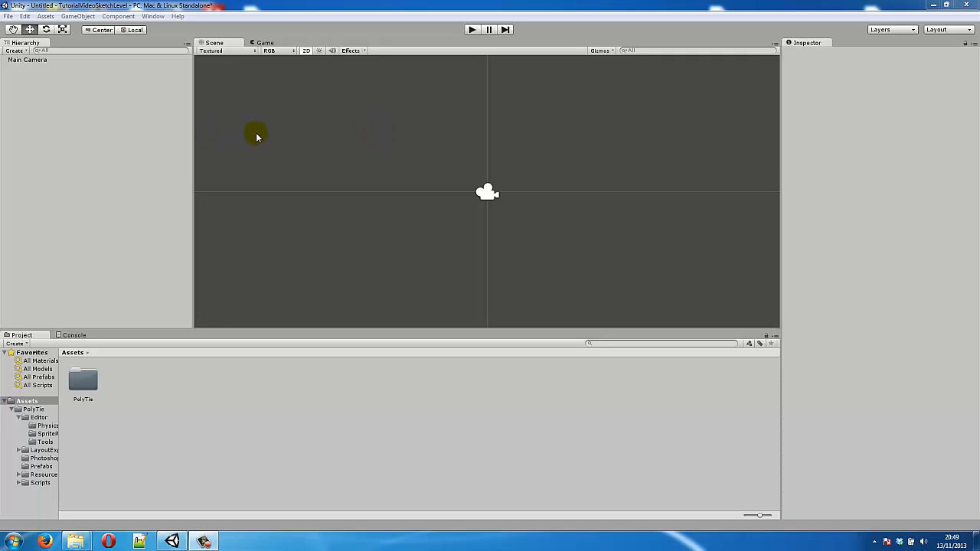
Step: Enlarge the Scene view by shrinking the Hierarchy, Project and Inspector areas
drag(200, 158, 105, 164)
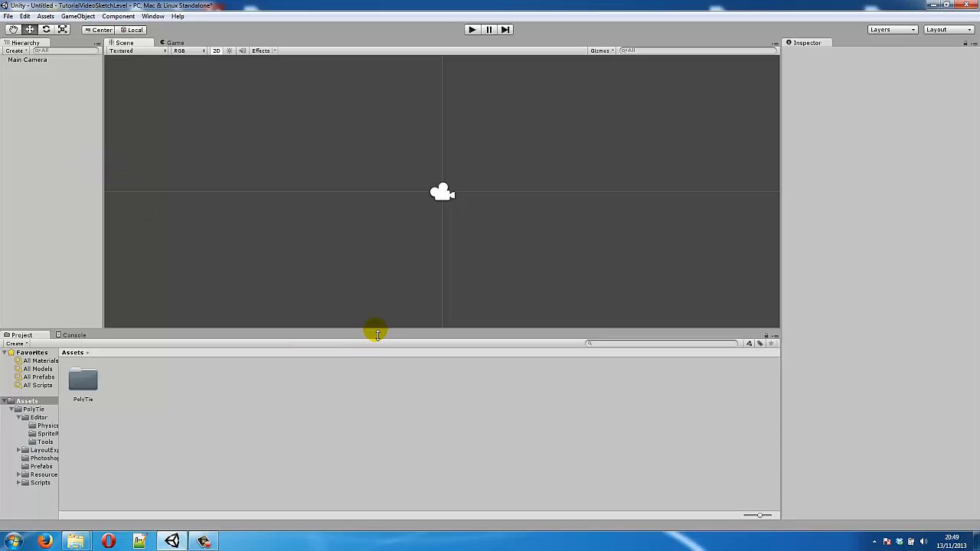
drag(374, 330, 382, 384)
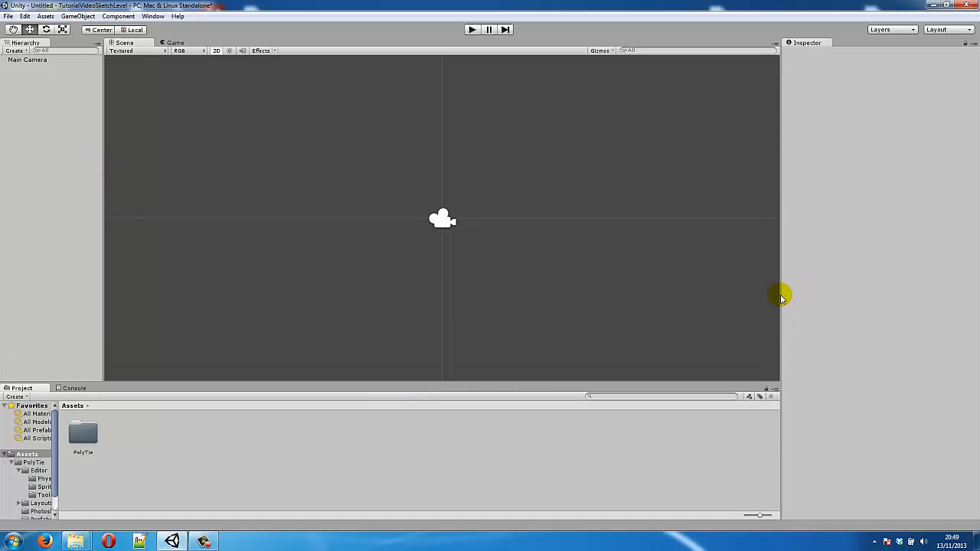
drag(781, 297, 865, 268)
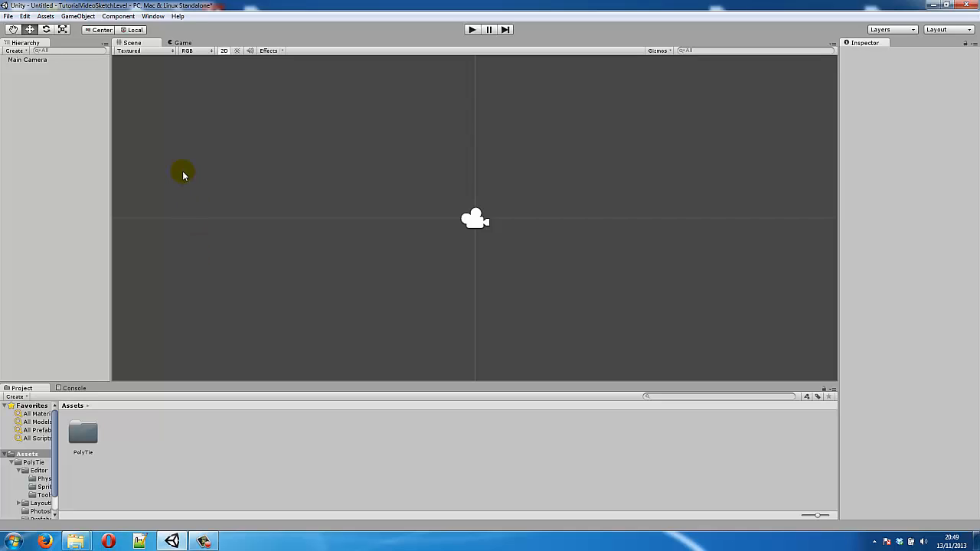
Step: Open the PolyTie 2D Brushes window and dock it below the Inspector, level with the Project area
click(160, 21)
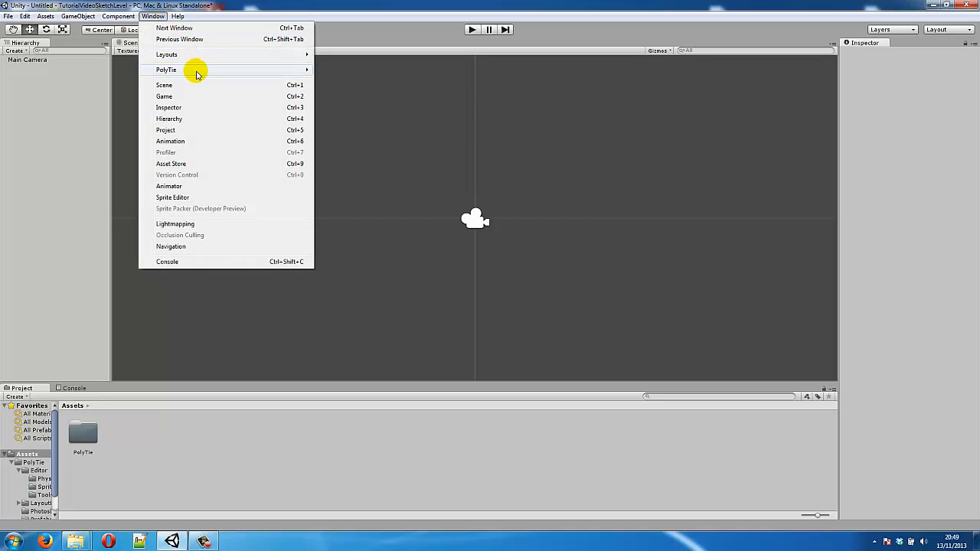
mouse_move(196, 76)
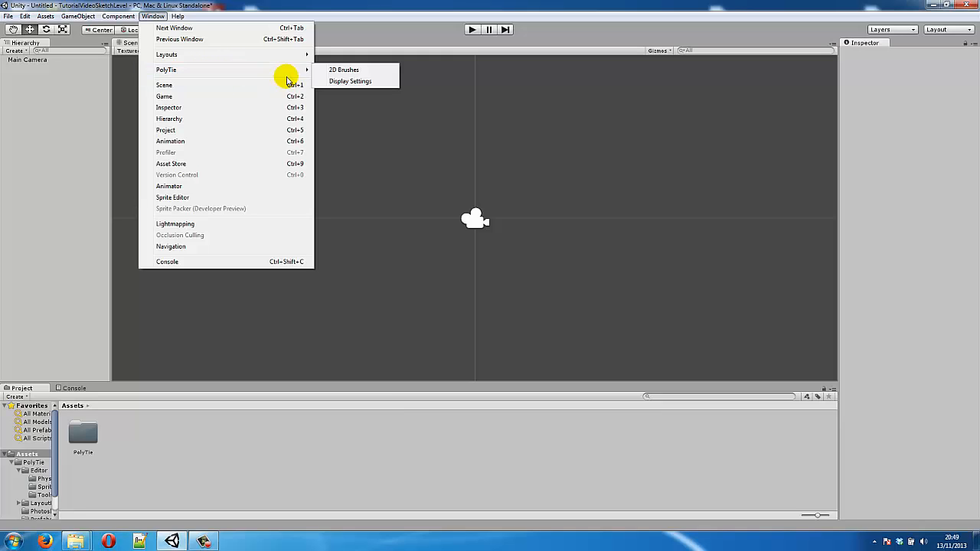
click(350, 70)
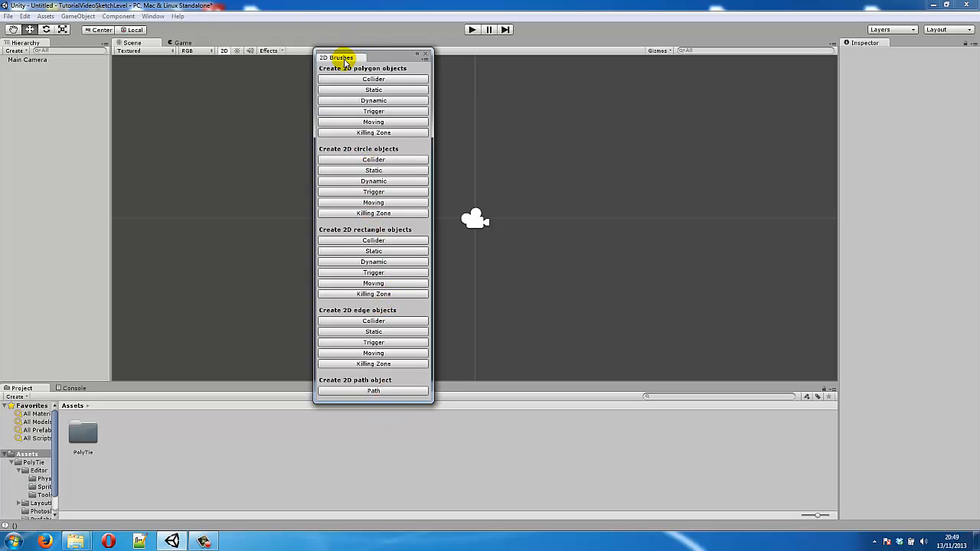
mouse_move(345, 62)
mouse_down()
mouse_move(398, 115)
mouse_move(648, 241)
mouse_move(873, 407)
mouse_up()
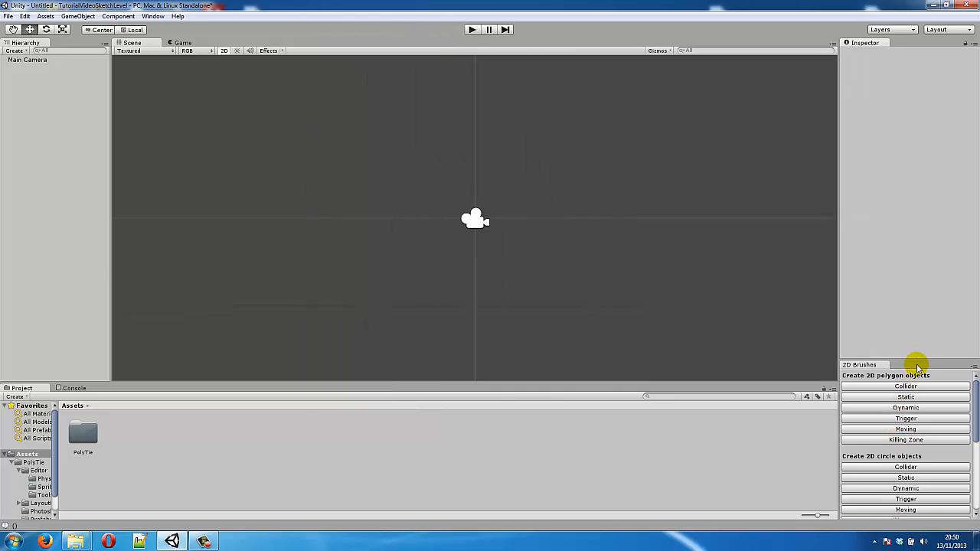
mouse_move(920, 358)
mouse_down()
mouse_move(922, 377)
mouse_move(918, 322)
mouse_move(919, 382)
mouse_up()
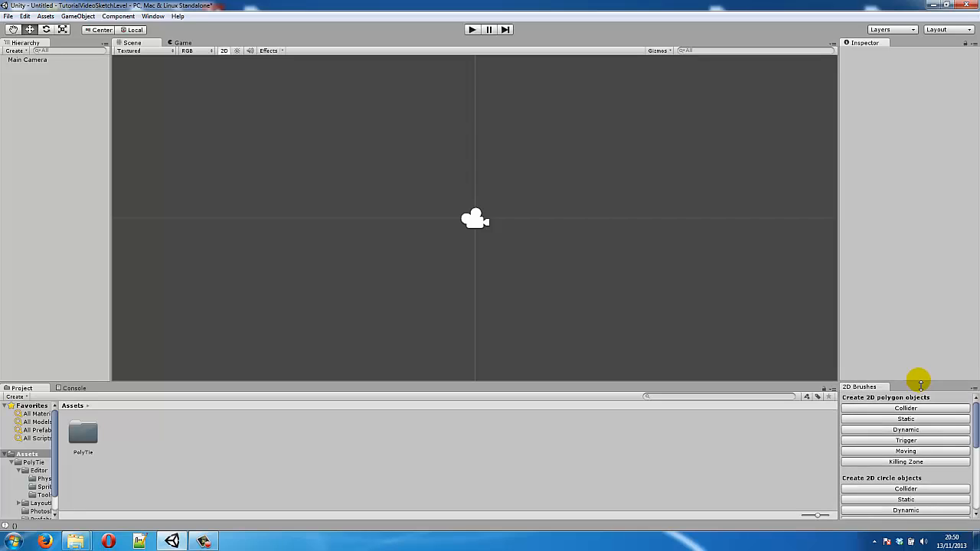
Step: Open the PolyTie Display Settings window, dock it narrowly beside the Project area, and widen the project folder tree
click(154, 16)
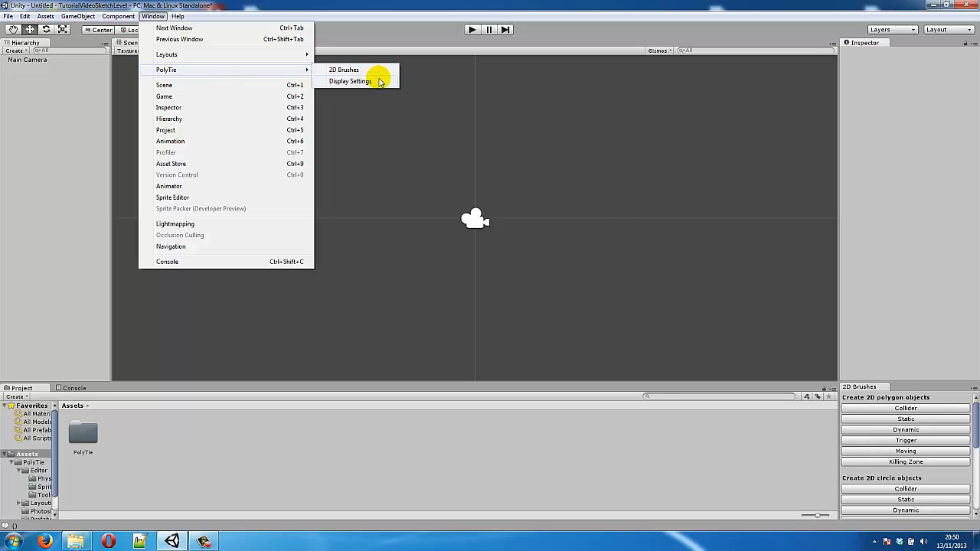
click(378, 81)
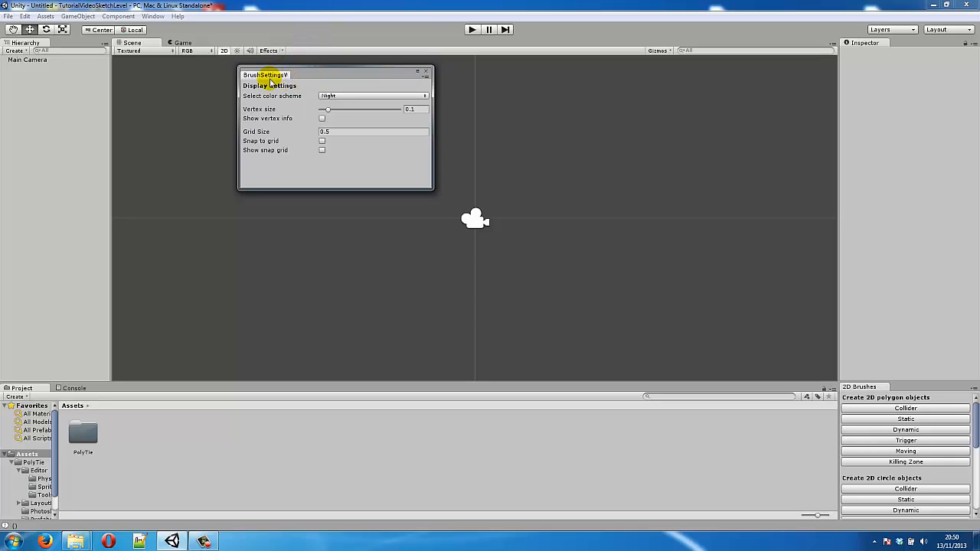
mouse_move(265, 75)
mouse_down()
mouse_move(118, 304)
mouse_move(34, 405)
mouse_up()
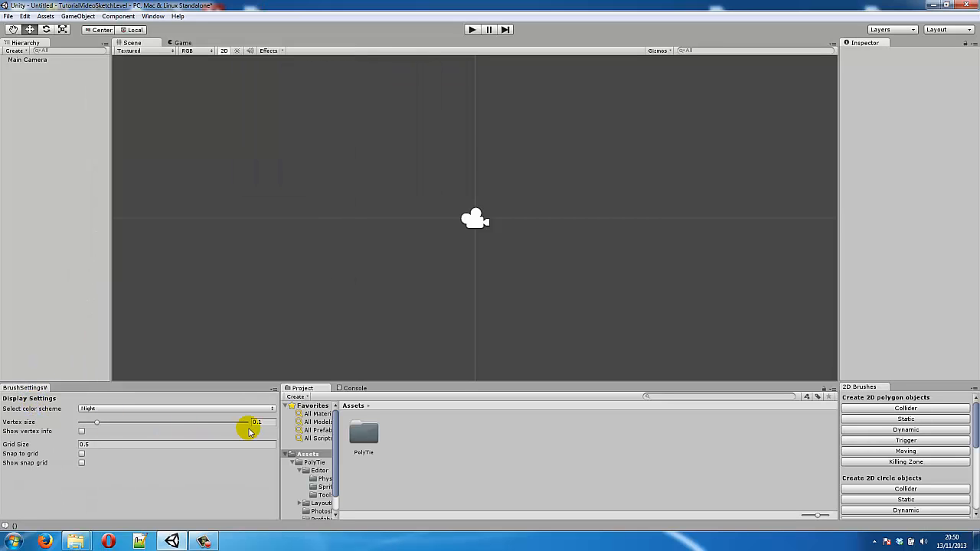
drag(278, 425, 153, 427)
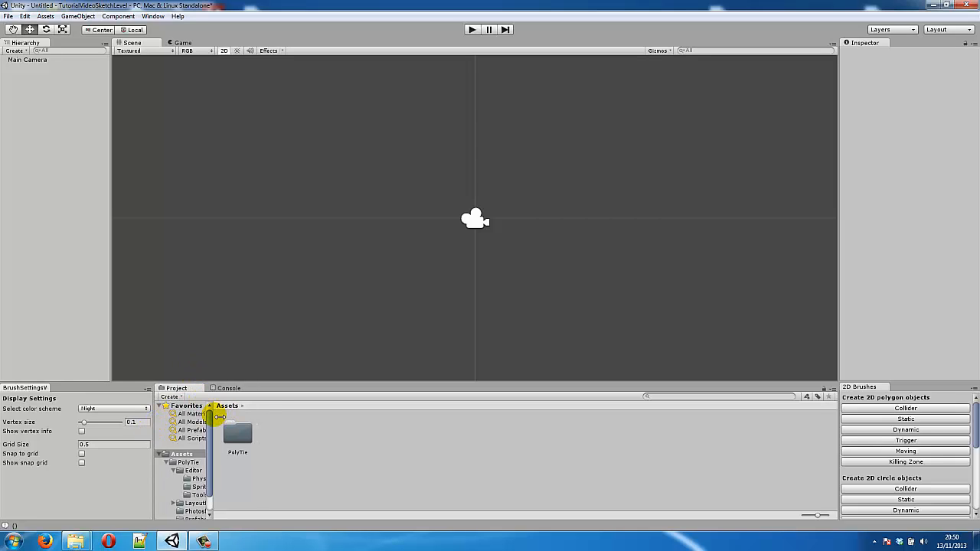
drag(215, 406, 258, 406)
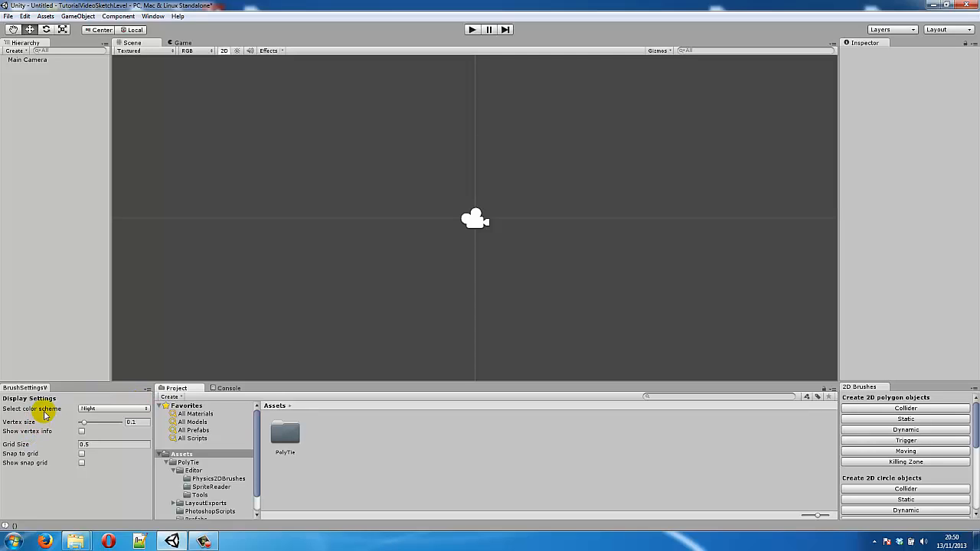
Step: Configure the display settings with the Night color scheme, grid size 1, and both Snap to grid and Show snap grid enabled
click(102, 411)
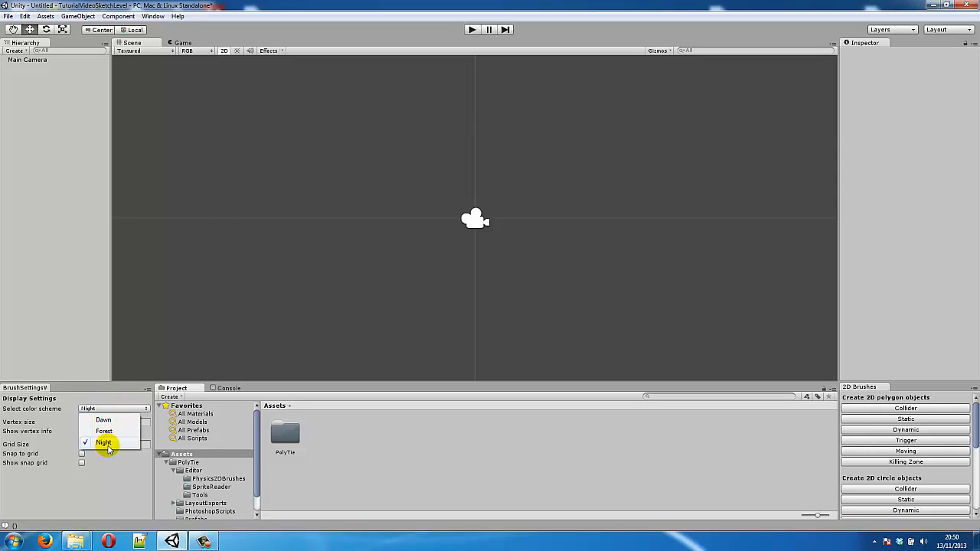
click(105, 443)
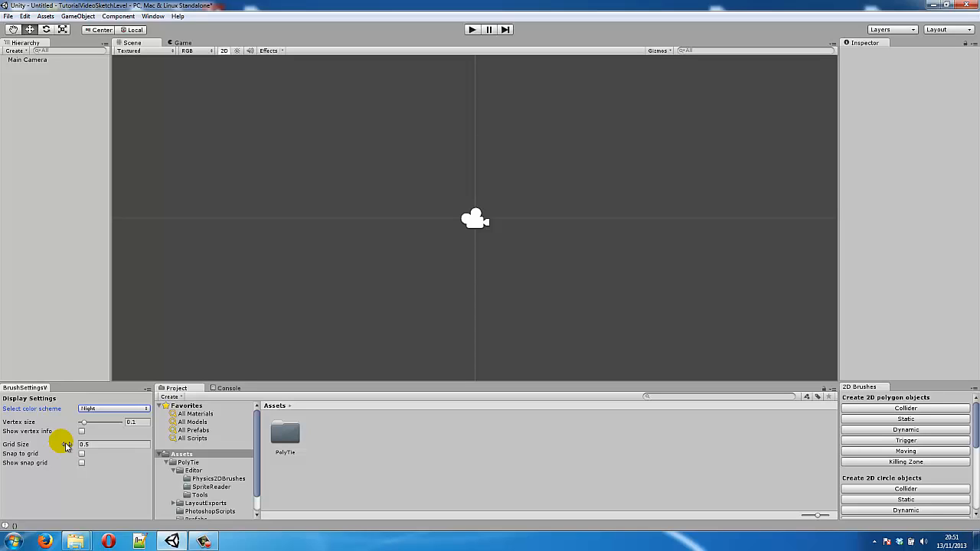
click(109, 446)
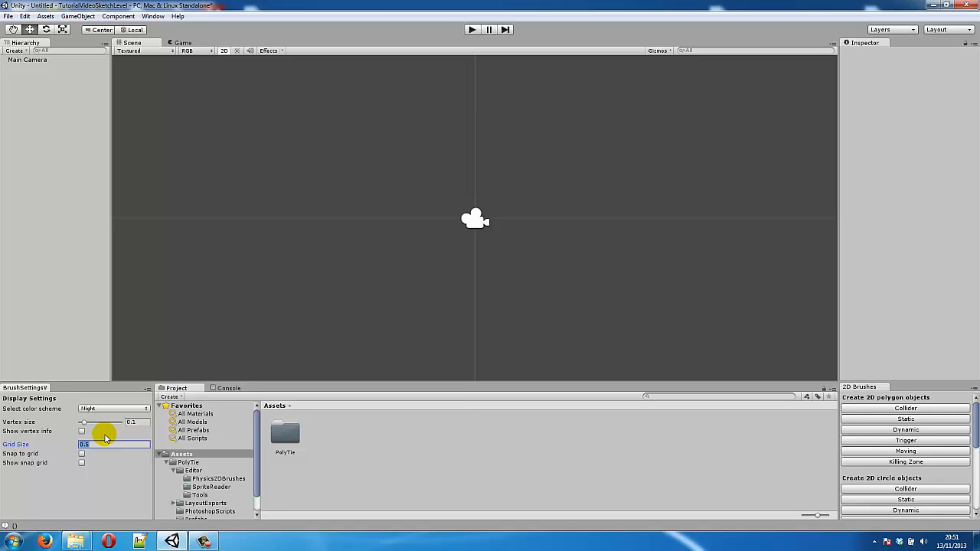
text(1)
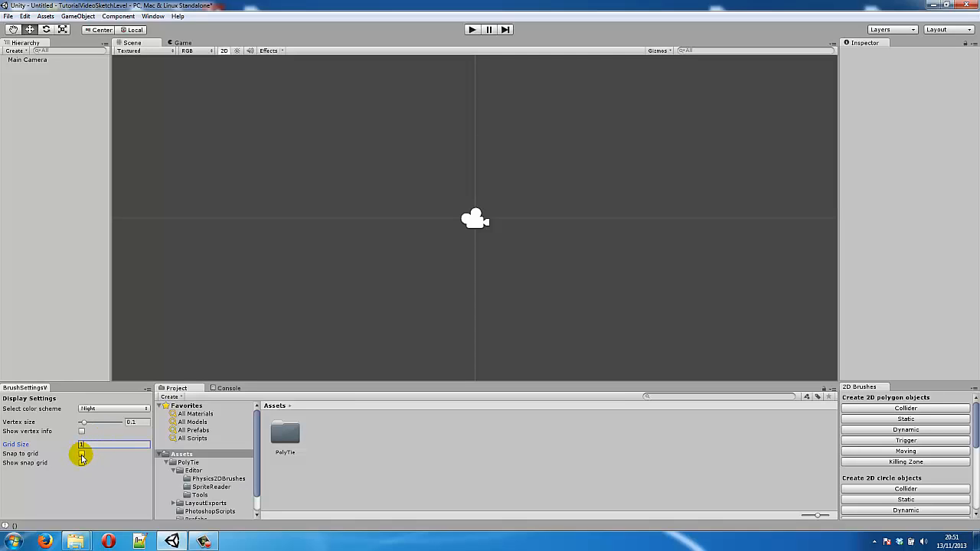
click(82, 454)
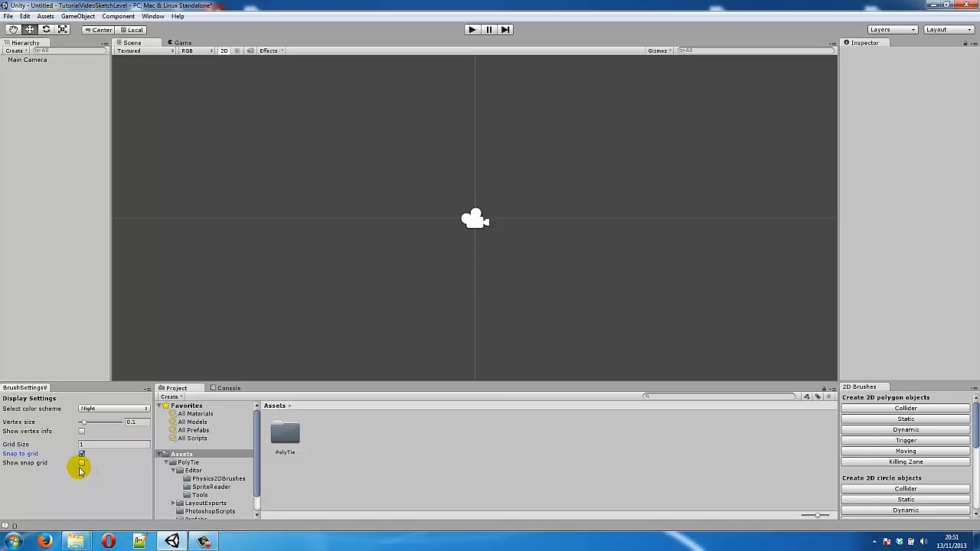
click(81, 464)
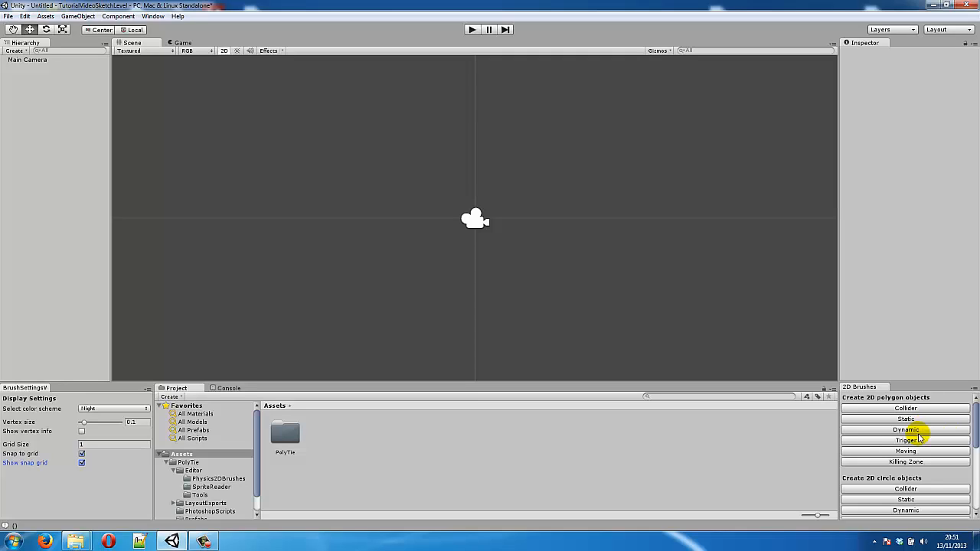
Step: Draw a static 2D circle with a radius of about 1.41 centred at X -3, Y 0
scroll(925, 433, down, 2)
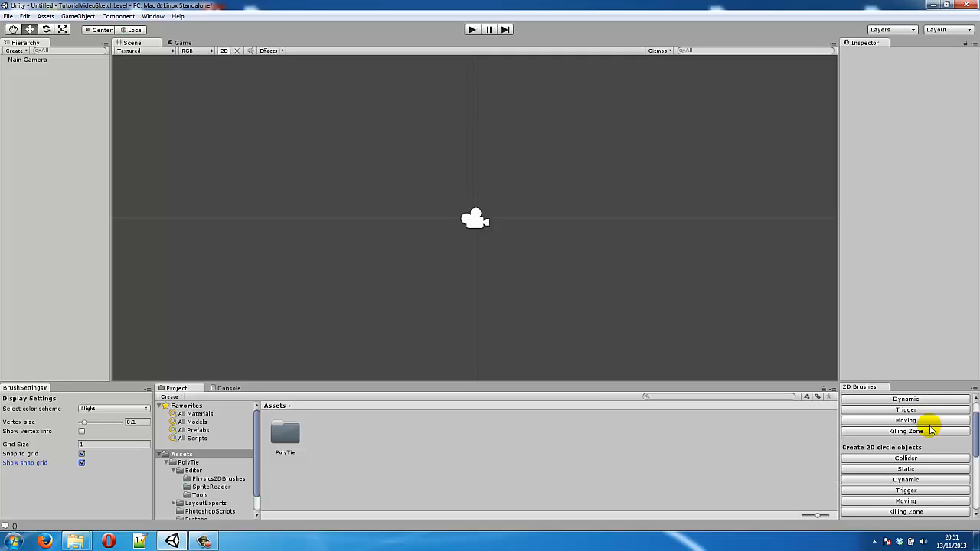
click(906, 469)
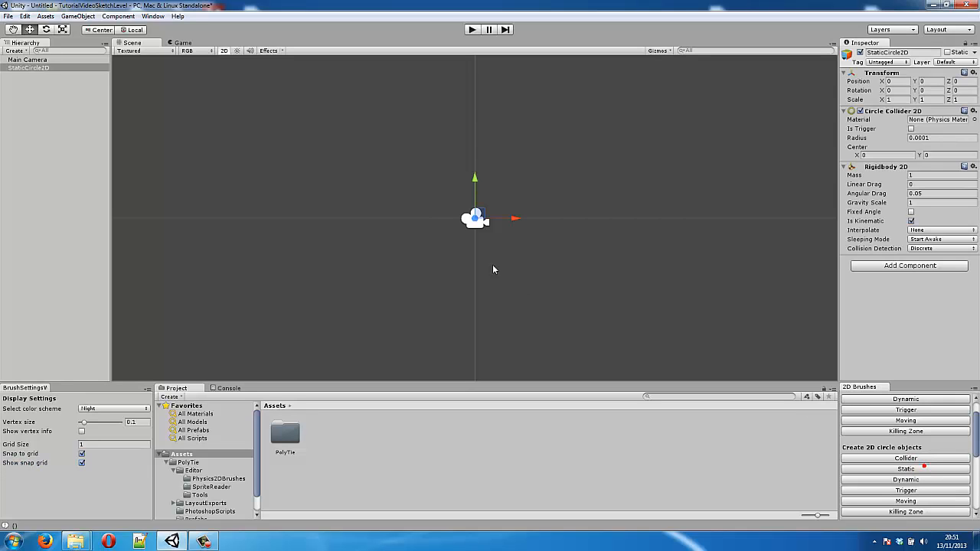
mouse_move(382, 204)
mouse_down()
mouse_move(426, 173)
mouse_move(416, 186)
mouse_up()
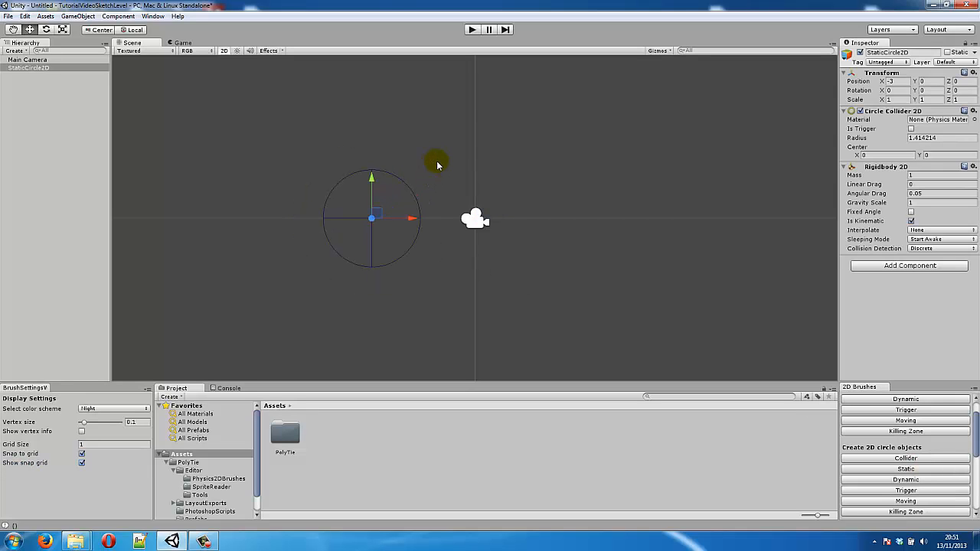
click(438, 162)
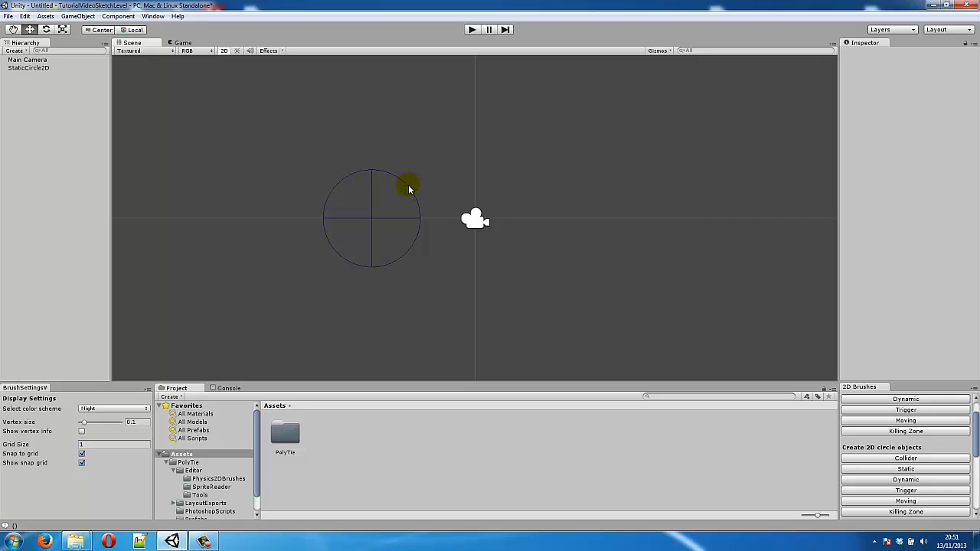
click(409, 186)
click(416, 179)
click(411, 190)
click(422, 173)
click(394, 203)
click(425, 193)
Step: Play the scene to check how the static circle renders in the game view, and stop playback
click(472, 30)
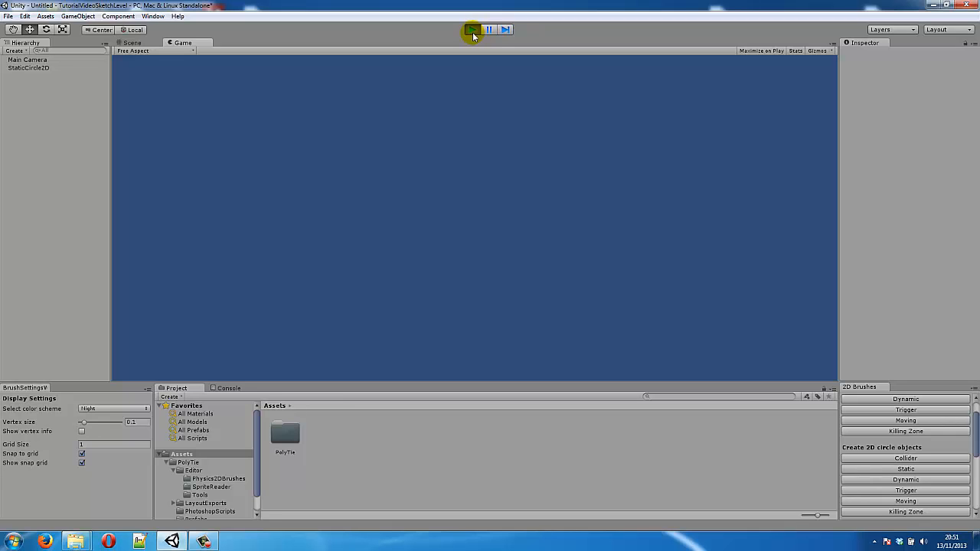
click(473, 31)
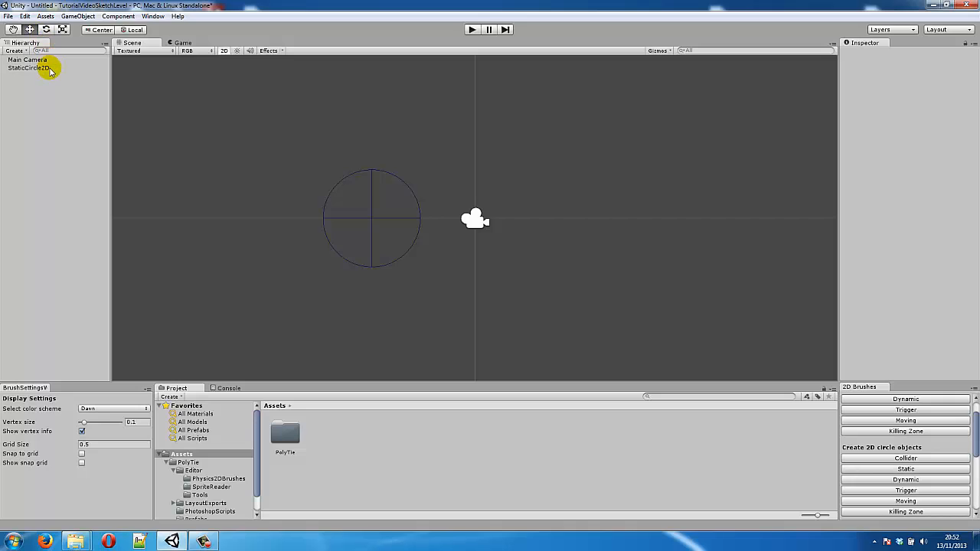
Step: Add the PolyTie debug camera to the scene
click(25, 16)
mouse_move(98, 302)
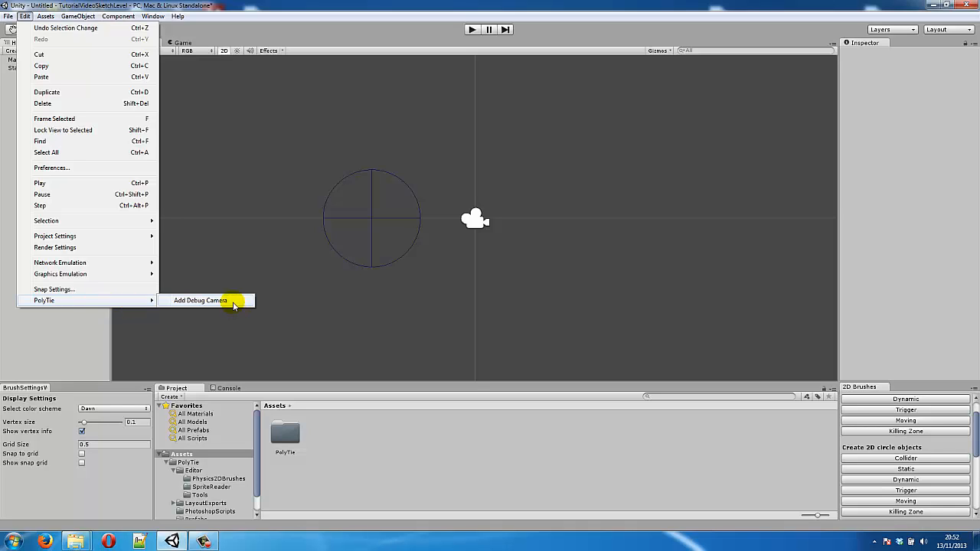
click(234, 302)
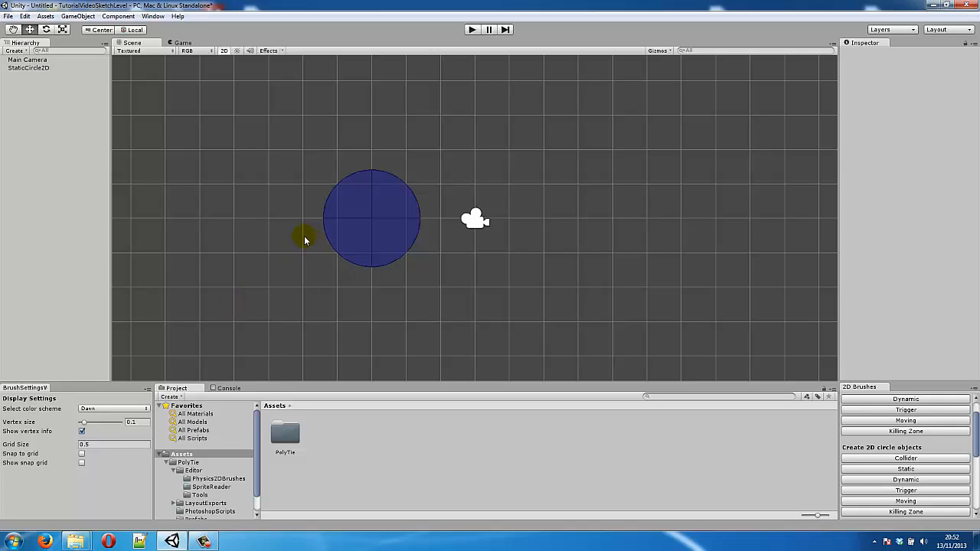
Step: Delete the static circle from the scene and select the Main Camera
click(350, 202)
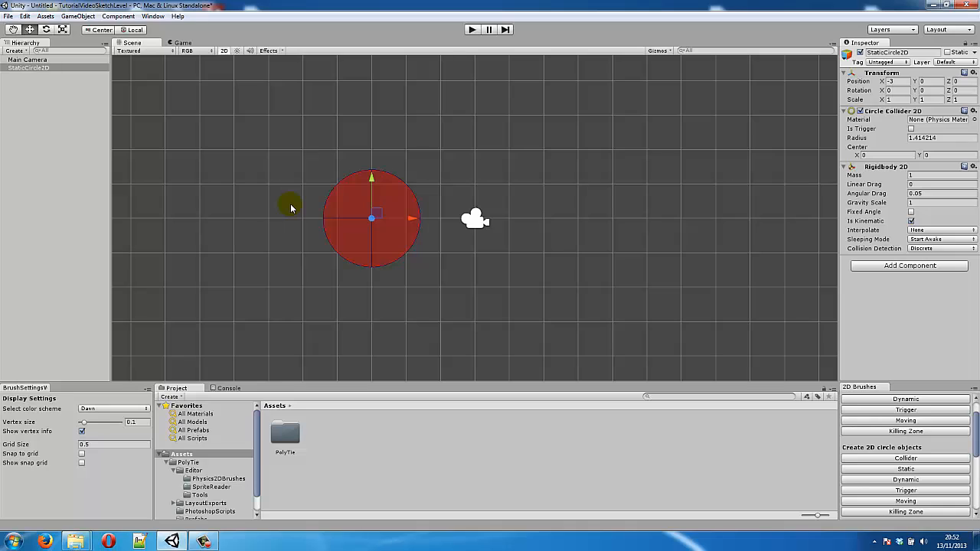
key(Delete)
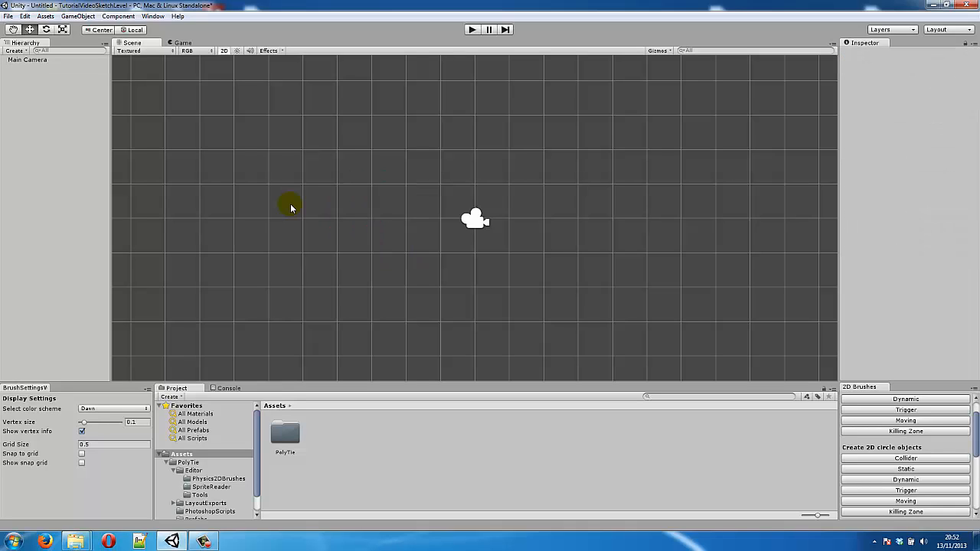
click(29, 60)
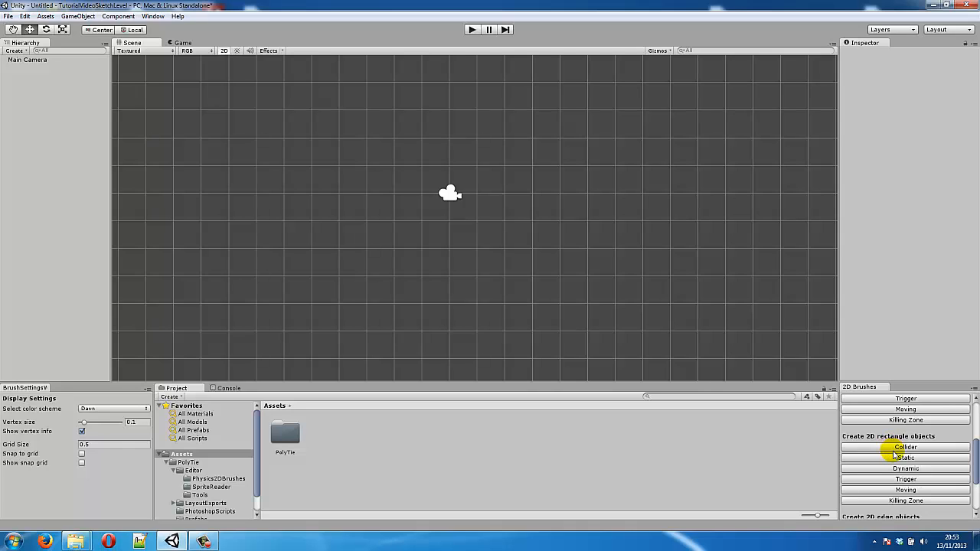
Step: Draw a static 2D rectangle about 14 by 5 grid cells, centred horizontally below the camera, and deselect it
click(895, 458)
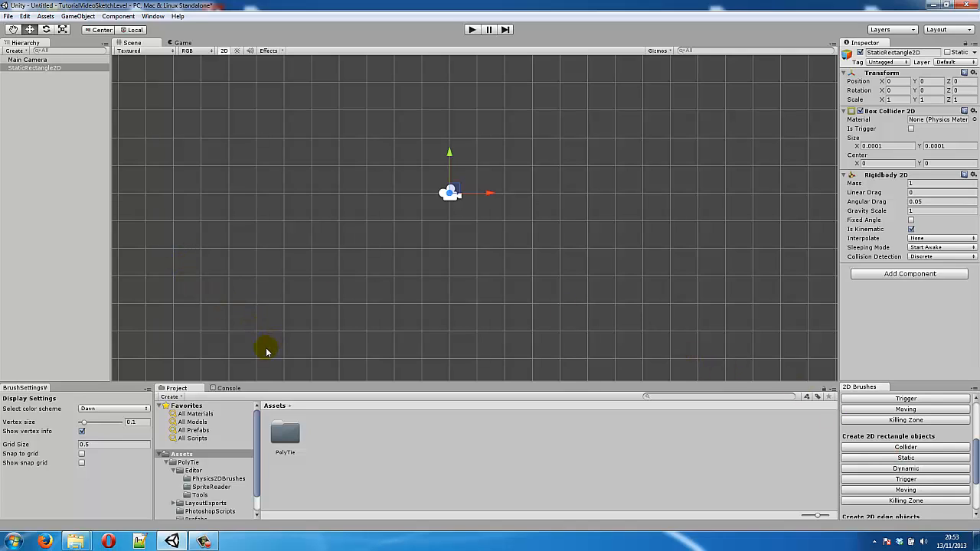
drag(258, 359, 638, 220)
click(680, 214)
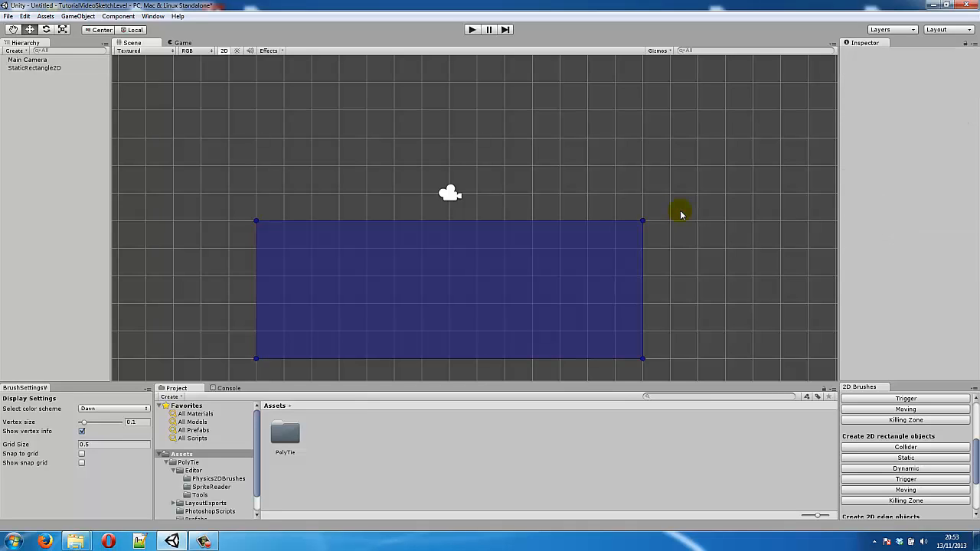
Step: Play the scene to check how the static rectangle renders in the game view, and stop playback
middle_drag(676, 204, 696, 196)
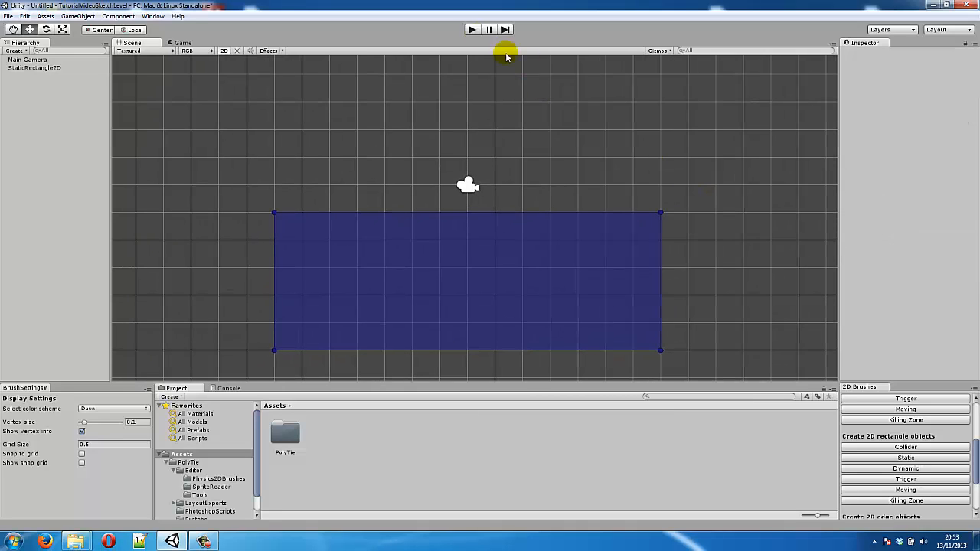
click(471, 29)
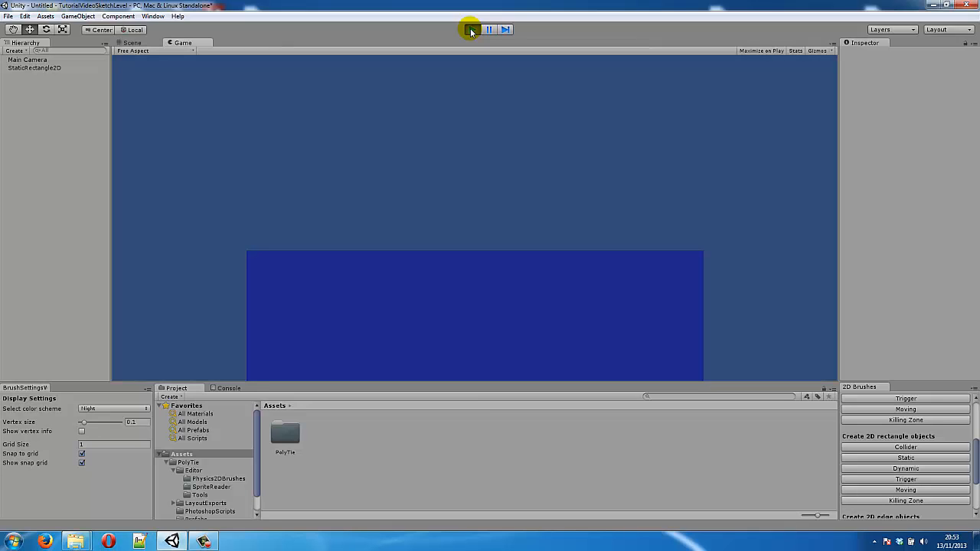
click(471, 29)
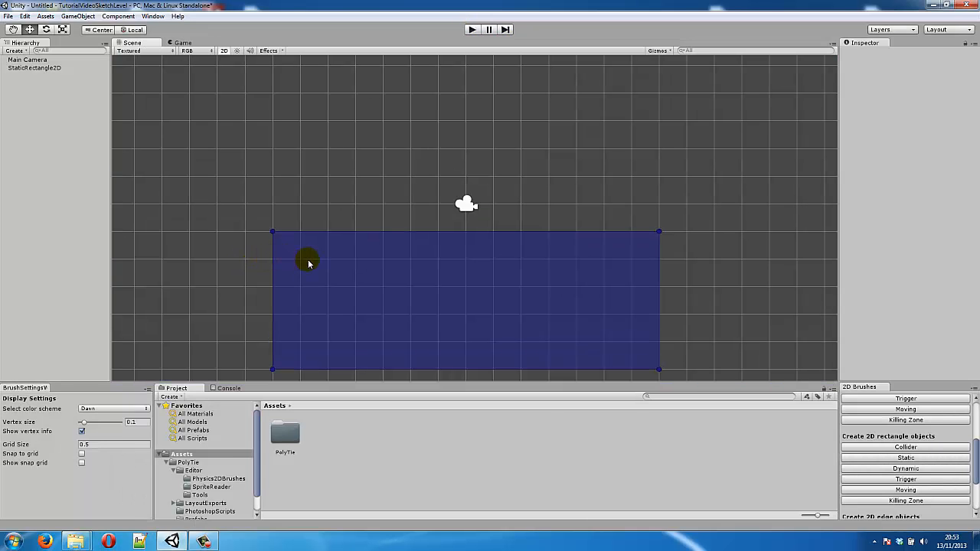
Step: Enlarge the static rectangle below the camera to 18 by 6 units, extending its left edge and lower-right corner outward, and deselect it
click(308, 264)
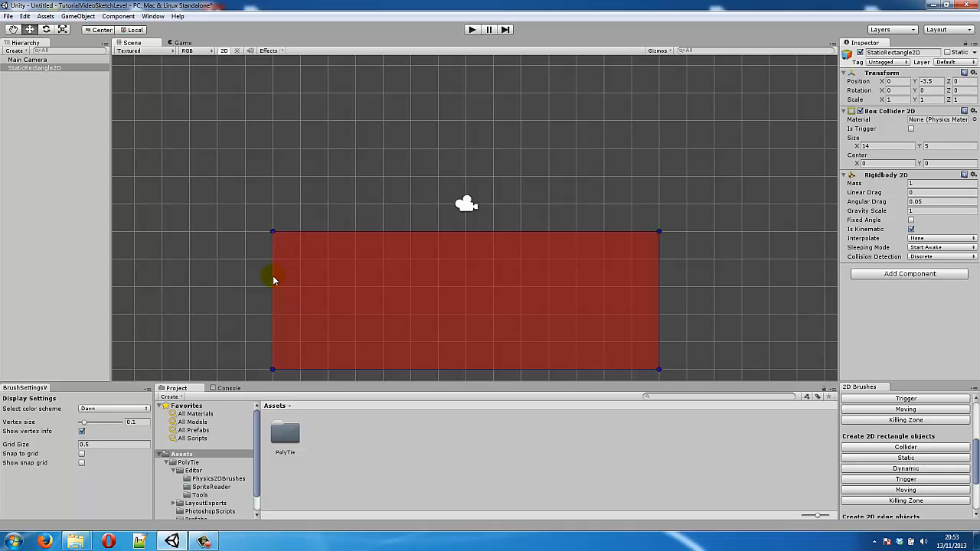
drag(273, 277, 196, 291)
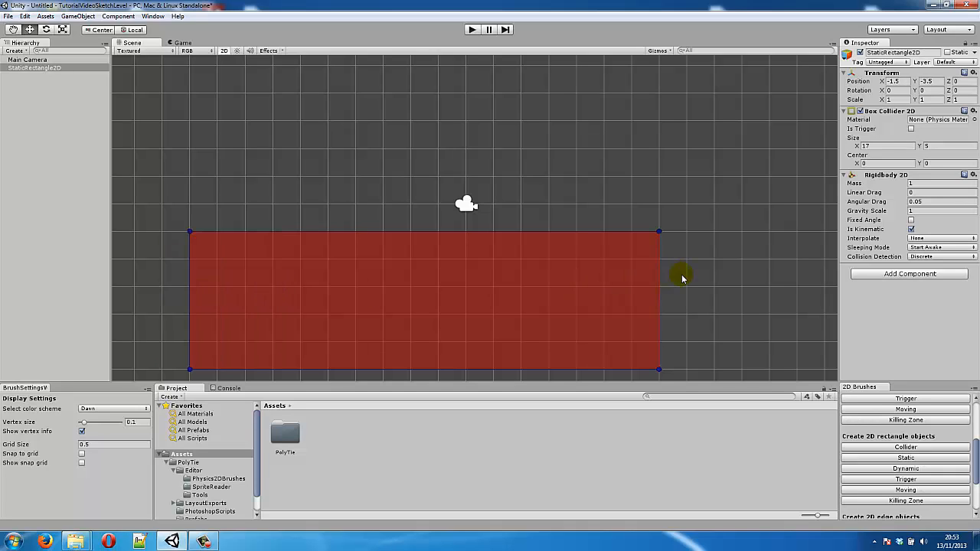
middle_drag(683, 278, 686, 216)
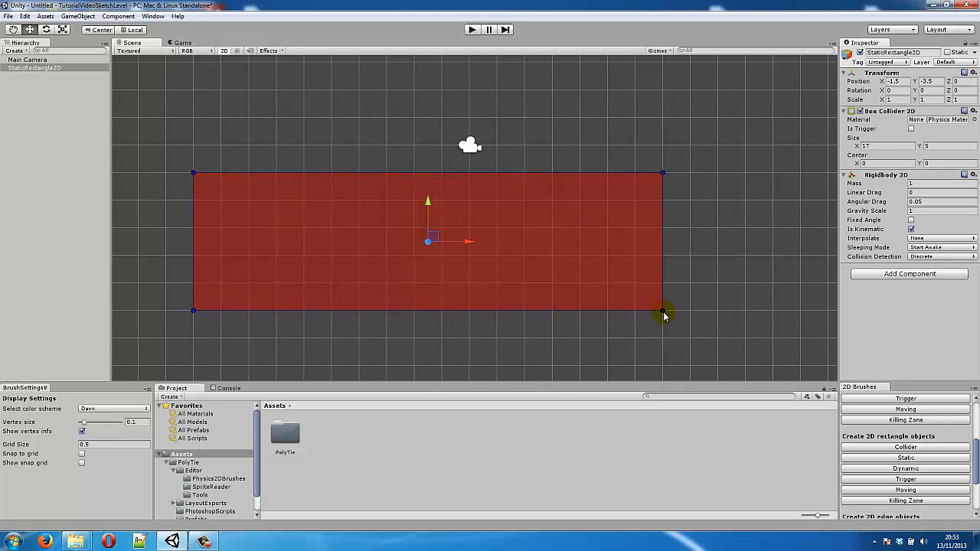
click(664, 316)
drag(664, 315, 695, 346)
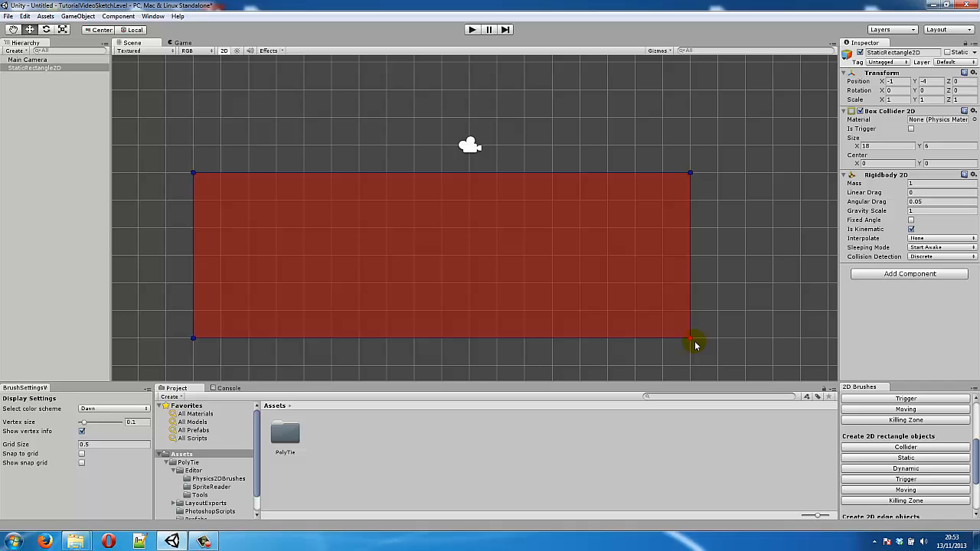
click(744, 239)
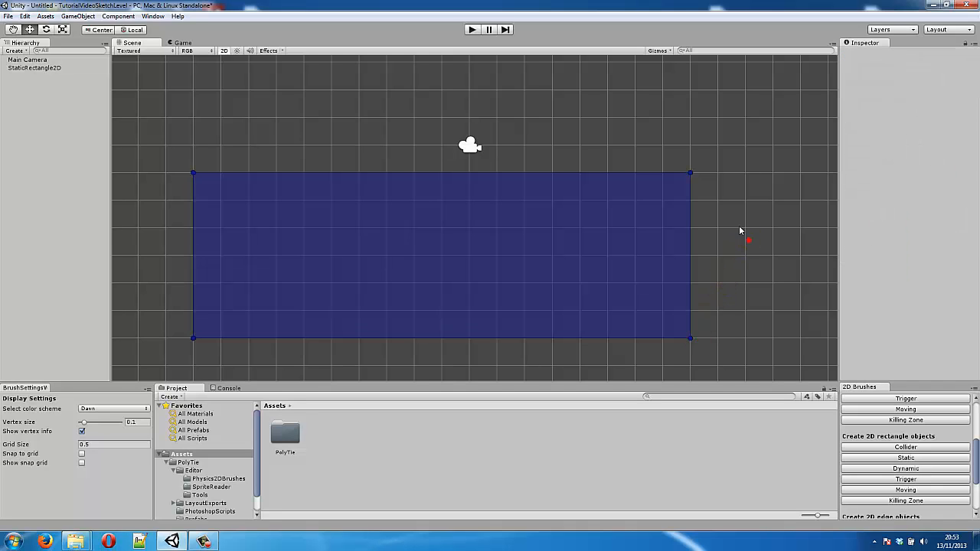
Step: Draw a static 2D rectangle as a wall 2 units wide and about 15 units high, standing on the floor's left end
middle_drag(617, 114, 697, 231)
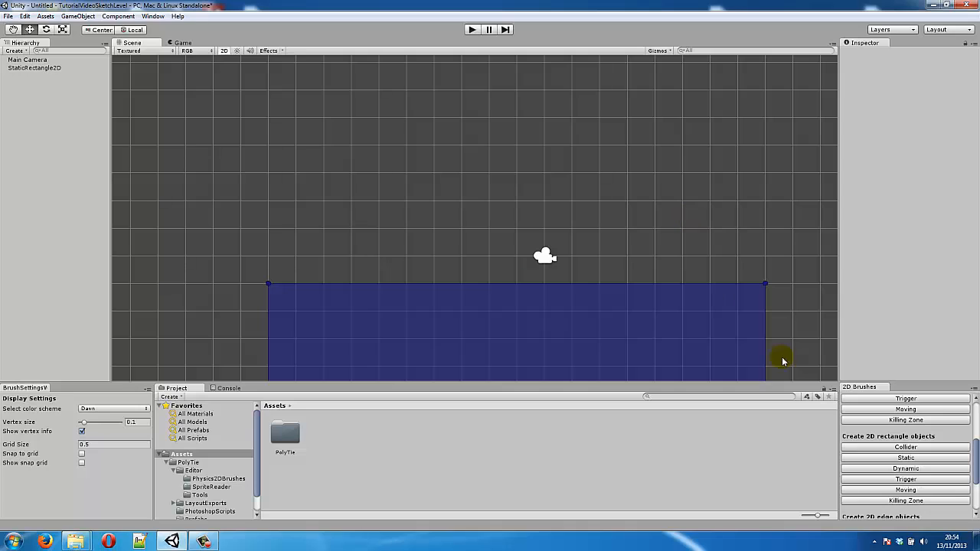
click(896, 458)
click(273, 277)
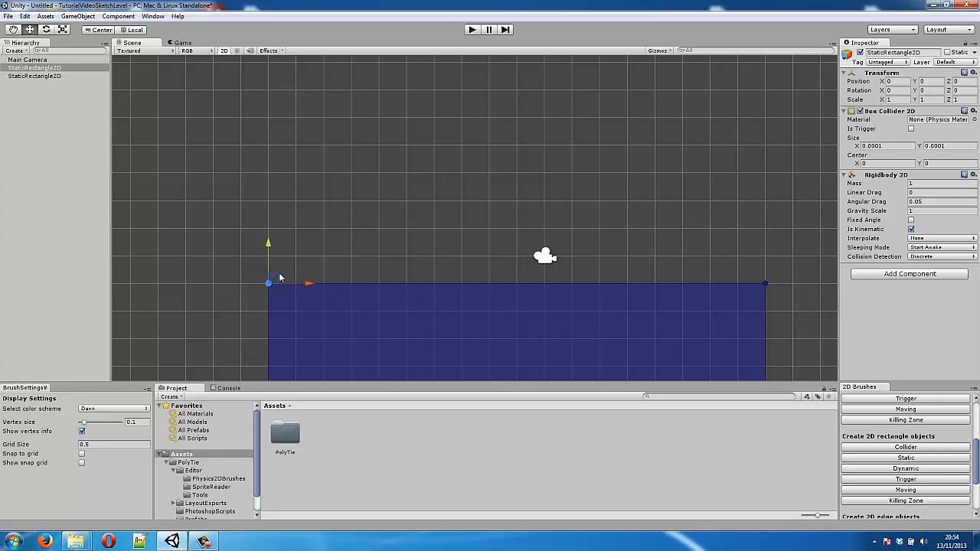
drag(280, 277, 326, 23)
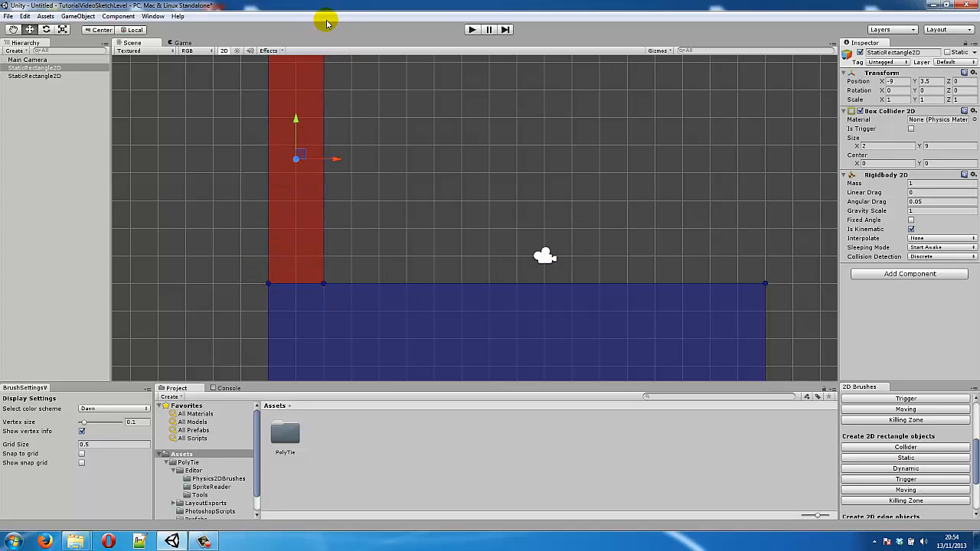
middle_click(400, 136)
middle_drag(456, 156, 378, 158)
scroll(450, 160, down, 5)
drag(327, 144, 320, 105)
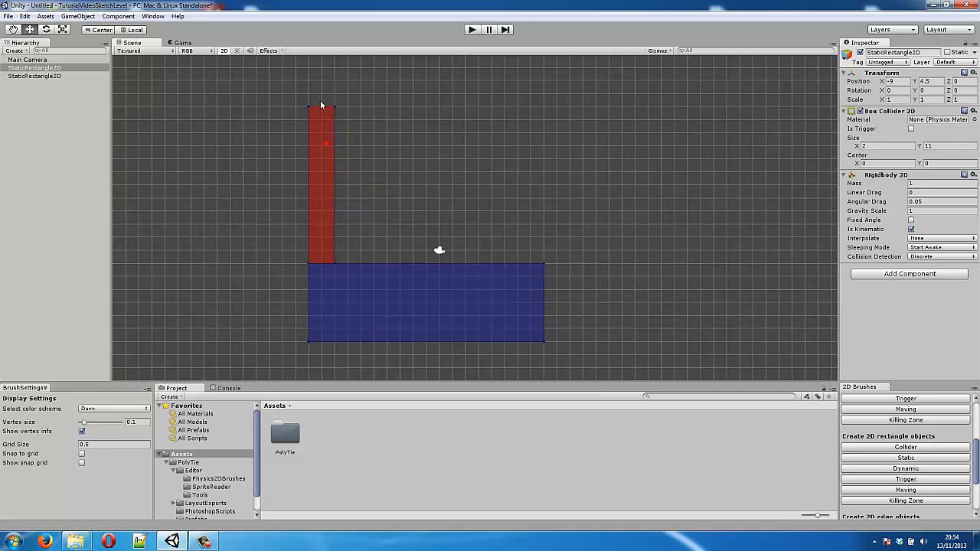
Step: Shorten the floor rectangle to 17 units wide by pulling in its right edge, and deselect it
middle_drag(455, 153, 413, 144)
click(460, 293)
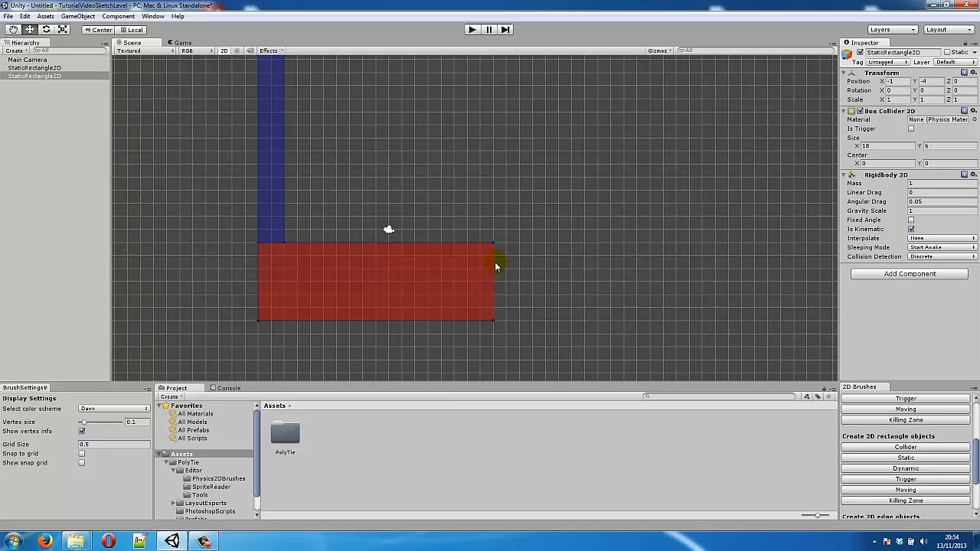
drag(494, 268, 482, 264)
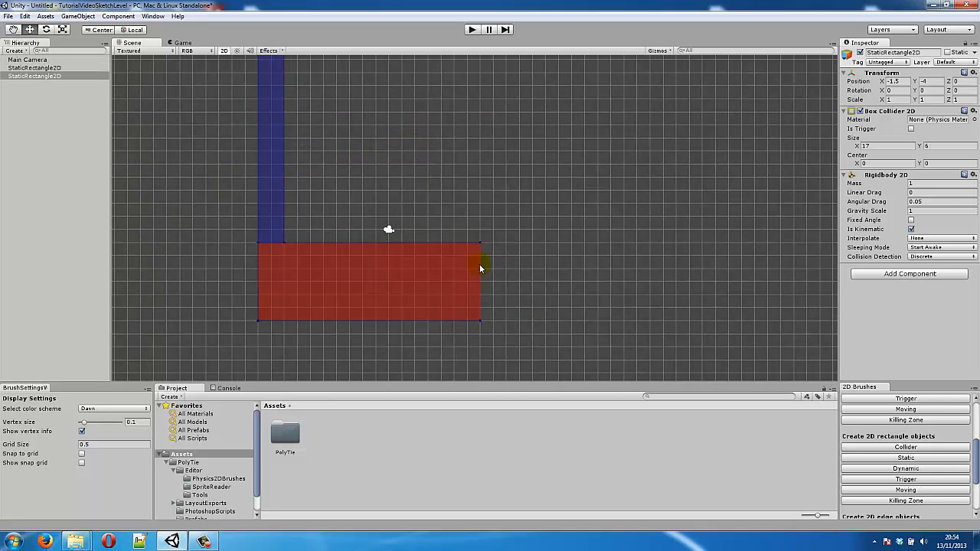
click(563, 265)
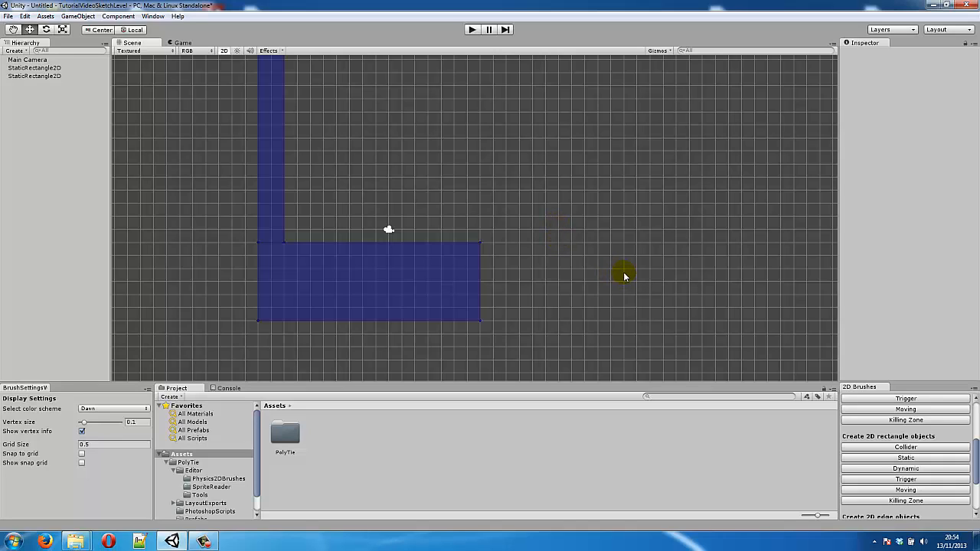
Step: Draw a static 3 by 6 unit rectangle as a pillar 4 units right of the floor, level with it, and deselect it
key(alt+s)
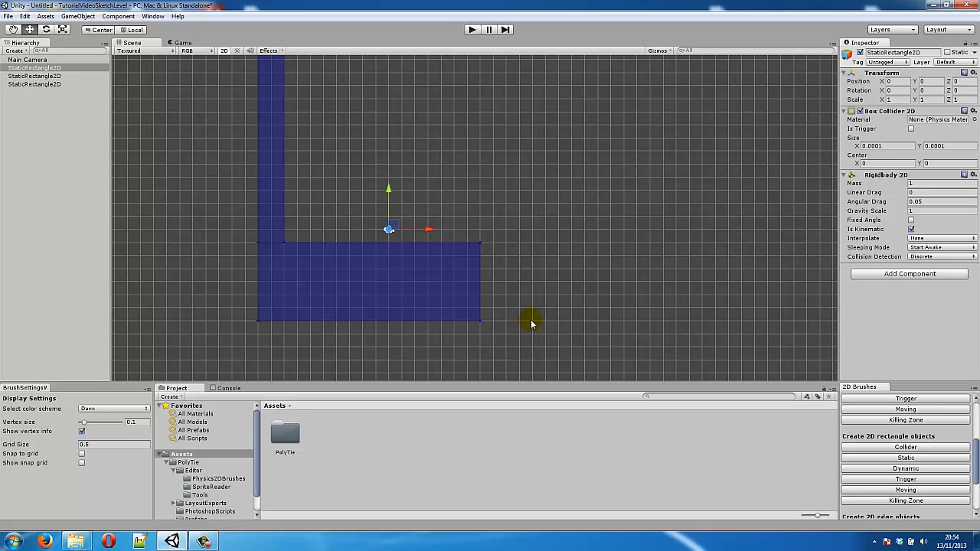
drag(532, 321, 572, 243)
click(621, 264)
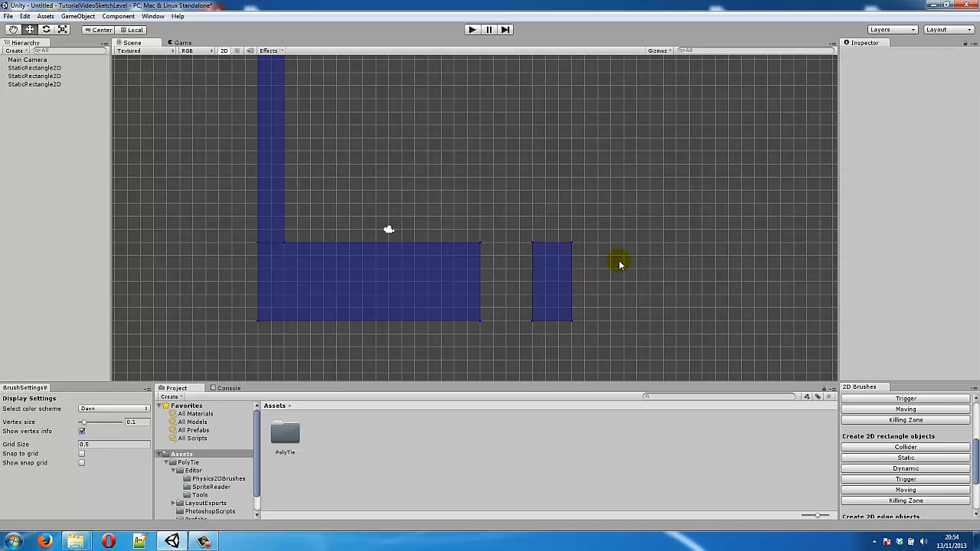
Step: Duplicate the pillar to the right of the floor in place
middle_drag(619, 265, 503, 240)
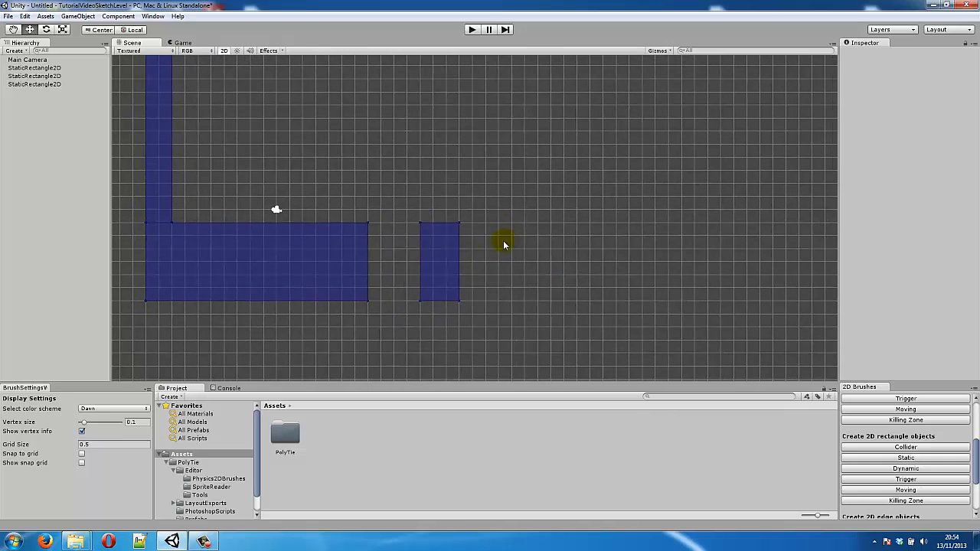
click(448, 244)
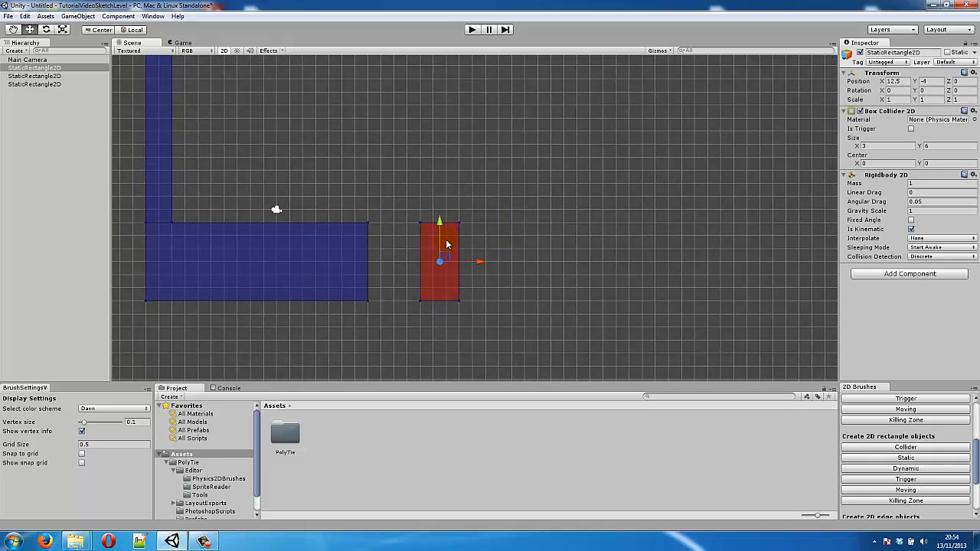
key(ctrl+d)
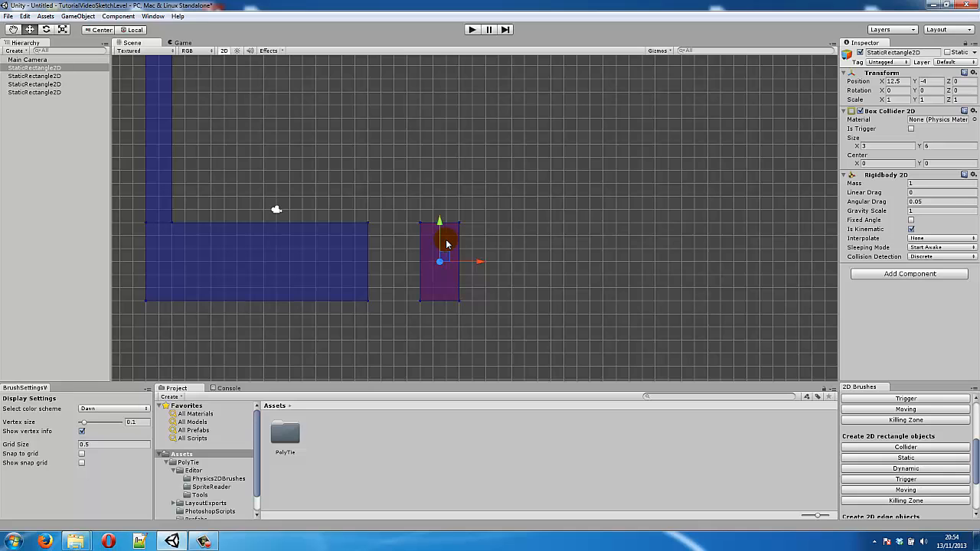
Step: Try to move the duplicated pillar to the right without snapping, and undo the move
middle_drag(476, 261, 464, 248)
drag(465, 248, 545, 270)
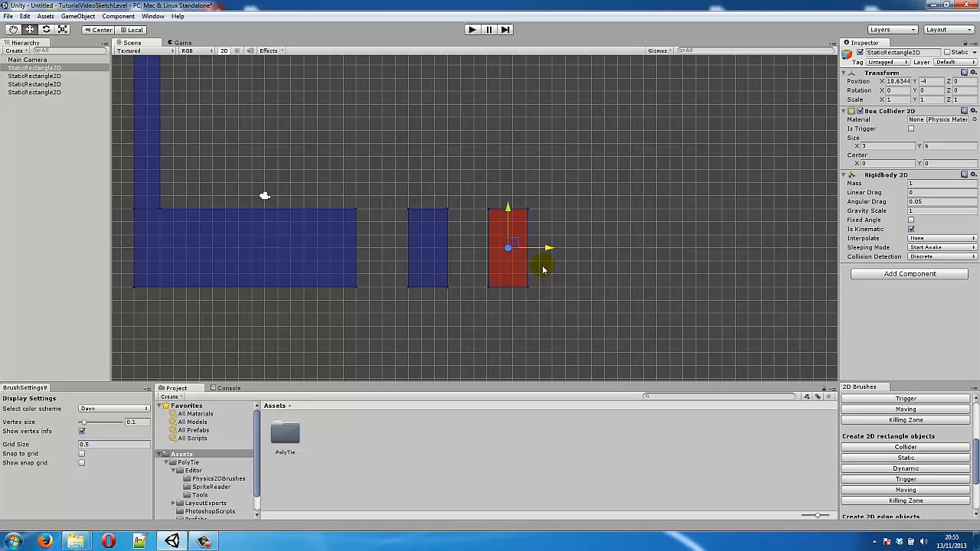
key(ctrl+z)
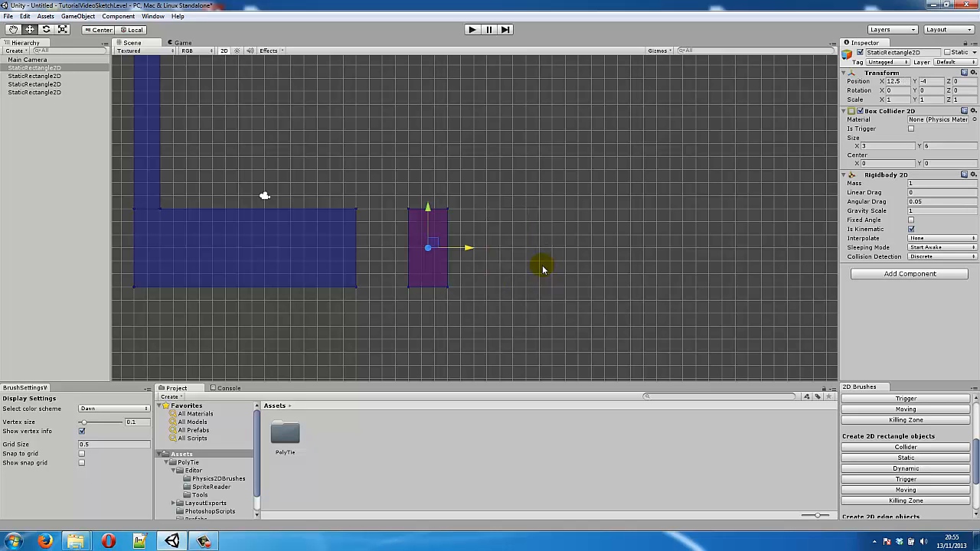
Step: Review the X and Y move spacing in the snap settings, and close them without changes
click(25, 17)
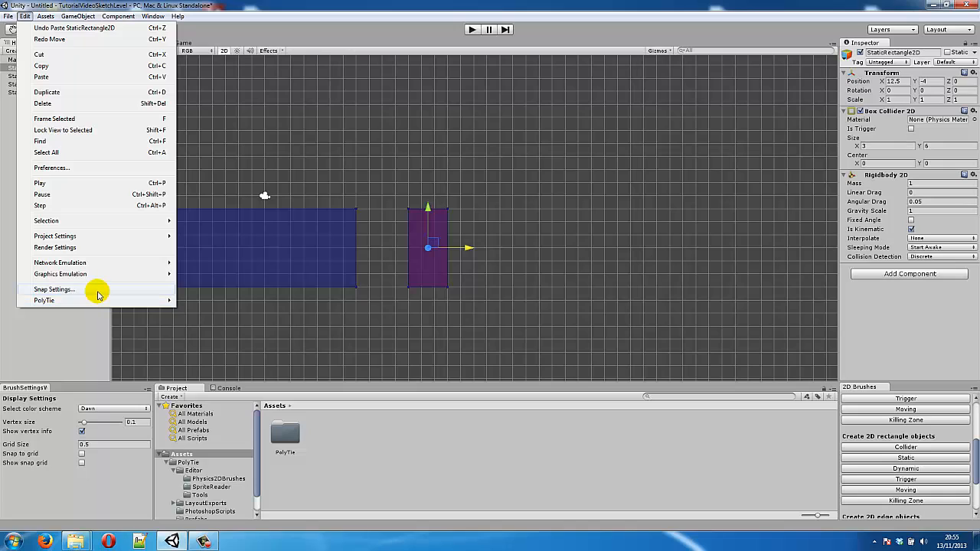
click(53, 289)
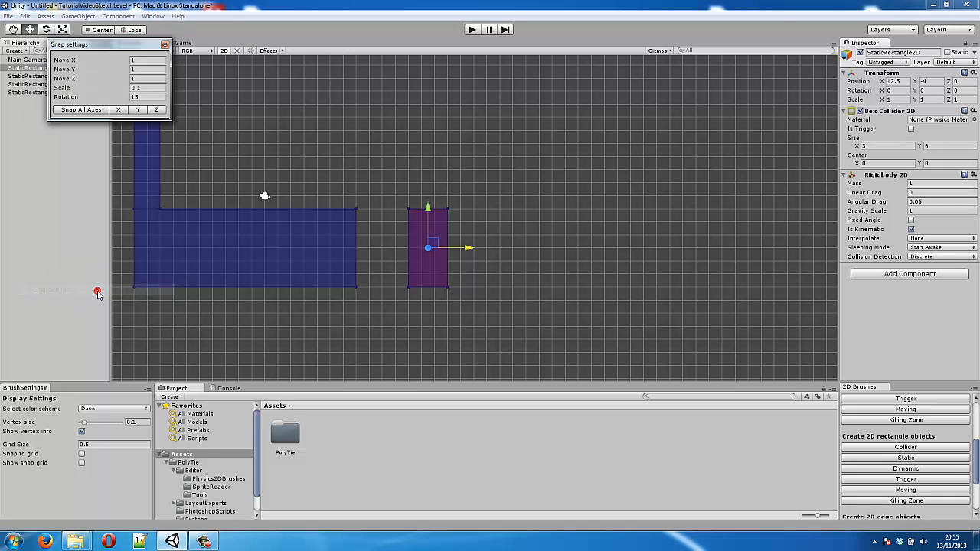
click(148, 60)
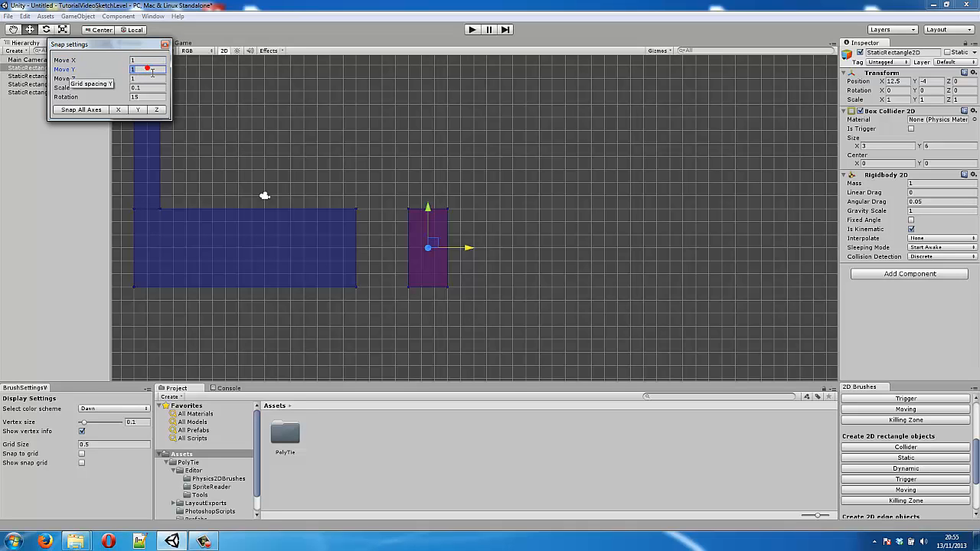
click(165, 44)
Step: Move the duplicated pillar to the right in snapped increments, to X position 19.5, and deselect it
middle_drag(319, 137, 309, 116)
middle_drag(459, 217, 454, 208)
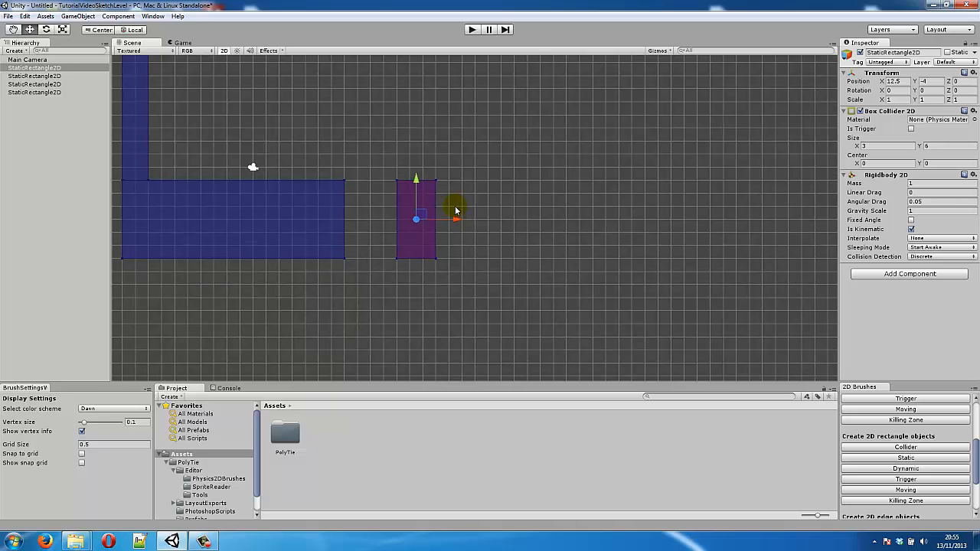
drag(452, 220, 542, 218)
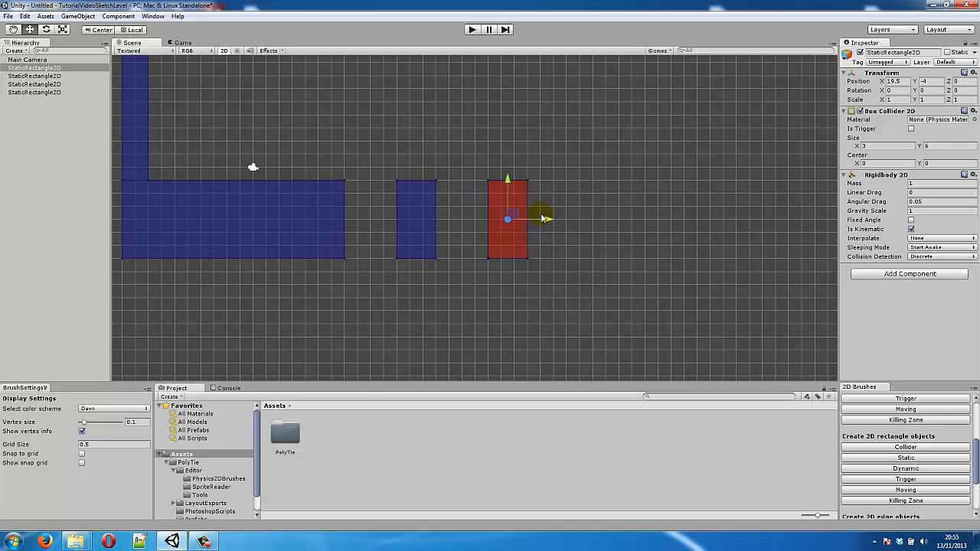
click(579, 181)
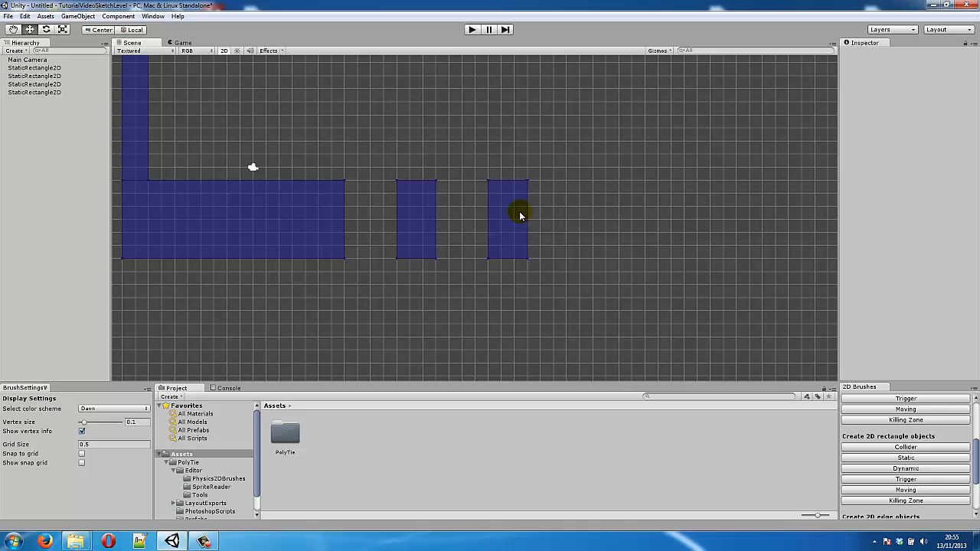
Step: Duplicate the rightmost pillar and move the copy with snapping to X position 26.5
middle_drag(587, 207, 514, 222)
click(452, 228)
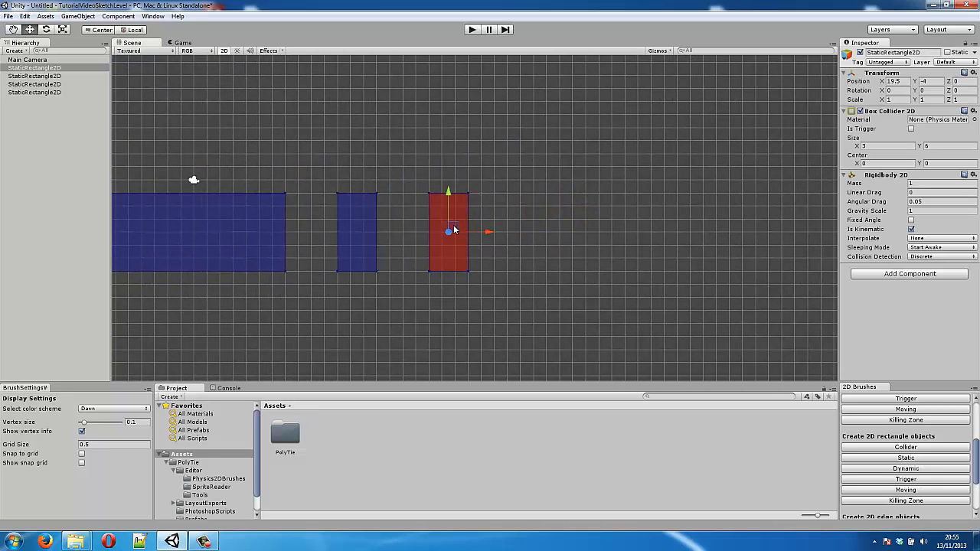
key(ctrl+d)
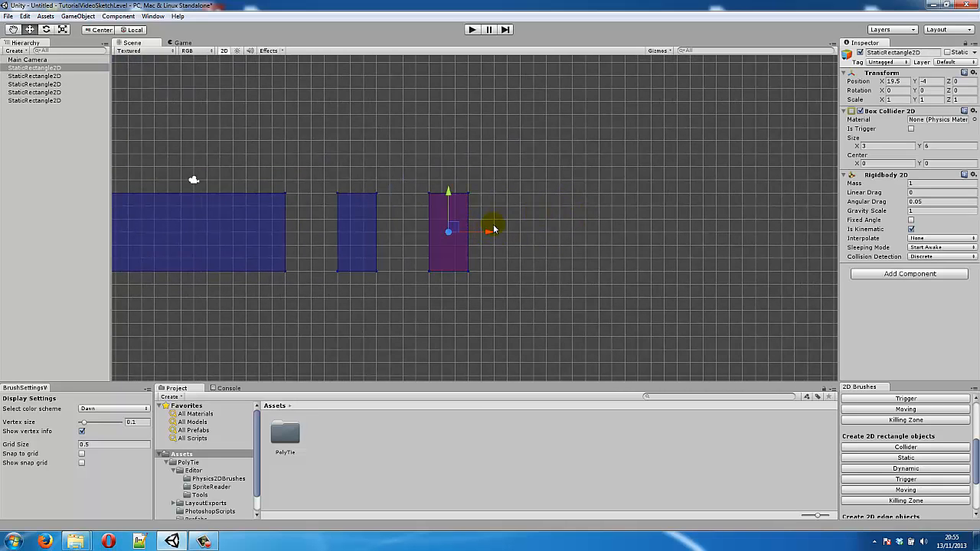
drag(485, 232, 578, 232)
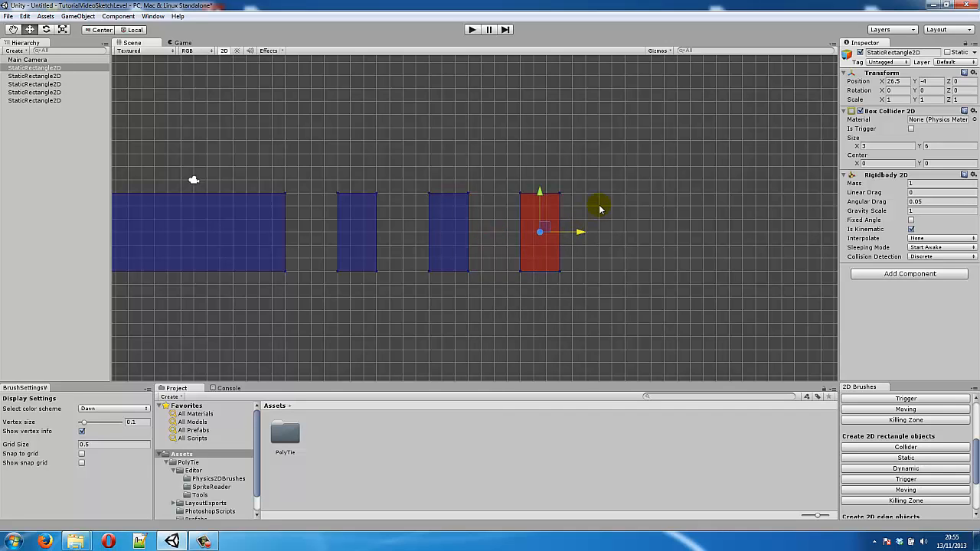
Step: Widen the rightmost pillar into a 15 by 6 unit platform by extending its right edge, and deselect it
middle_drag(597, 207, 510, 214)
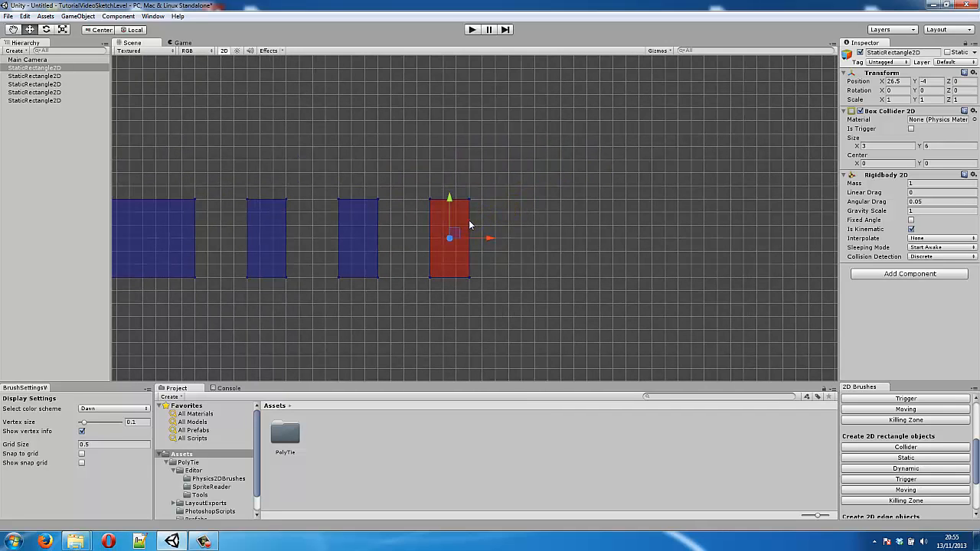
drag(470, 216, 548, 218)
mouse_move(631, 223)
mouse_down()
mouse_move(715, 217)
mouse_move(622, 231)
mouse_up()
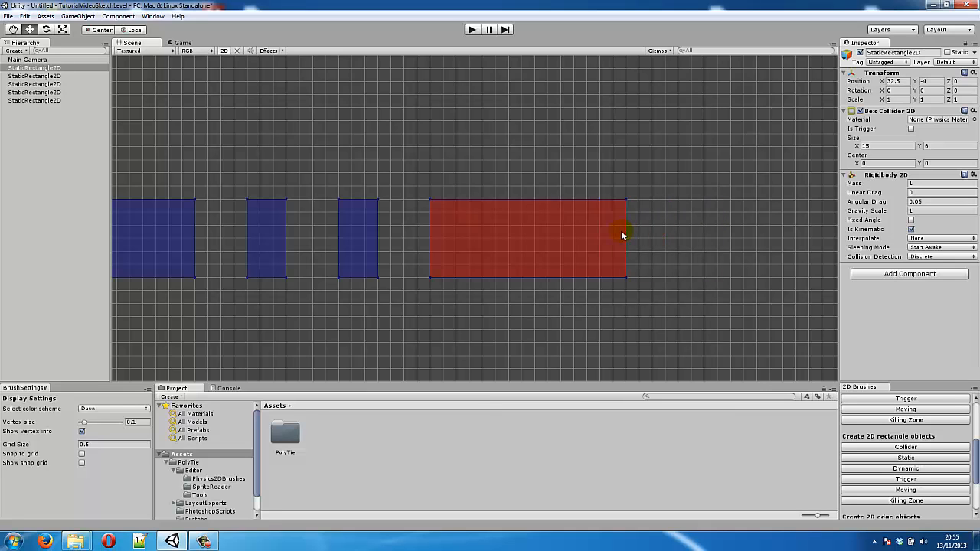
middle_drag(587, 148, 726, 209)
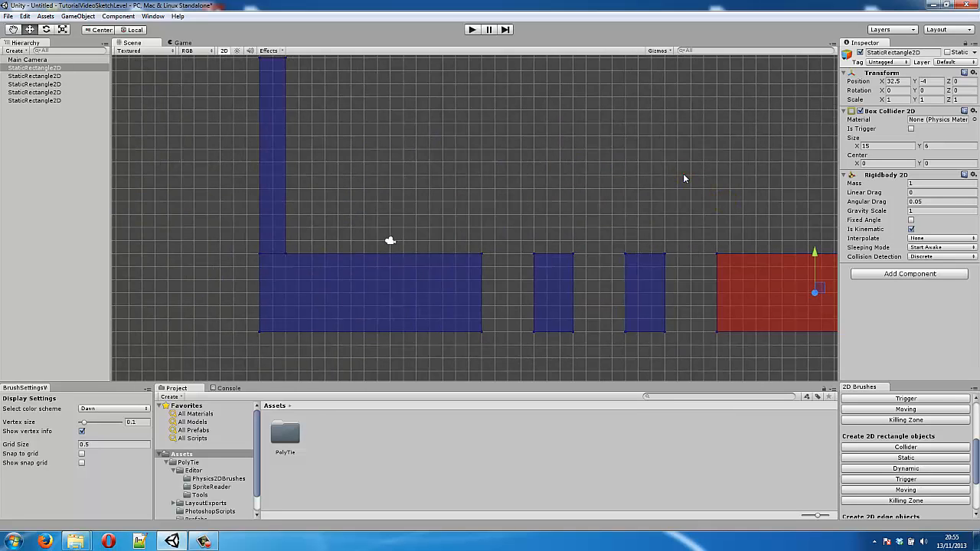
click(685, 176)
middle_drag(689, 180, 626, 175)
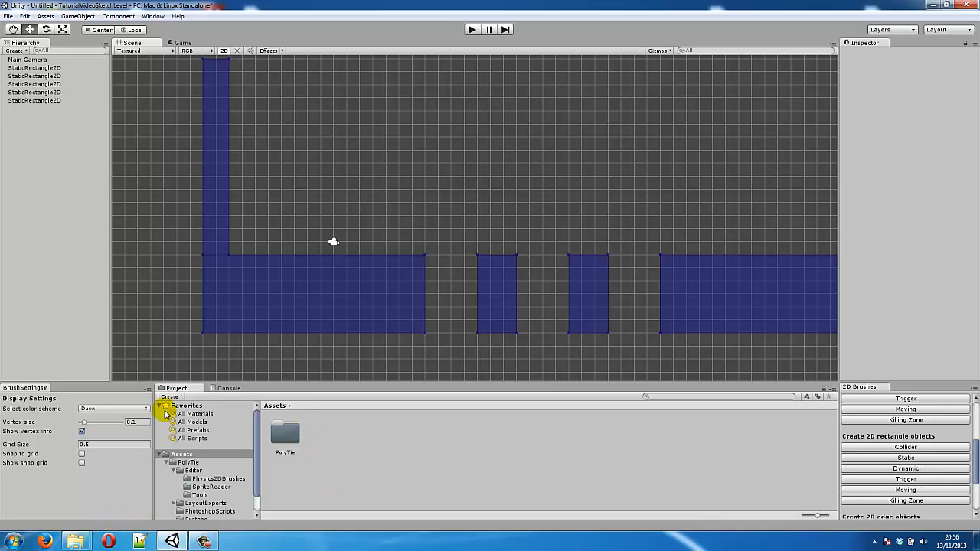
Step: In Windows Explorer, copy the Scripts and Prefabs folders from PontificationShowcase into the TutorialVideoSketchLevel Assets folder, and return to Unity
mouse_move(79, 542)
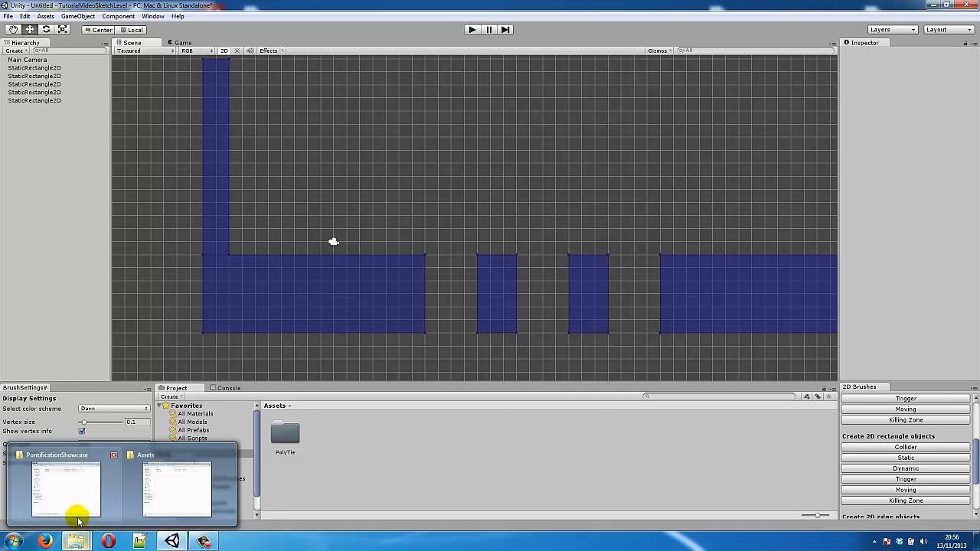
click(78, 512)
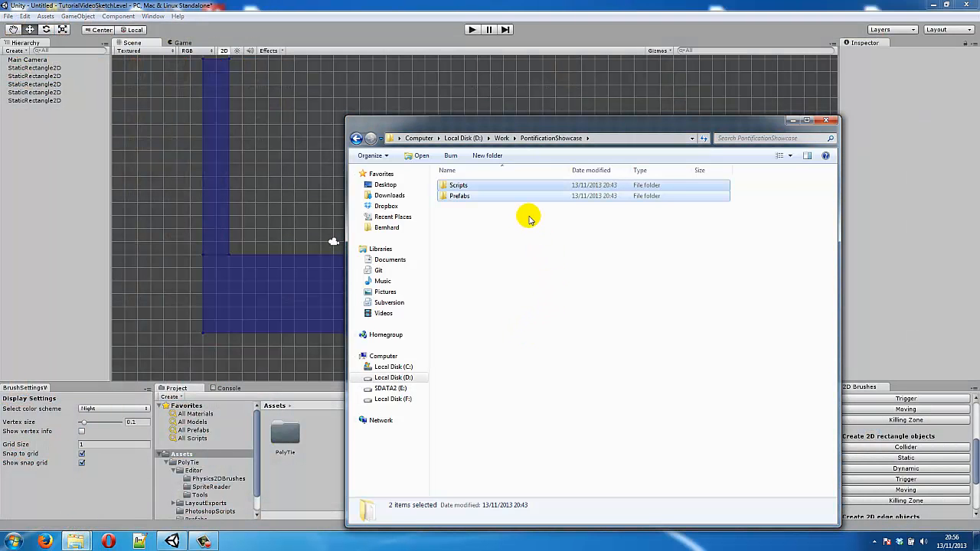
click(491, 185)
drag(491, 185, 470, 192)
shift+click(482, 196)
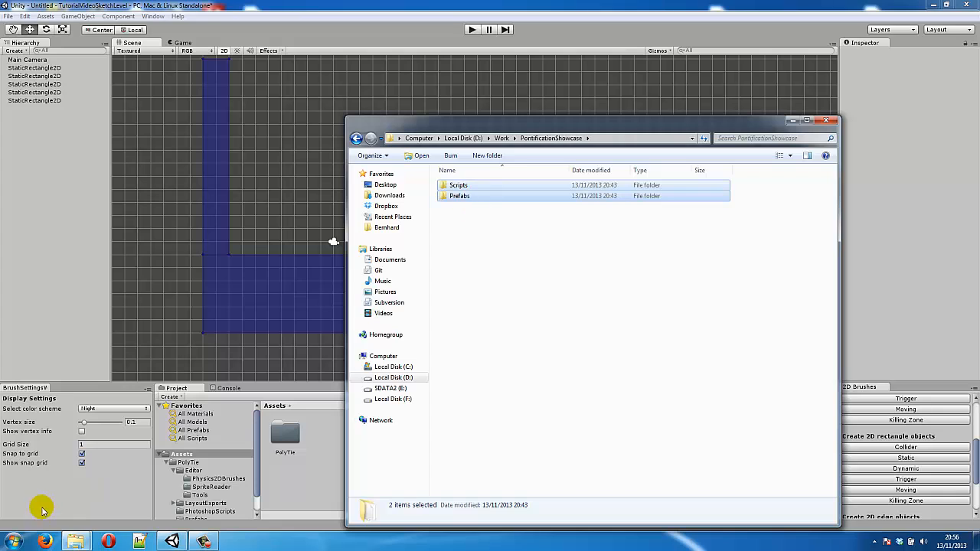
click(75, 541)
click(141, 491)
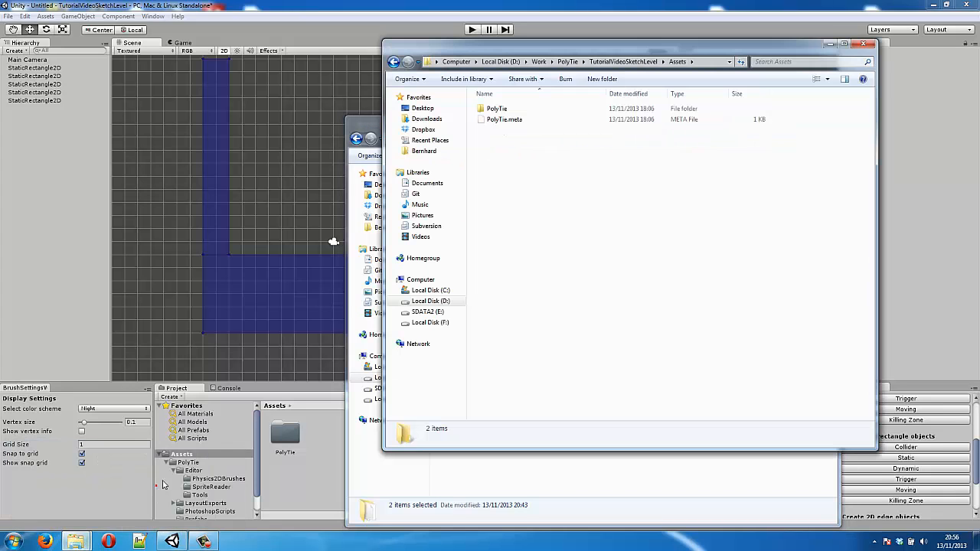
click(547, 186)
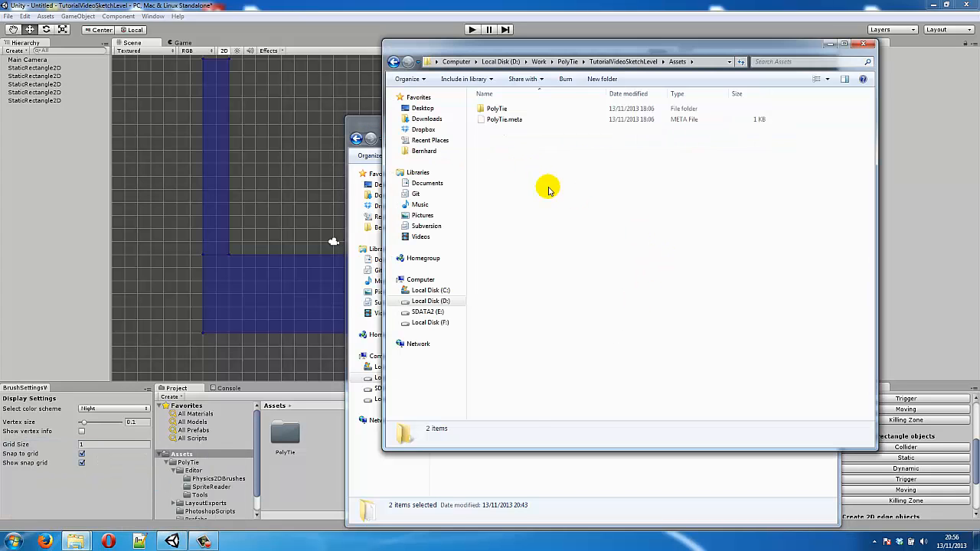
key(ctrl+v)
click(272, 459)
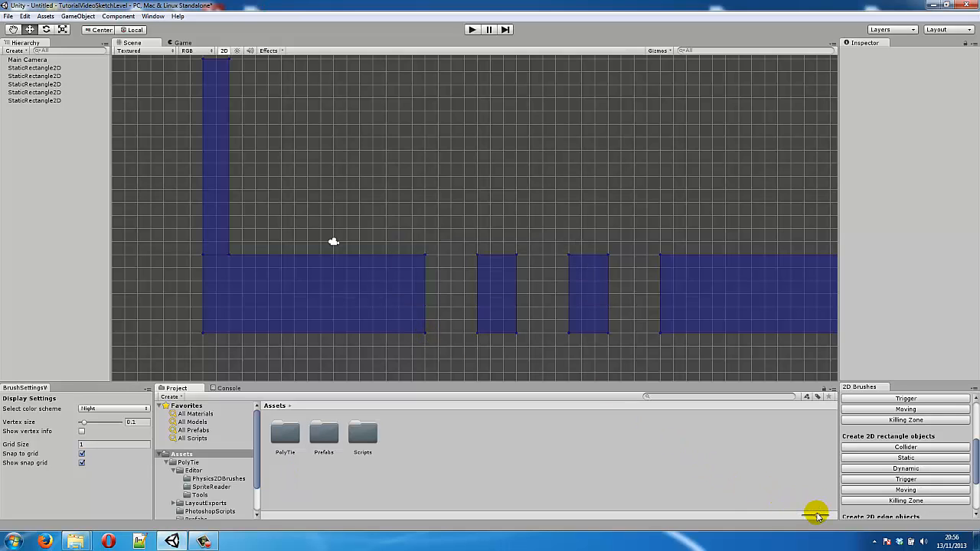
Step: Show the project assets as a list and place the PlayerCharacter prefab above the first platform, at about X -3.6, Y 1.5
drag(817, 516, 777, 516)
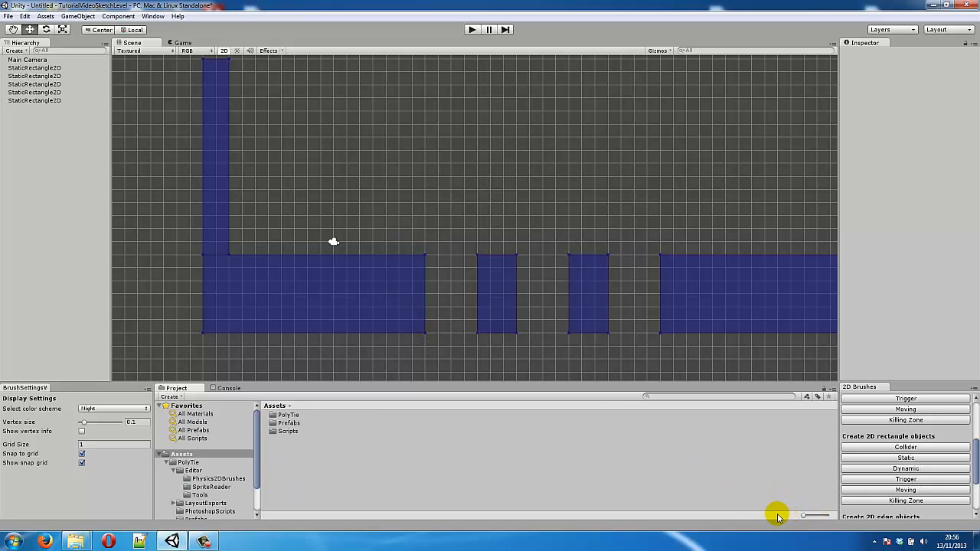
click(313, 424)
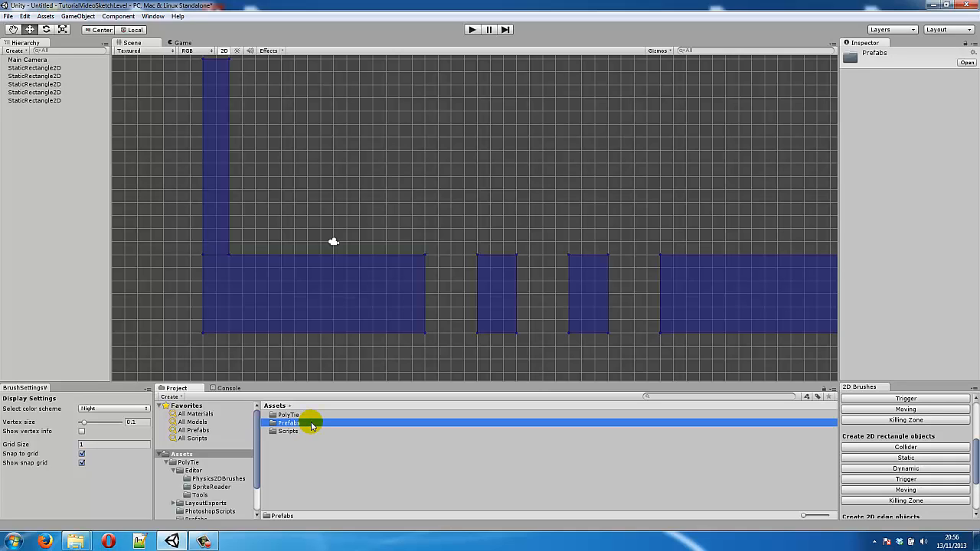
double_click(312, 425)
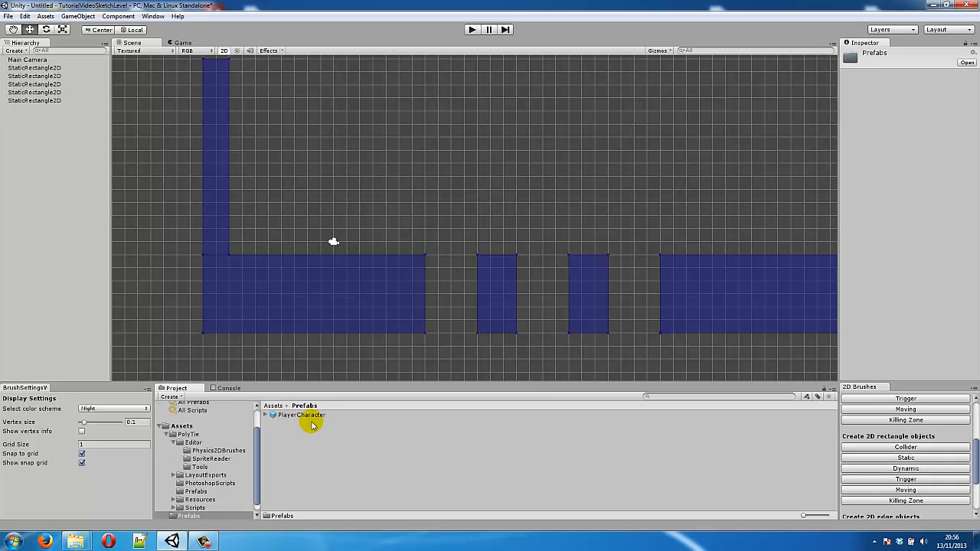
drag(312, 417, 286, 222)
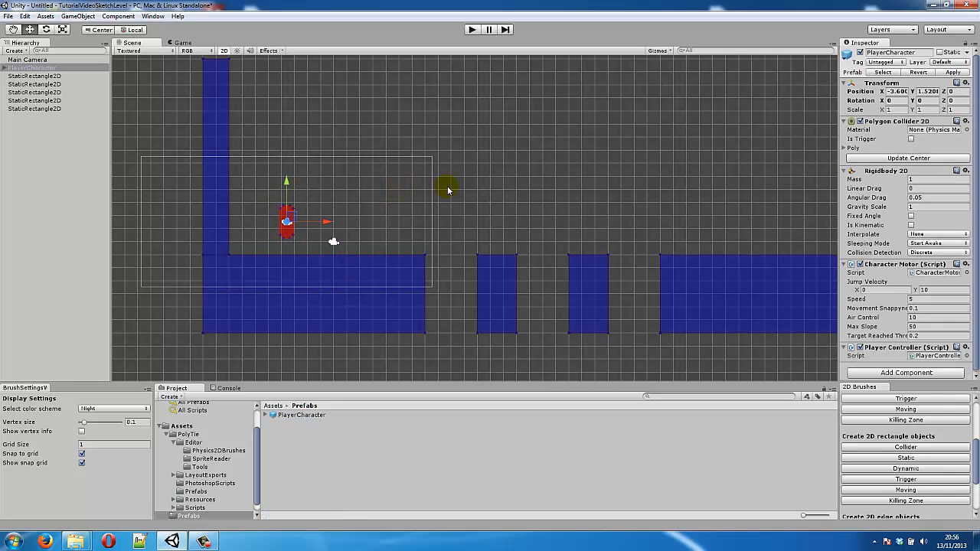
click(499, 186)
Step: Delete the scene's standalone Main Camera, and raise the PlayerCharacter's child camera slightly above the character
click(28, 60)
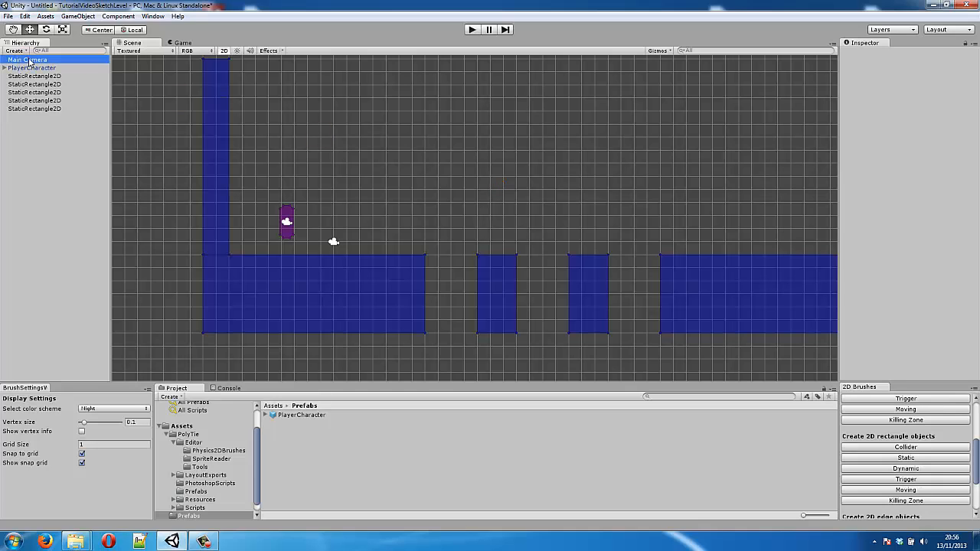
key(Delete)
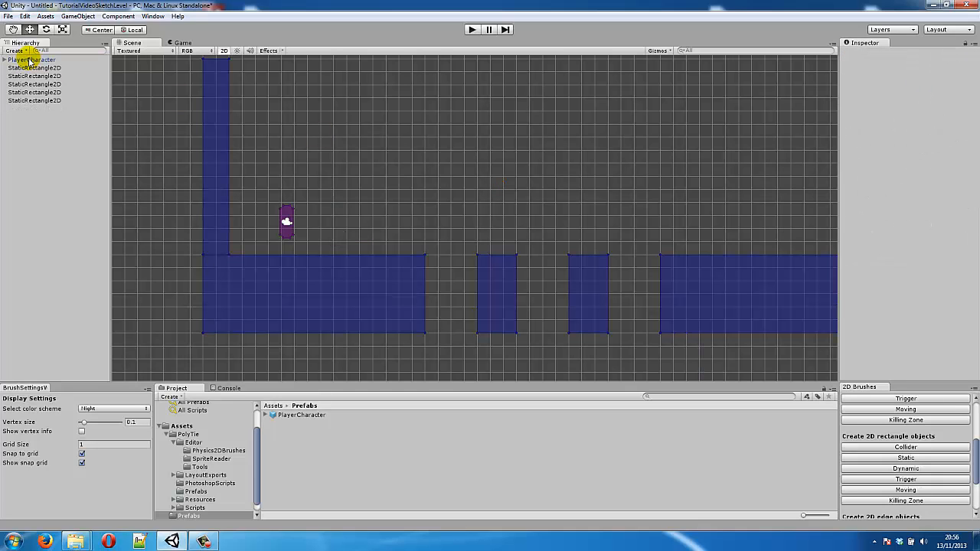
click(18, 60)
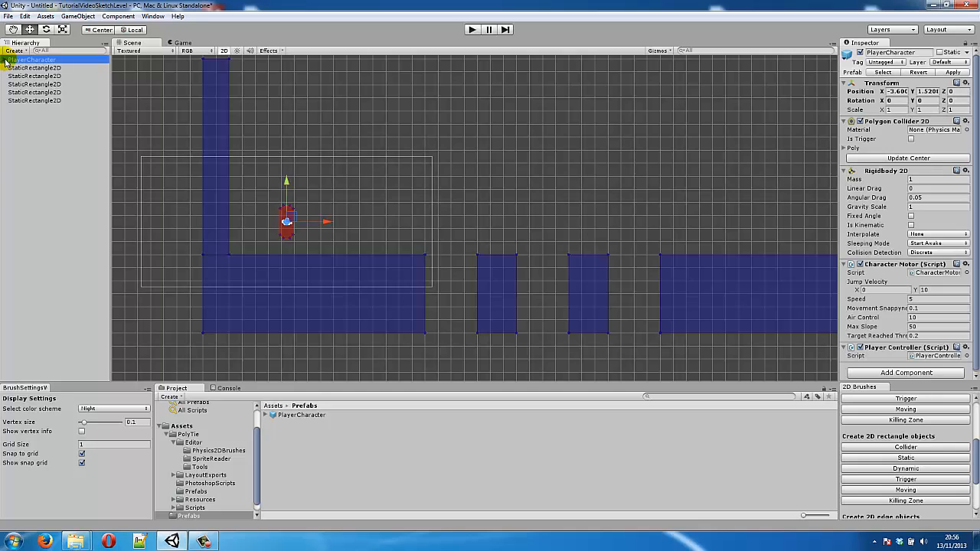
key(ctrl+z)
click(17, 68)
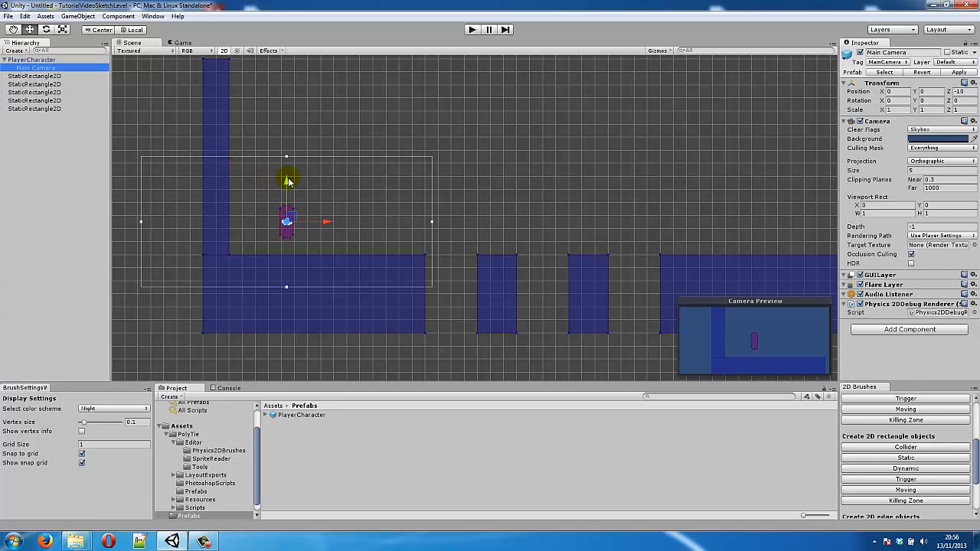
drag(288, 185, 287, 156)
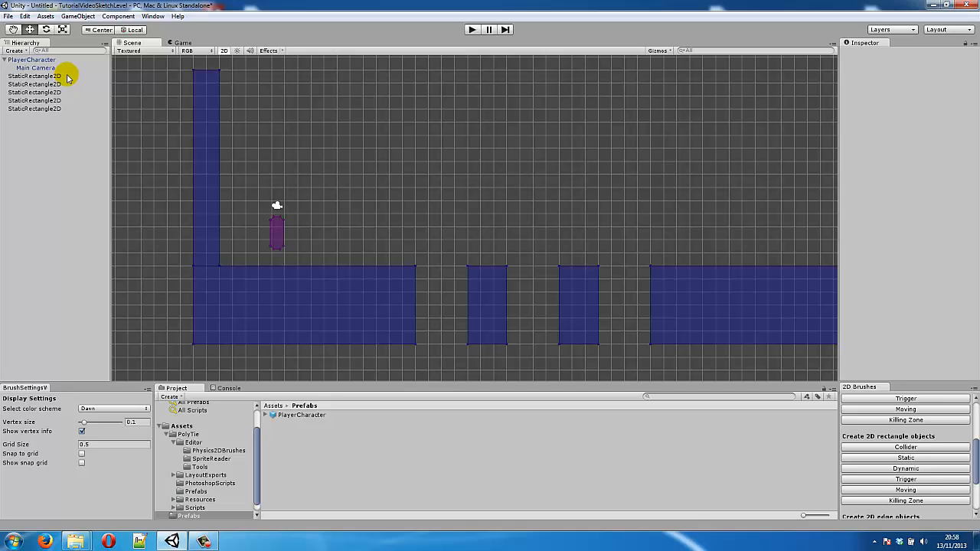
Step: Add a new layer named Ground as User Layer 8
click(280, 331)
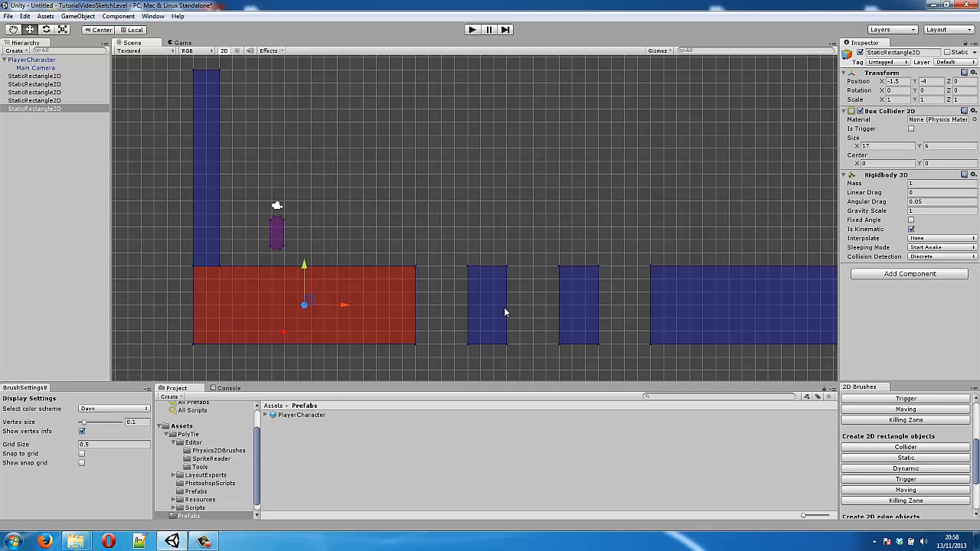
click(950, 63)
click(934, 123)
click(928, 178)
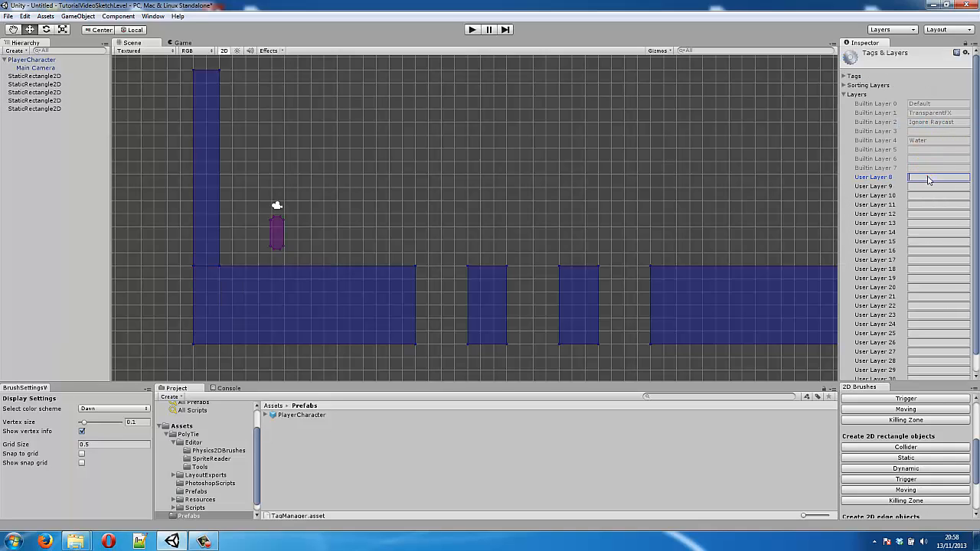
click(929, 179)
Step: Assign the Ground layer to all five StaticRectangle2D objects, and deselect them
click(281, 304)
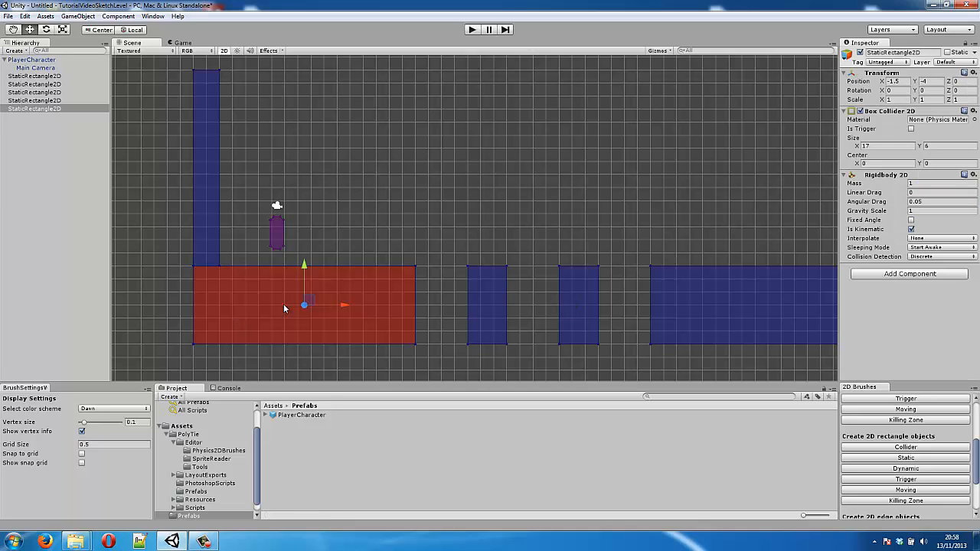
shift+click(44, 77)
click(953, 62)
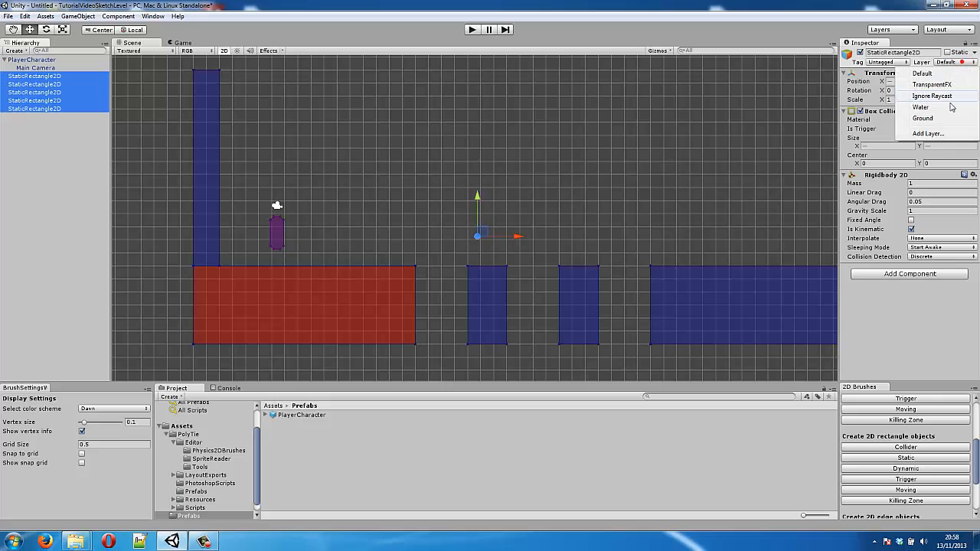
click(948, 119)
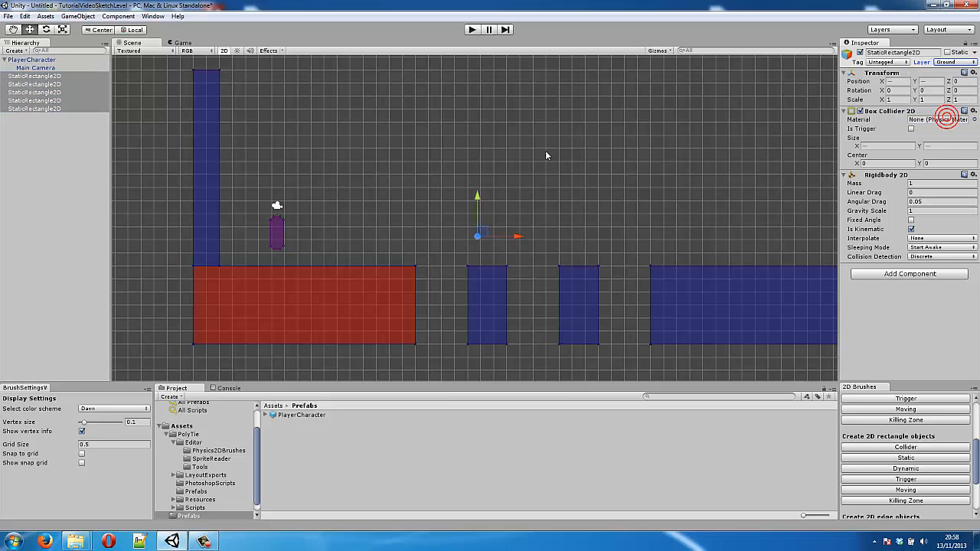
click(518, 120)
Step: Create an empty game object and name it GroundObjects
click(90, 17)
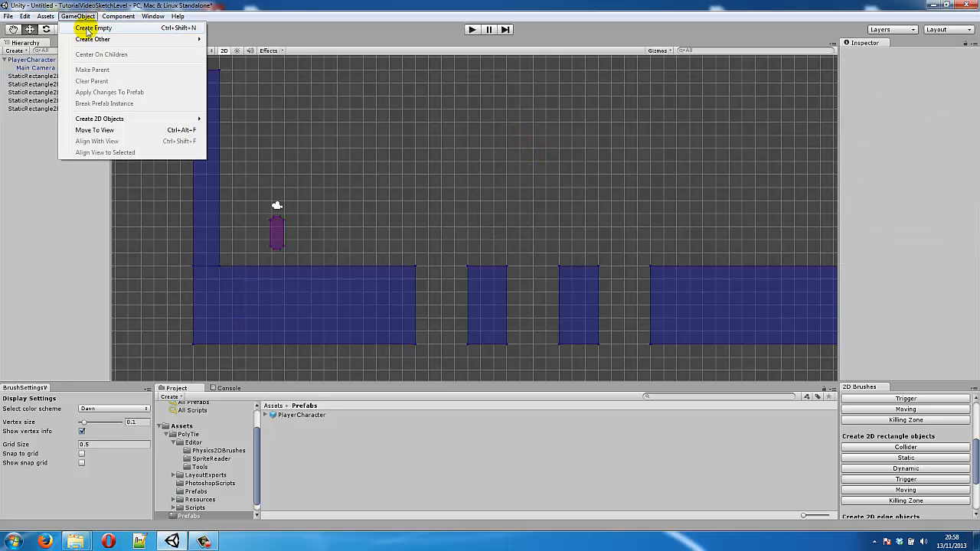
click(79, 23)
key(F2)
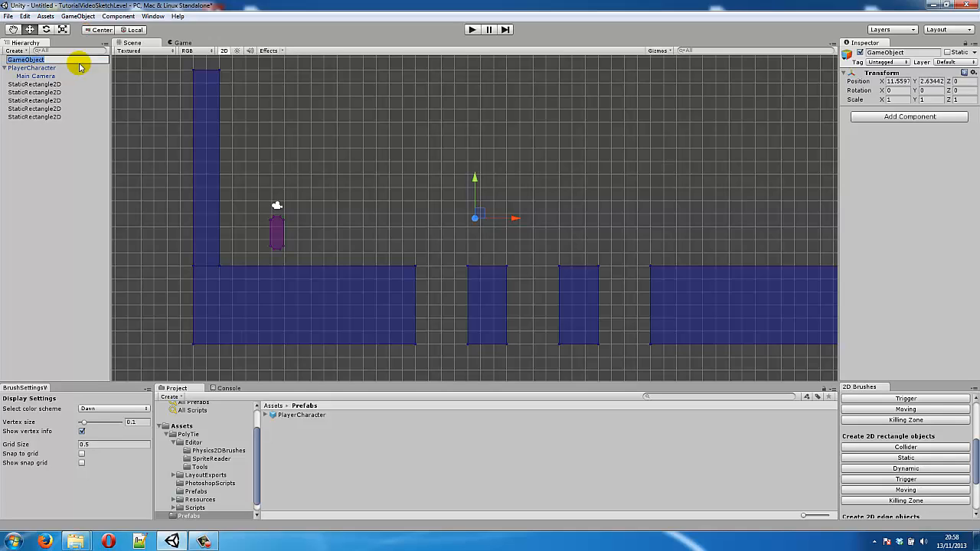
text(Ground0)
key(Return)
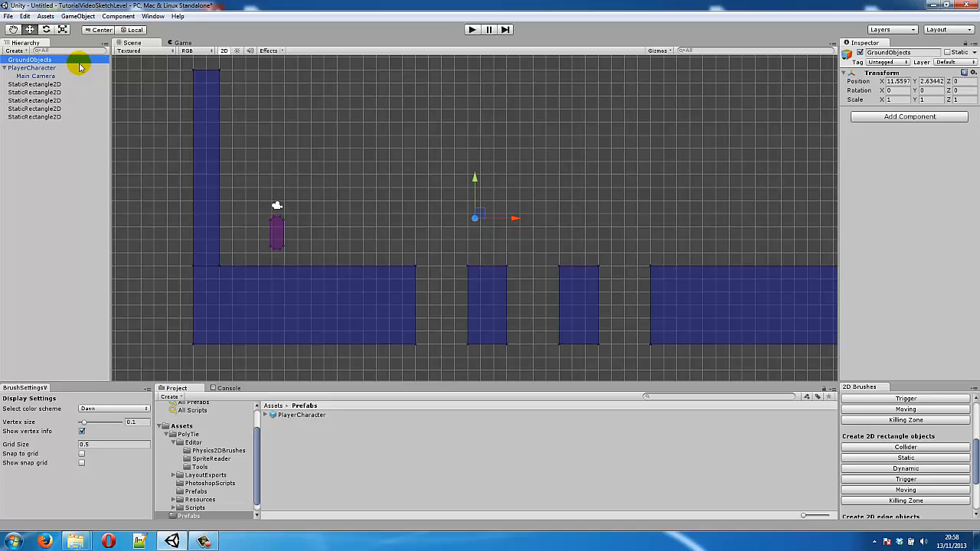
Step: Set the GroundObjects position to X 0 and Y 0
click(892, 80)
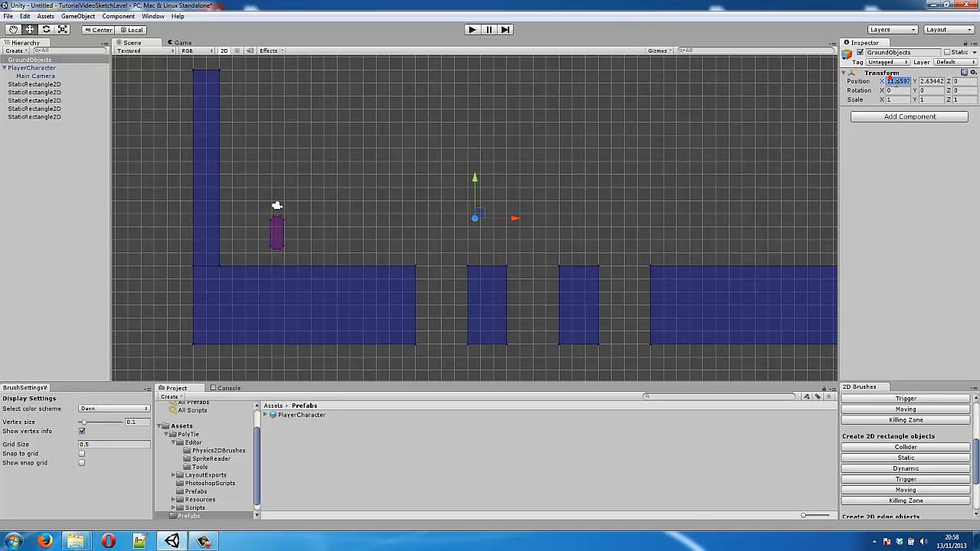
text(0)
key(Tab)
text(0)
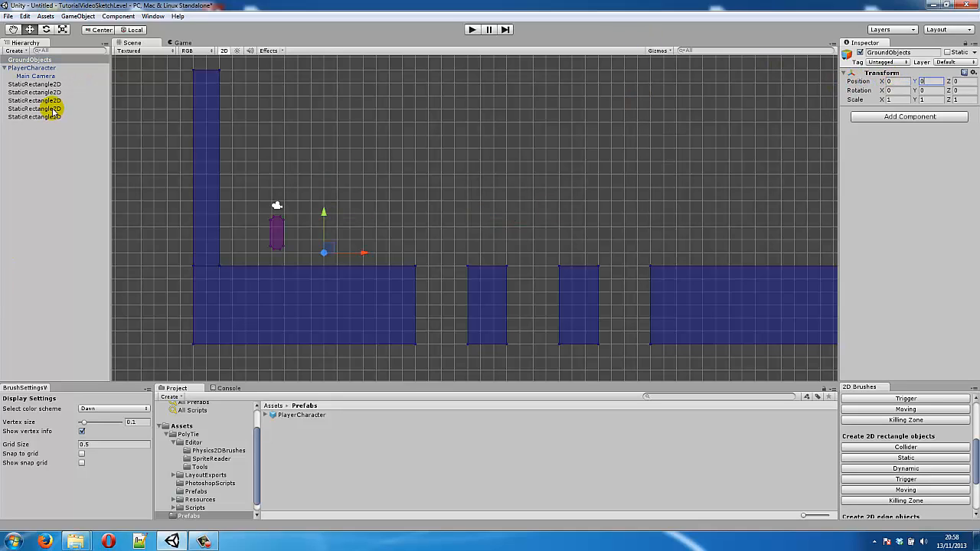
Step: Parent all five StaticRectangle2D objects to GroundObjects
click(51, 84)
shift+click(50, 116)
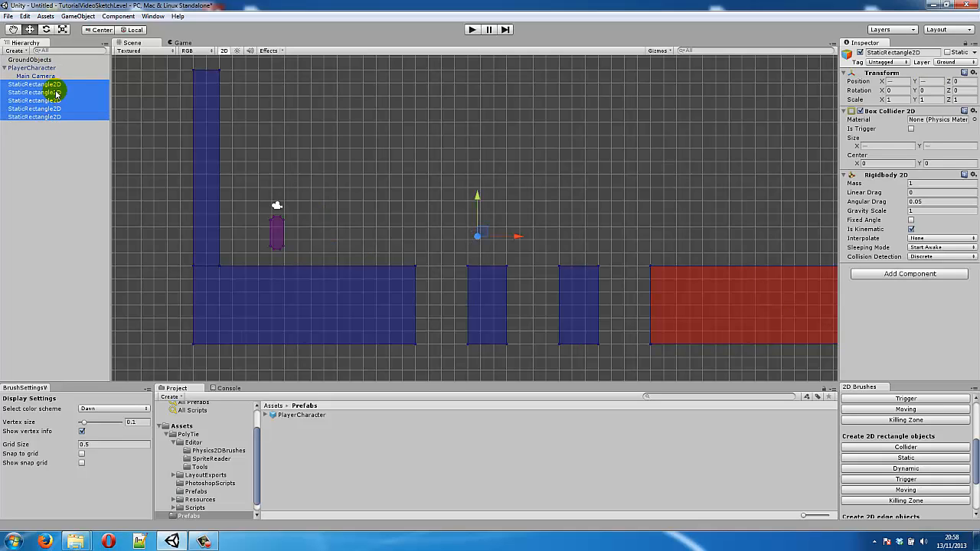
drag(56, 93, 35, 59)
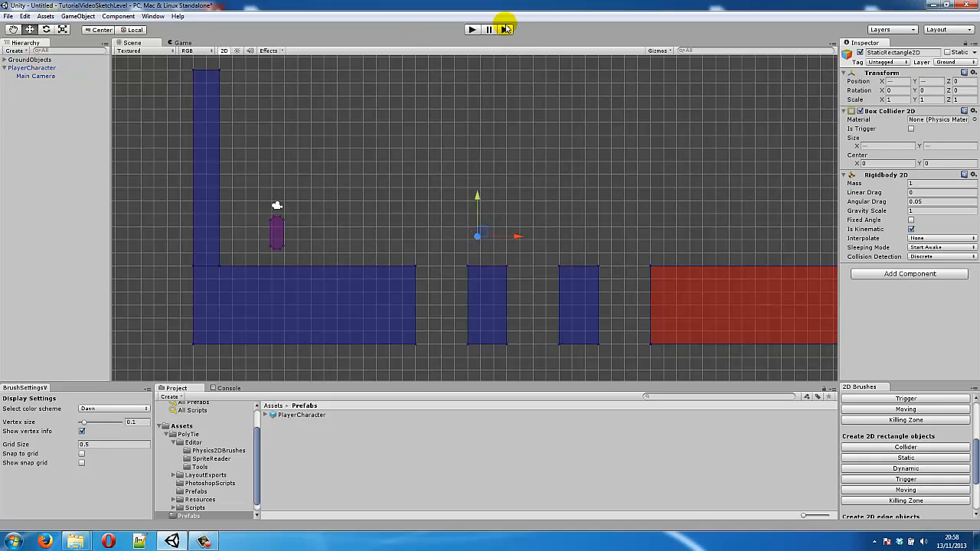
Step: Play-test the level by moving the character to the right, and stop the game
click(471, 29)
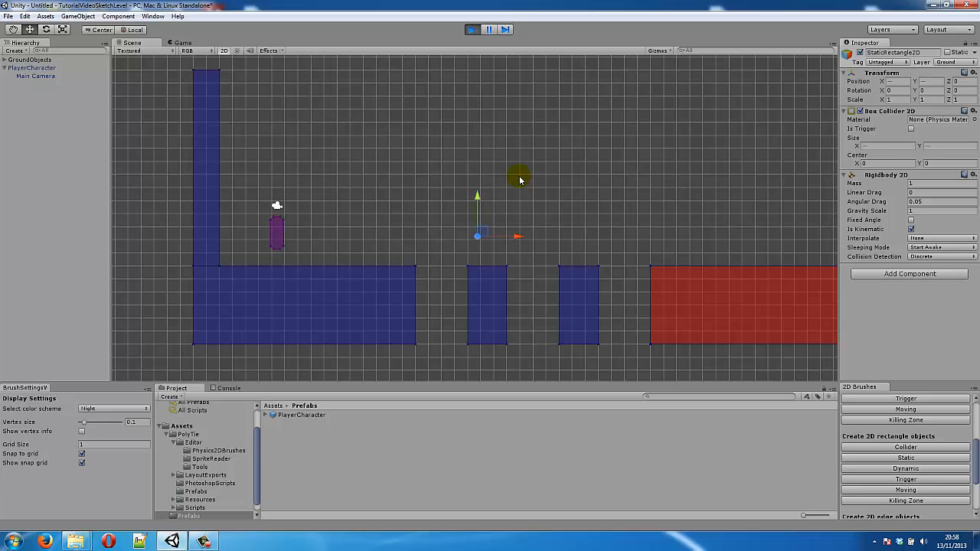
key(Right)
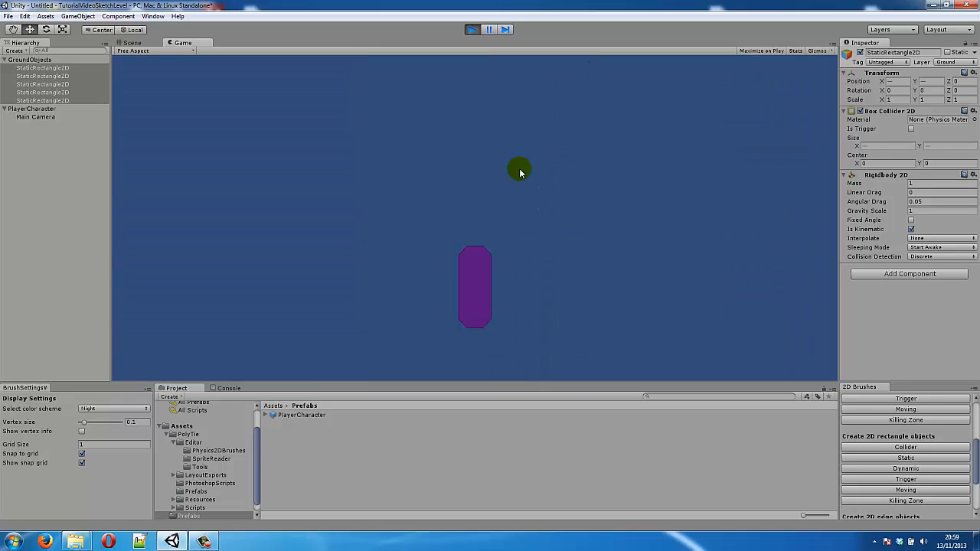
click(472, 30)
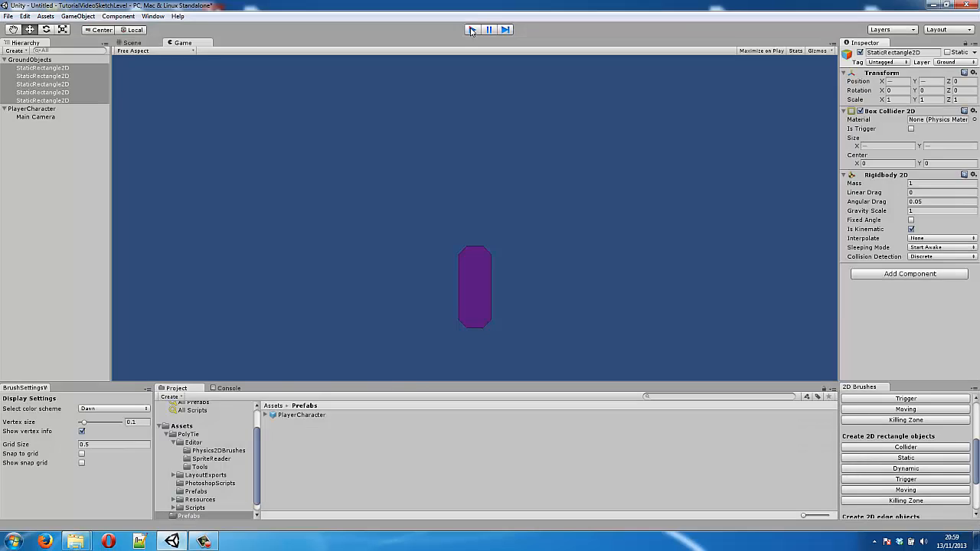
click(539, 140)
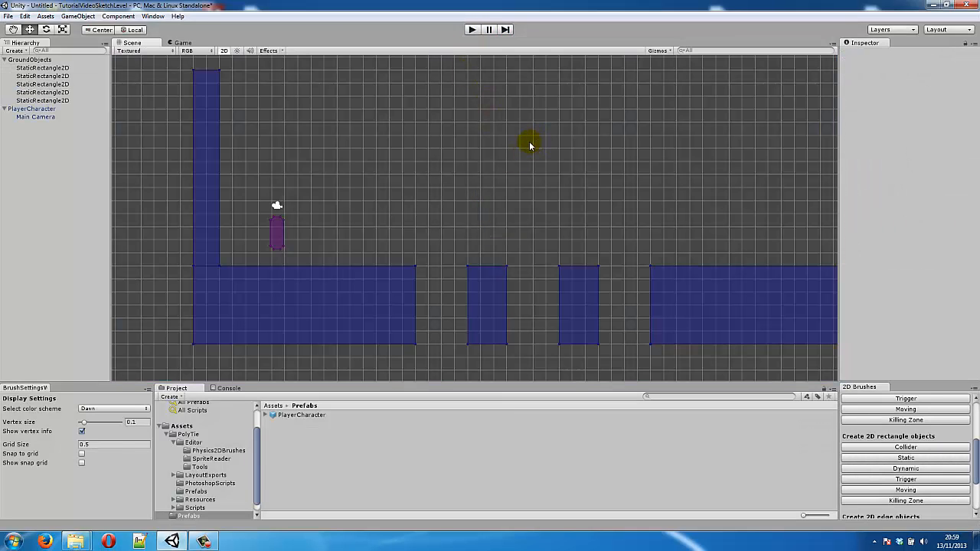
Step: Draw a killing zone rectangle of about 44 by 1 units directly beneath the ground platforms, centred at X 15, Y -7.5
middle_drag(533, 145, 497, 103)
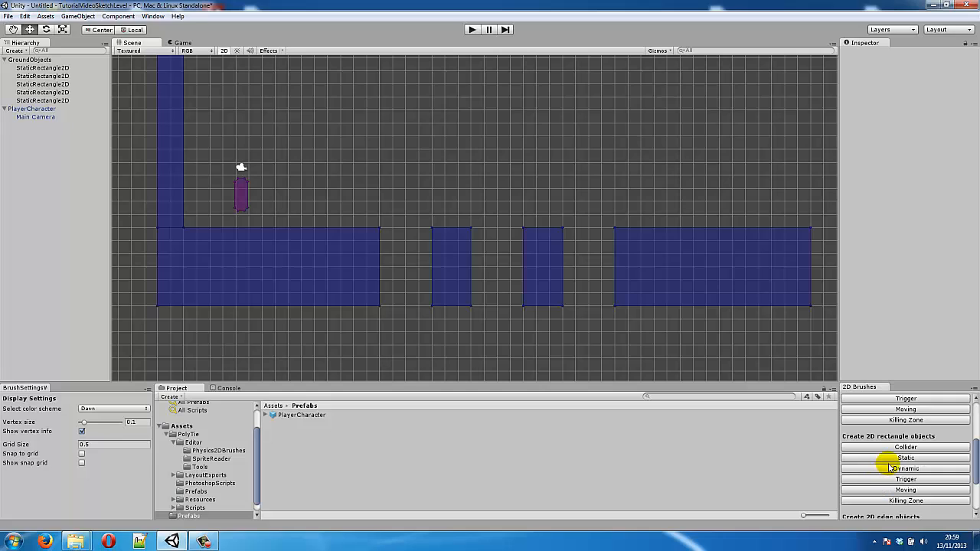
click(906, 500)
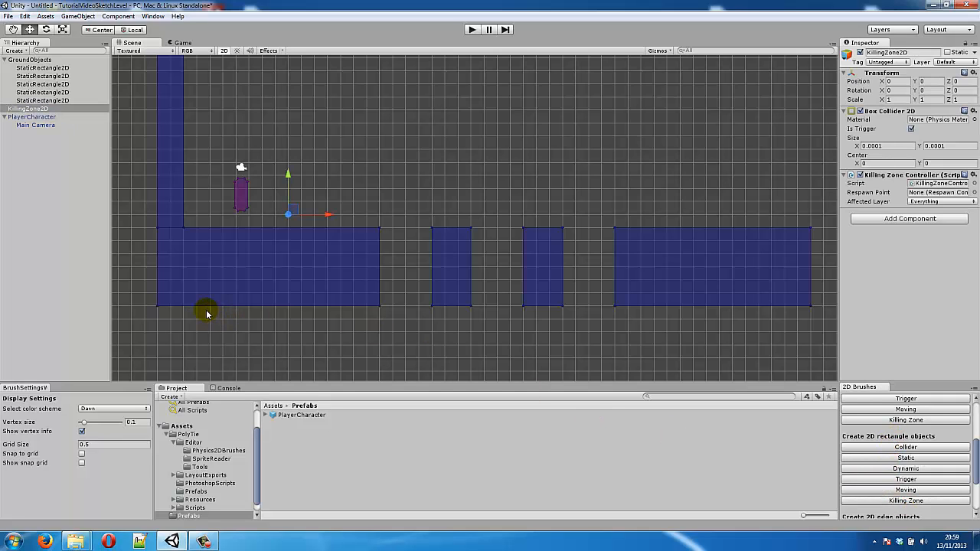
drag(196, 307, 771, 320)
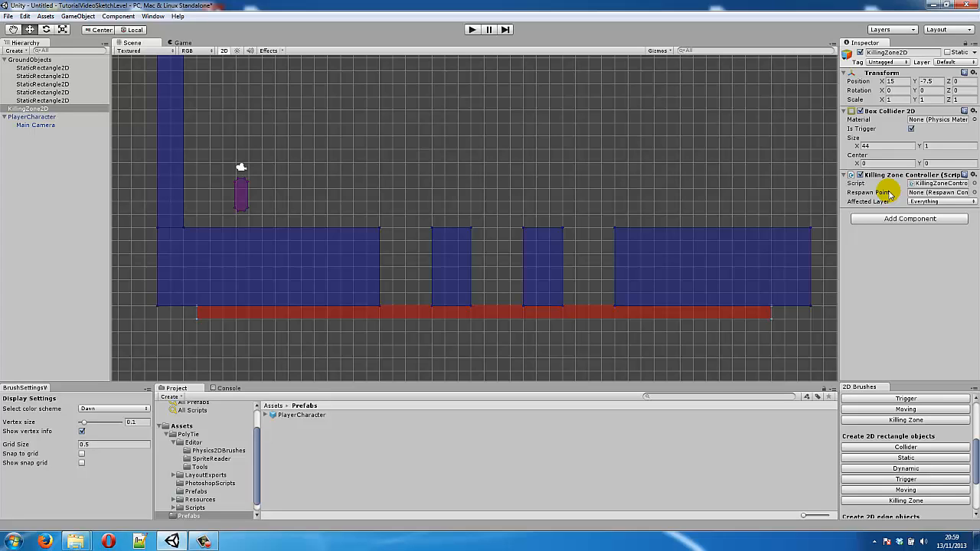
Step: Place the RespawnPoint prefab from the PolyTie Prefabs folder into the scene, between the tall wall and the player character
click(274, 405)
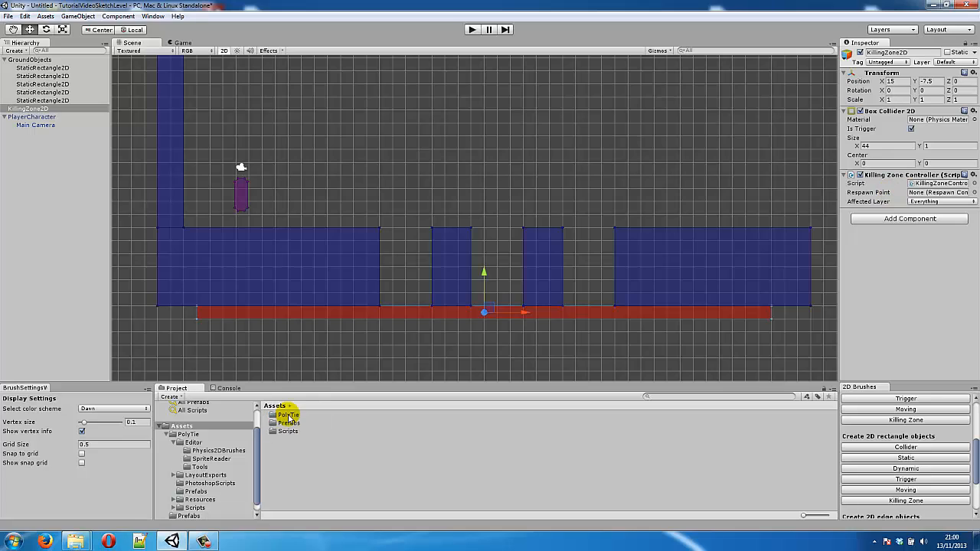
double_click(288, 416)
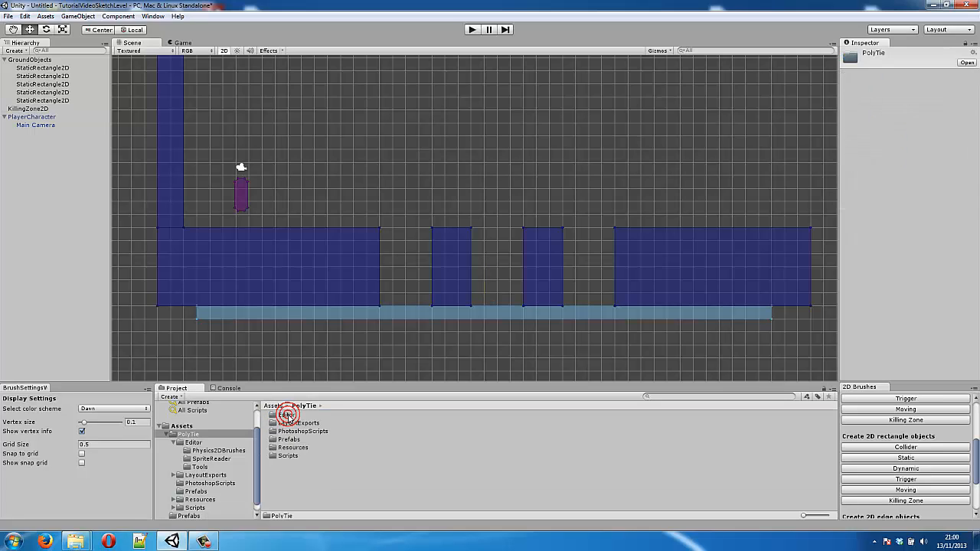
double_click(290, 440)
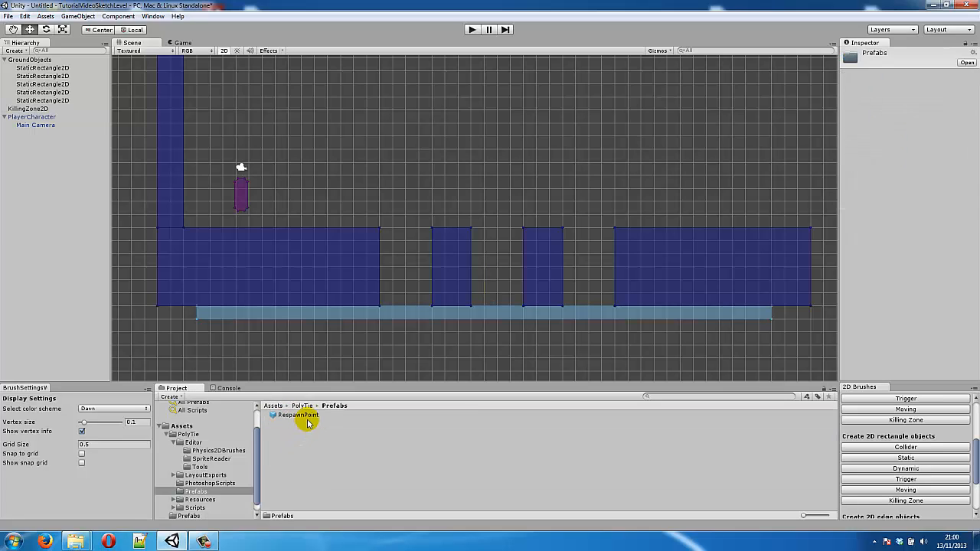
click(308, 418)
drag(310, 418, 224, 188)
click(342, 181)
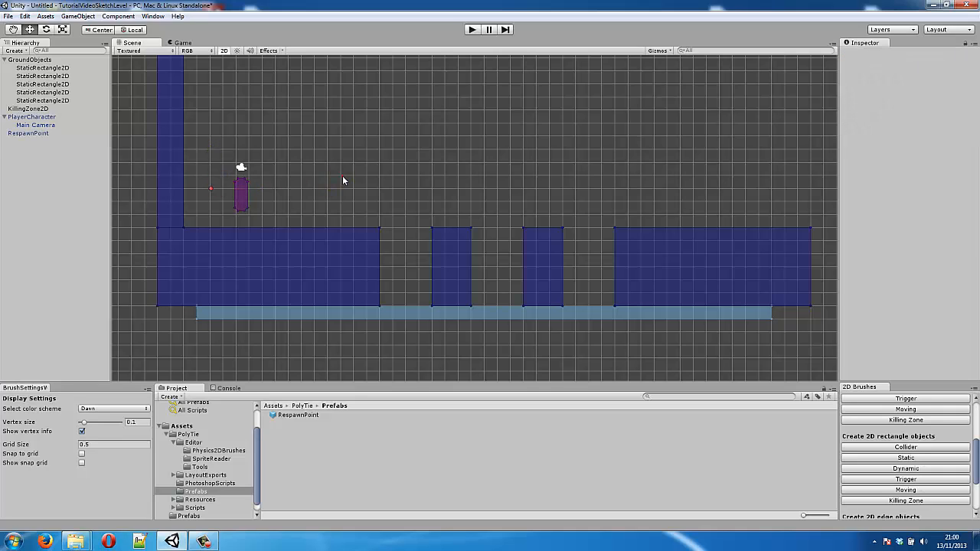
Step: Rename the RespawnPoint object in the scene to PlayerRespawn1
click(212, 192)
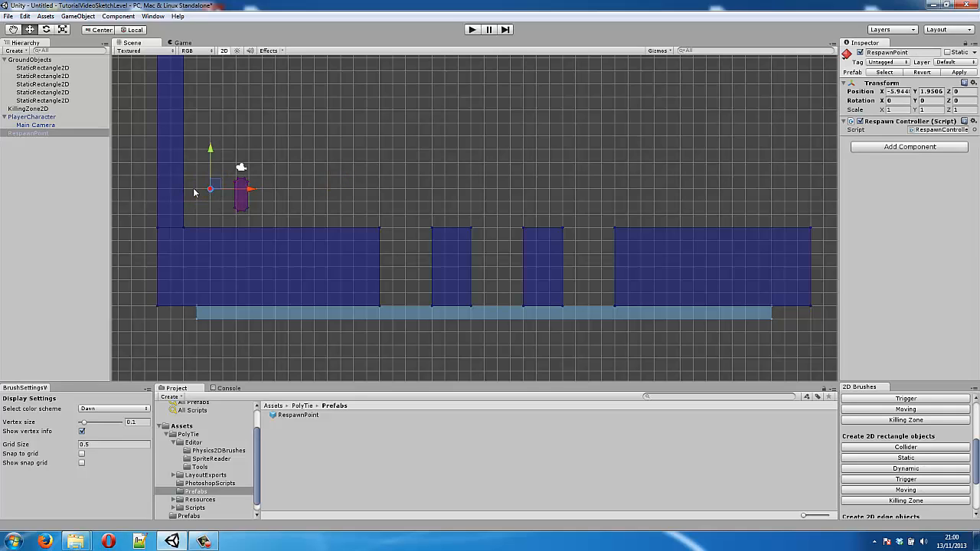
click(62, 135)
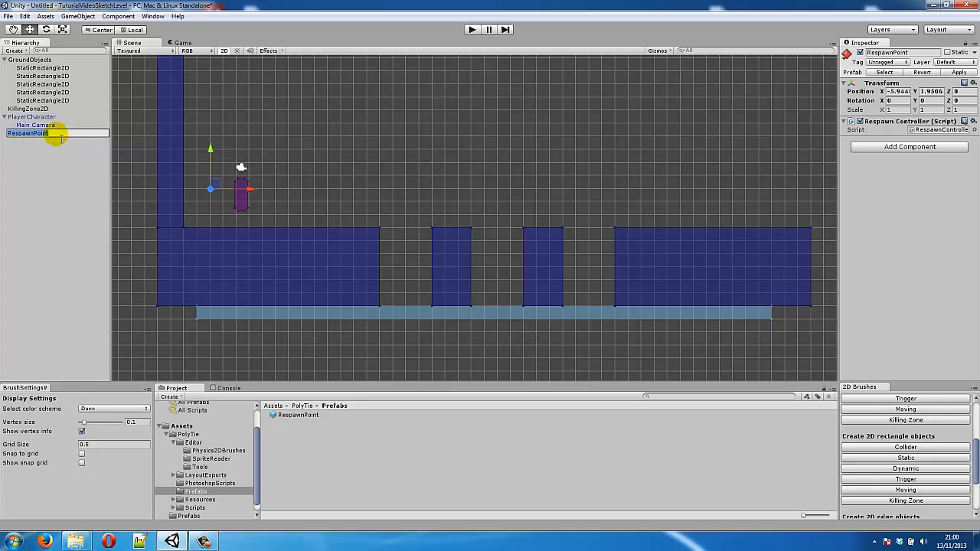
key(BackSpace)
text(PlayerRespawn1)
Step: Assign PlayerRespawn1 as the Respawn Point of KillingZone2D
click(73, 109)
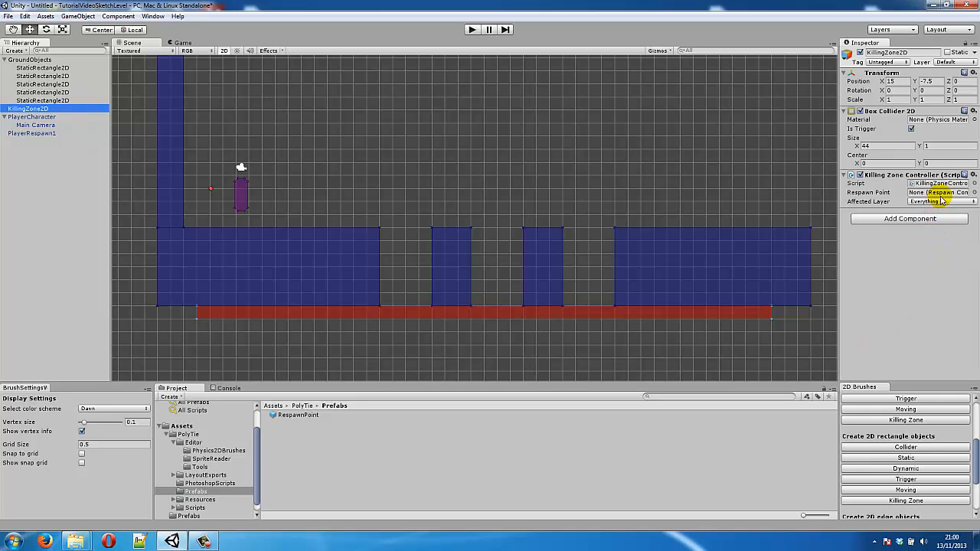
click(971, 193)
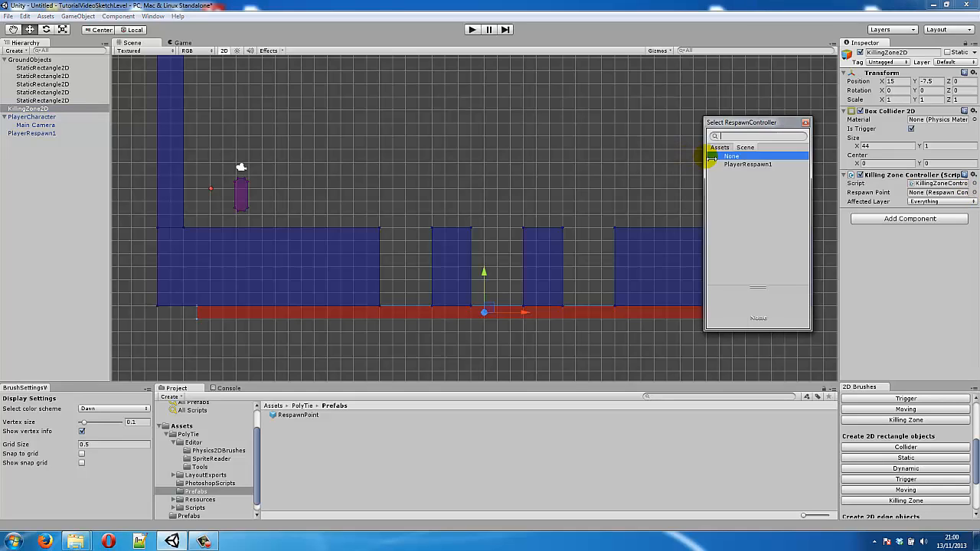
double_click(744, 165)
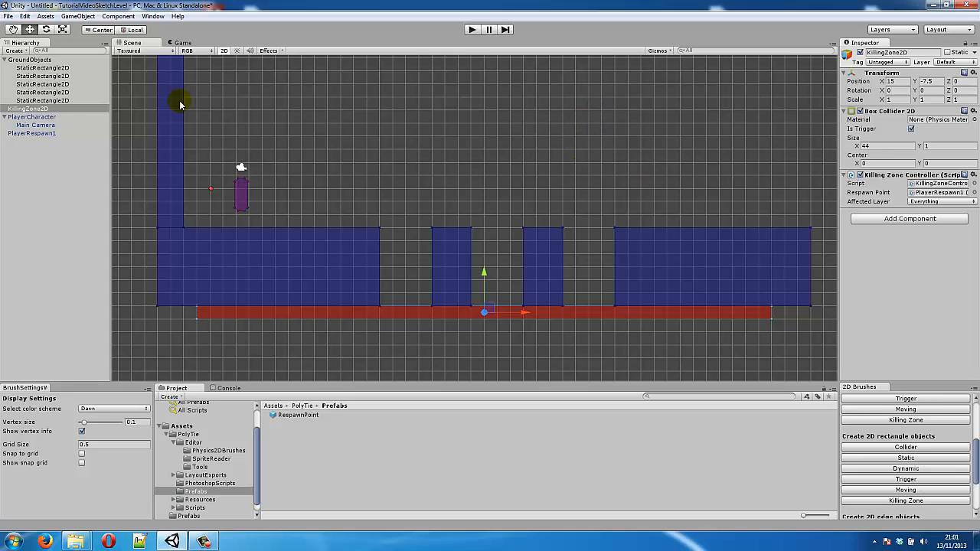
Step: Add a new layer named Character as User Layer 9
click(81, 117)
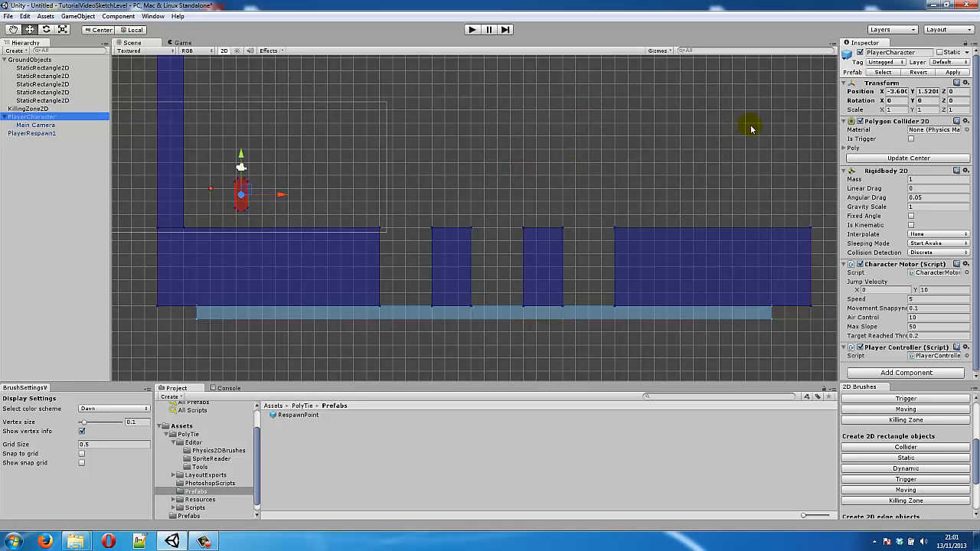
click(953, 62)
click(940, 135)
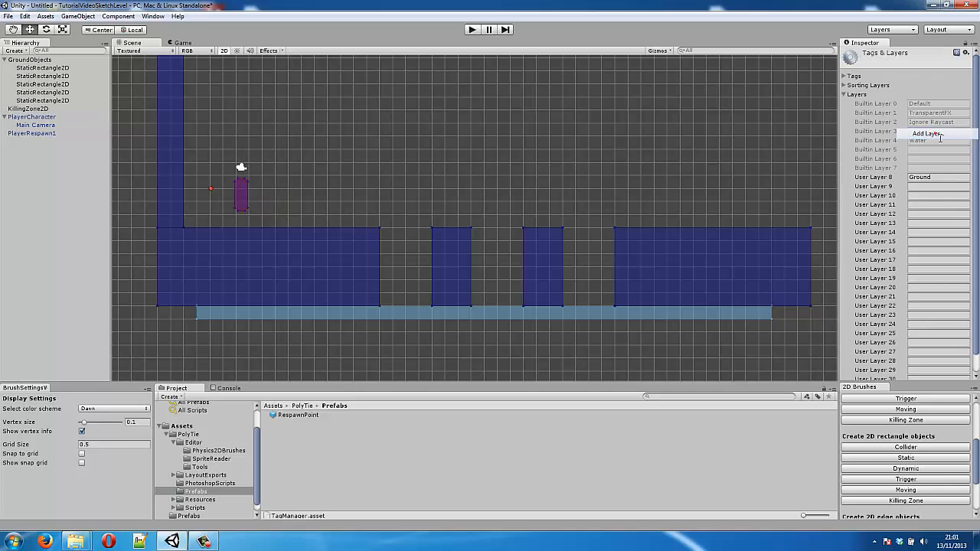
click(926, 186)
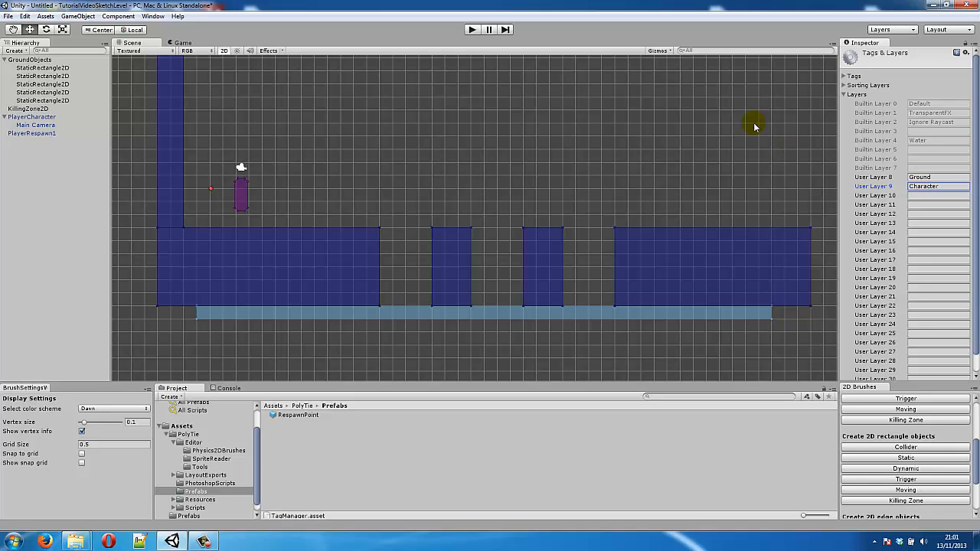
Step: Assign PlayerCharacter to the Character layer, applying the change to this object only and not its children
click(62, 119)
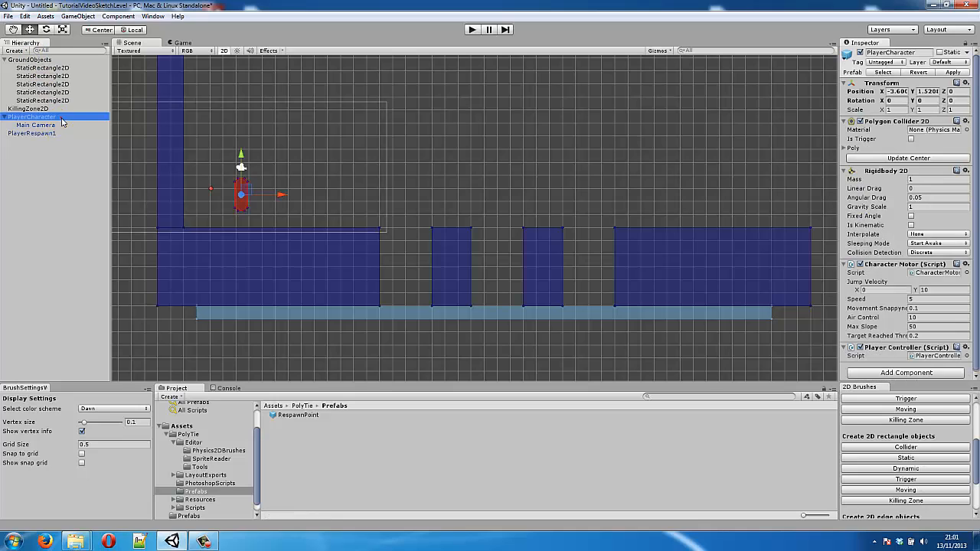
click(953, 62)
click(947, 131)
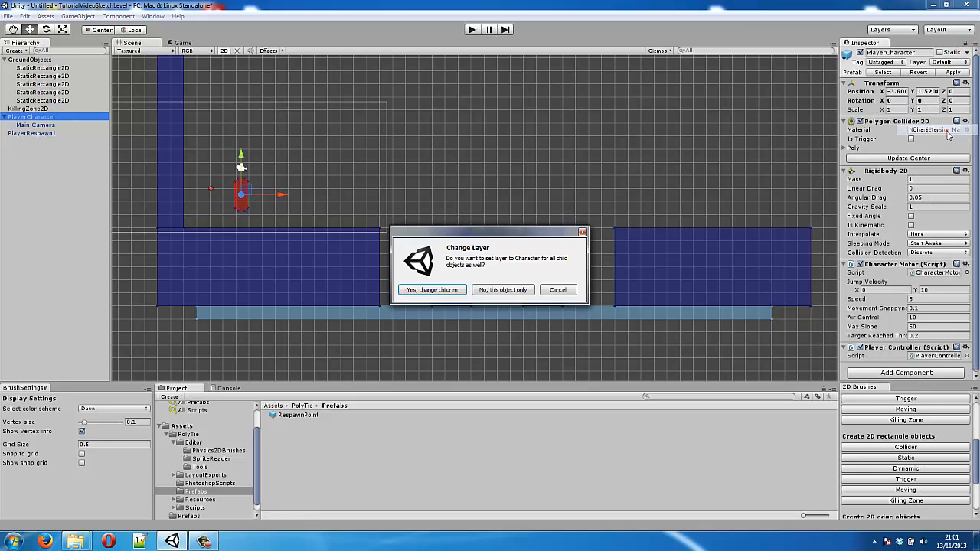
click(492, 294)
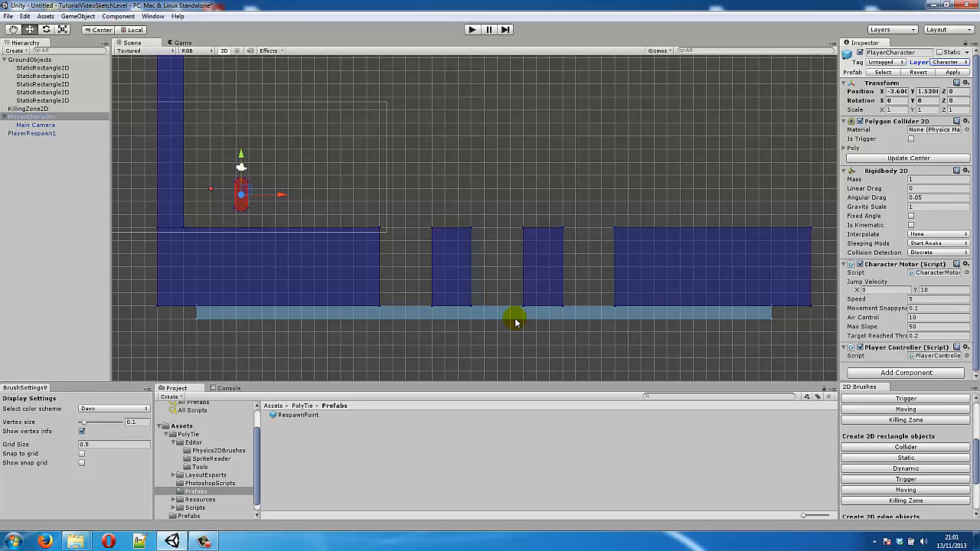
Step: Limit the Affected Layer of KillingZone2D to Character only
click(511, 317)
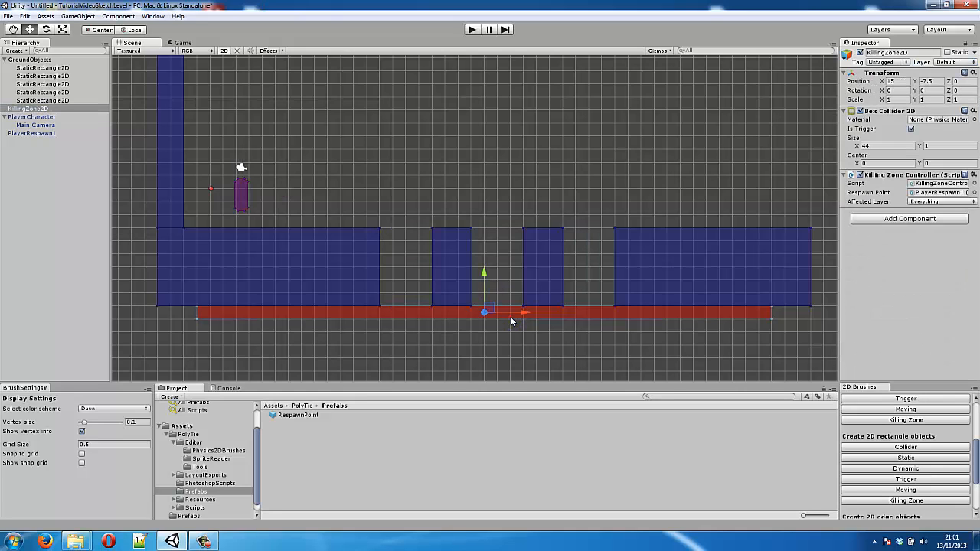
click(949, 203)
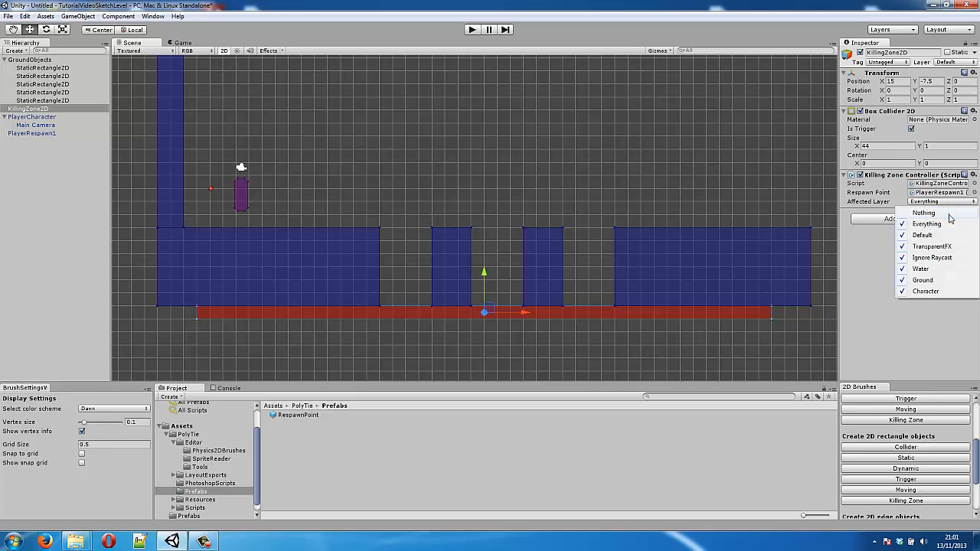
click(948, 212)
click(959, 203)
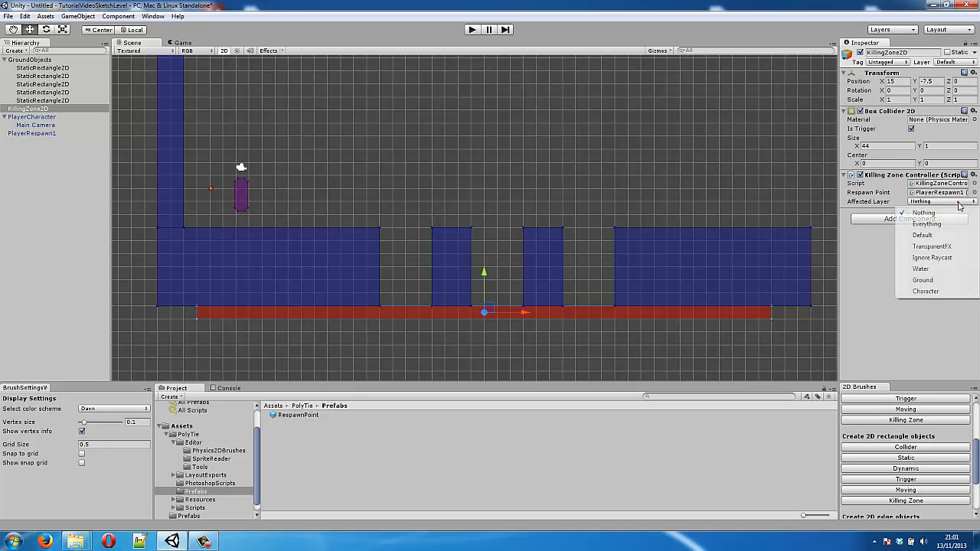
click(940, 291)
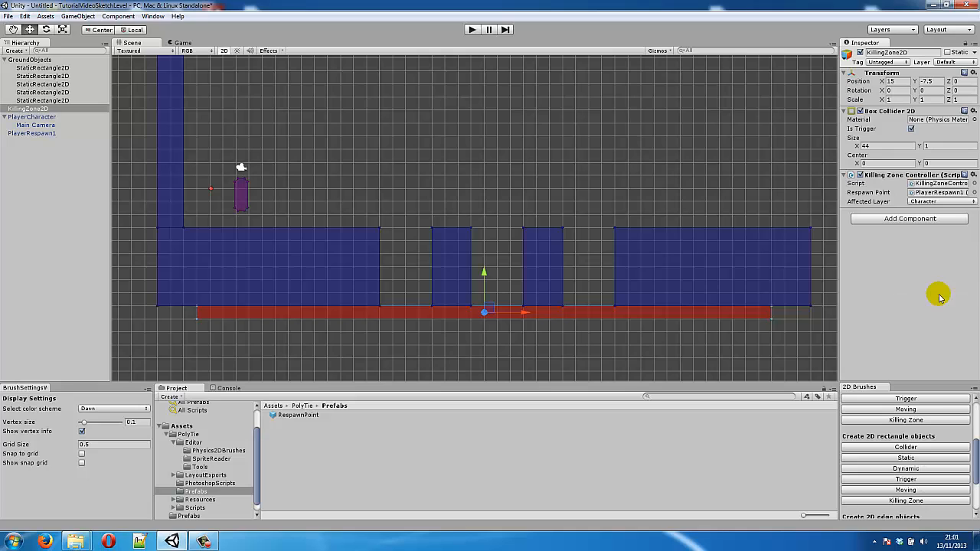
Step: Play-test the killing zone by running the character right into the first gap, and stop the game
click(497, 113)
click(472, 29)
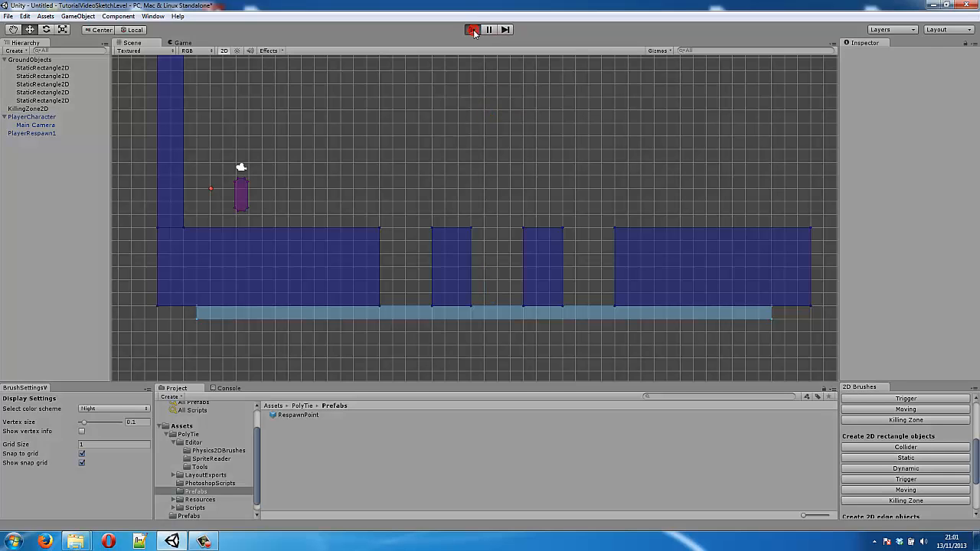
key(d)
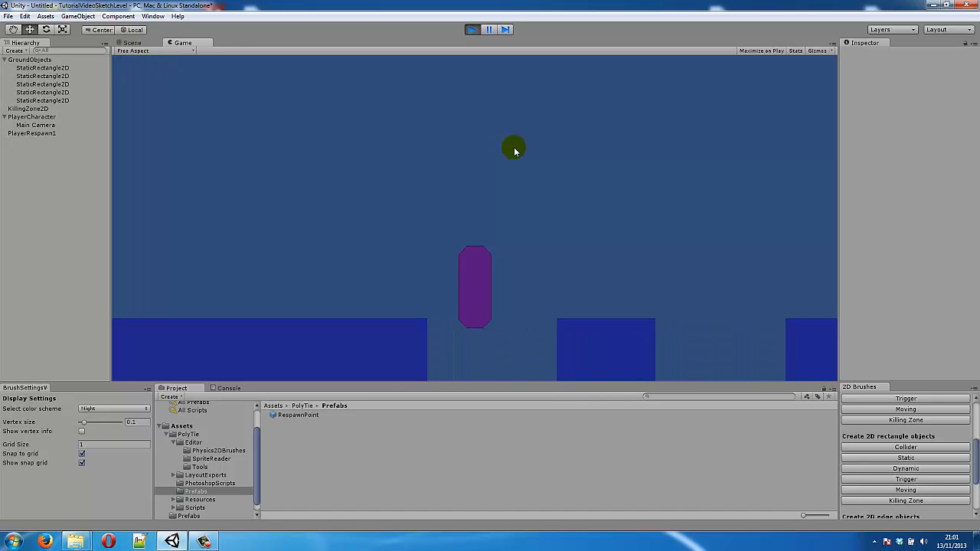
click(475, 29)
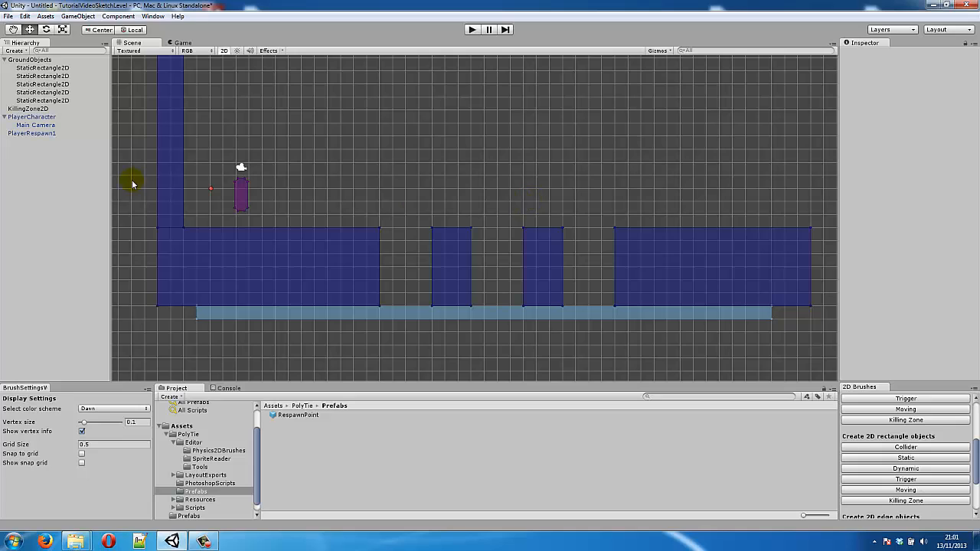
Step: Set the PlayerCharacter's Character Motor speed to 7 and its jump velocity Y to 6
click(53, 116)
click(925, 300)
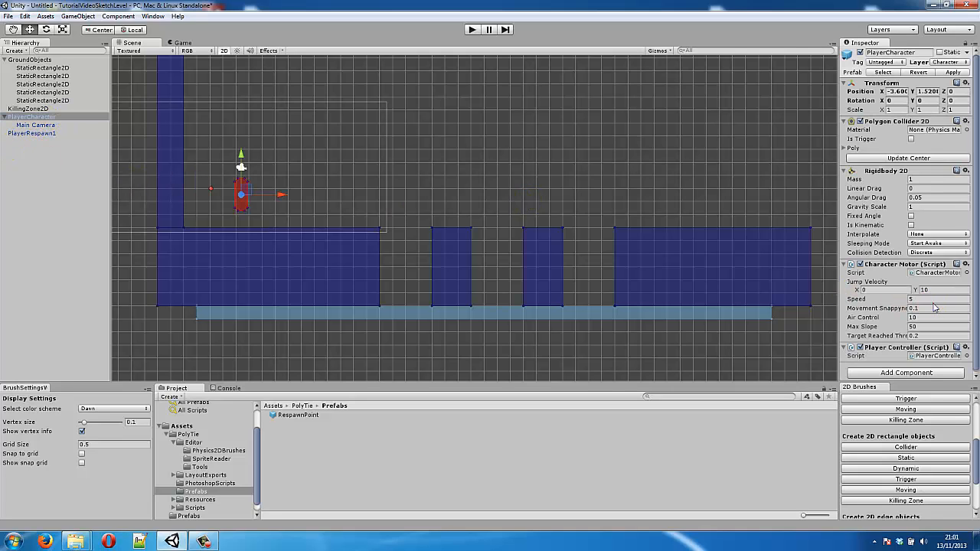
text(7)
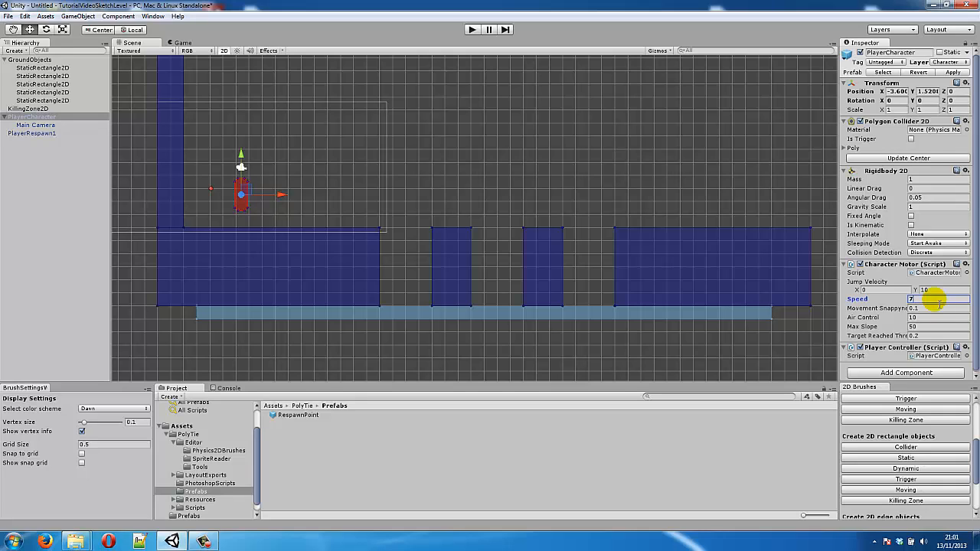
click(940, 290)
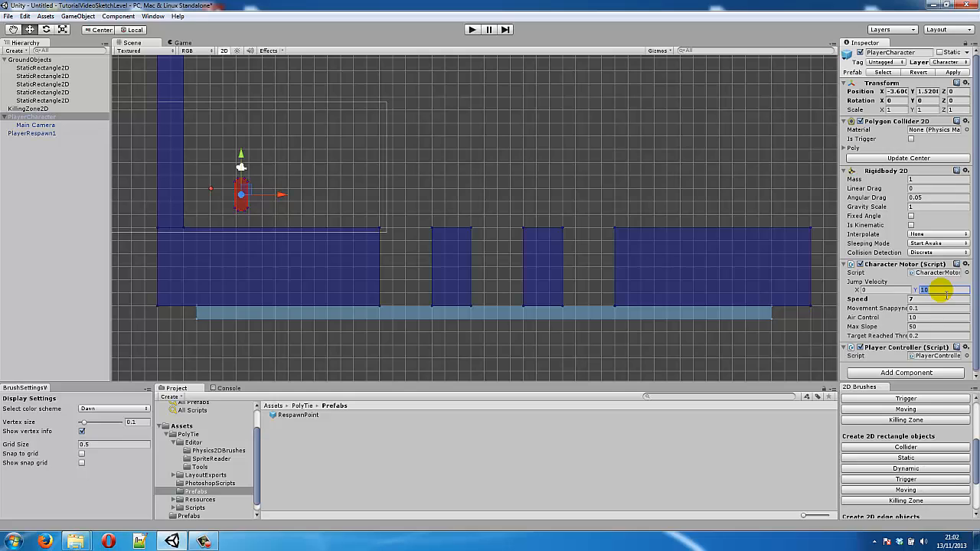
text(6)
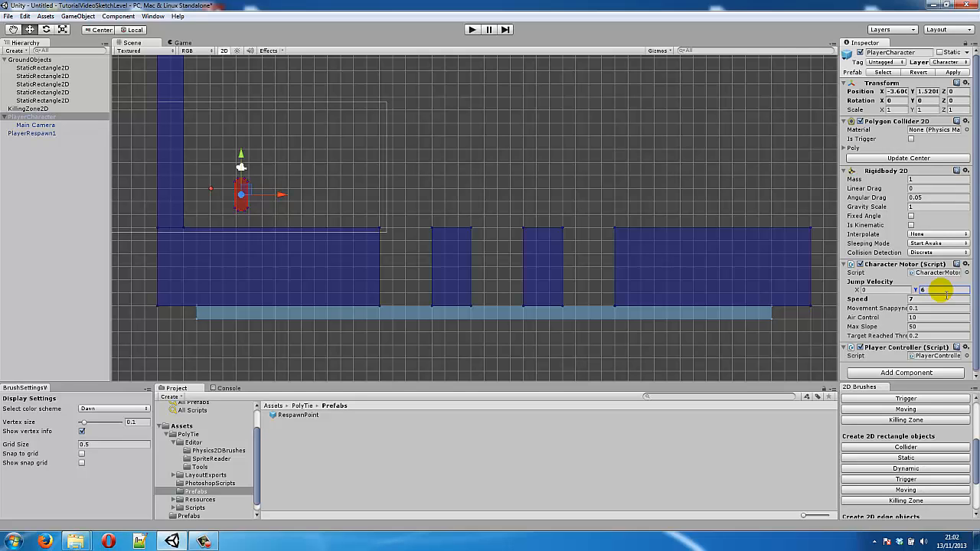
Step: Play-test running right and jumping across the gaps between platforms, and stop the game
click(469, 29)
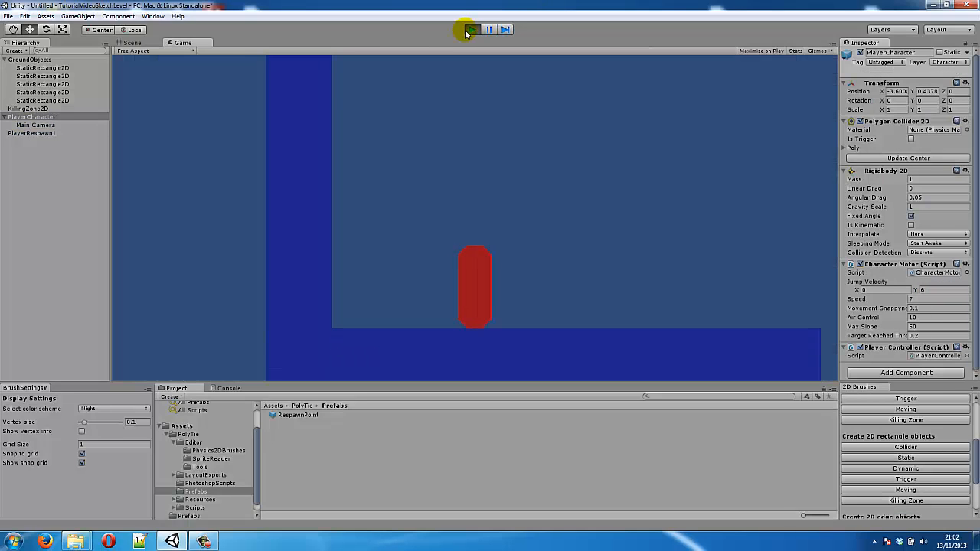
key(Right)
key(space)
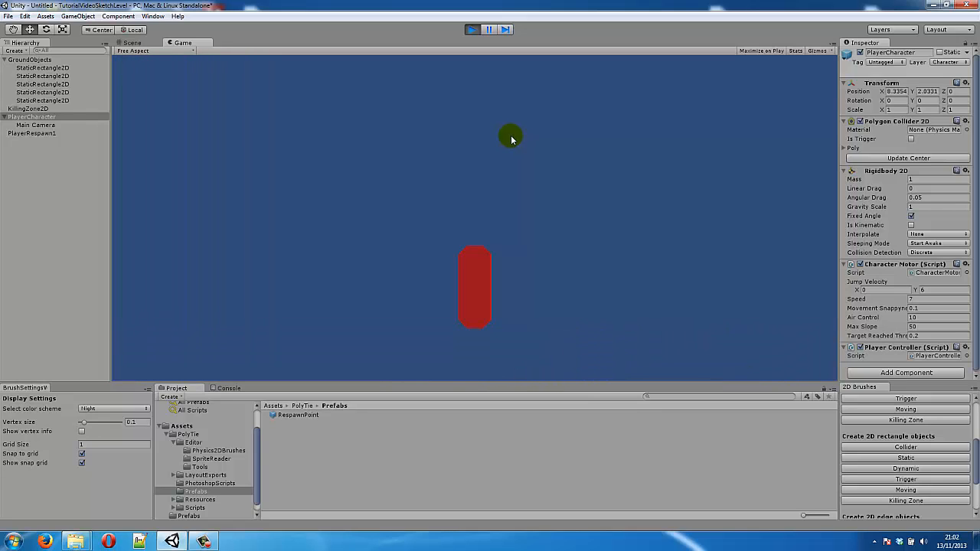
key(space)
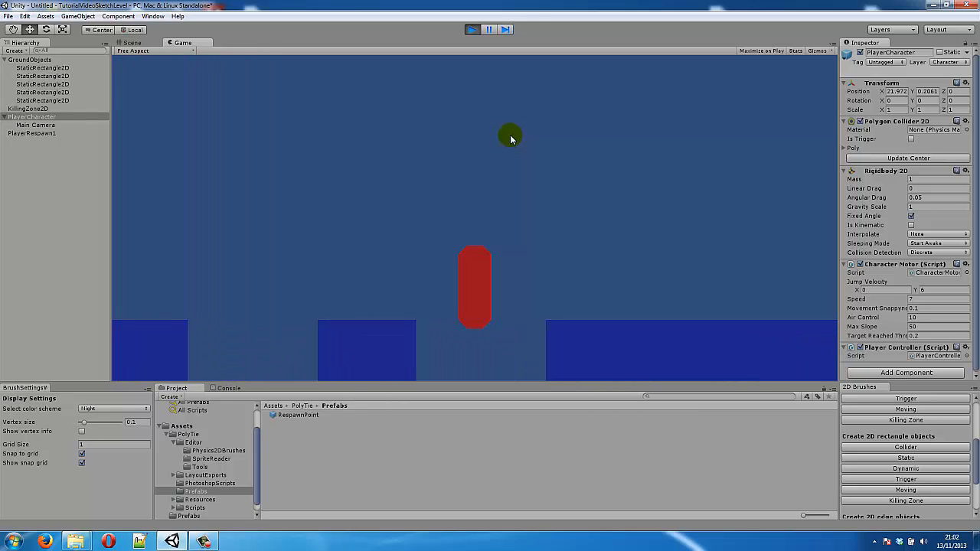
click(471, 29)
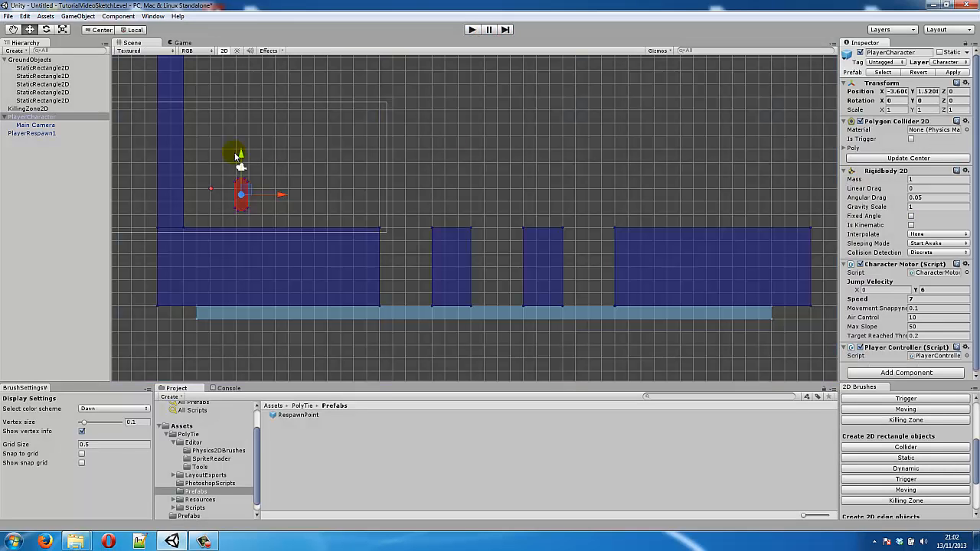
Step: Lower the Main Camera to about Y 1.25 relative to the player, and play-test the level with the new framing
click(66, 124)
drag(240, 133, 240, 146)
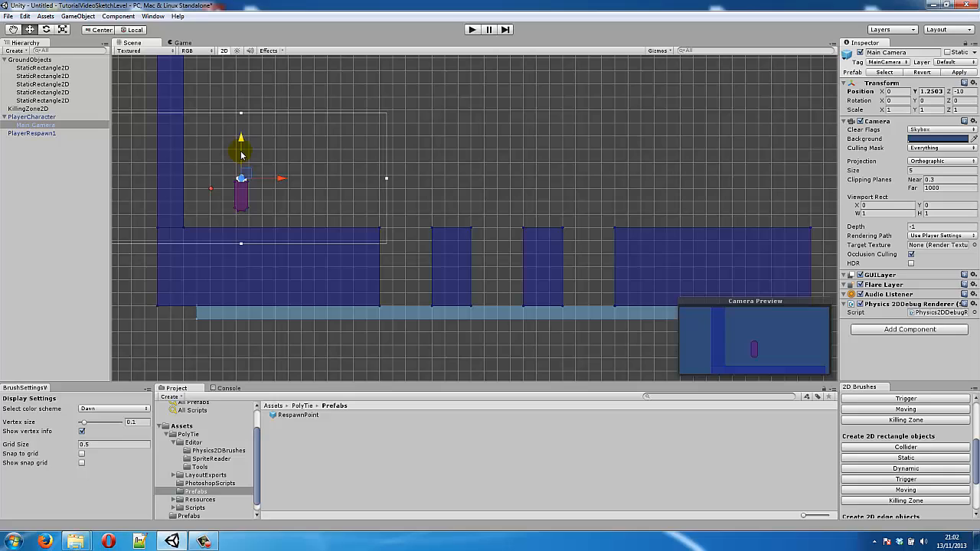
click(472, 29)
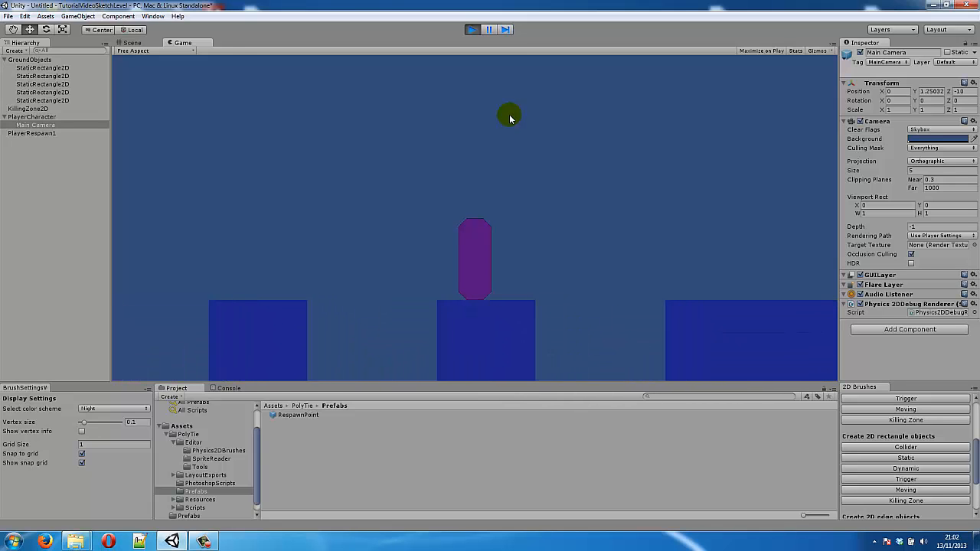
click(471, 32)
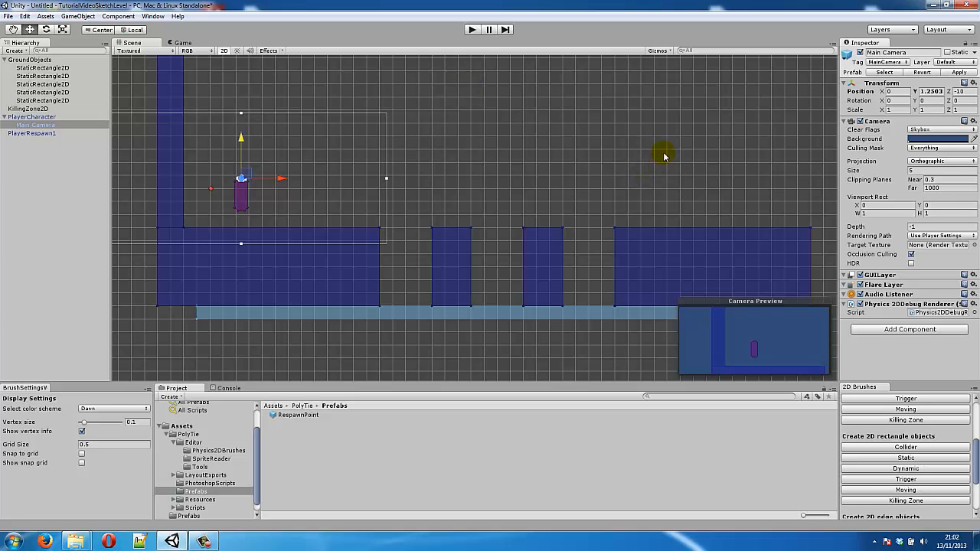
Step: Draw a static five-cornered polygon block above the last ground platform, with its lower-left corner cut off diagonally
middle_drag(658, 153, 468, 205)
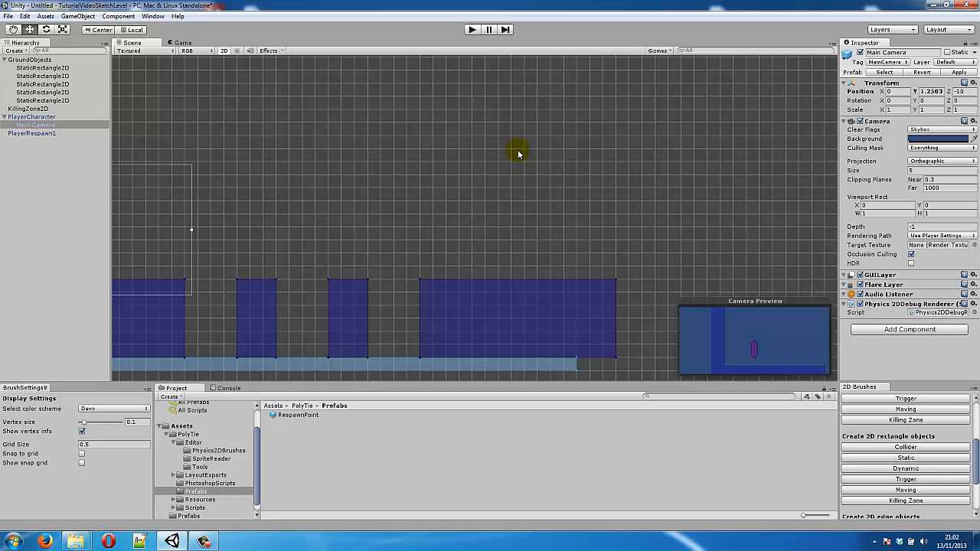
drag(976, 454, 976, 408)
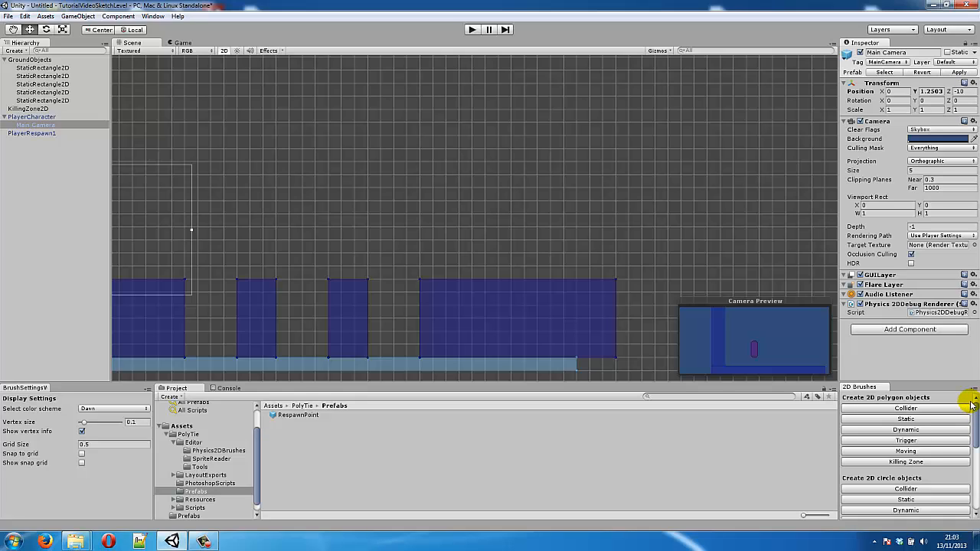
click(906, 419)
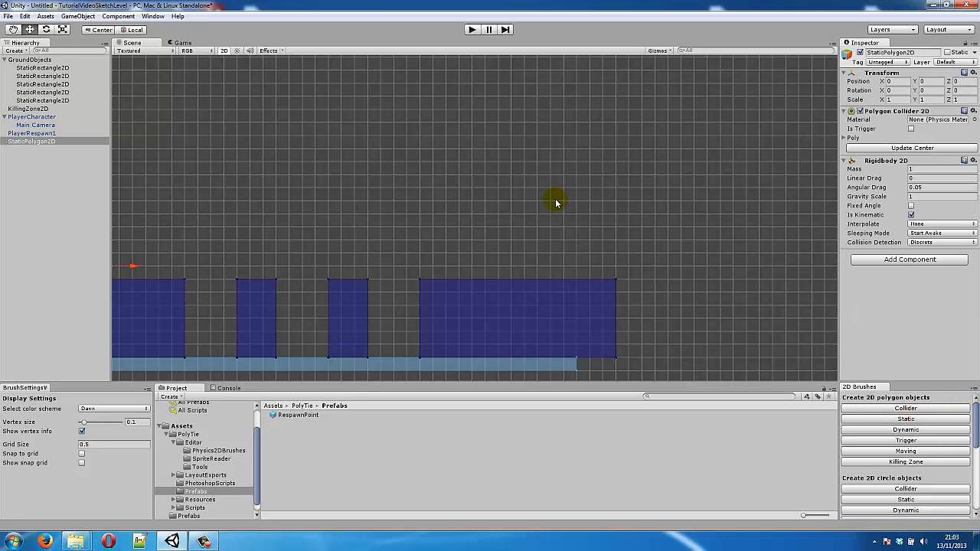
click(420, 152)
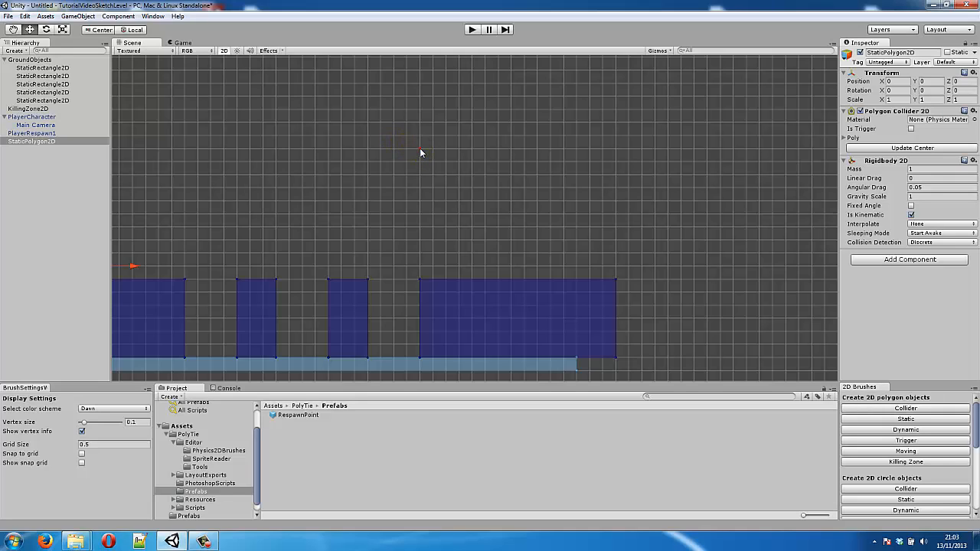
click(471, 203)
click(550, 203)
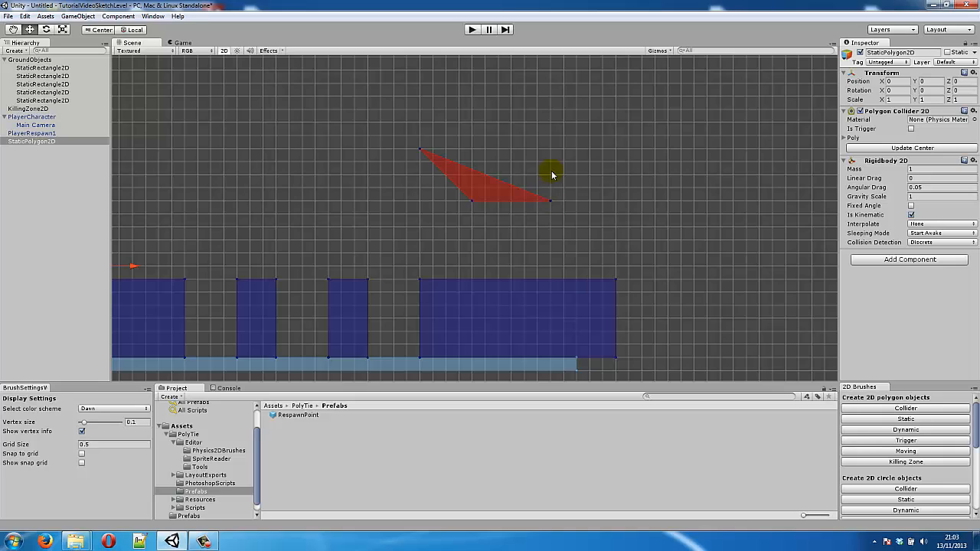
click(550, 85)
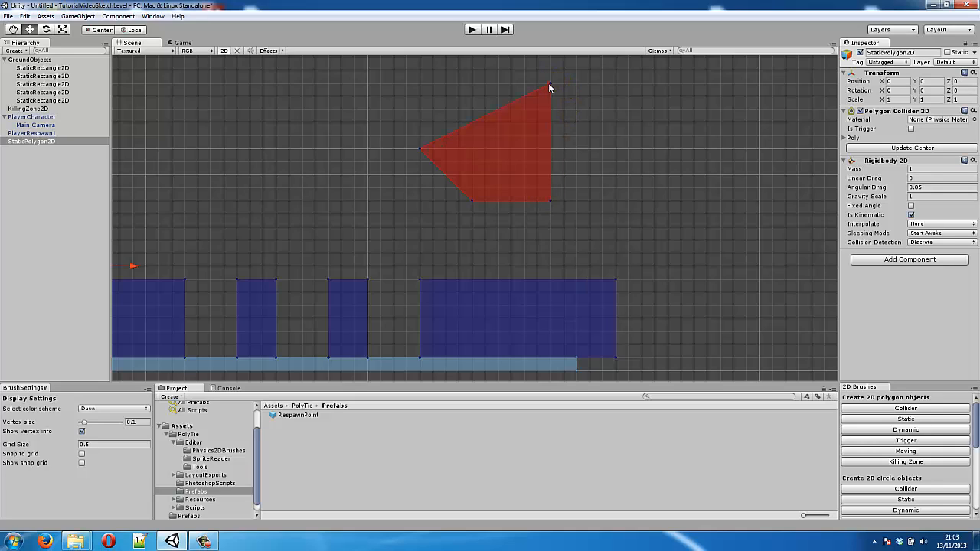
click(422, 86)
click(381, 92)
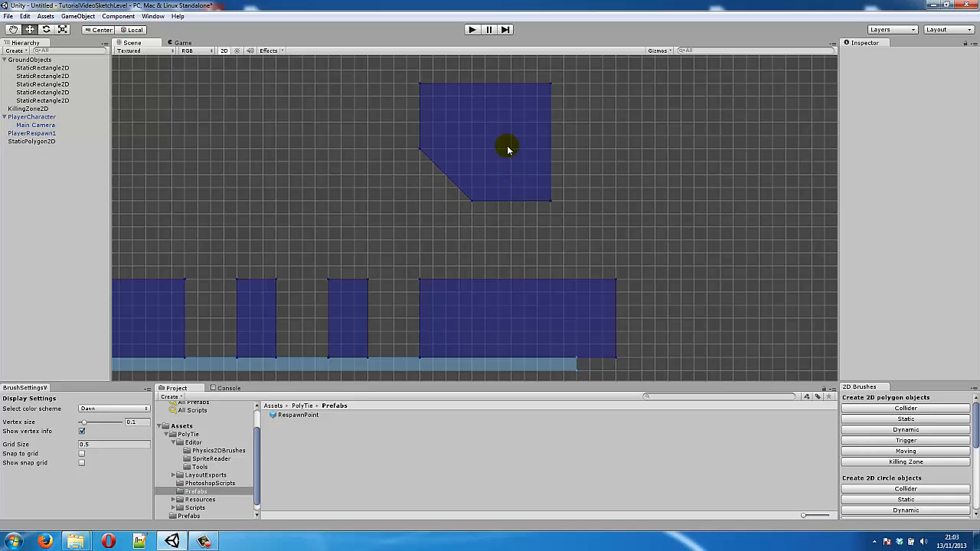
Step: Add a vertex to the upper edge of the static polygon and pull it upward into a peak
click(494, 116)
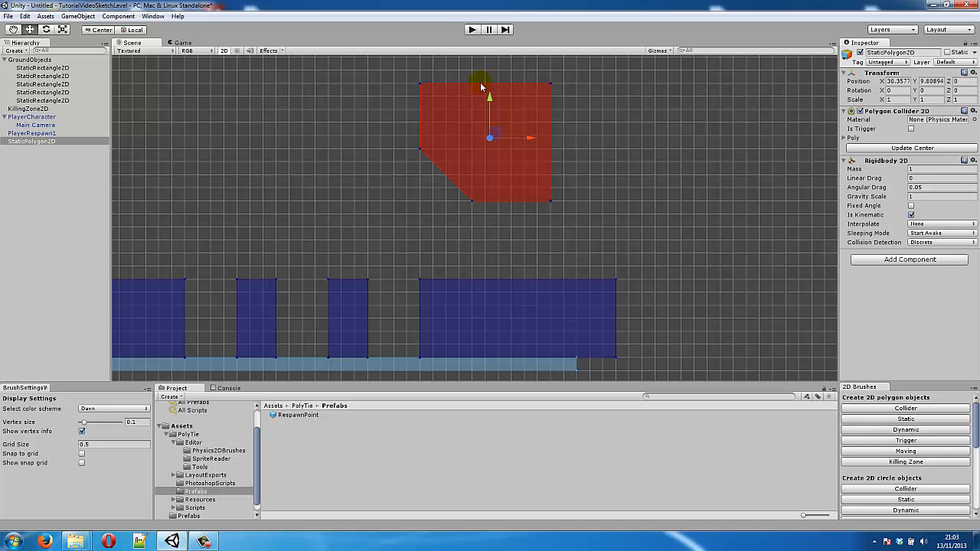
key(shift)
middle_drag(486, 112, 469, 168)
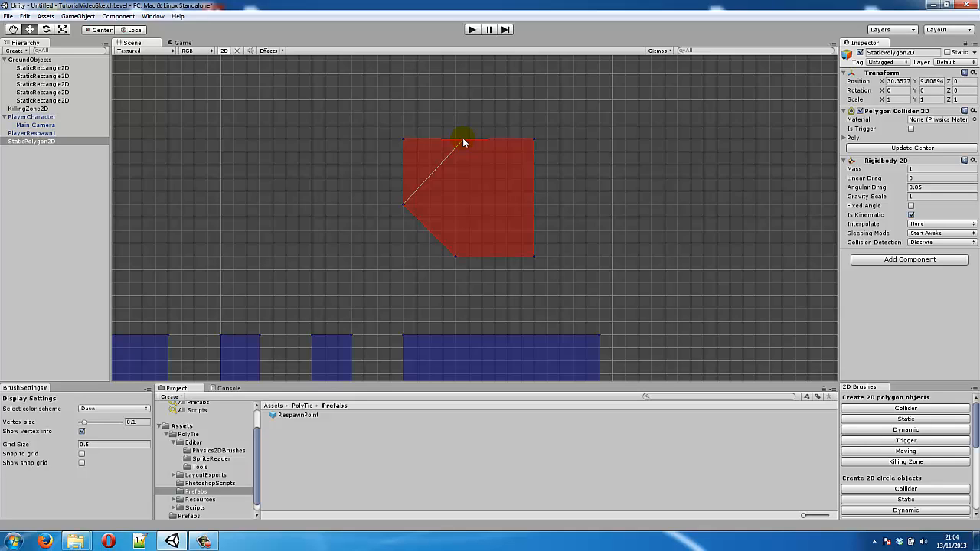
shift+drag(462, 142, 482, 100)
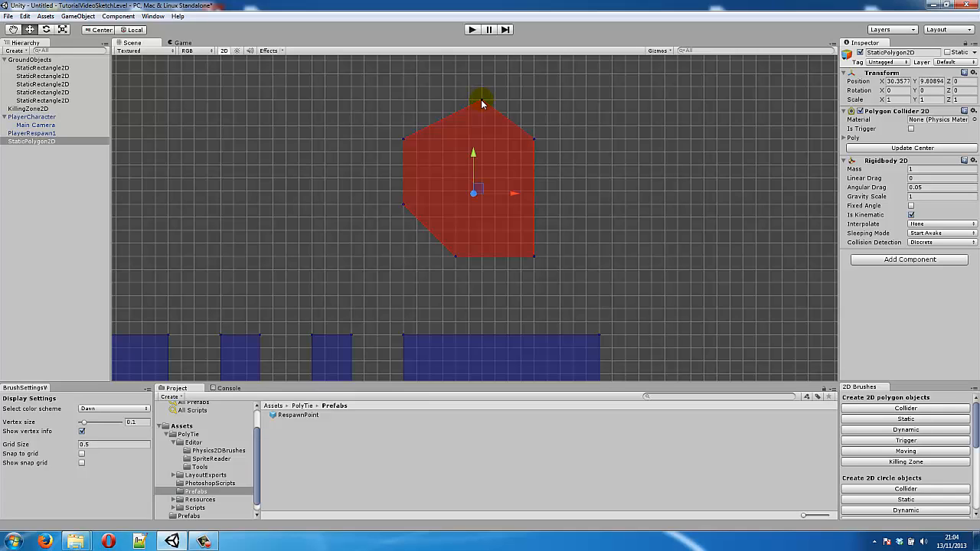
Step: Delete the peak vertex from the static polygon and deselect the polygon
key(ctrl)
right_click(482, 98)
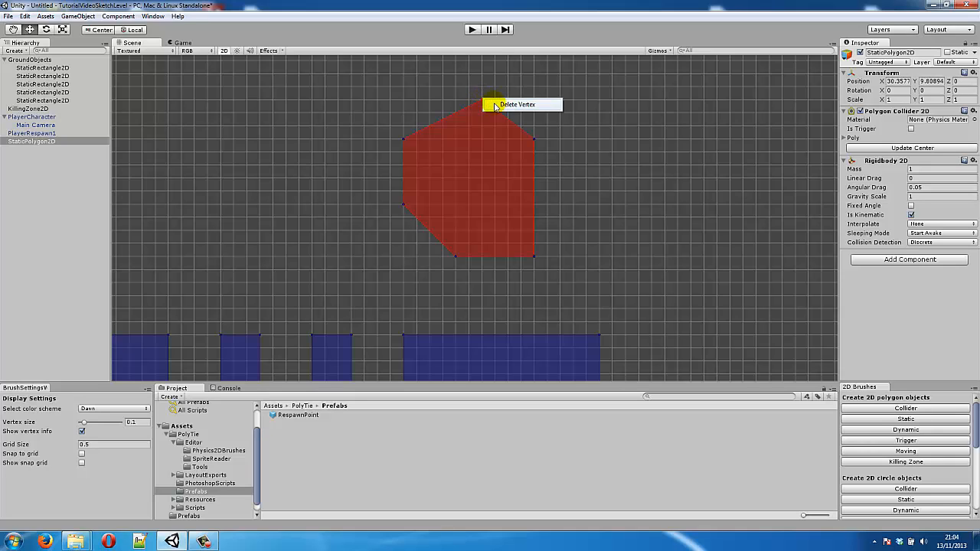
click(488, 105)
click(605, 204)
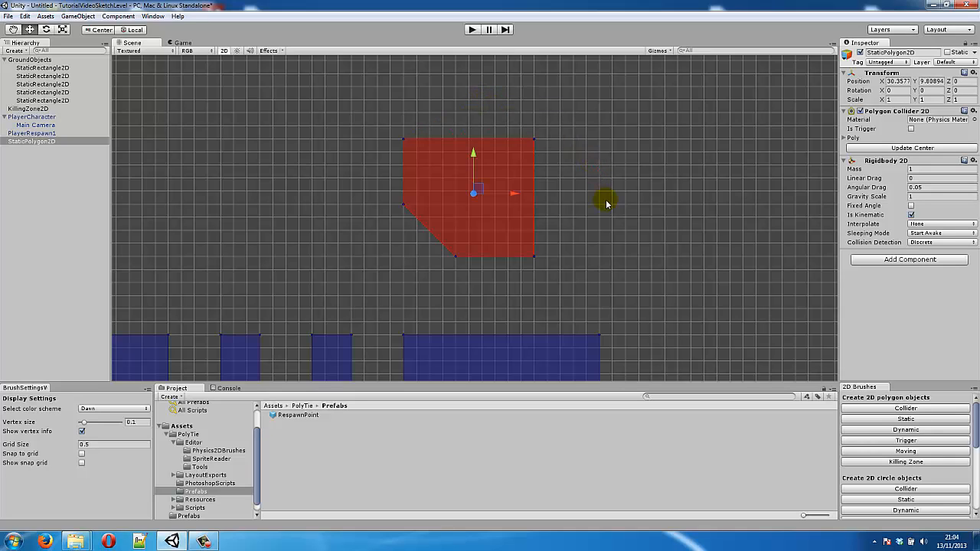
Step: Draw a moving rectangle 2 wide and 6 high on the last platform, reaching up to the polygon's lower-right corner
middle_drag(609, 207, 572, 163)
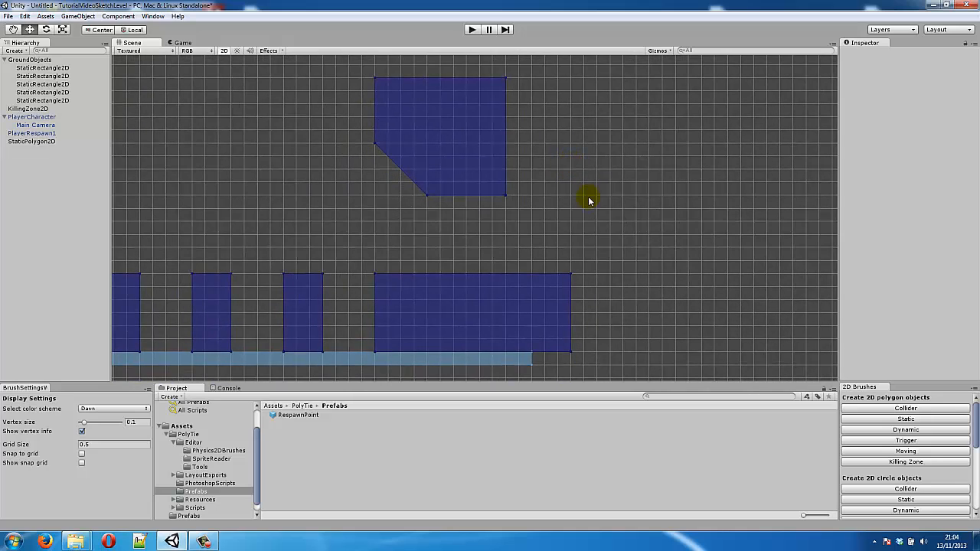
scroll(879, 455, down, 2)
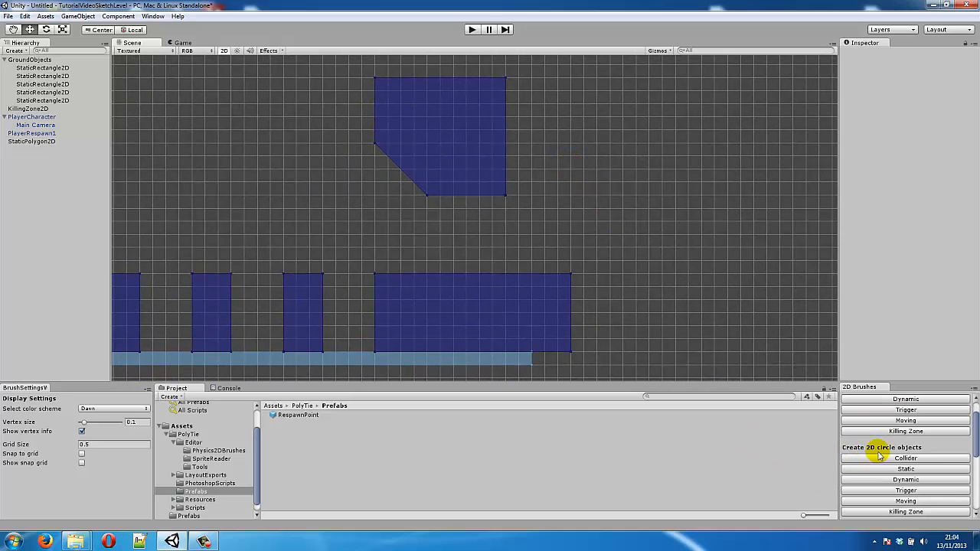
scroll(879, 455, up, 2)
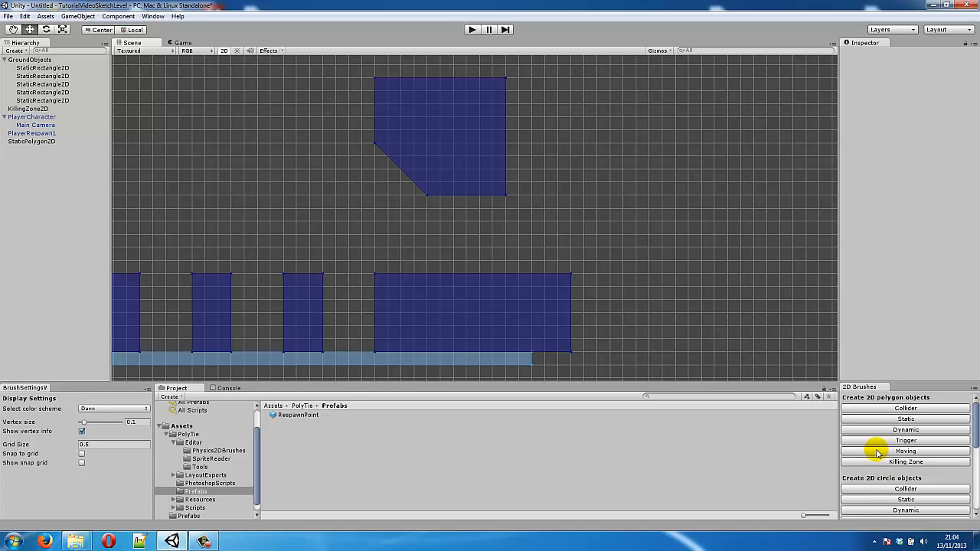
scroll(877, 453, down, 8)
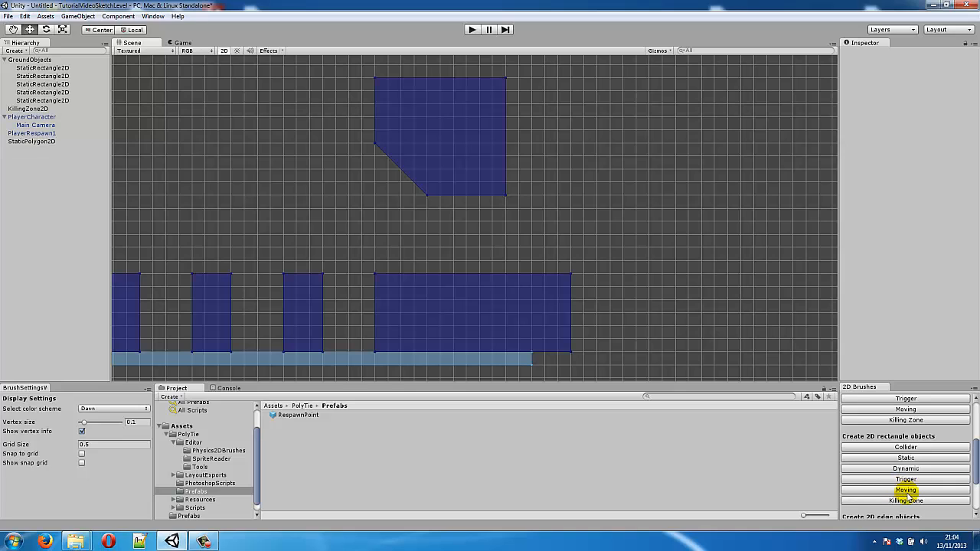
click(906, 492)
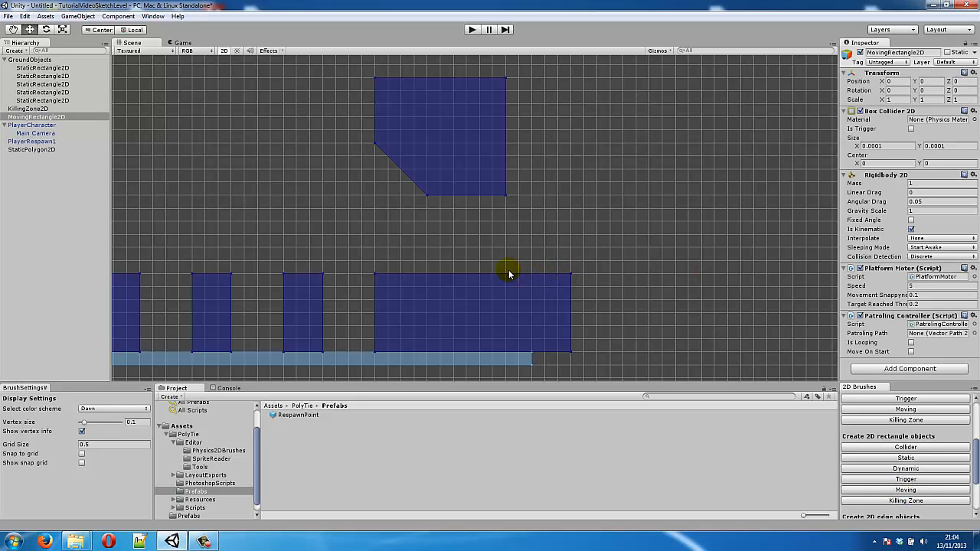
drag(508, 272, 566, 198)
click(566, 198)
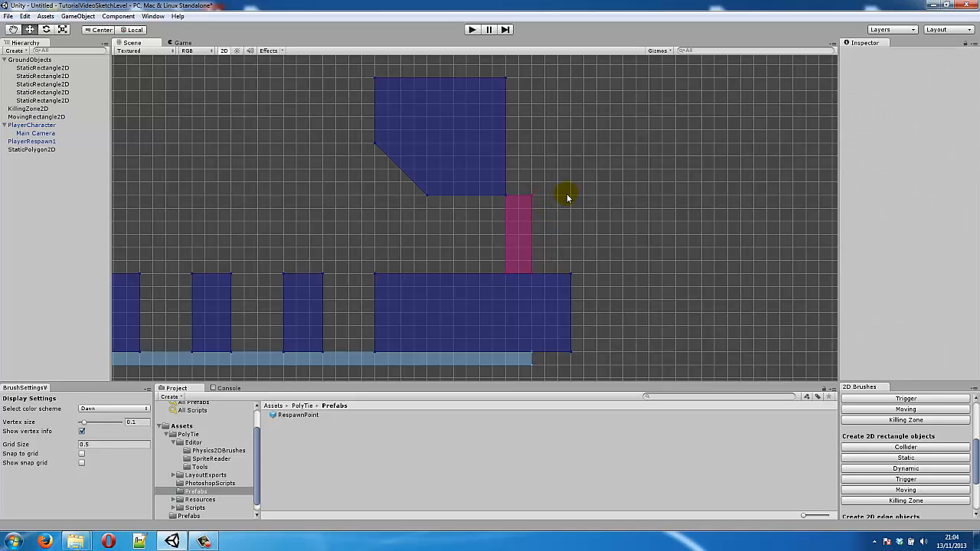
Step: Set the moving rectangle's Platform Motor speed to 1
click(523, 220)
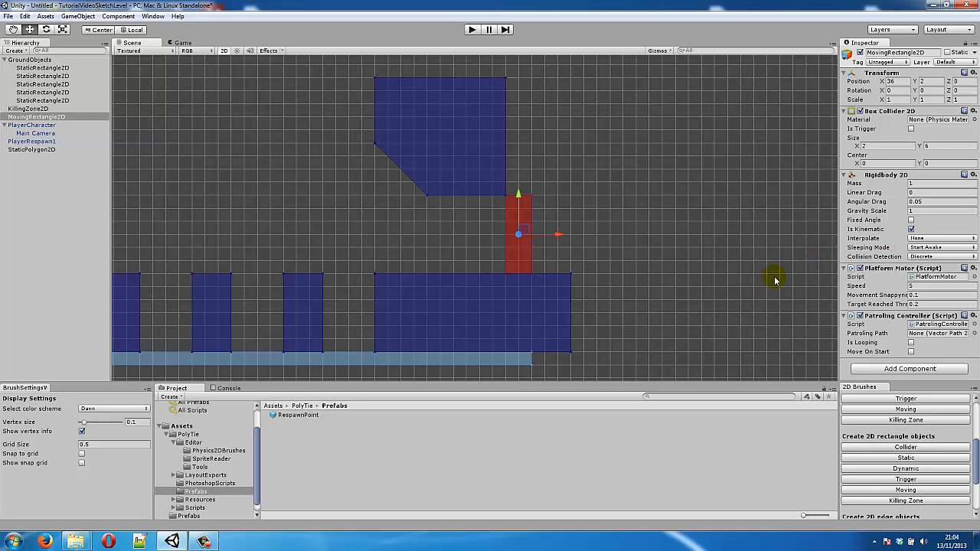
click(927, 287)
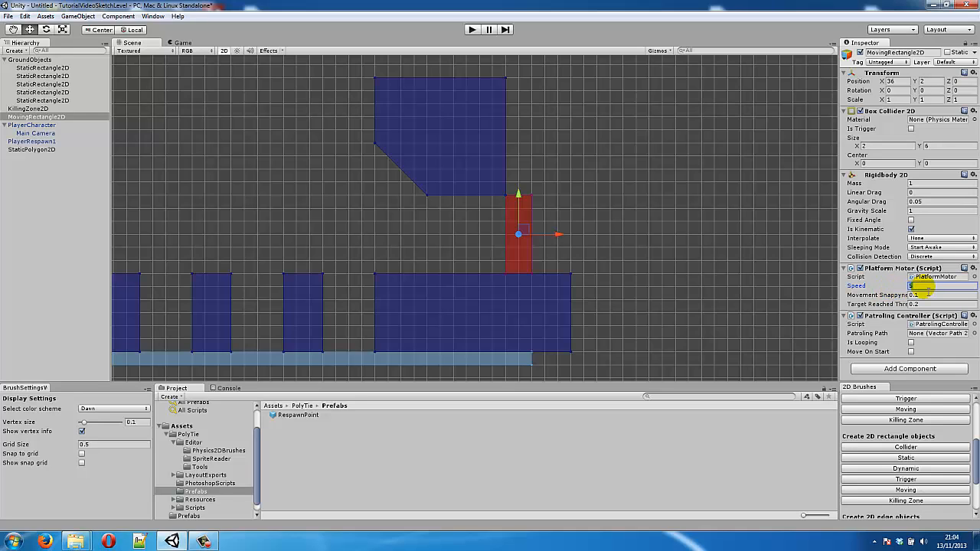
key(BackSpace)
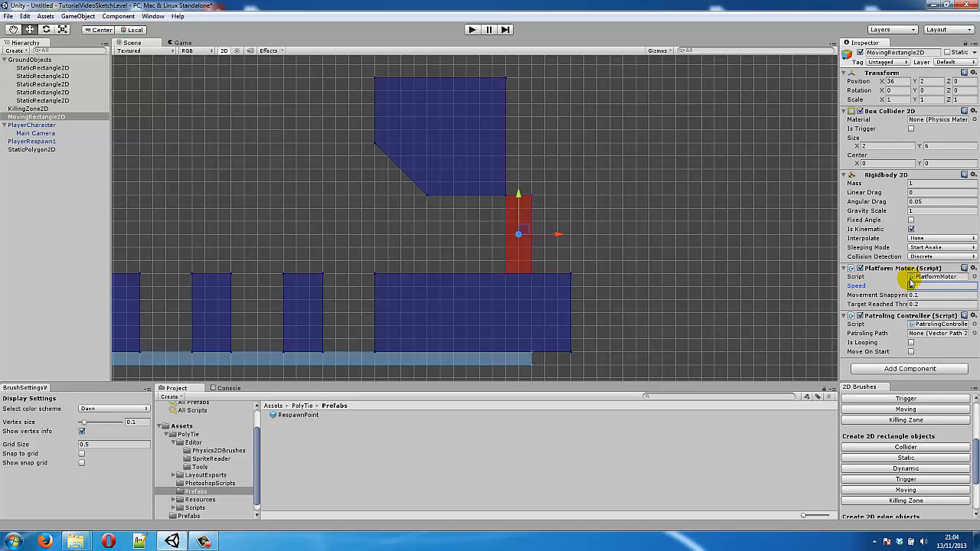
text(8)
text(1)
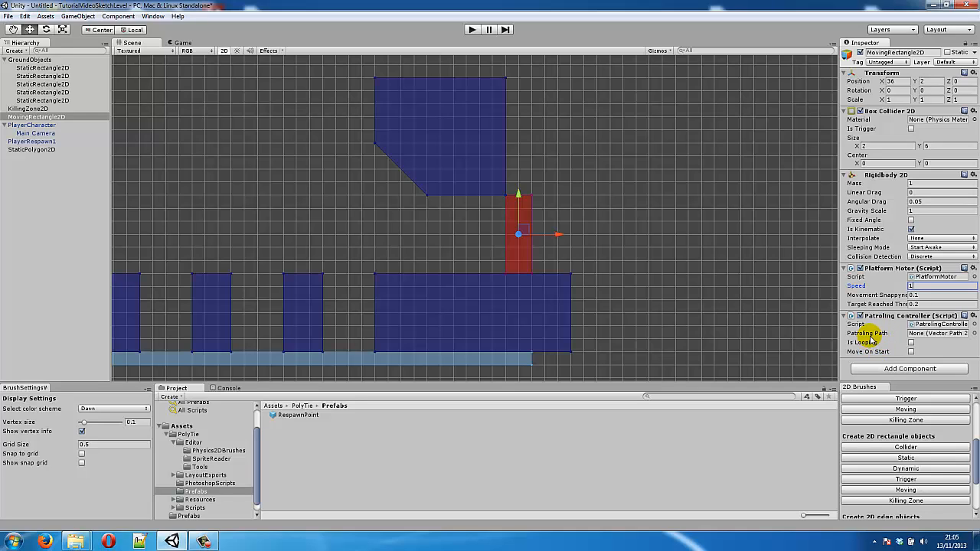
Step: Draw a vertical two-point 2D path above the moving rectangle and move its lower point to the rectangle's center
scroll(903, 416, down, 3)
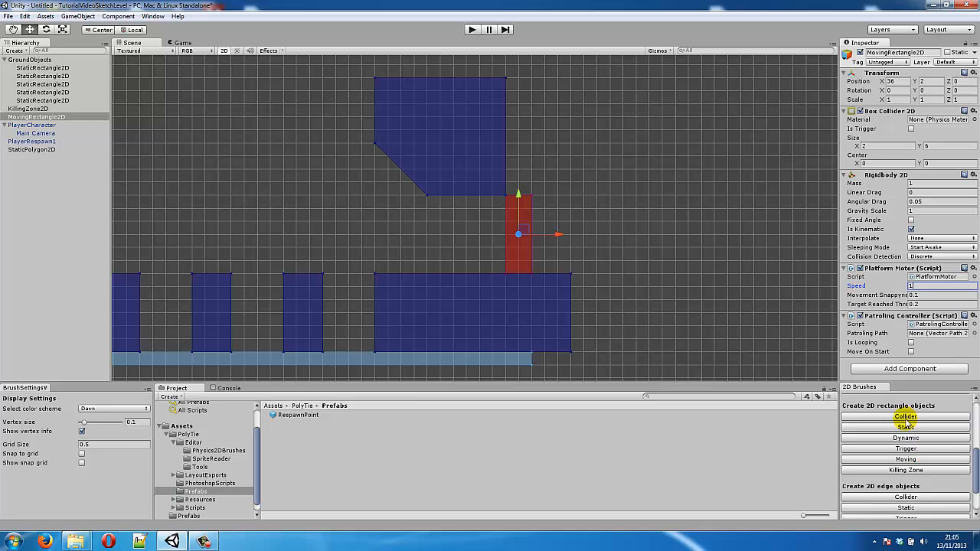
click(908, 514)
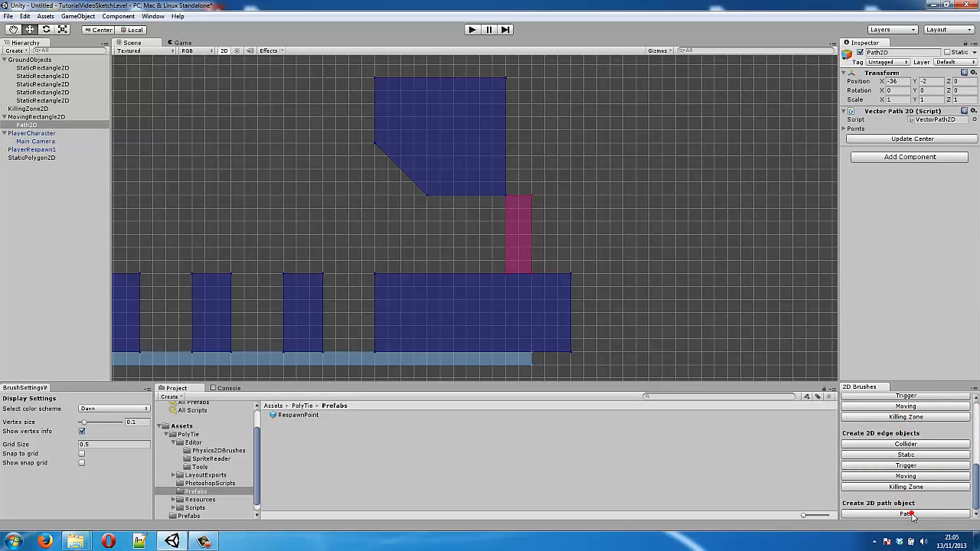
click(518, 183)
click(516, 90)
right_drag(560, 109, 579, 123)
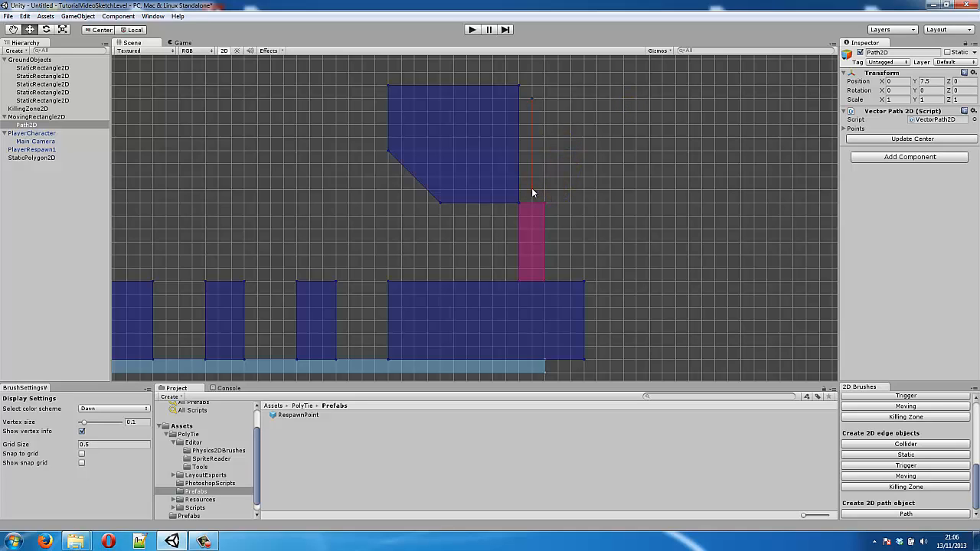
shift+drag(532, 188, 534, 247)
click(591, 221)
Step: Unparent Path2D from MovingRectangle2D in the hierarchy, and rename the moving rectangle as Gate
click(77, 127)
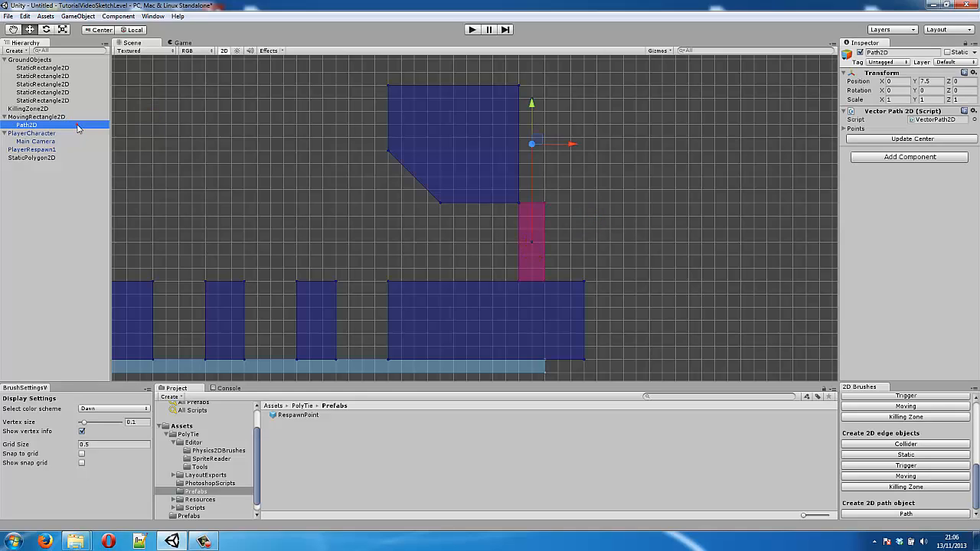
drag(76, 126, 76, 134)
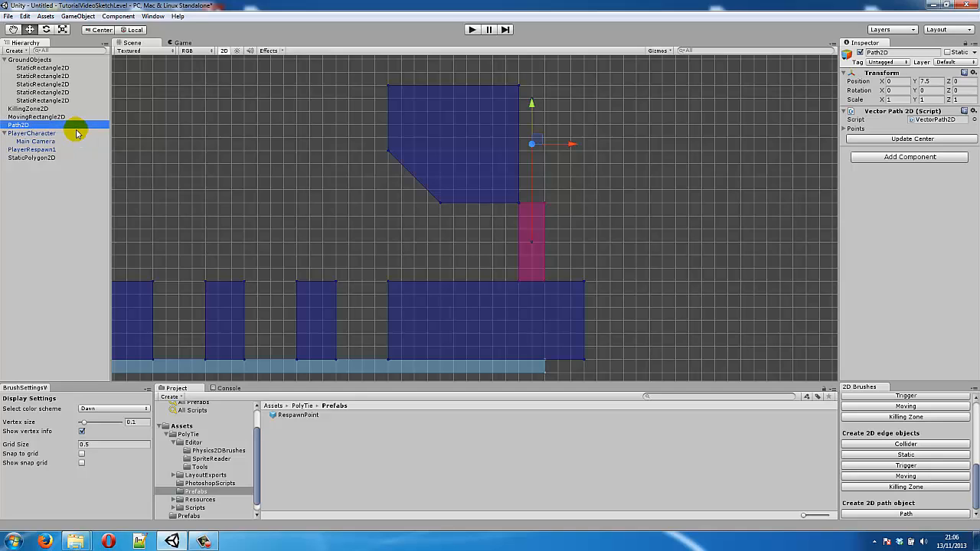
click(40, 115)
click(38, 114)
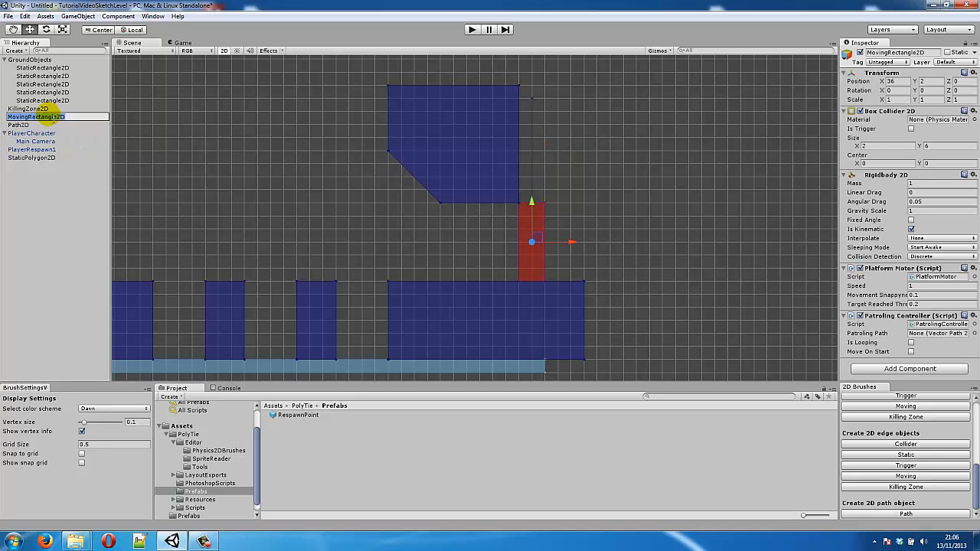
text(Gate)
key(Return)
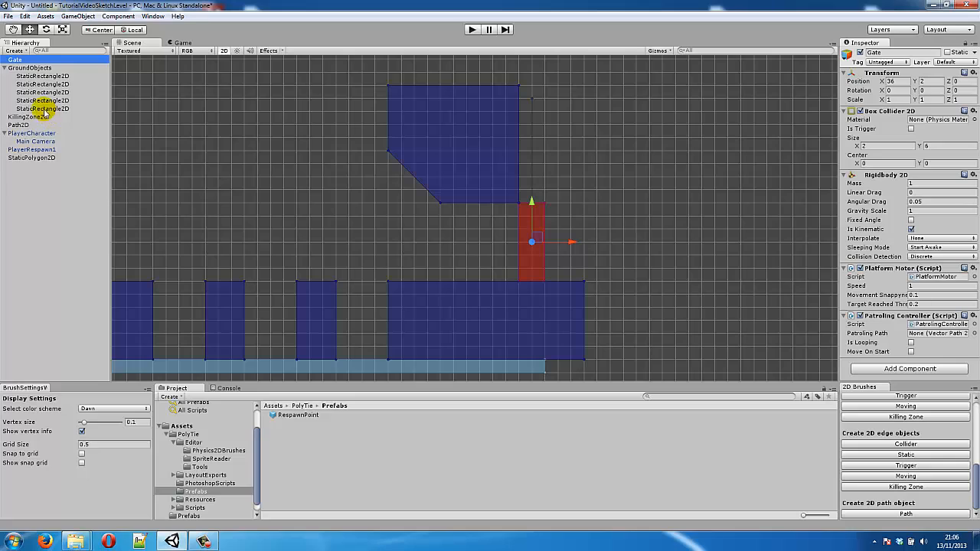
Step: Rename Path2D as GatePath
click(19, 124)
click(19, 125)
text(G)
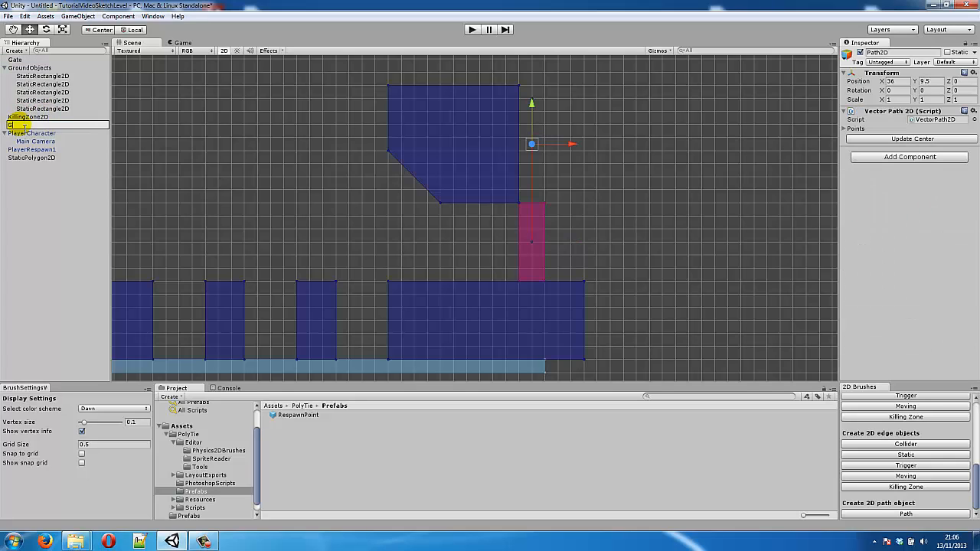
text(atePath)
key(Return)
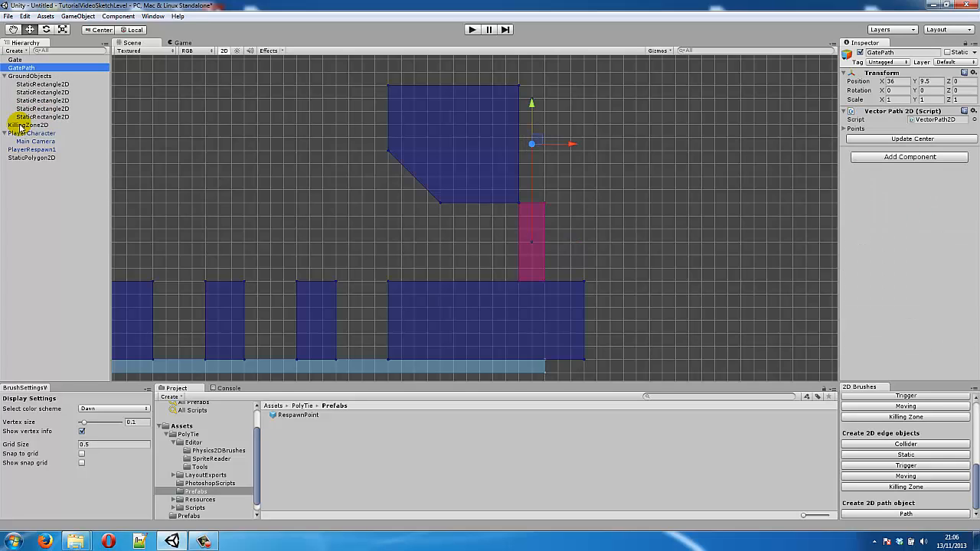
Step: Create an empty game object and set its X and Y position to 0
click(78, 16)
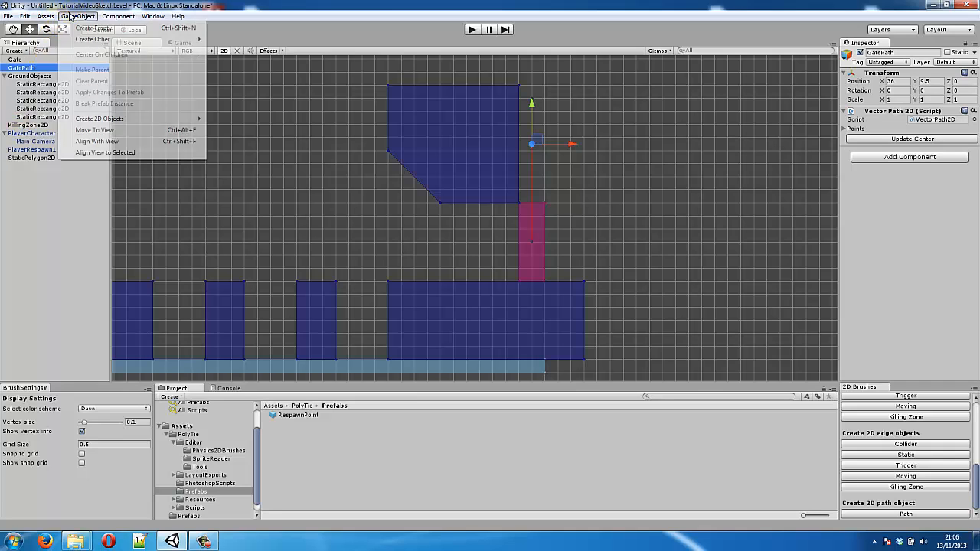
click(76, 29)
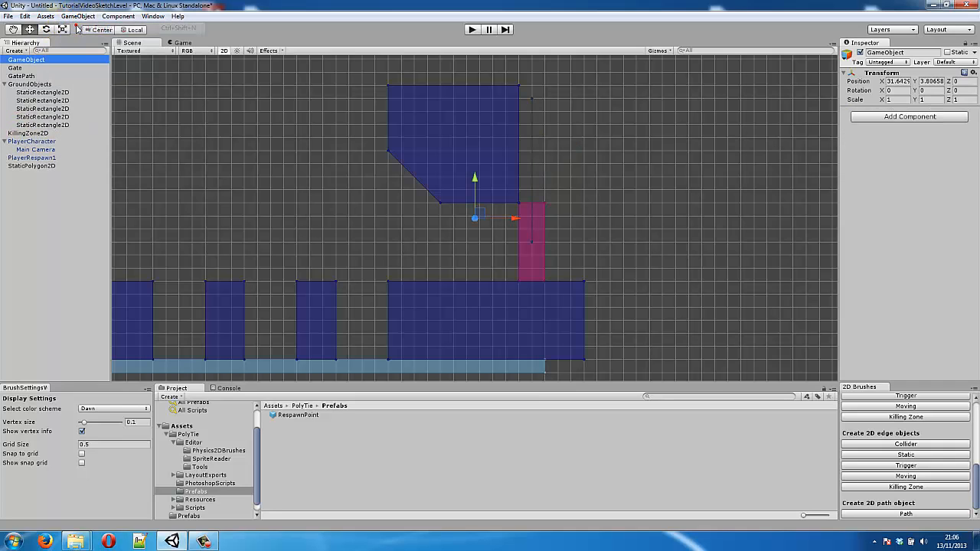
click(66, 65)
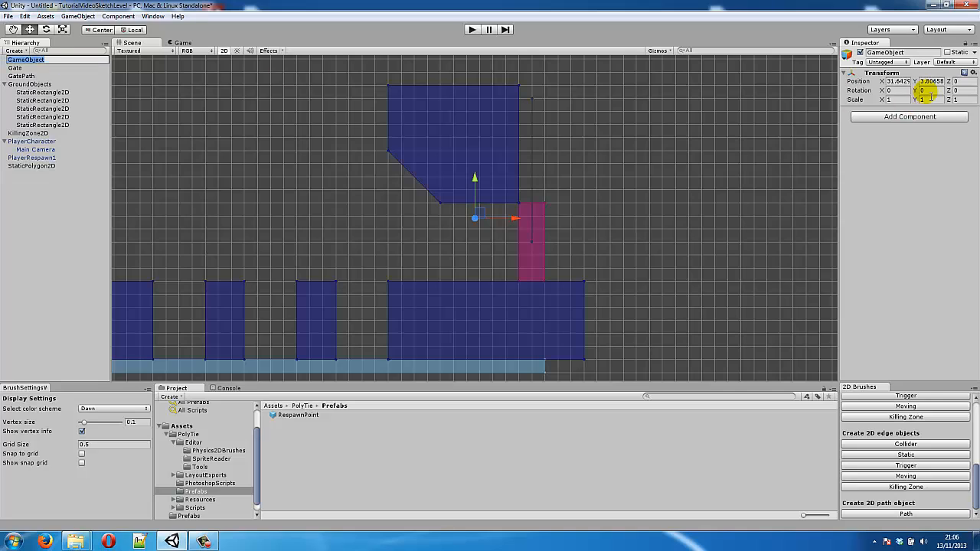
click(902, 81)
text(0)
key(Tab)
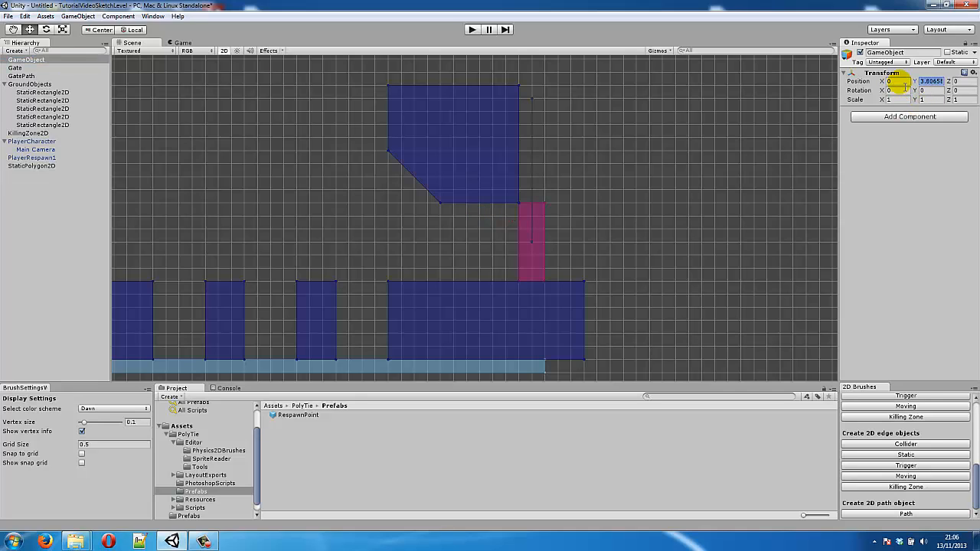
text(0)
Step: Rename the empty game object as MovingObjects and parent Gate and GatePath to it
click(35, 59)
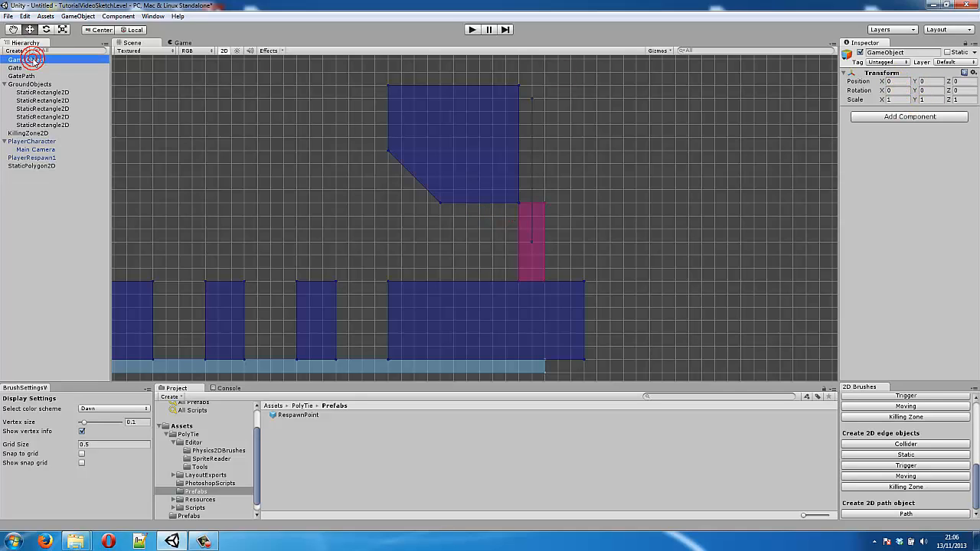
text(Movi)
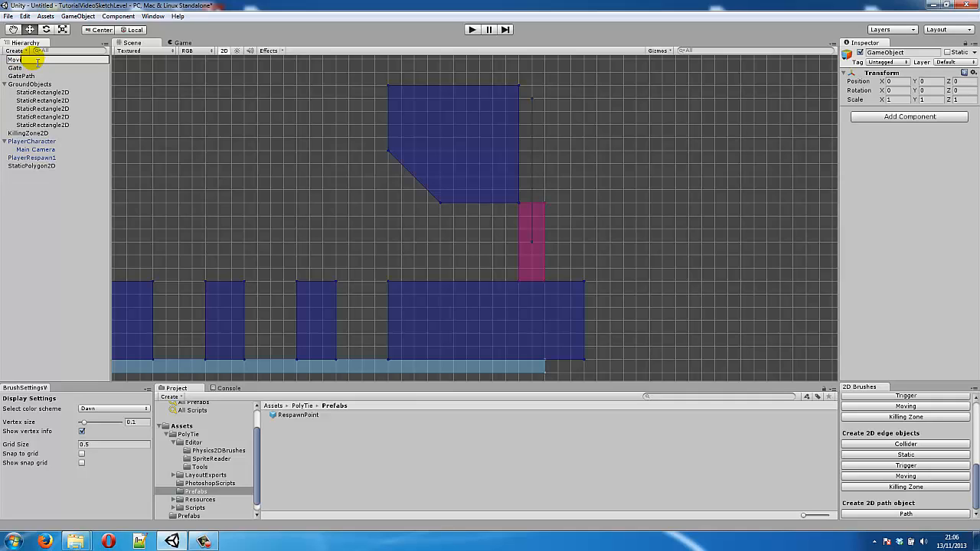
text(ngObjects)
key(Return)
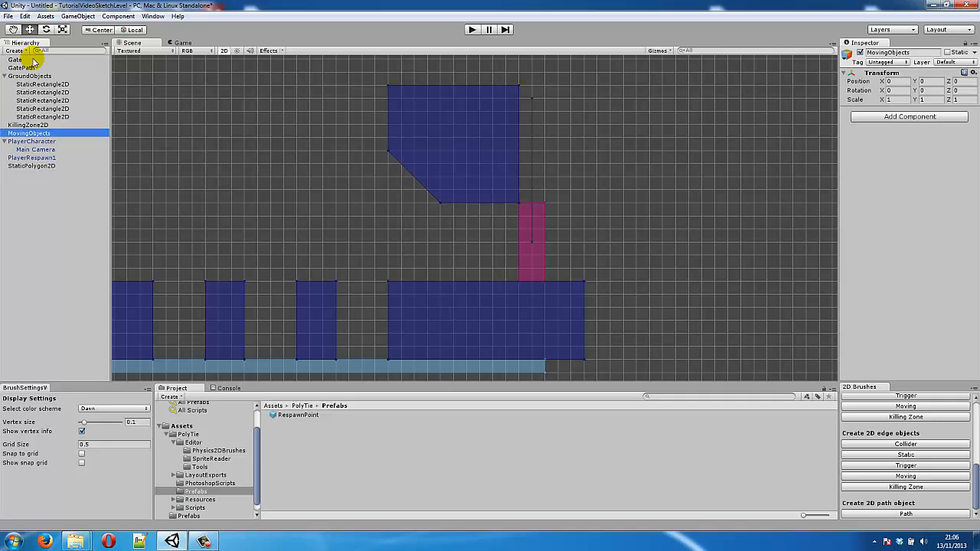
click(31, 60)
ctrl+click(36, 66)
drag(37, 66, 38, 134)
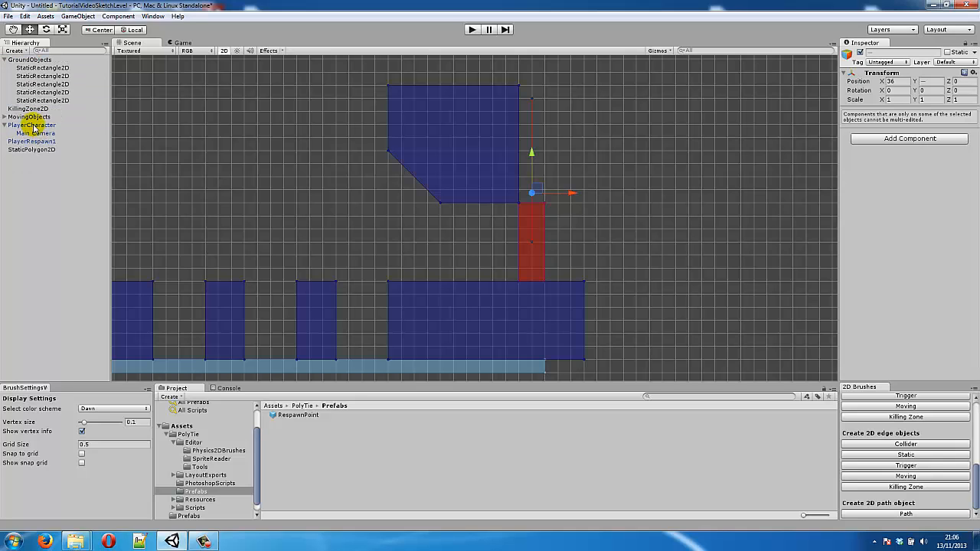
Step: Parent StaticPolygon2D to GroundObjects and set its layer to Ground
click(35, 194)
click(48, 150)
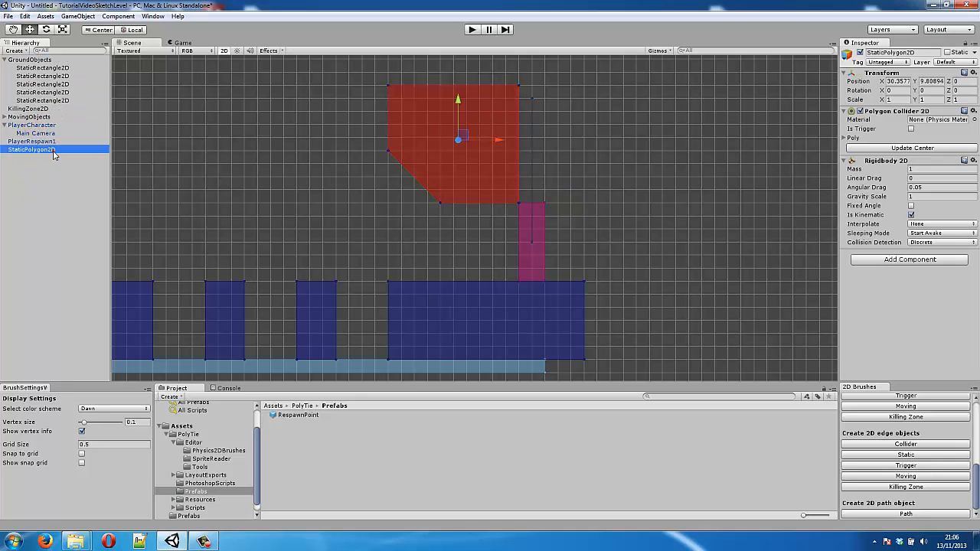
drag(54, 152, 37, 60)
click(947, 62)
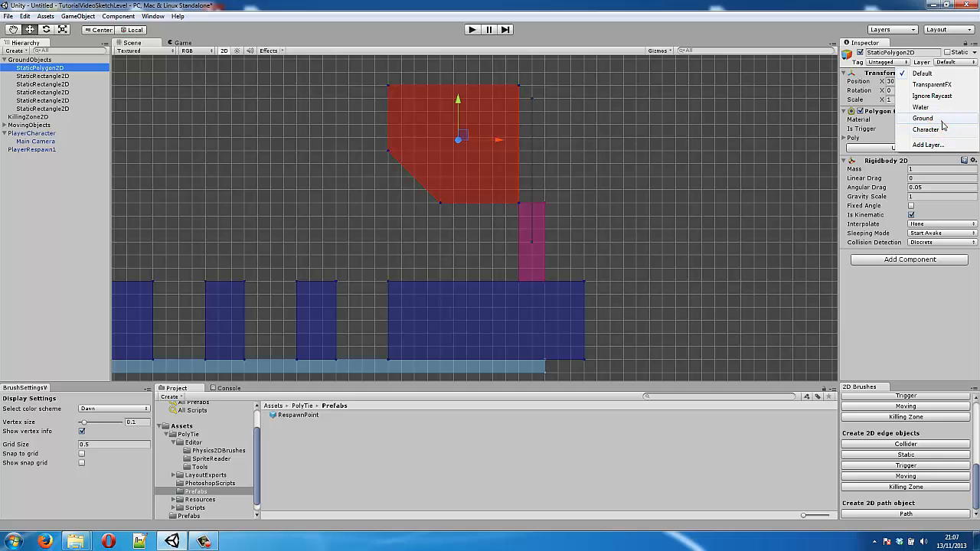
click(930, 119)
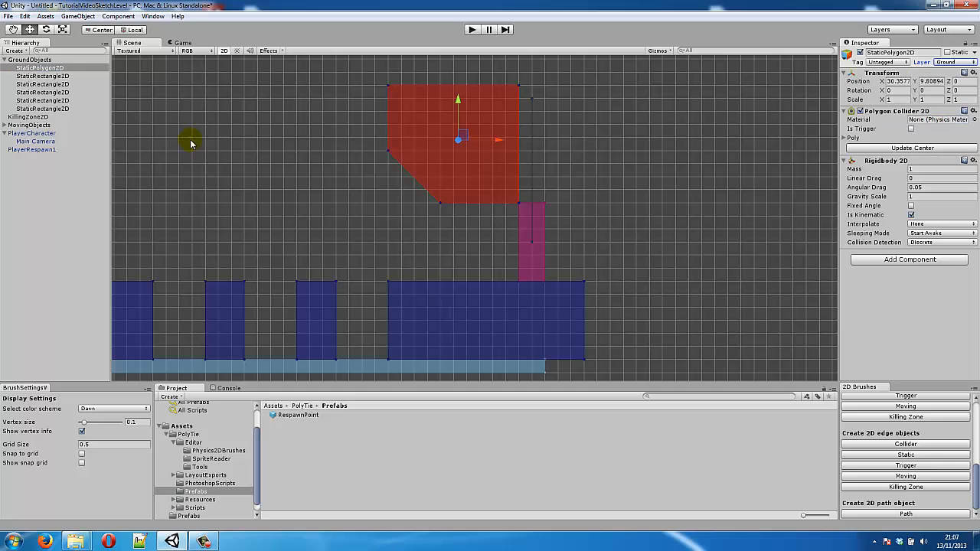
click(461, 314)
click(654, 166)
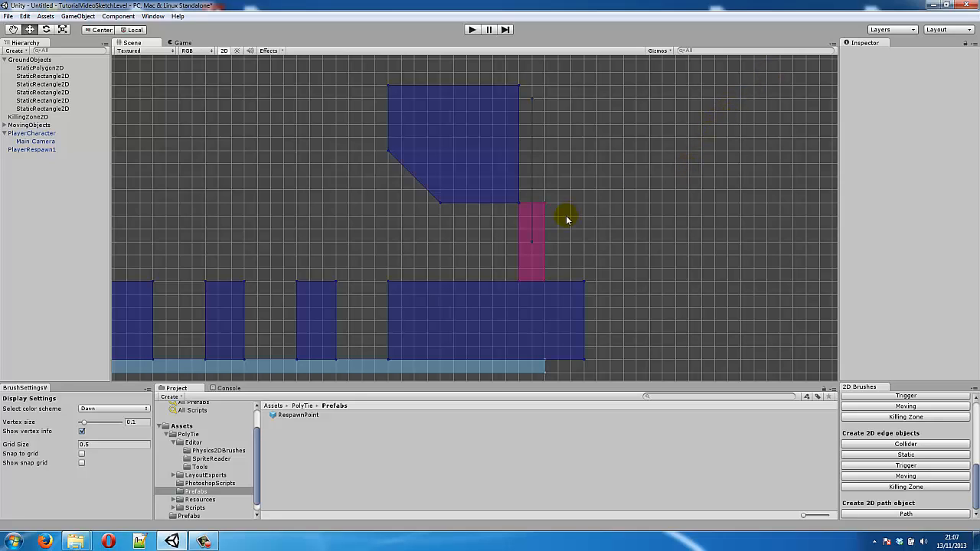
Step: Assign GatePath as the patroling path in the Gate's Patroling Controller
click(543, 222)
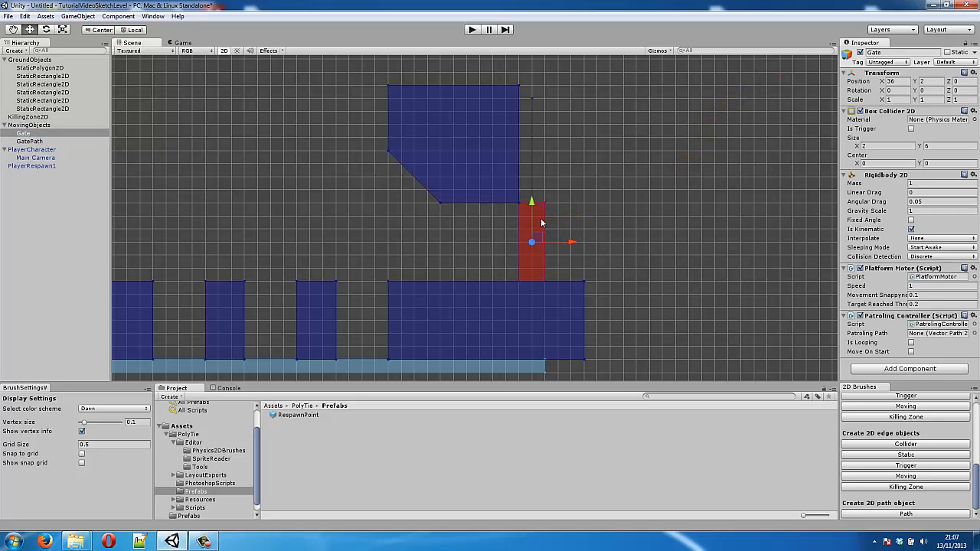
click(973, 333)
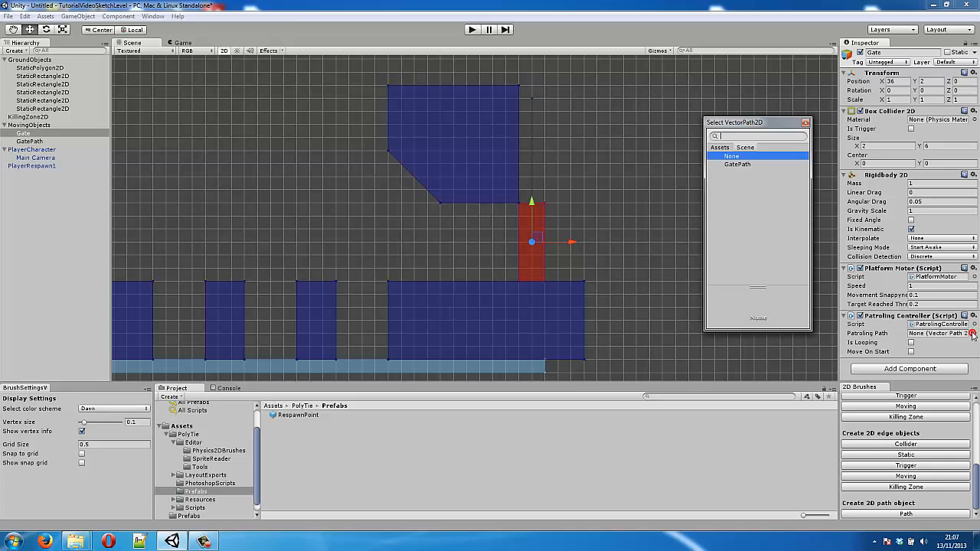
double_click(748, 165)
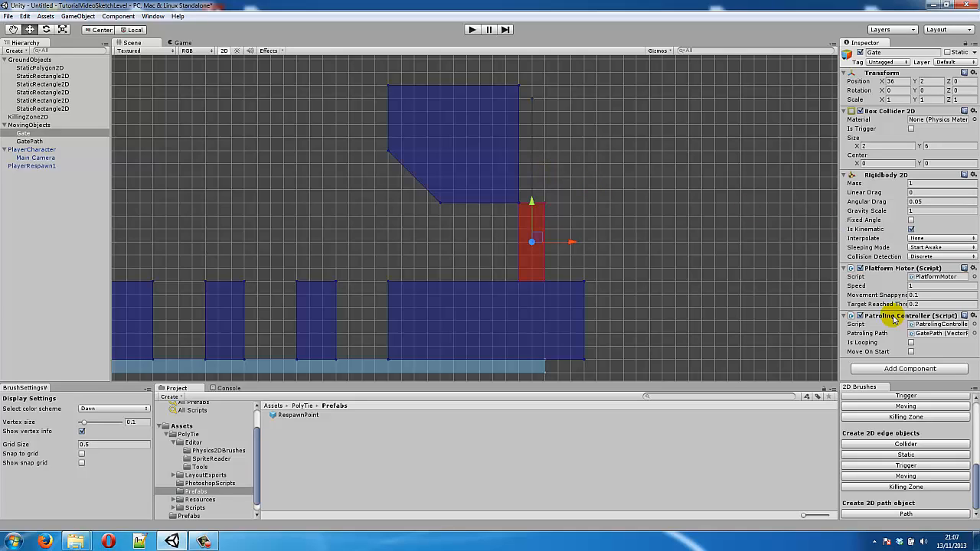
click(911, 352)
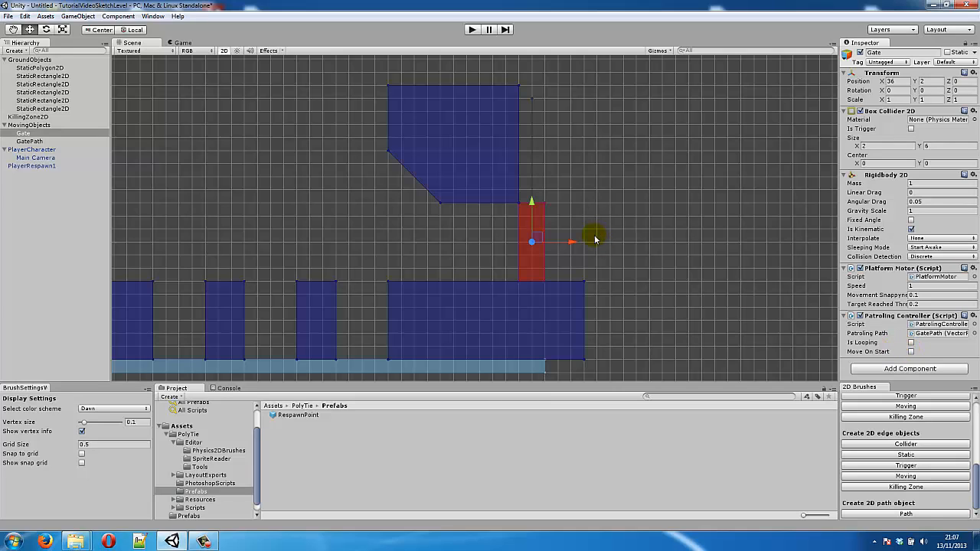
Step: Draw a vertical 2D trigger edge before the gate, from the ground to the overhead polygon, and place it at X 33, Y 2
middle_drag(647, 204, 651, 170)
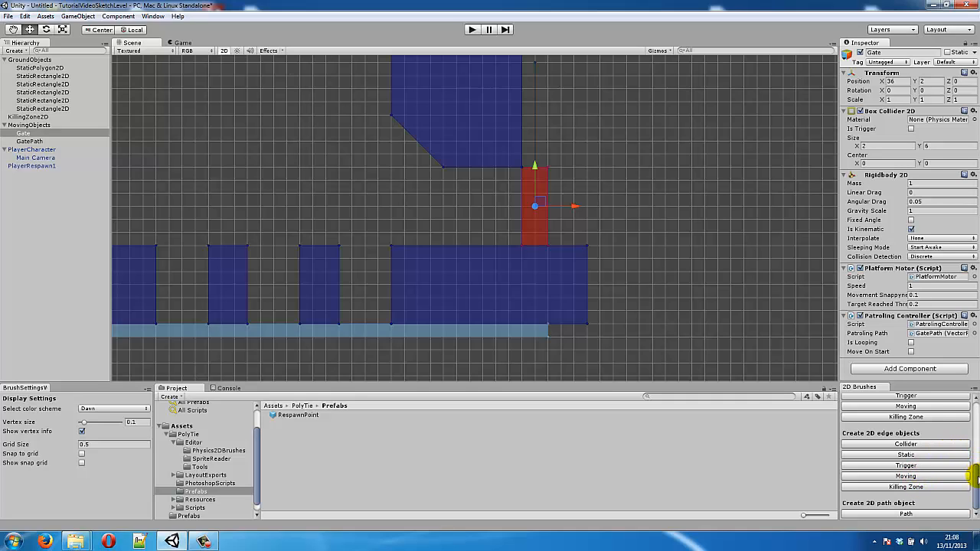
scroll(970, 471, up, 1)
scroll(971, 473, down, 1)
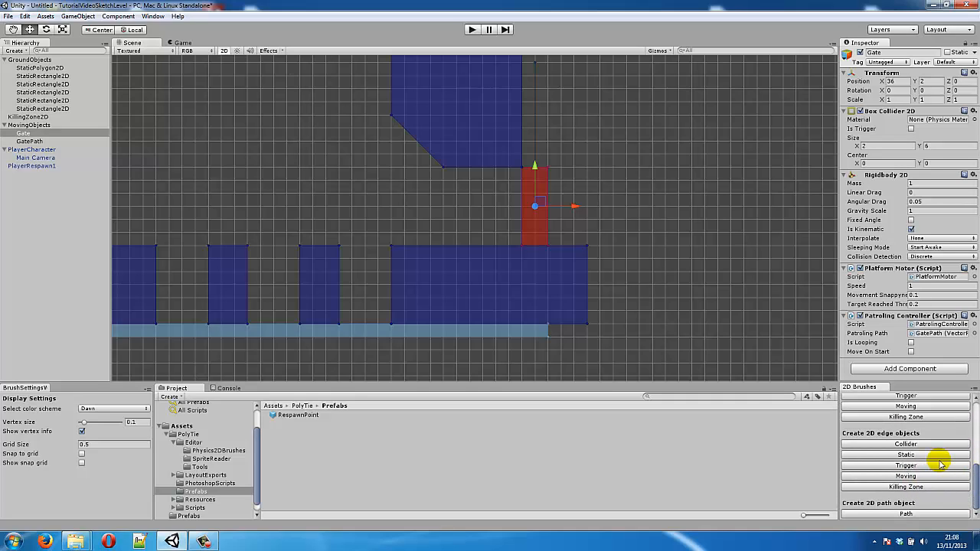
click(915, 466)
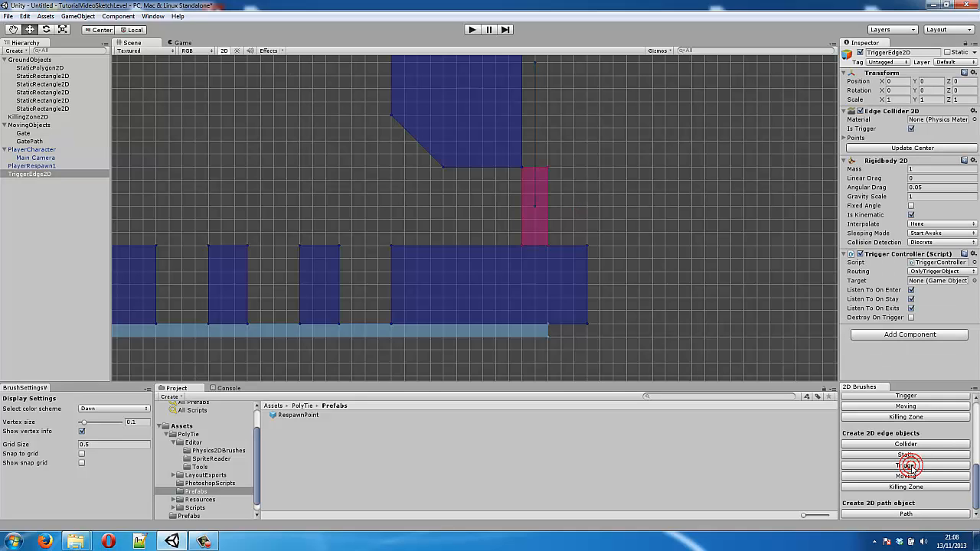
drag(493, 233, 483, 242)
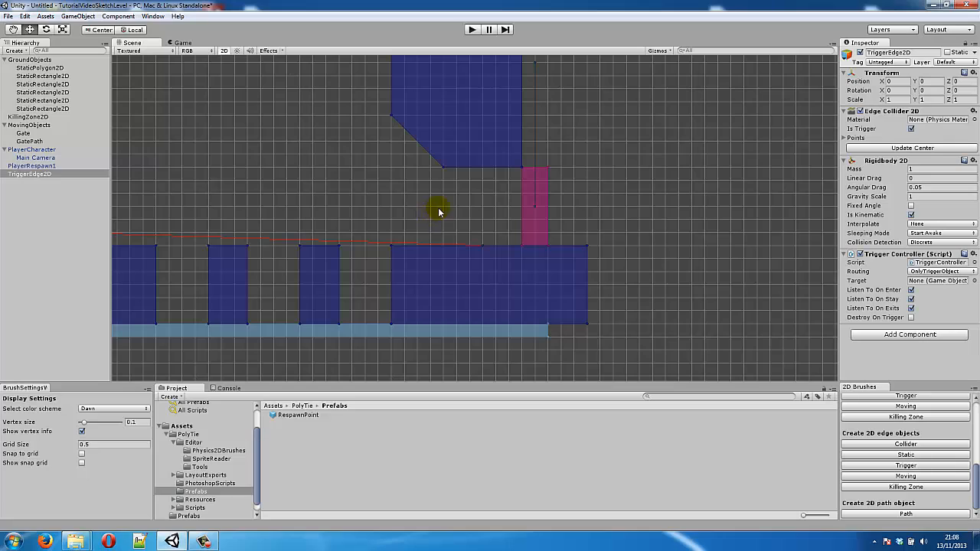
click(484, 172)
key(w)
drag(503, 209, 517, 211)
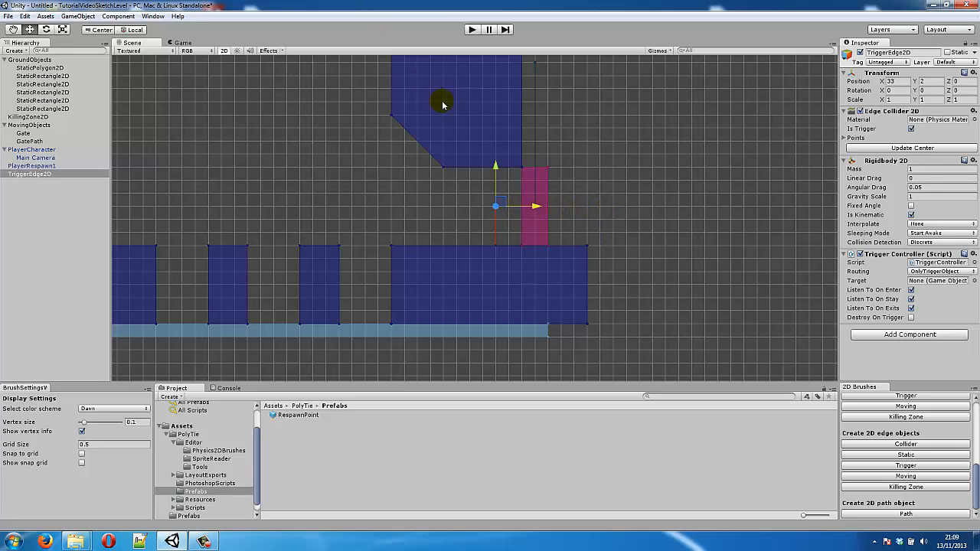
Step: Set the trigger edge's routing to OnlyTarget and choose Gate as its target
click(921, 272)
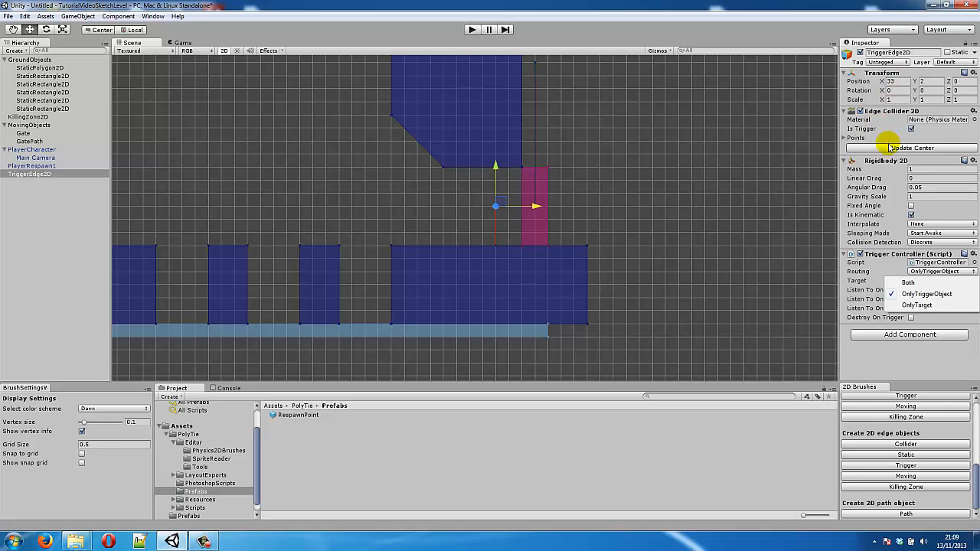
click(929, 305)
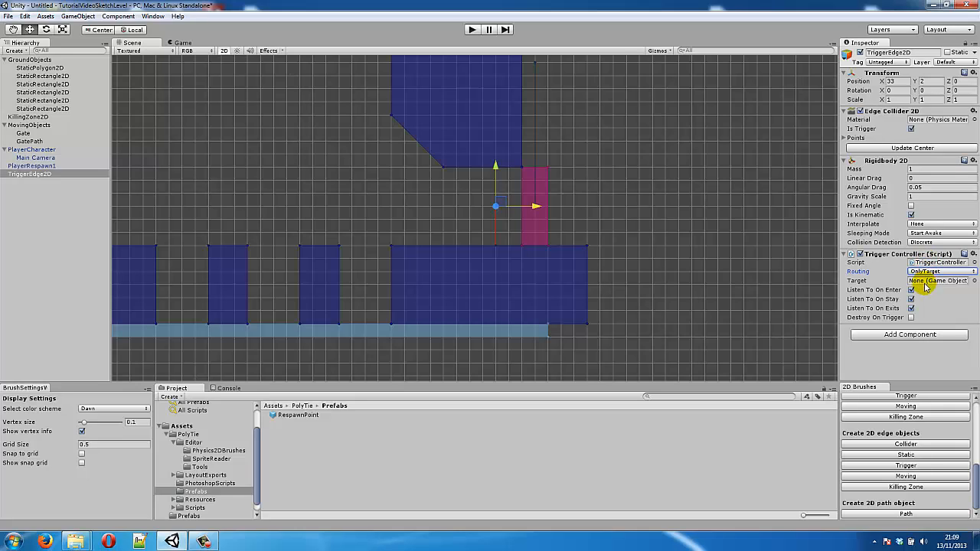
click(974, 281)
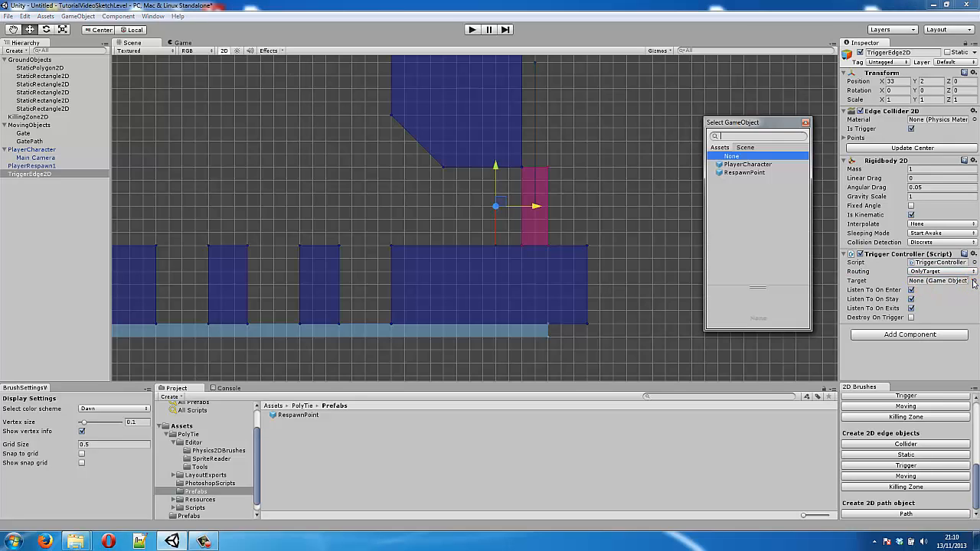
click(744, 147)
double_click(740, 164)
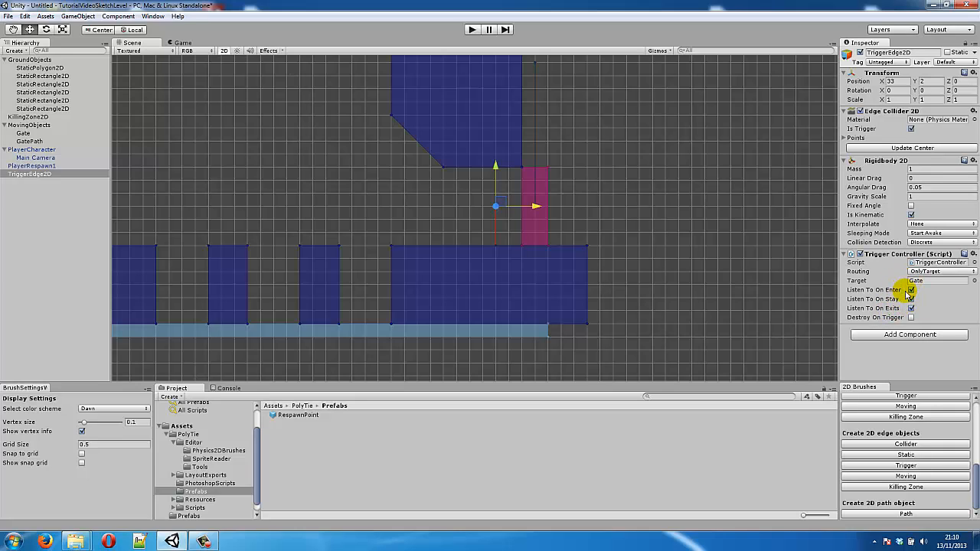
Step: Disable Listen To On Stay and Listen To On Exits on the trigger edge, and enable Destroy On Trigger
click(912, 298)
click(911, 308)
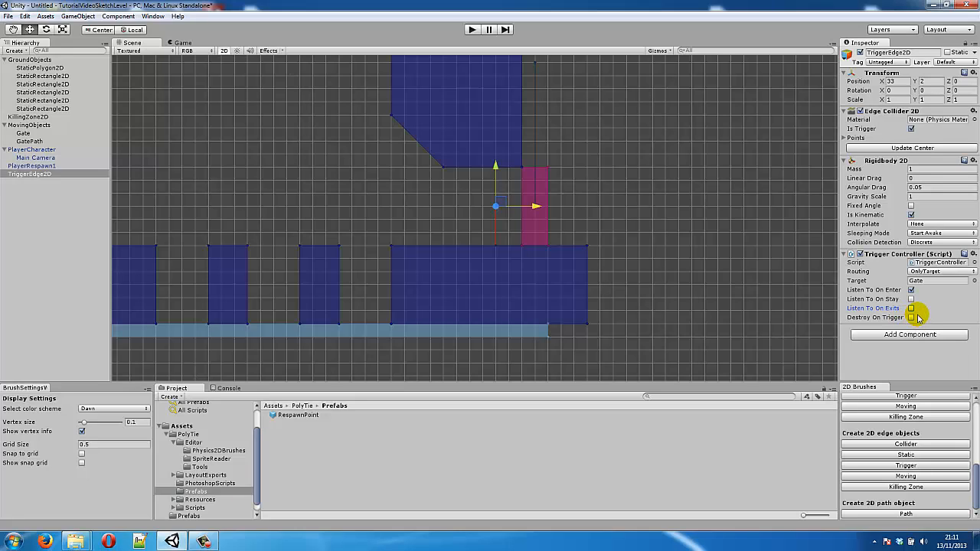
click(911, 317)
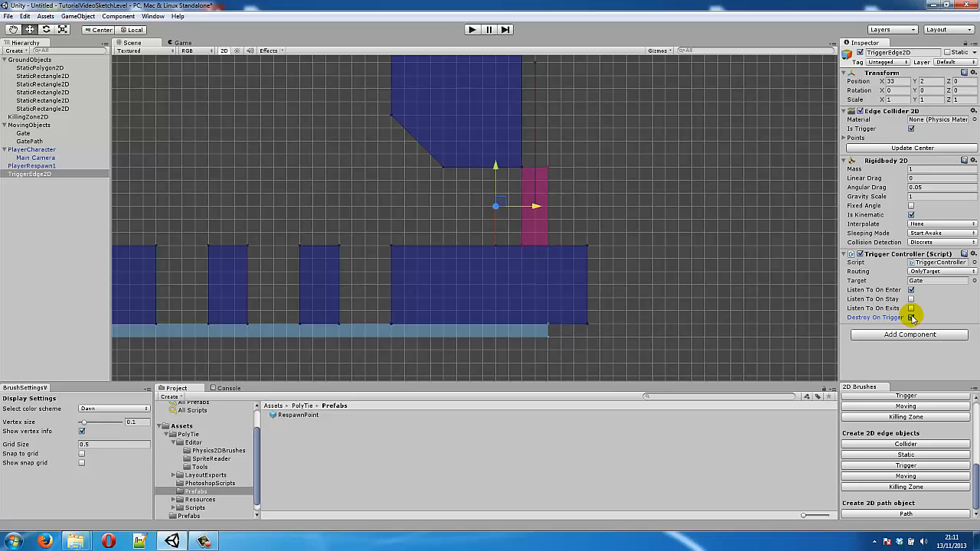
click(655, 223)
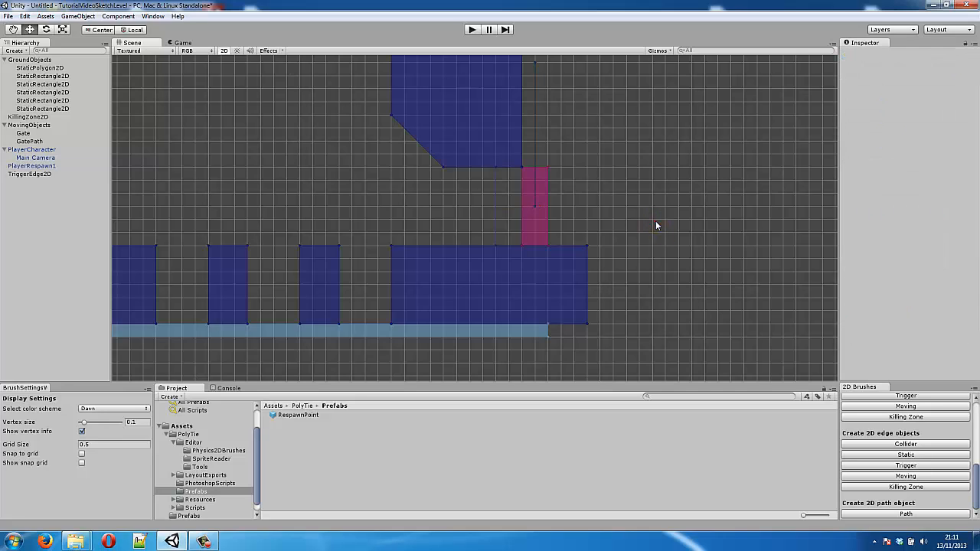
Step: Play-test the level by jumping the player across the platforms and through the trigger edge to the gate, and stop the game
click(470, 29)
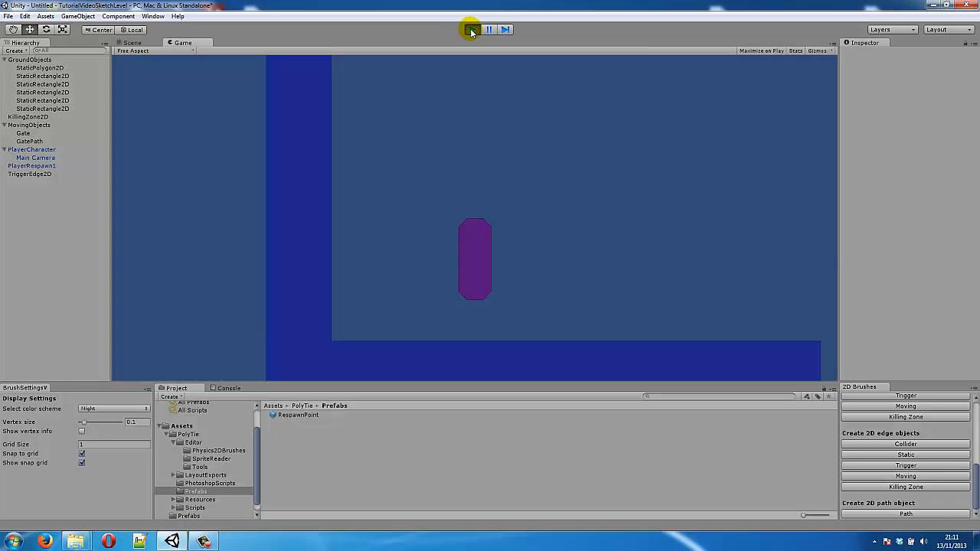
key(Right)
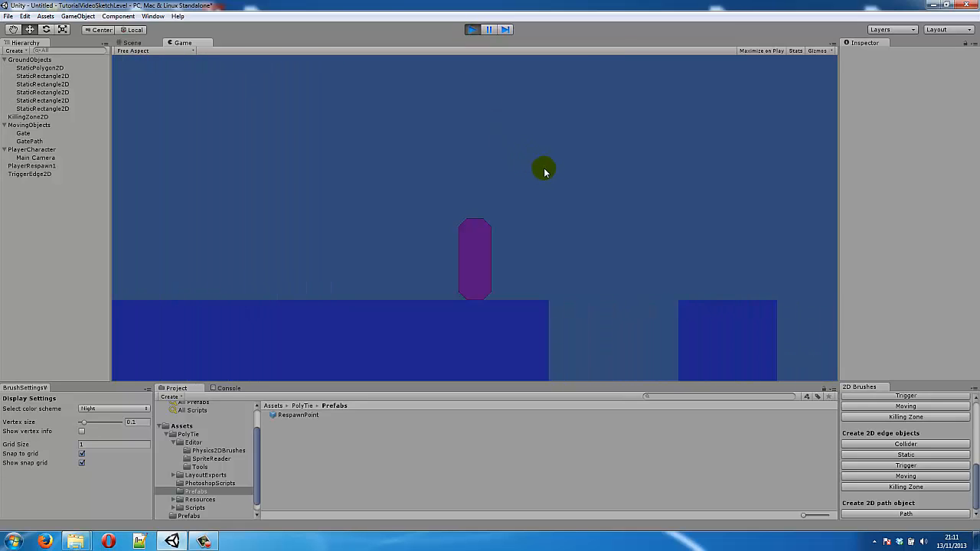
key(space)
key(Right)
key(space)
key(Right)
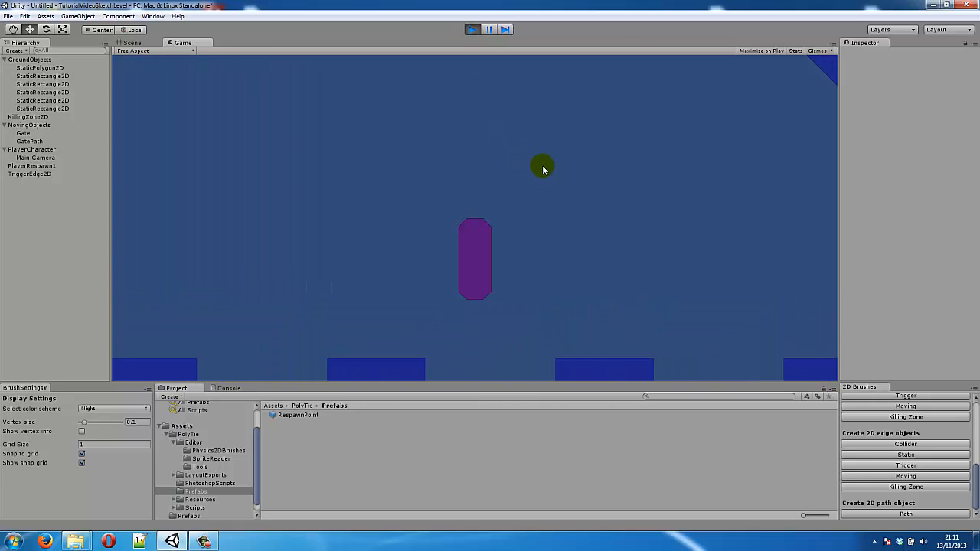
key(Right)
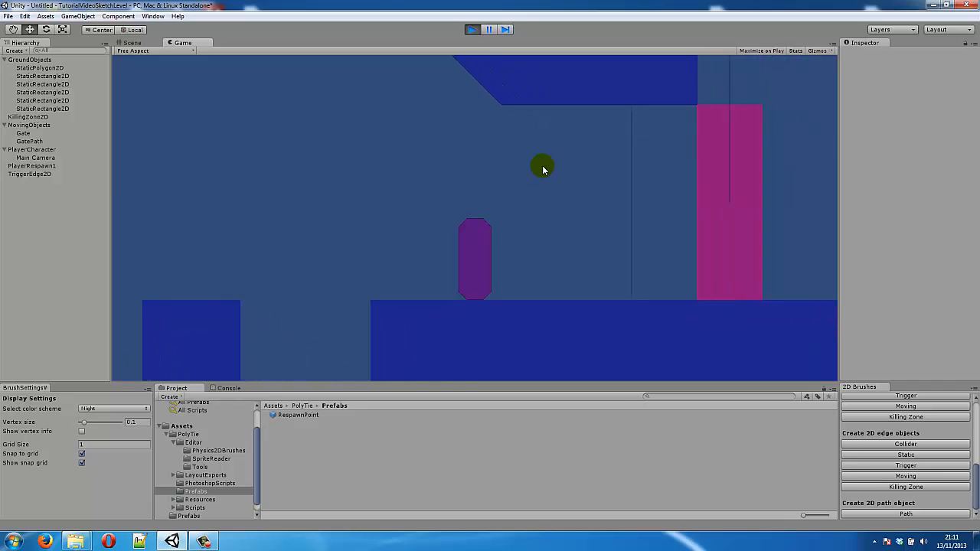
click(543, 168)
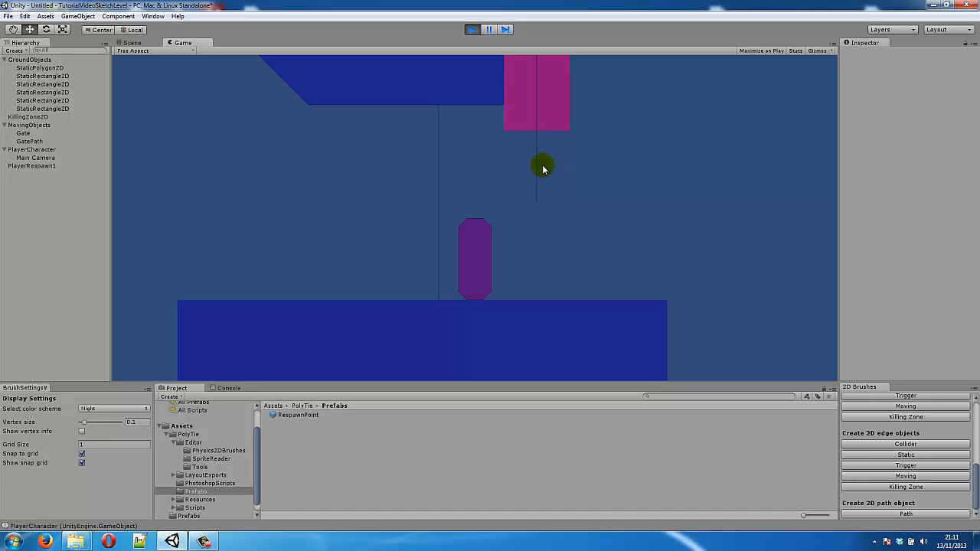
click(471, 30)
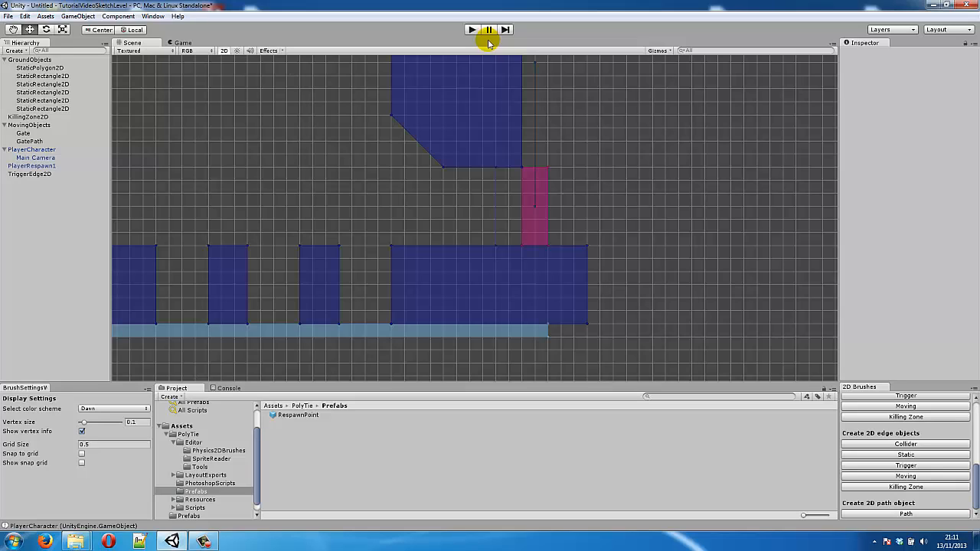
Step: Extend the ground rectangle under the gate further past the gate, to a width of 18 units
click(483, 291)
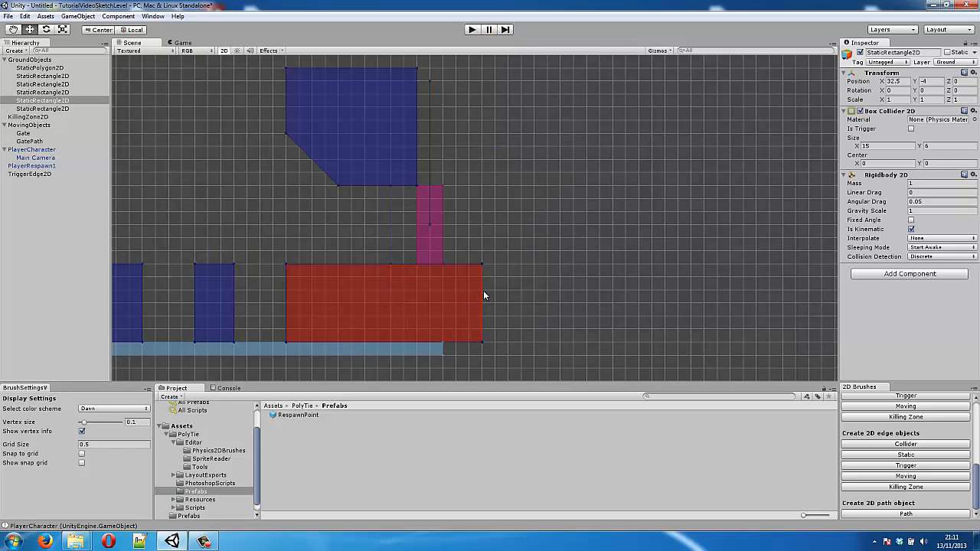
drag(483, 291, 524, 293)
click(568, 213)
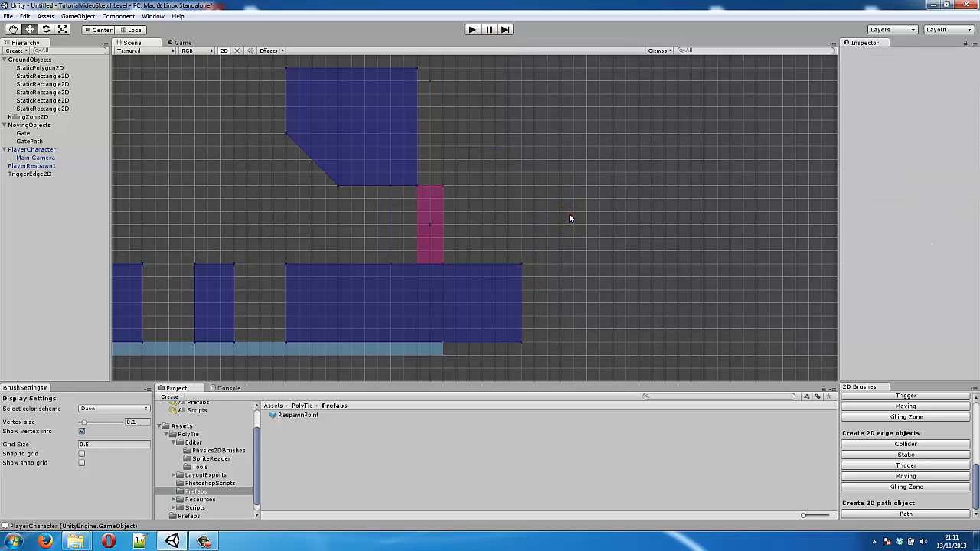
Step: Draw a static 2D rectangle 6 by 9 units just beyond the gate shaft, level with the overhead polygon
scroll(933, 462, up, 2)
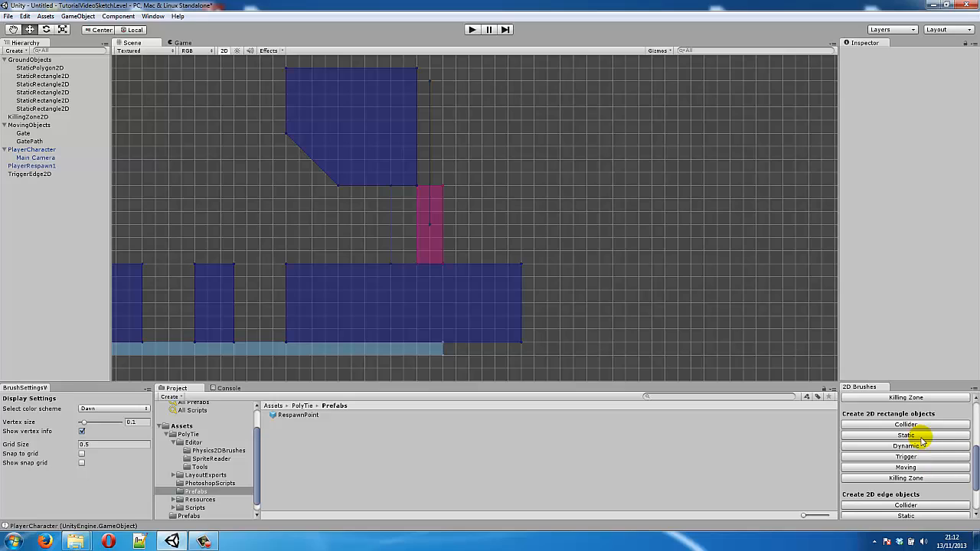
click(920, 436)
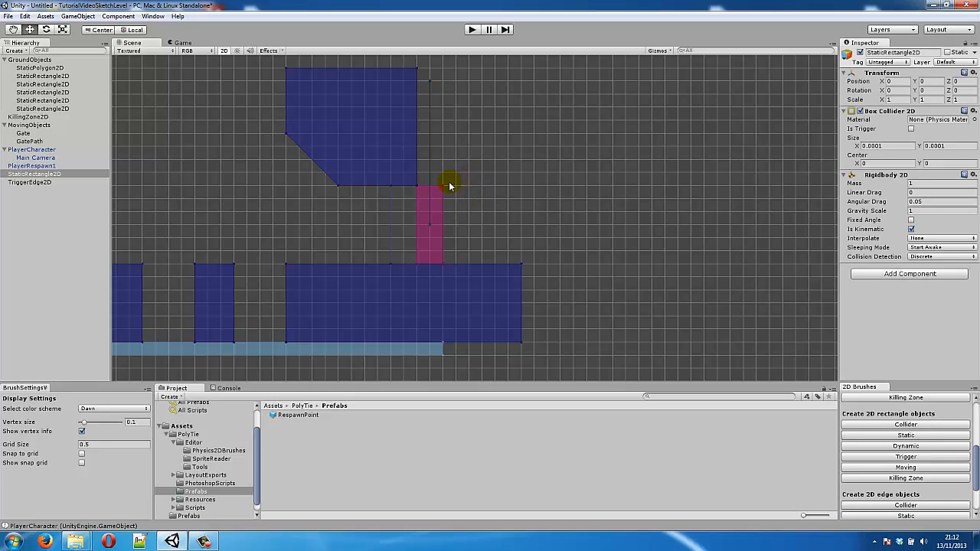
drag(448, 185, 526, 75)
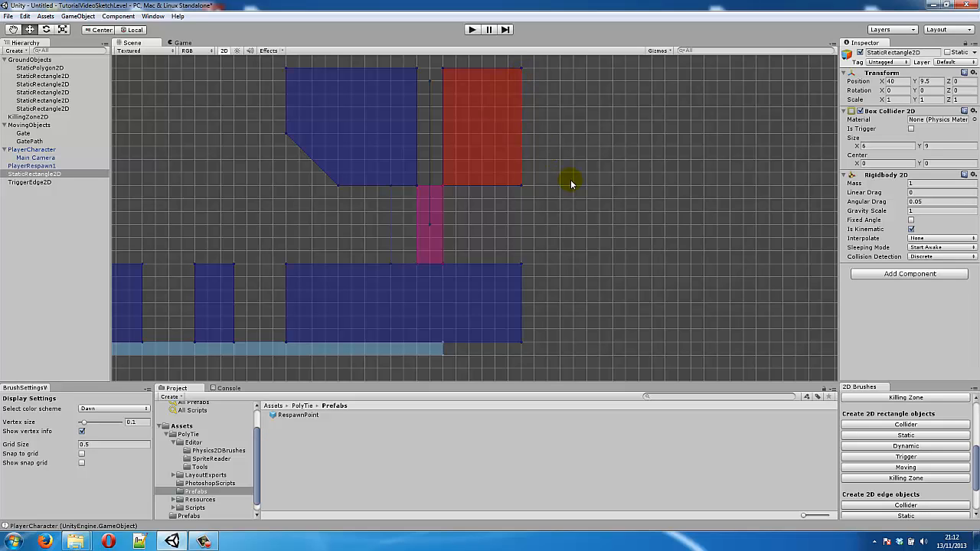
click(562, 206)
middle_drag(597, 233, 526, 236)
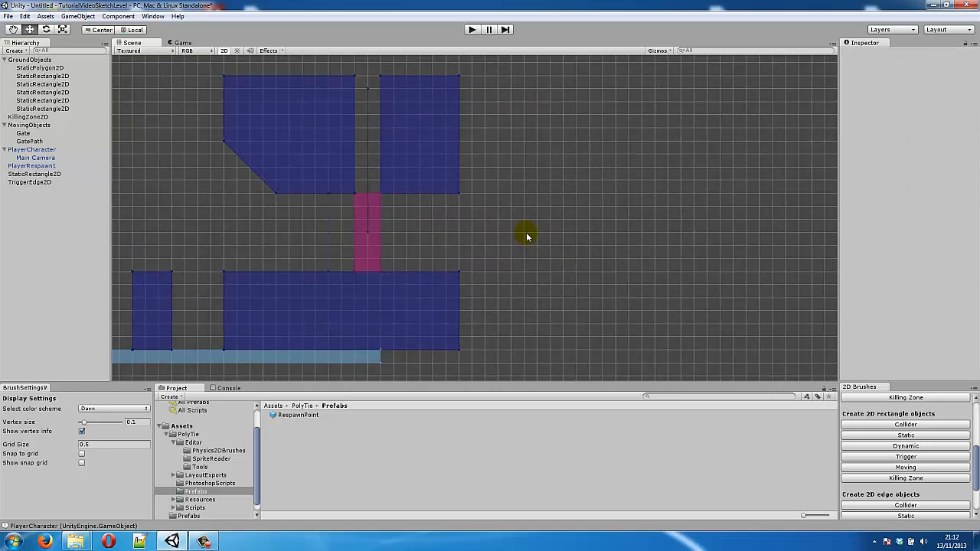
Step: Make the new overhead rectangle a child of GroundObjects and assign it to the Ground layer
drag(35, 174, 45, 60)
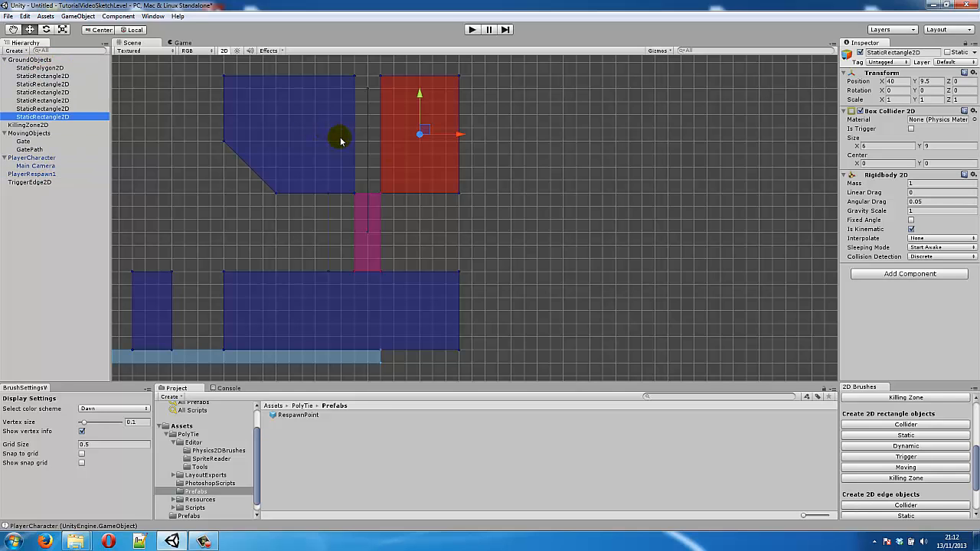
click(947, 62)
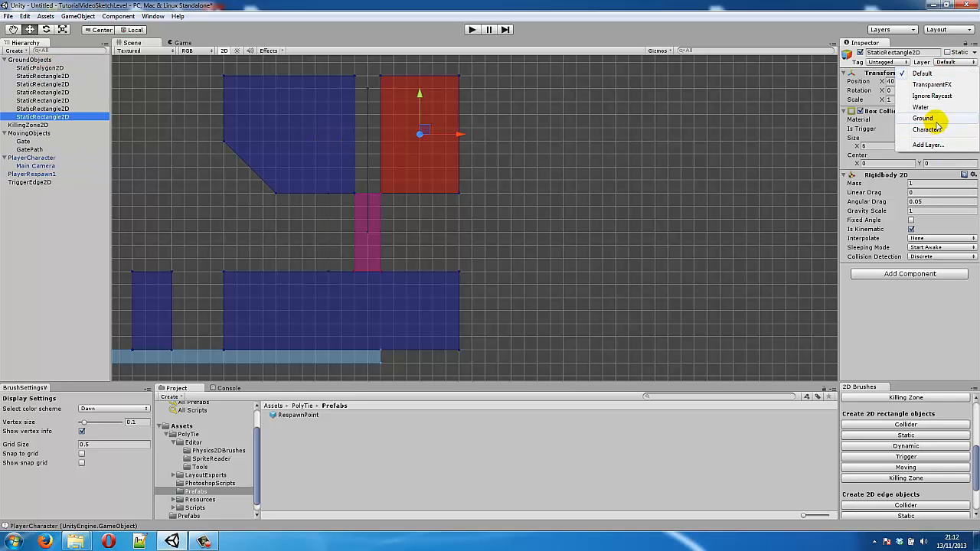
click(931, 124)
click(611, 193)
Step: Draw a dynamic 2D circle of radius 1 at X 45, Y 11, just beyond the new overhead rectangle
mouse_move(608, 185)
middle_down()
mouse_move(615, 197)
mouse_move(592, 206)
middle_up()
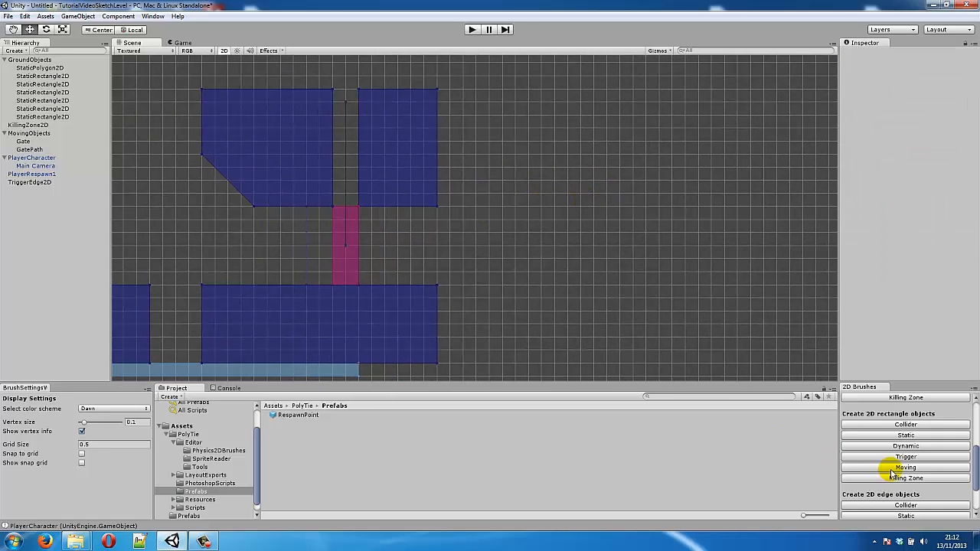
scroll(892, 472, up, 1)
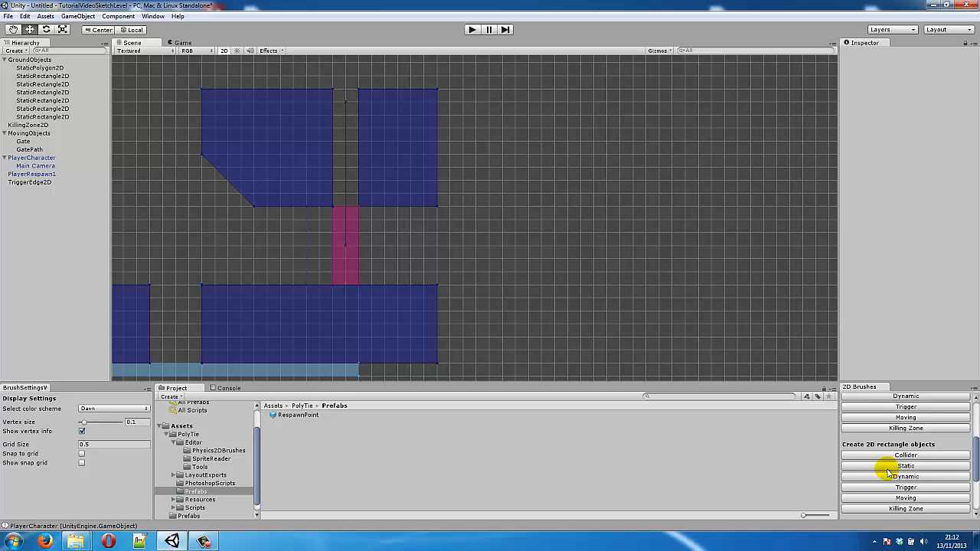
scroll(882, 474, up, 1)
scroll(881, 474, up, 1)
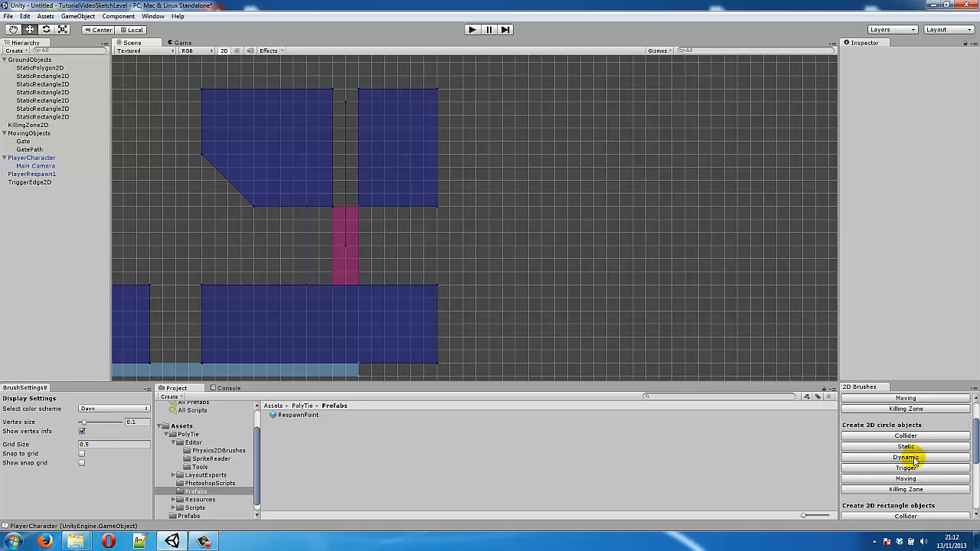
click(908, 458)
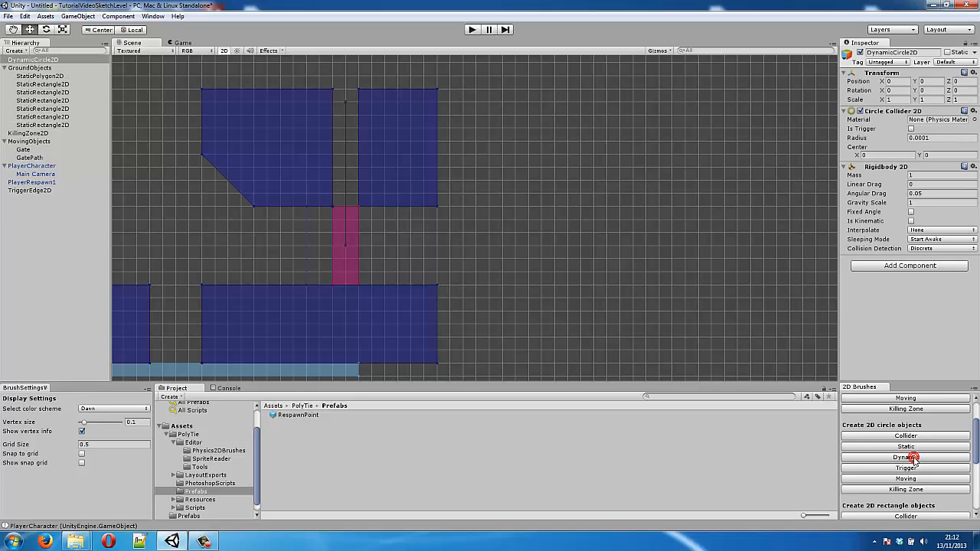
click(464, 129)
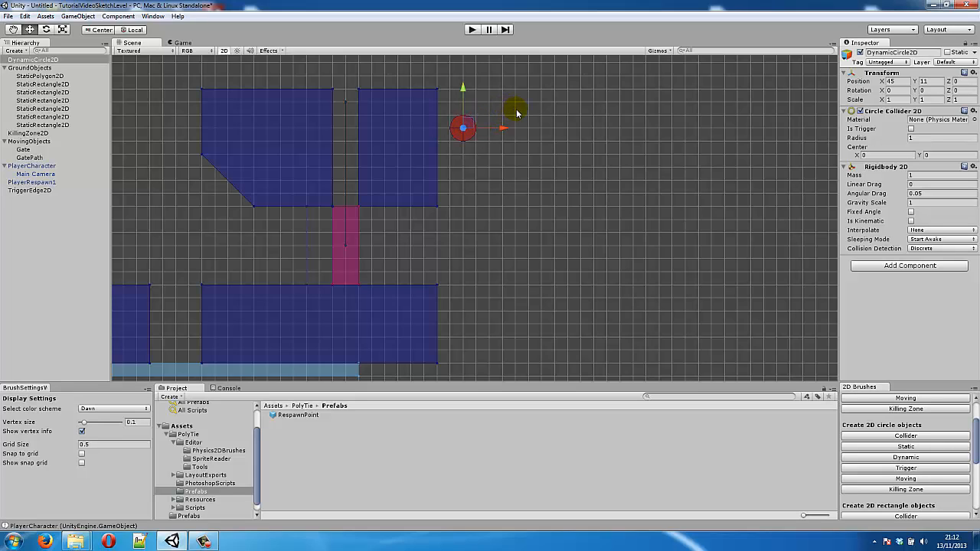
click(516, 113)
click(463, 127)
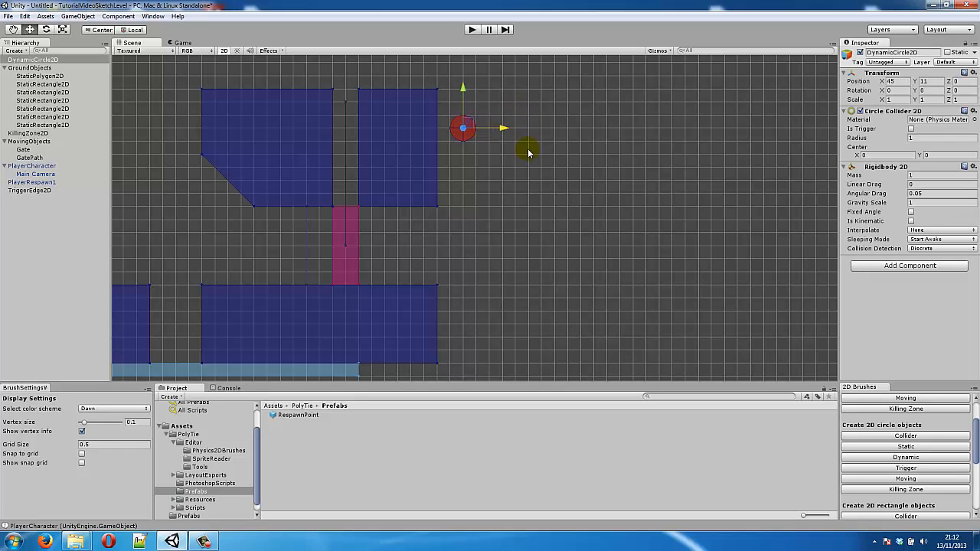
click(565, 205)
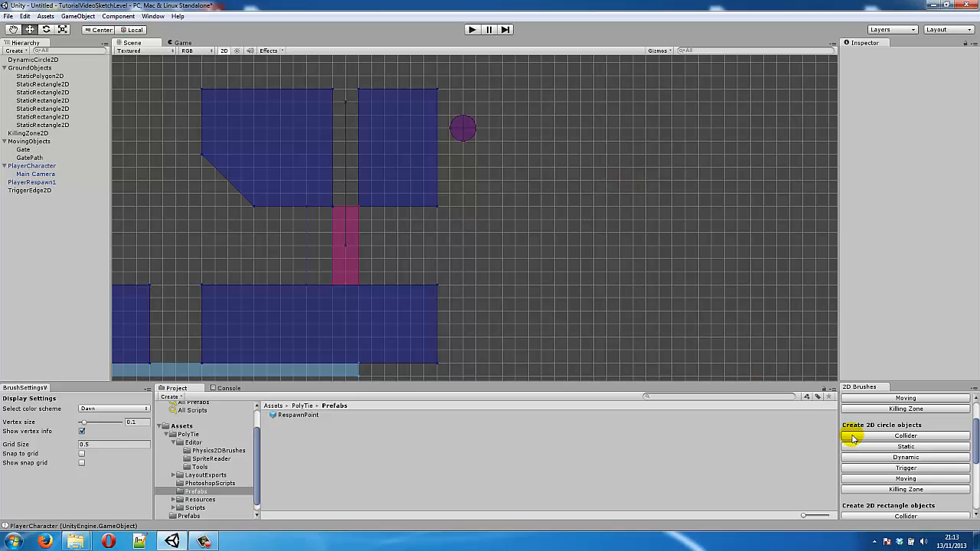
Step: Draw a circular killing zone of radius about 1.41 beside the dynamic circle and make it the circle's child
click(902, 490)
click(502, 126)
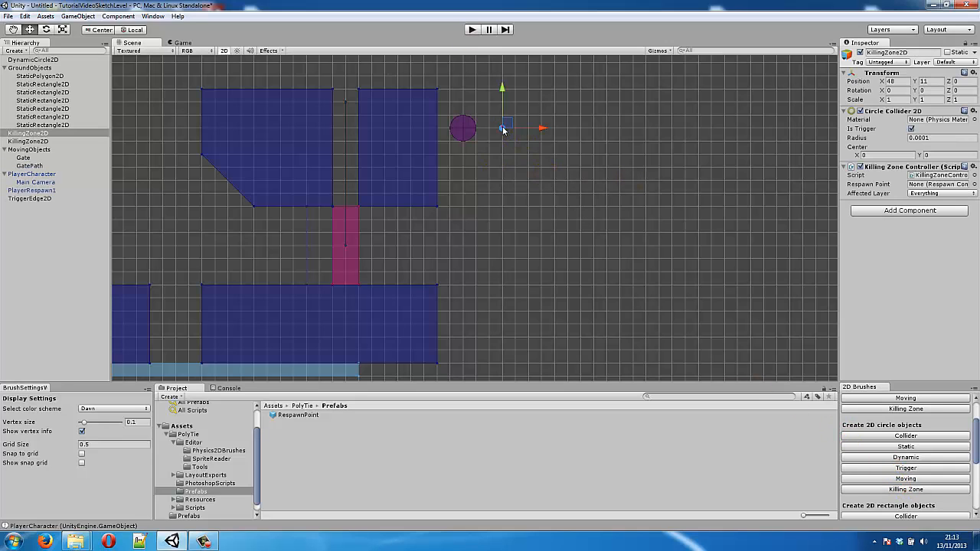
click(43, 142)
drag(39, 134, 49, 61)
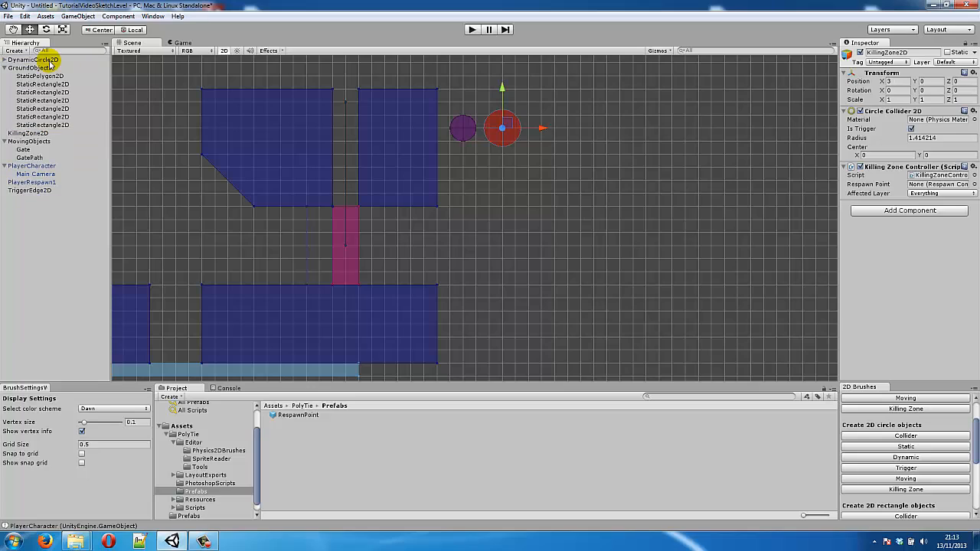
Step: Centre the circular killing zone on its parent by setting X to 0, and reduce its radius to 1.1
click(49, 61)
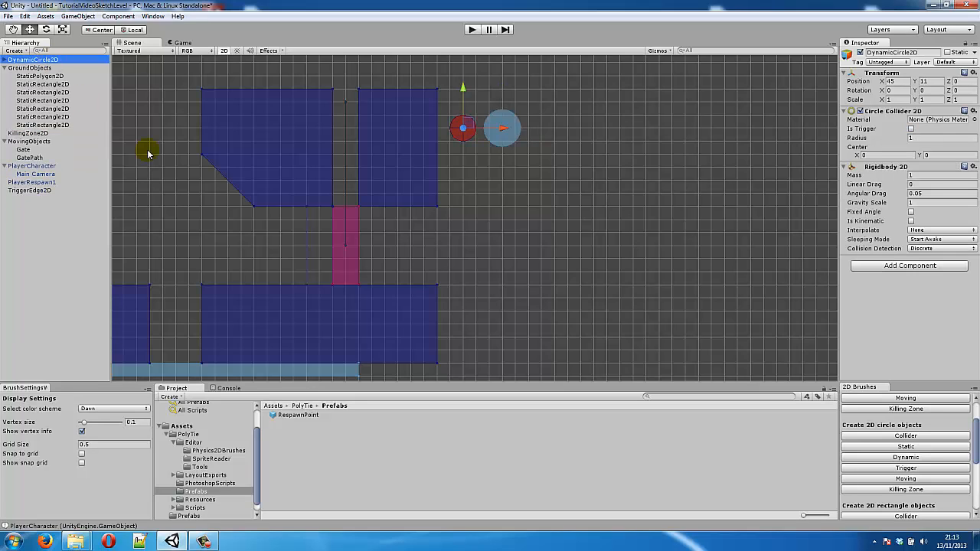
click(500, 116)
click(896, 82)
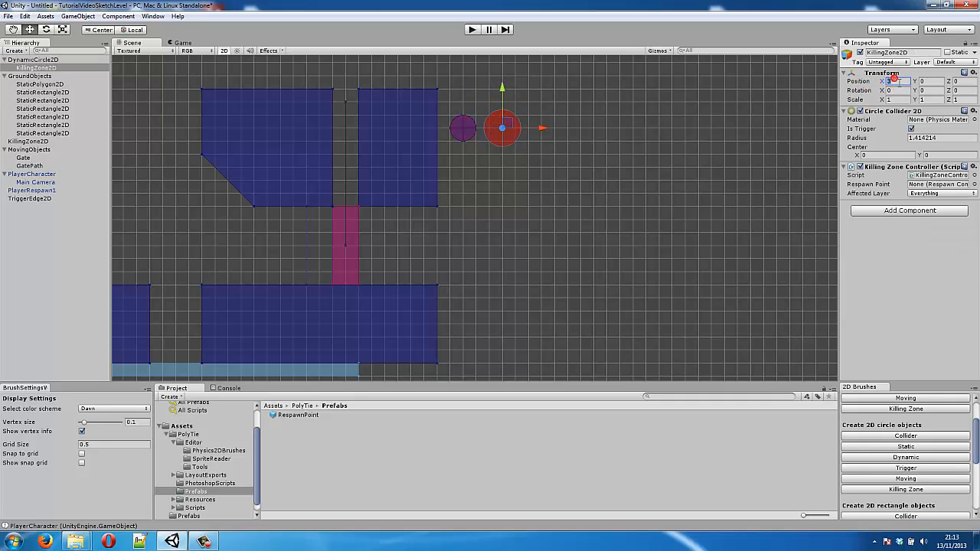
text(0)
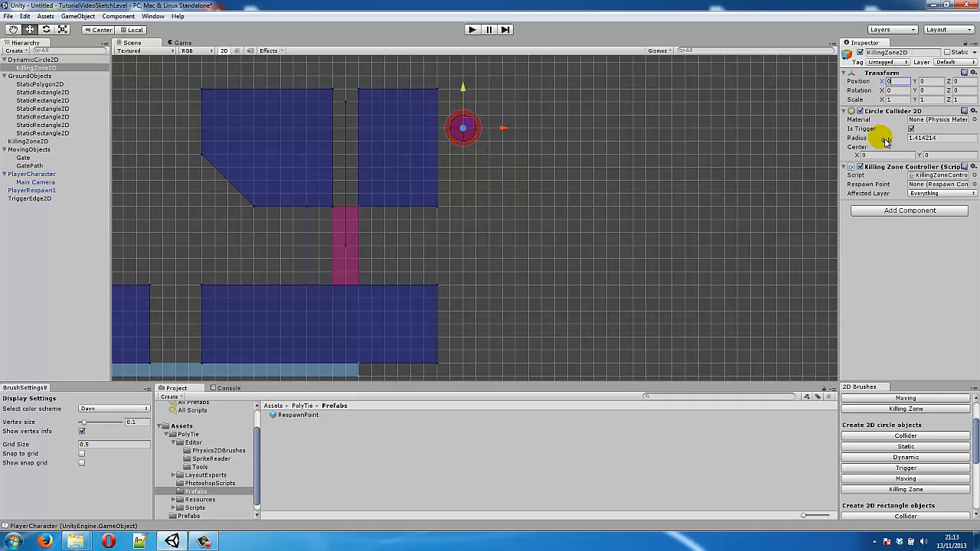
drag(891, 139, 873, 136)
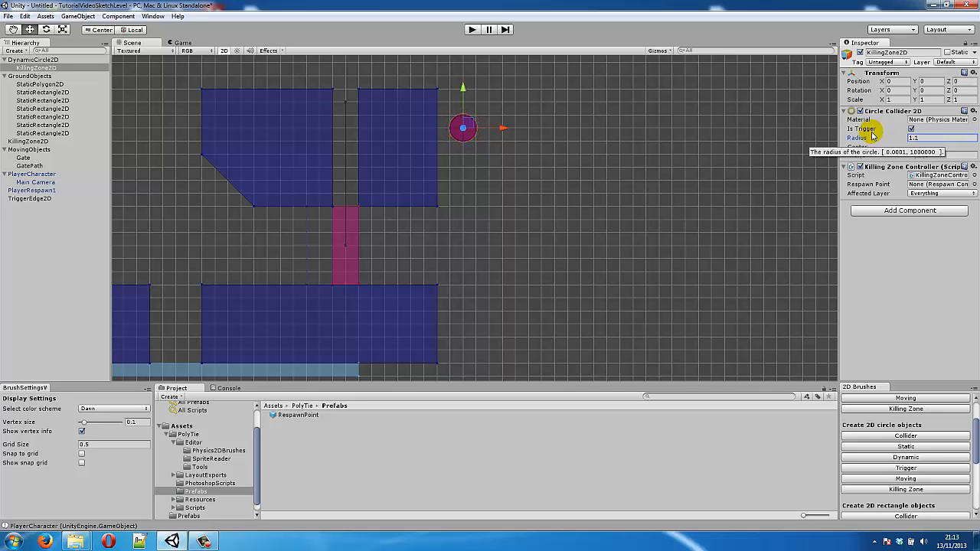
click(691, 189)
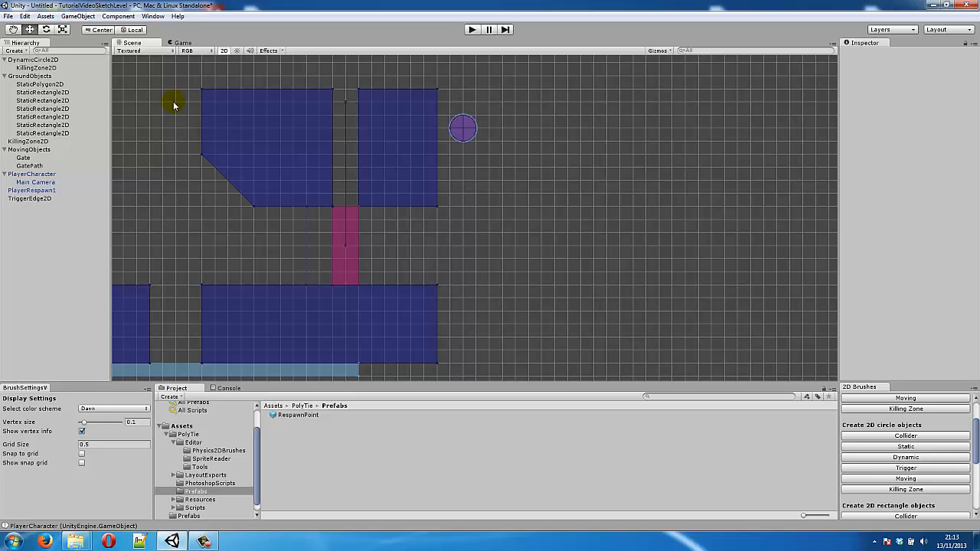
Step: Rename the dynamic circle to Hazard1 and lower it to Y 9
click(70, 61)
click(71, 60)
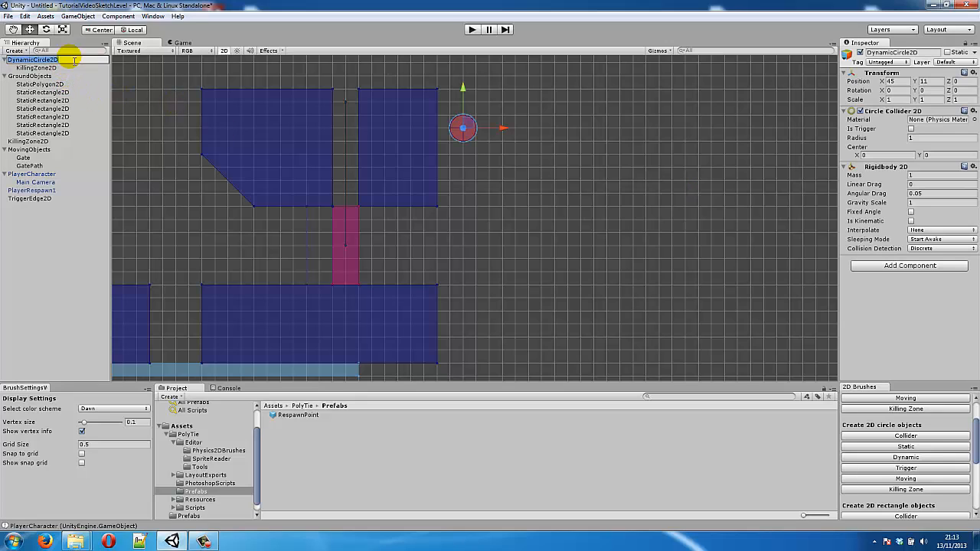
text(C)
text(azard1)
key(Return)
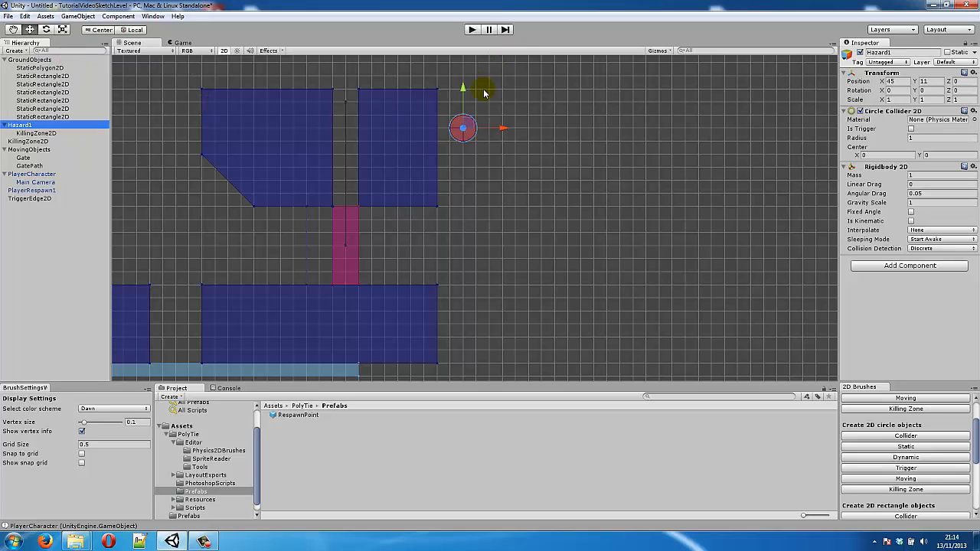
drag(464, 100, 465, 130)
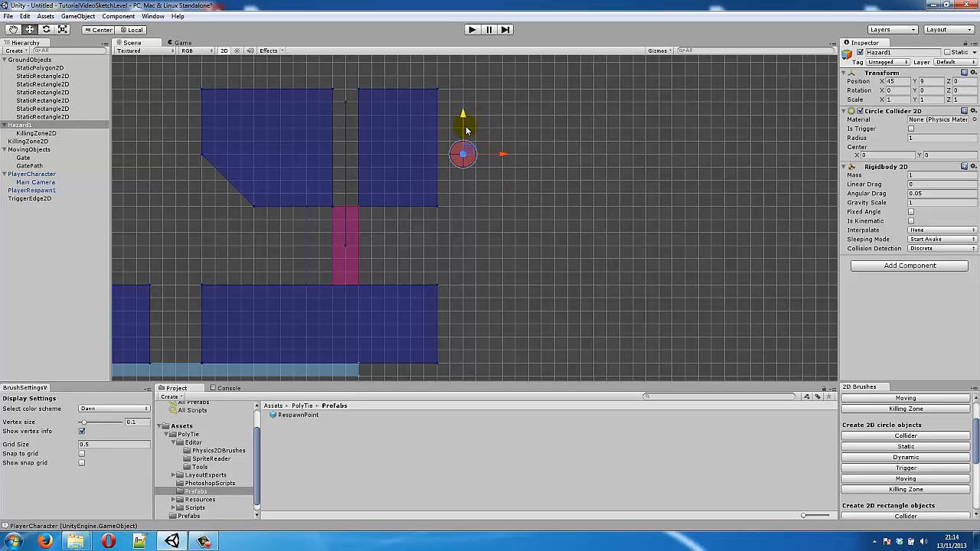
click(525, 136)
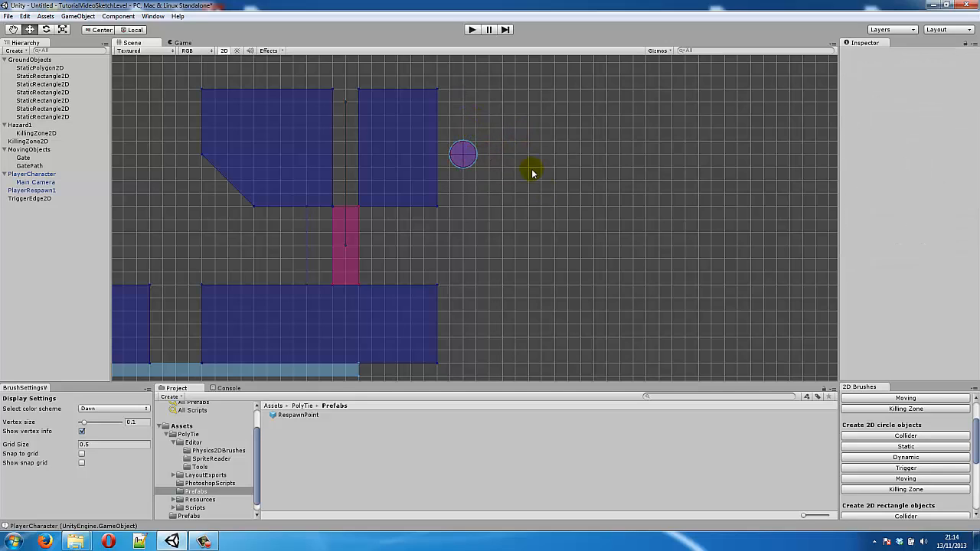
Step: Restrict the affected layer of Hazard1's killing zone to Character and set PlayerRespawn1 as its respawn point
middle_drag(542, 211, 525, 186)
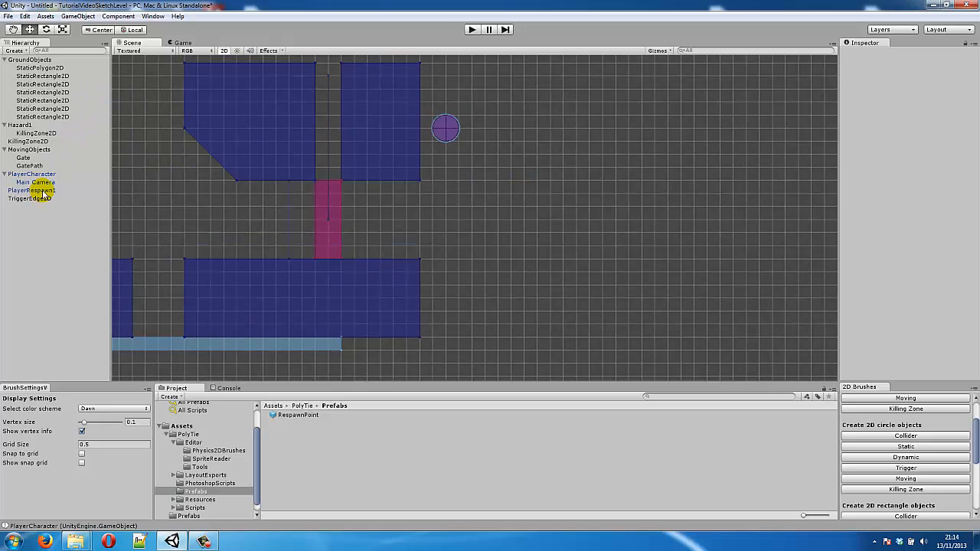
click(56, 134)
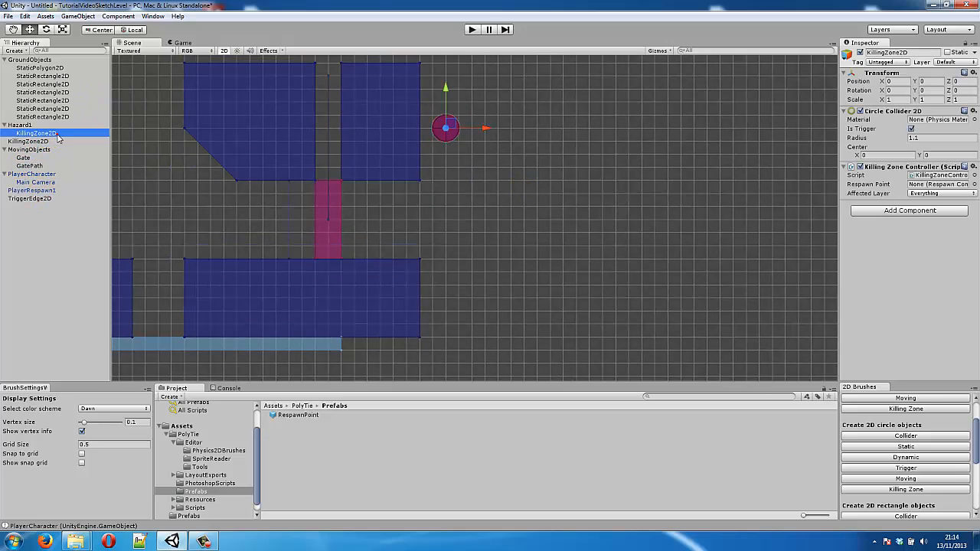
click(935, 195)
click(930, 202)
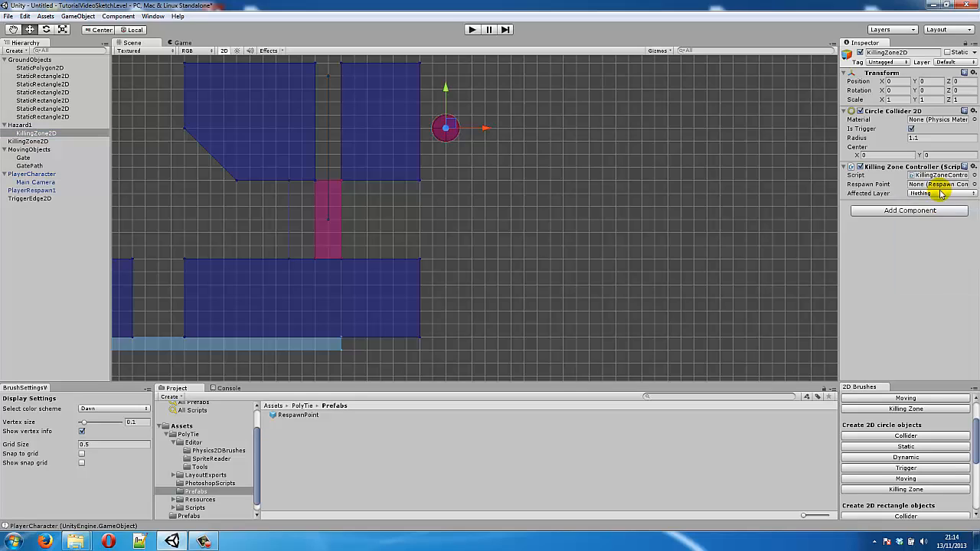
click(942, 193)
click(929, 281)
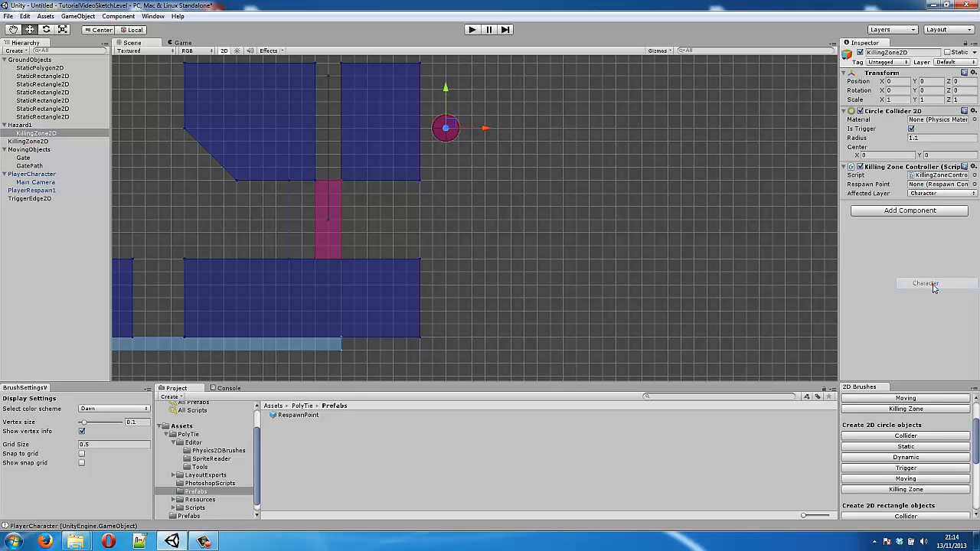
click(974, 185)
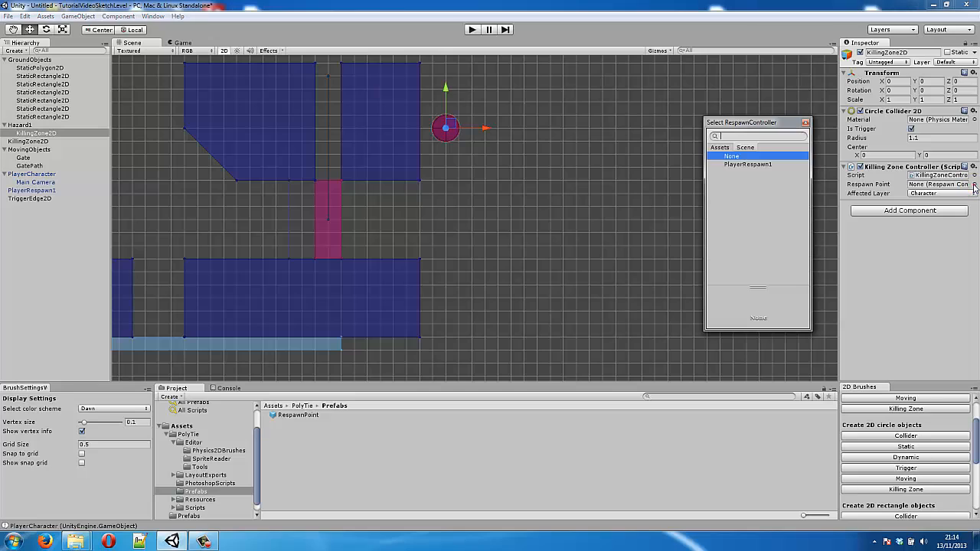
double_click(747, 167)
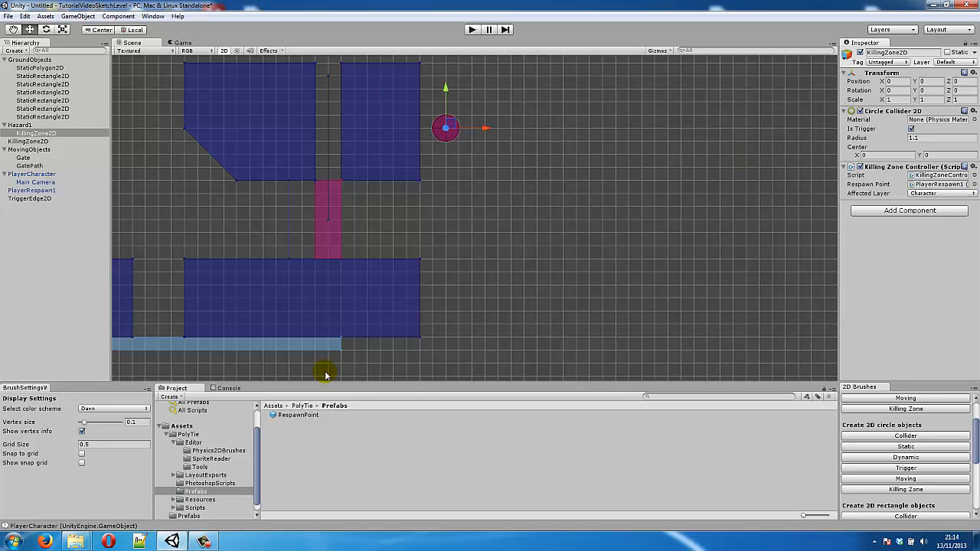
click(484, 310)
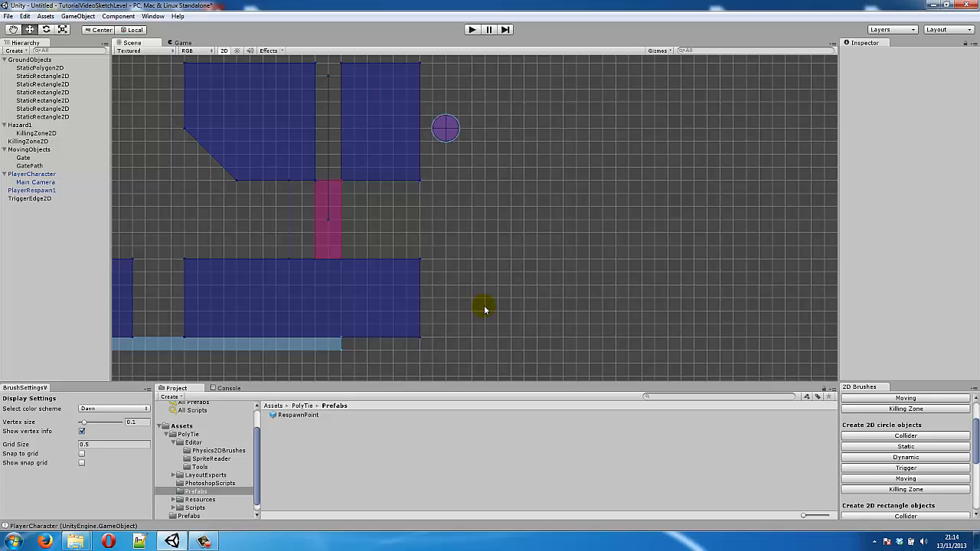
Step: Duplicate the wide ground rectangle under the gate and move the copy to X 56, leaving a gap
click(378, 304)
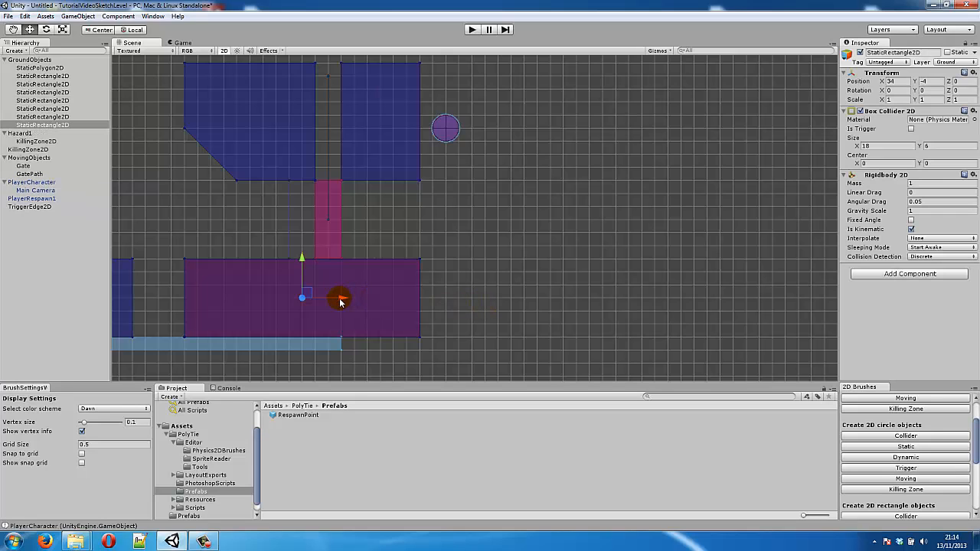
drag(334, 300, 622, 311)
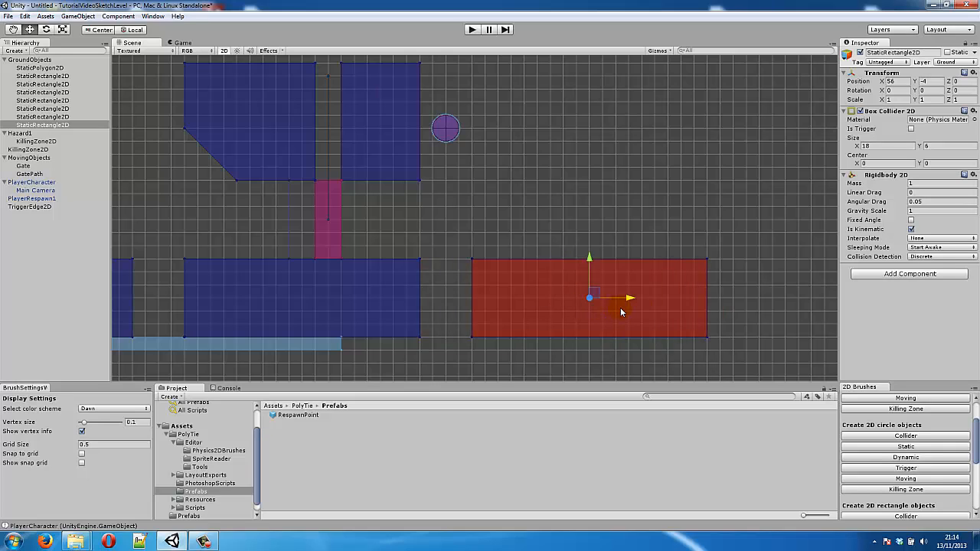
Step: Narrow the copied ground rectangle to a width of 4 and extend the long killing zone under the new gap to reach beneath it
drag(707, 291, 529, 305)
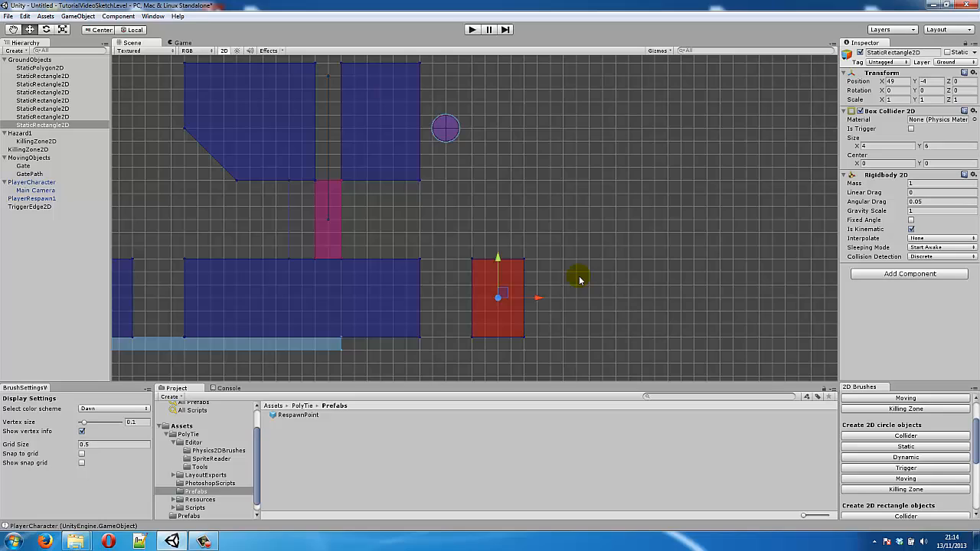
click(283, 345)
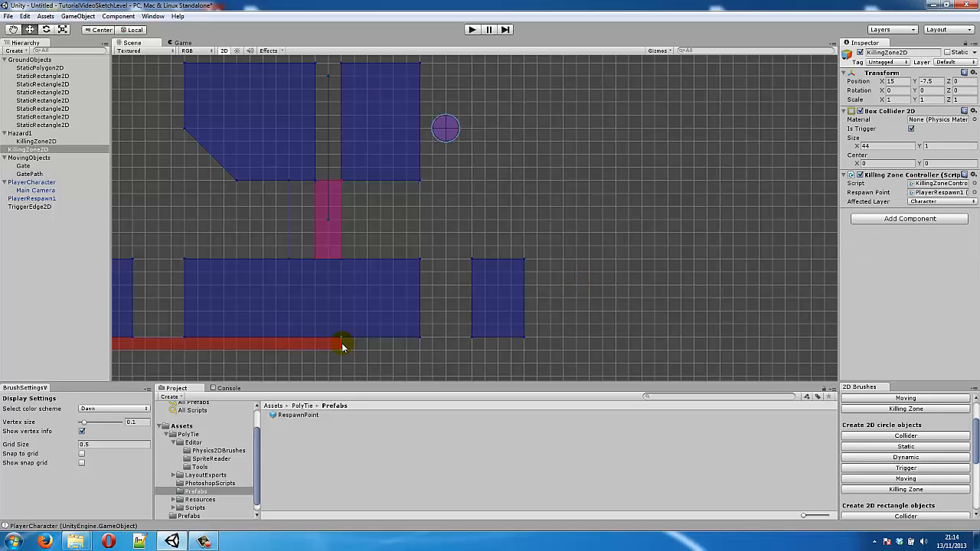
drag(342, 346, 469, 351)
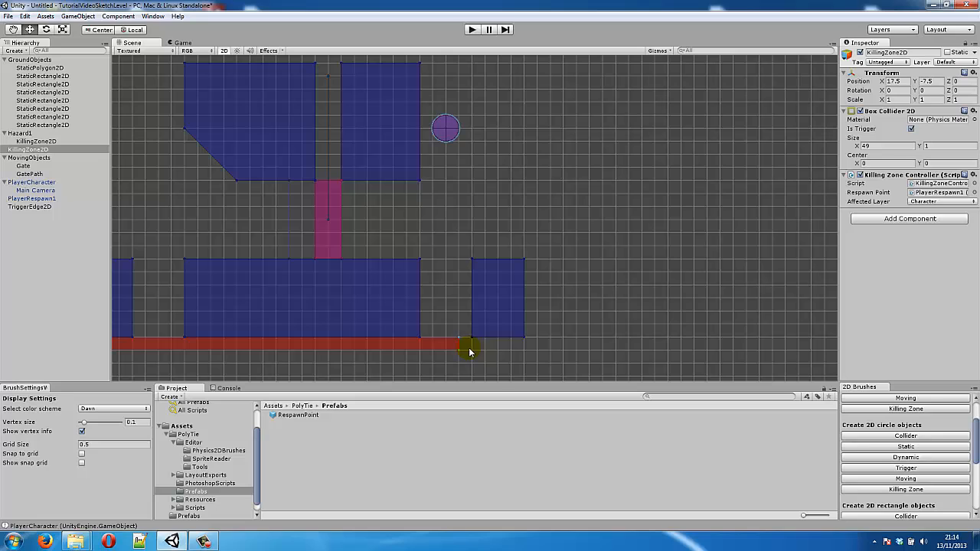
click(597, 333)
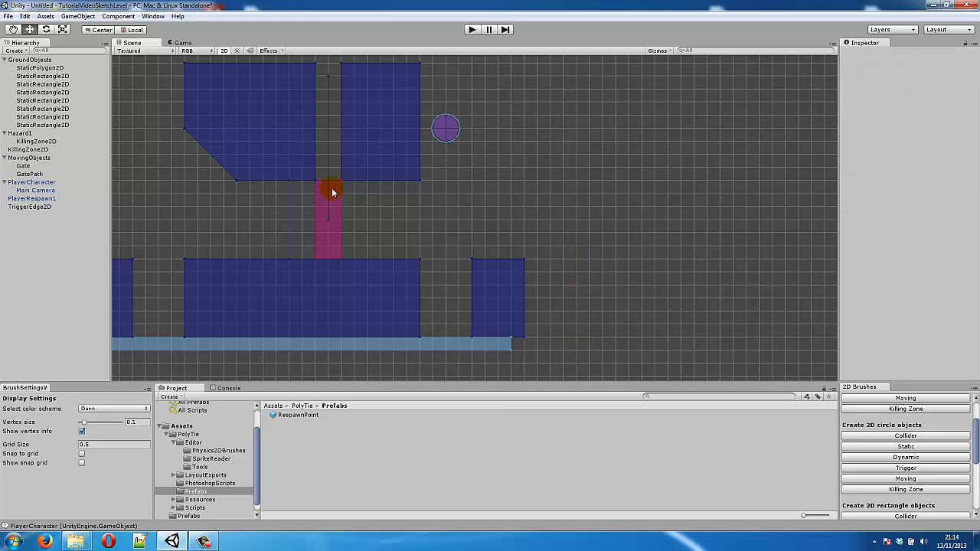
Step: Move the player character from the level start to the ground between the gate and the new gap
middle_drag(444, 201, 687, 225)
scroll(679, 255, down, 3)
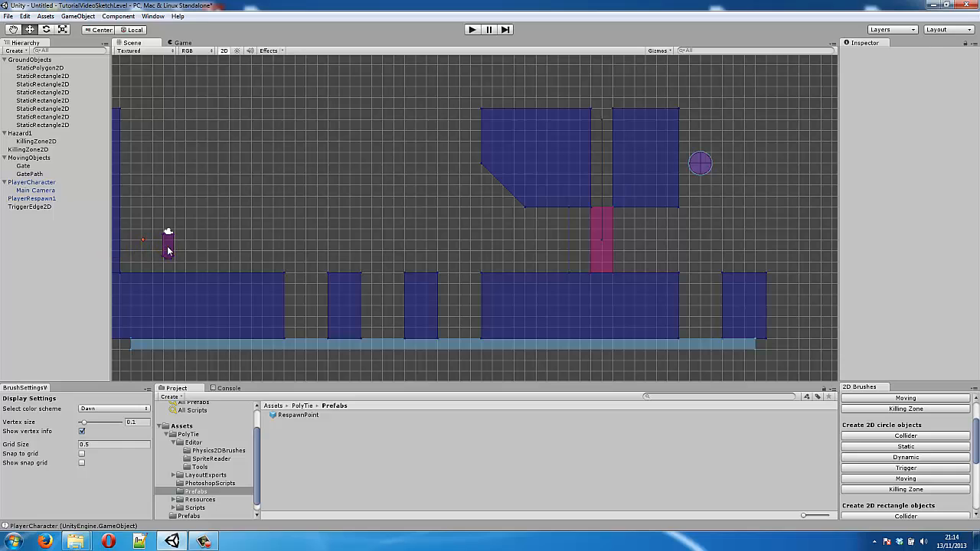
drag(168, 245, 671, 259)
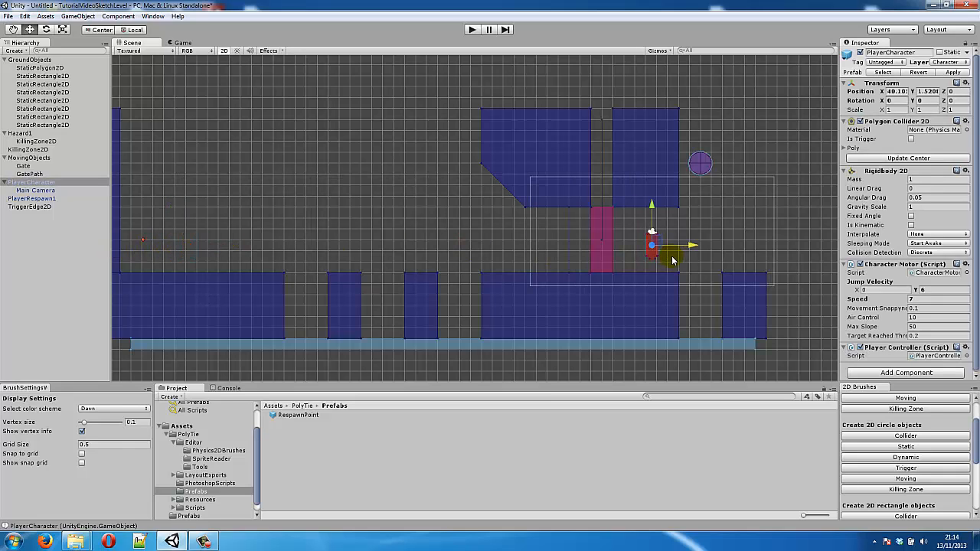
Step: Play-test the level from the player's new position beside the gap, stop the game, and clear the selection
click(473, 29)
click(473, 31)
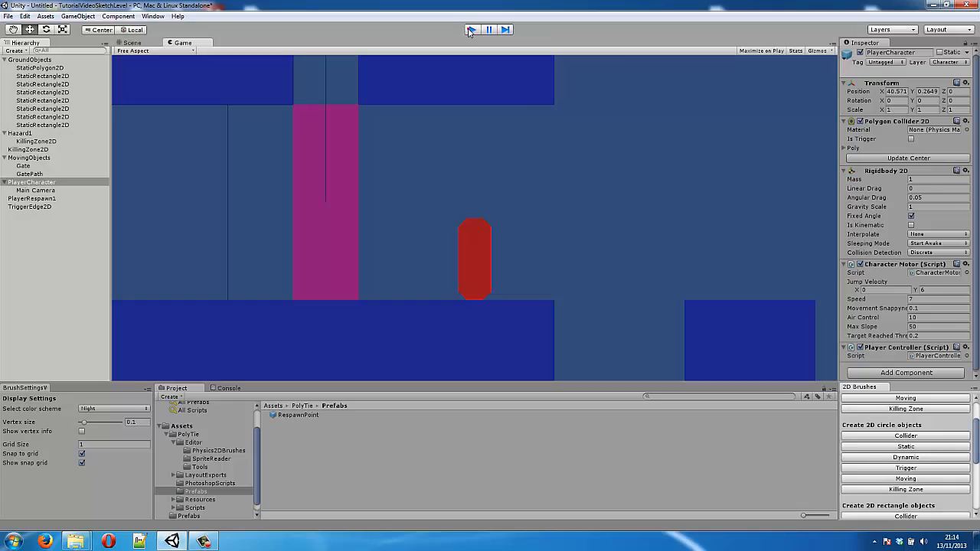
click(470, 30)
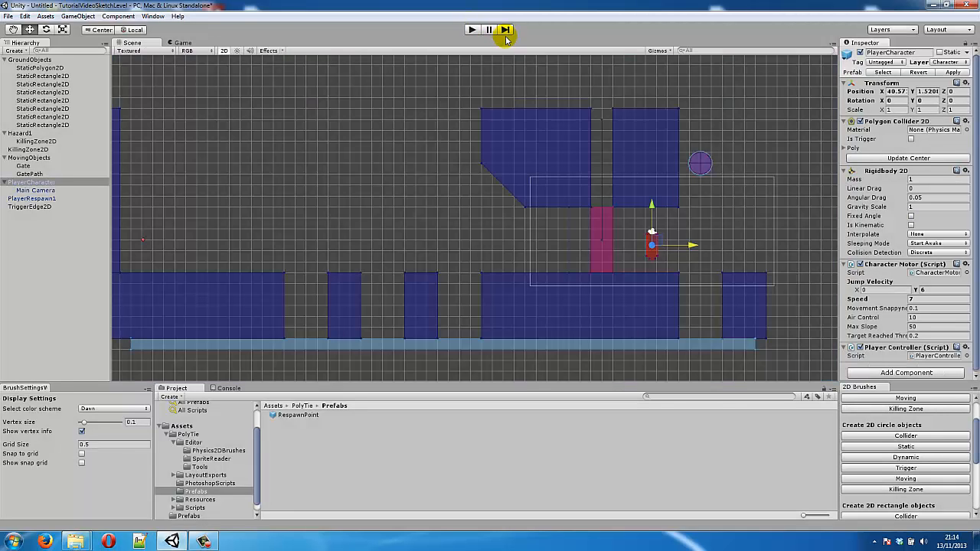
click(496, 72)
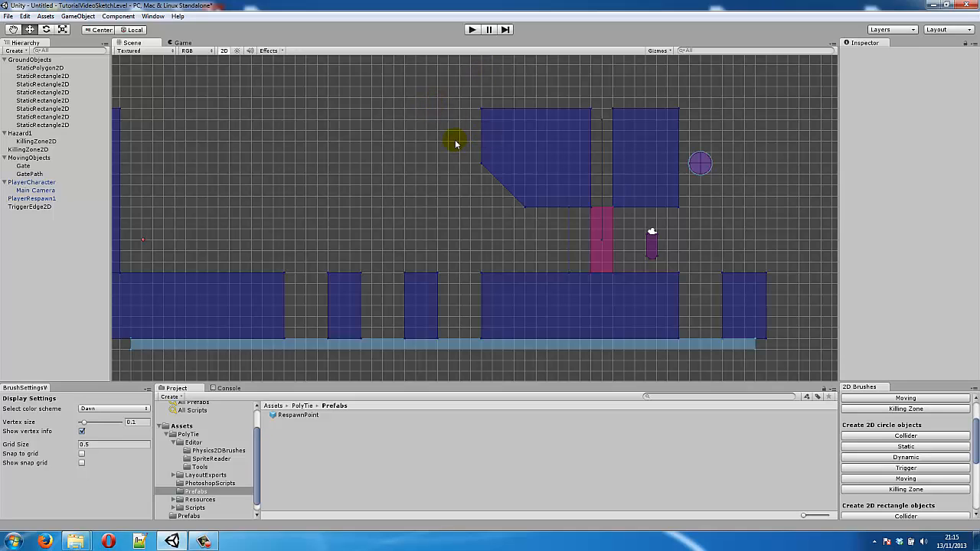
Step: Draw a 4 by 1 rectangular killing zone directly below the new gap, just under the long killing zone
mouse_move(438, 137)
middle_down()
mouse_move(352, 140)
mouse_move(277, 113)
middle_up()
scroll(905, 459, down, 3)
click(906, 477)
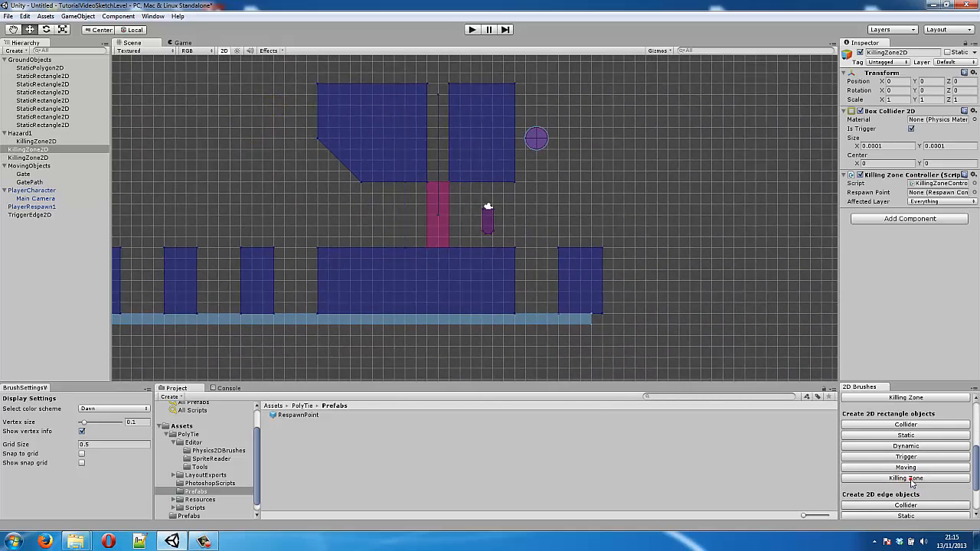
drag(517, 327, 557, 339)
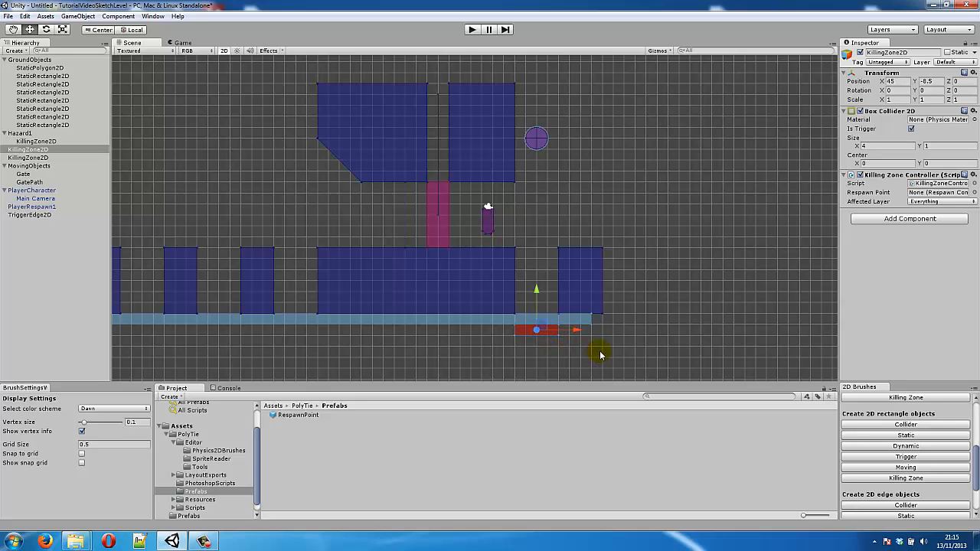
Step: Rename the new rectangular killing zone to Hazard1KillingZone
click(49, 150)
click(52, 151)
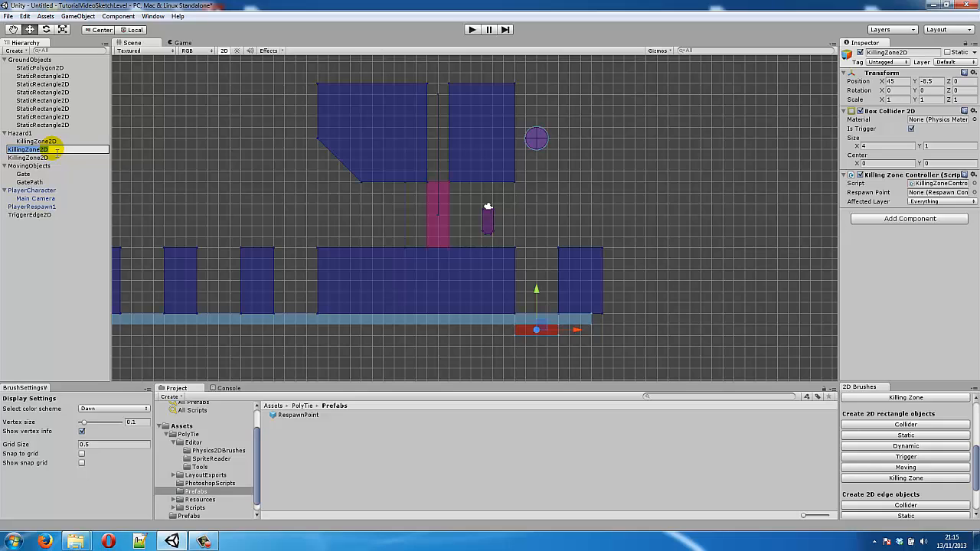
text(Hazard1)
key(Return)
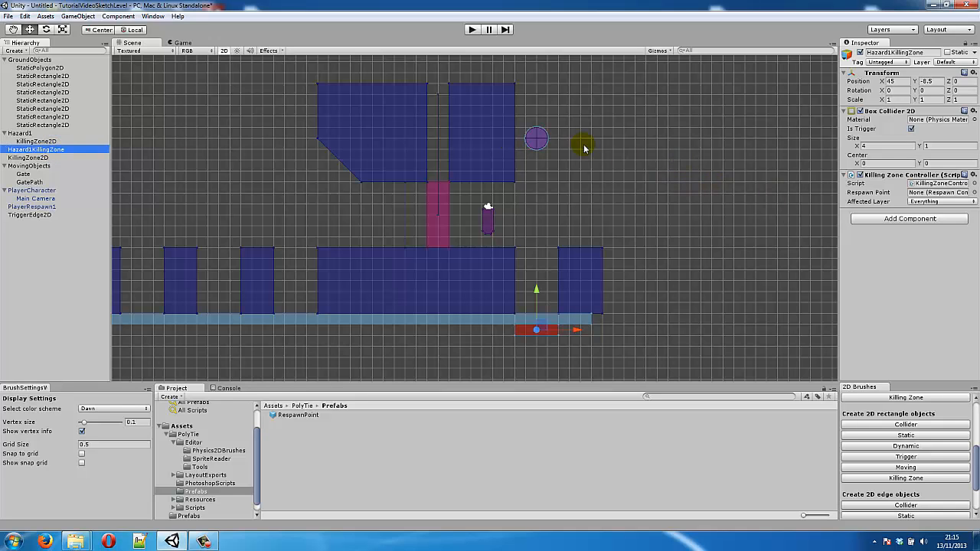
middle_drag(571, 151, 542, 161)
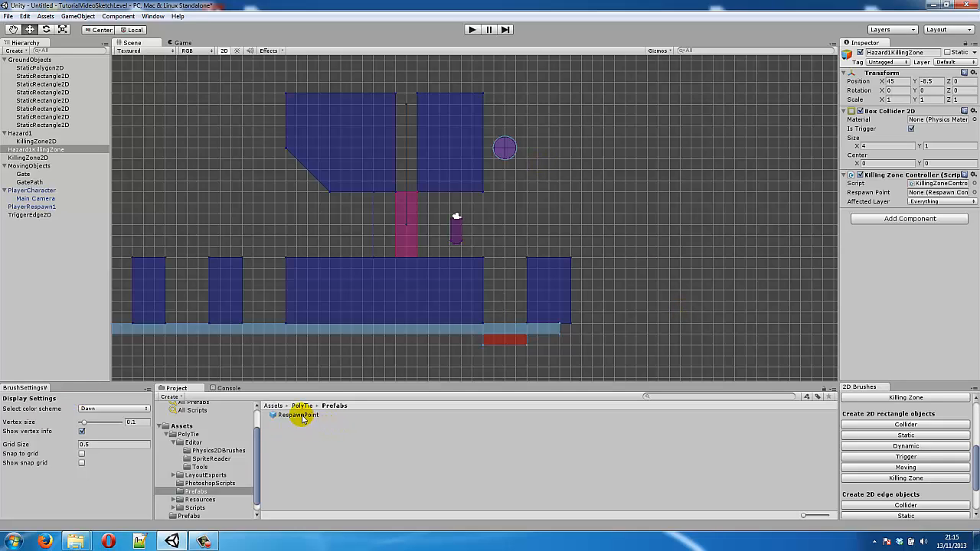
Step: Place an instance of the RespawnPoint prefab on the hazard circle, at about X 44.96, Y 8.92
drag(304, 415, 519, 146)
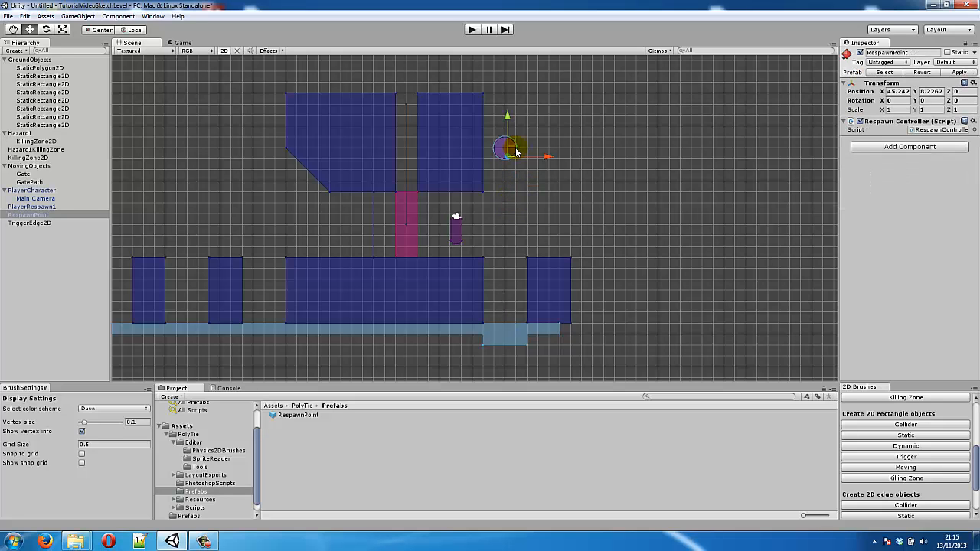
scroll(521, 145, up, 2)
key(f)
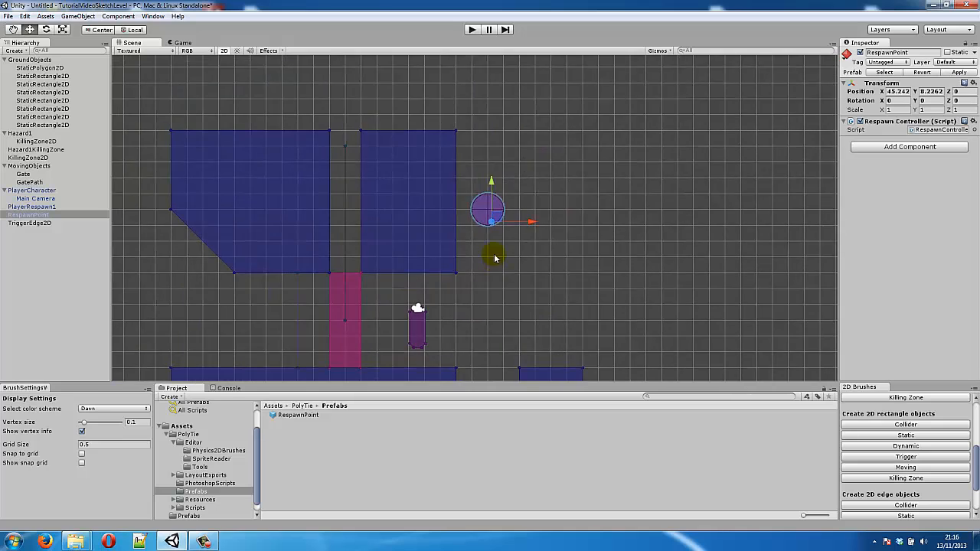
drag(504, 218, 498, 206)
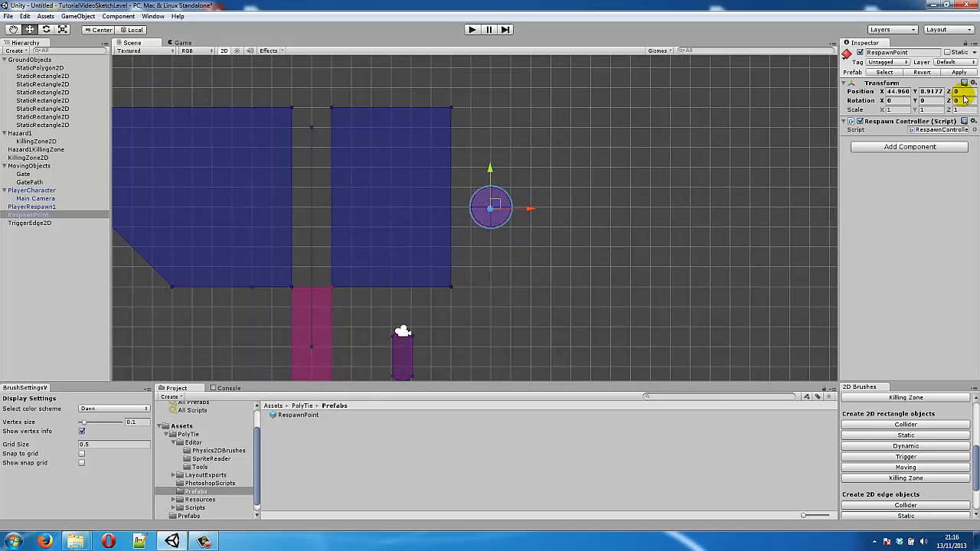
Step: Set the new respawn point's position to X 45 and Y 9
click(897, 91)
text(45)
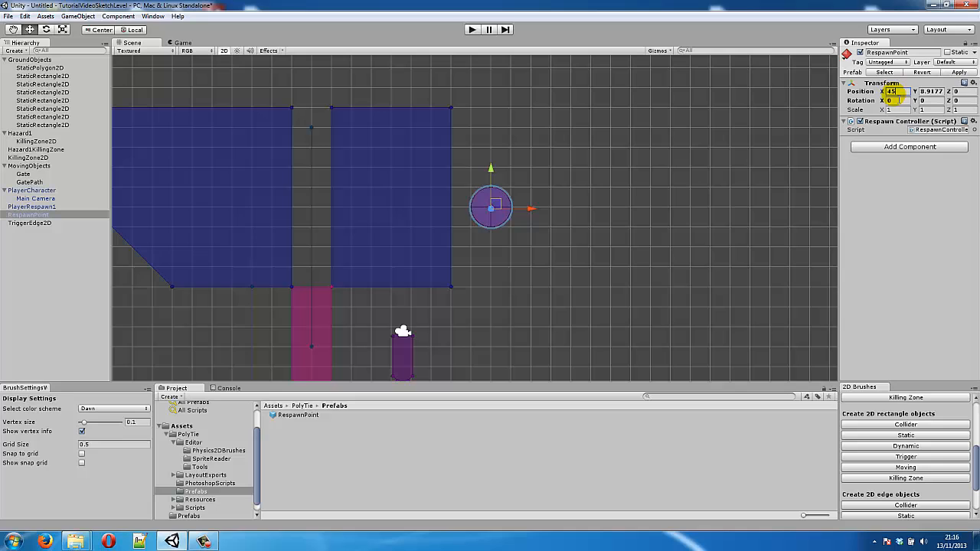
key(Tab)
text(9)
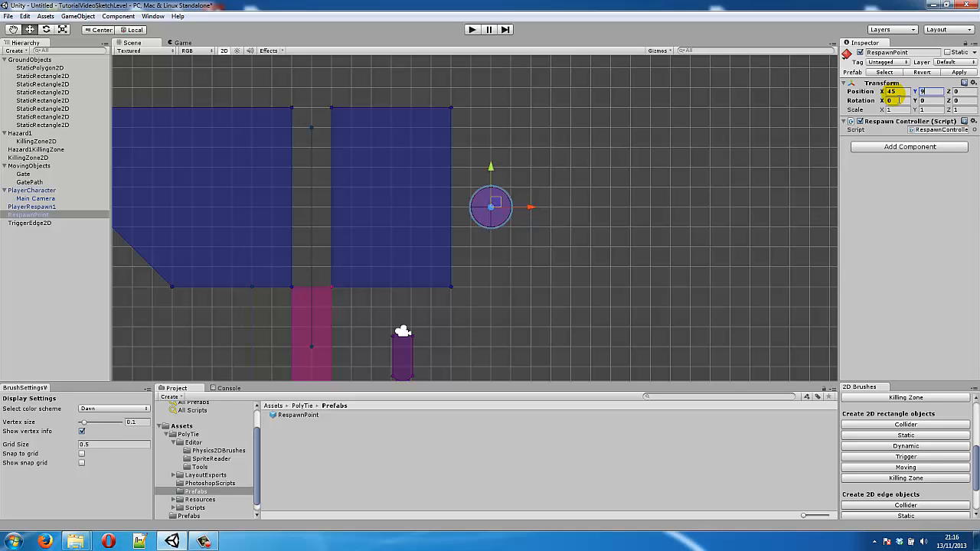
Step: Rename the new RespawnPoint object as Hazard1Respawn
middle_drag(567, 260, 548, 148)
click(57, 216)
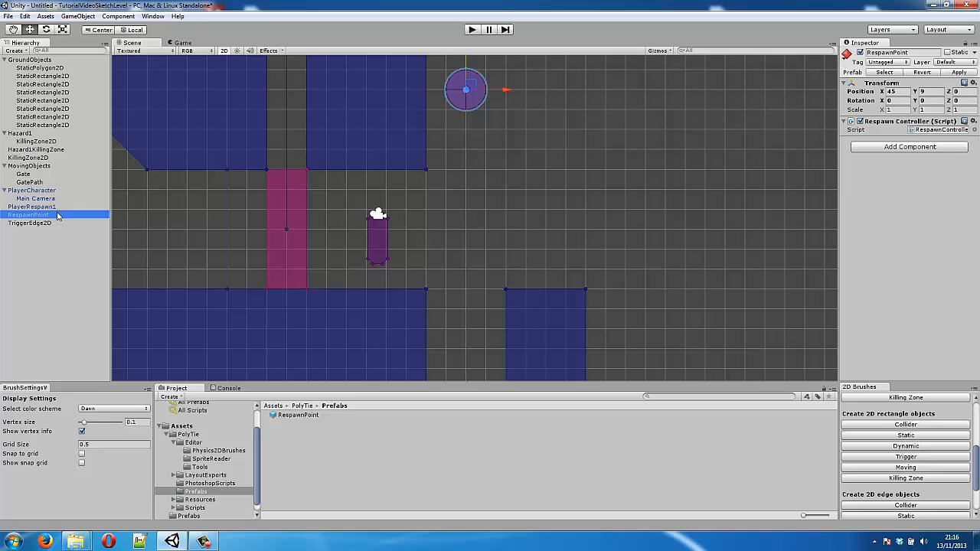
text(Hazard1)
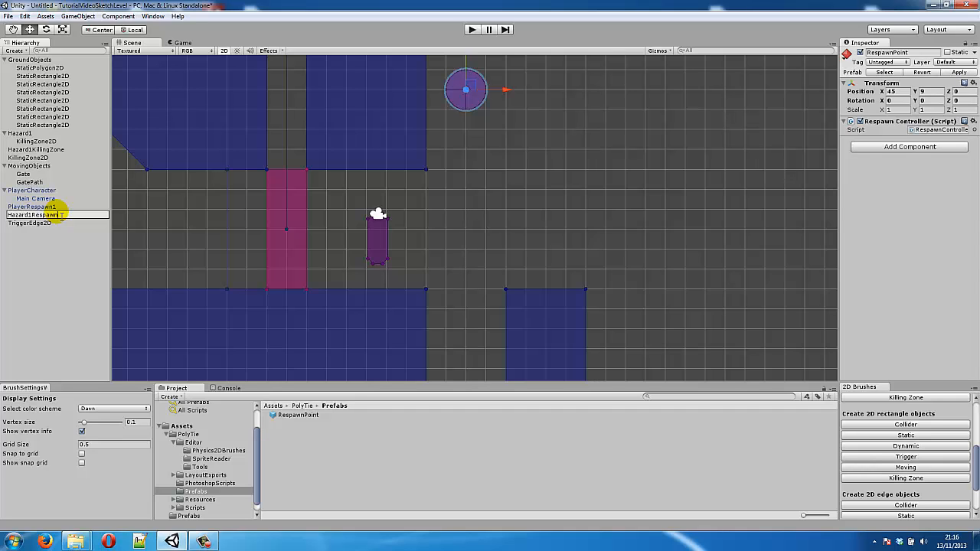
text(Respawn)
key(Return)
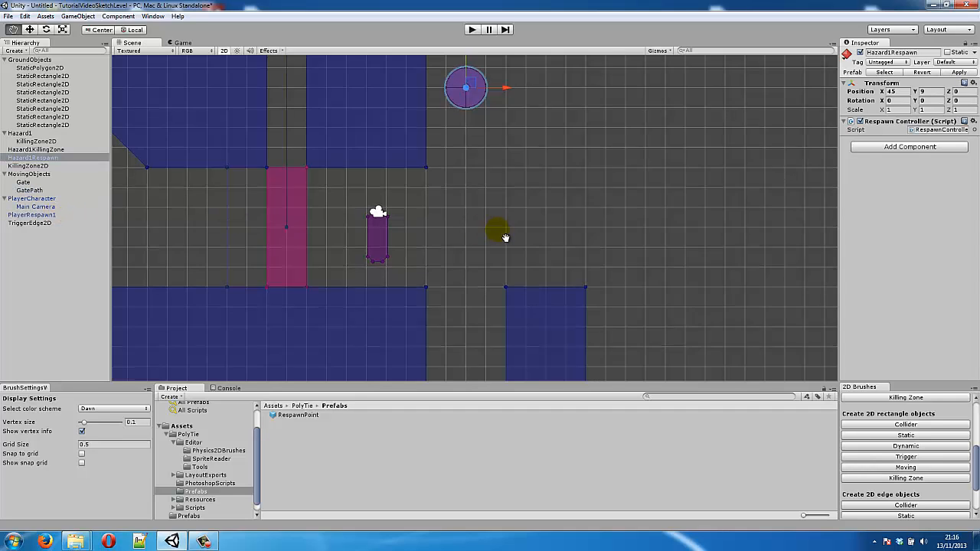
Step: Assign Hazard1Respawn as the respawn point of Hazard1KillingZone, the small zone beneath the gap
middle_drag(499, 230, 493, 164)
click(481, 360)
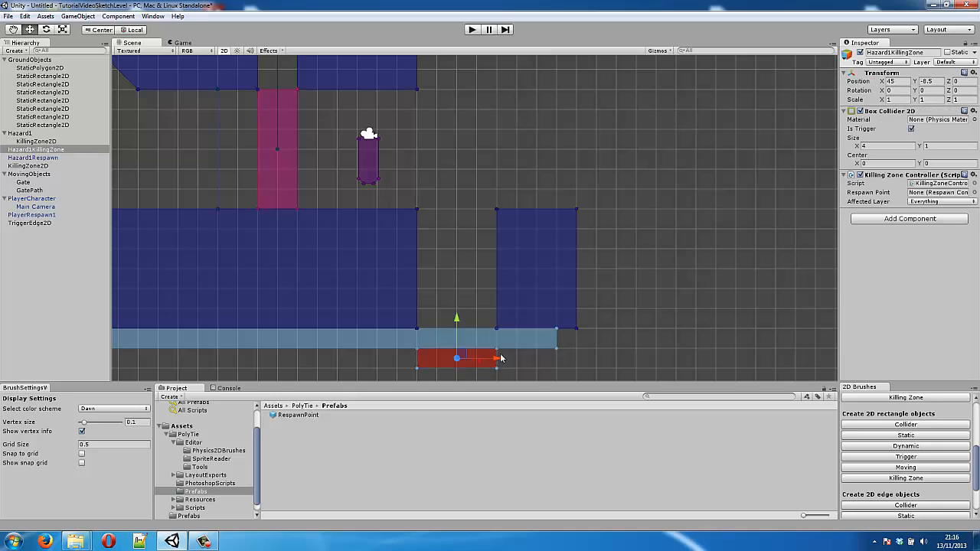
click(973, 192)
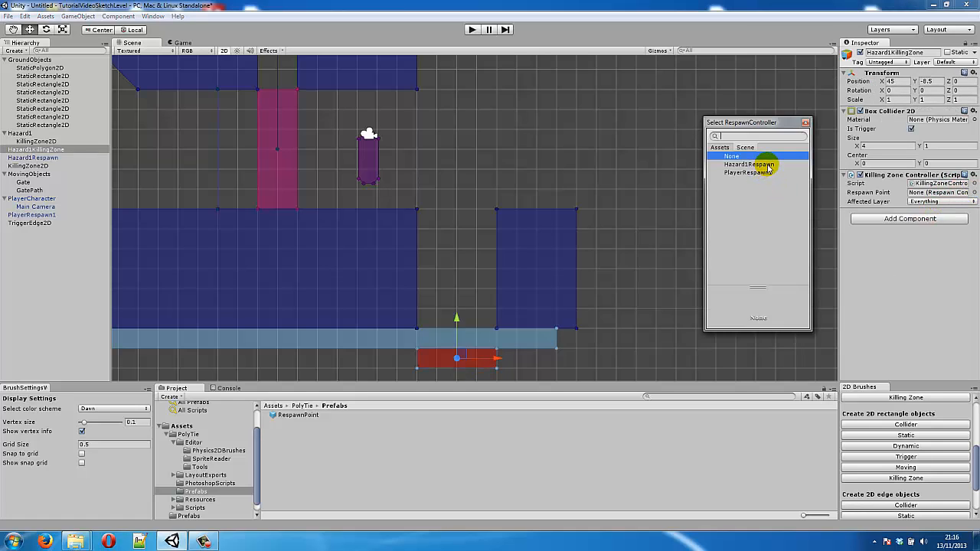
double_click(768, 166)
Step: Starting from the Hazard1 object's layer options, add a new layer named Hazard as User Layer 10
scroll(579, 165, down, 3)
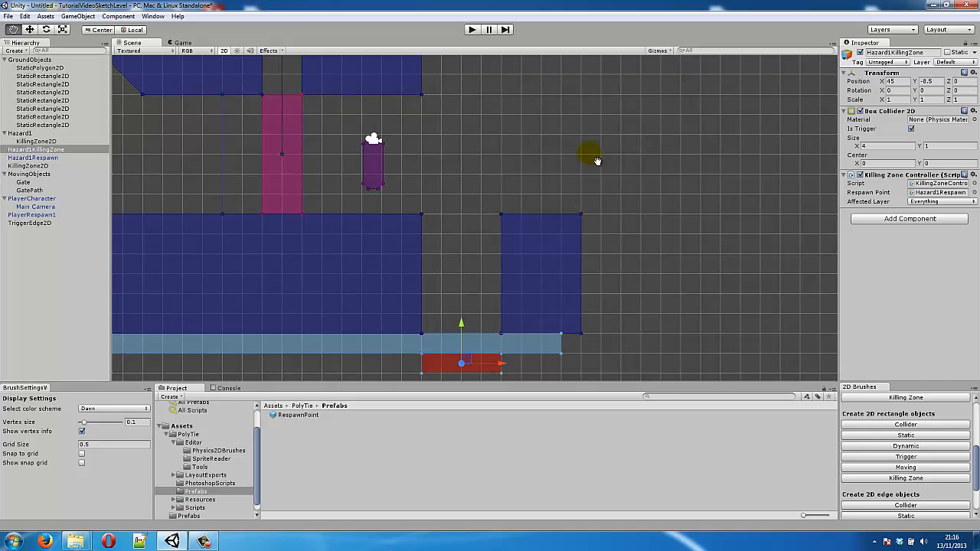
scroll(603, 185, down, 1)
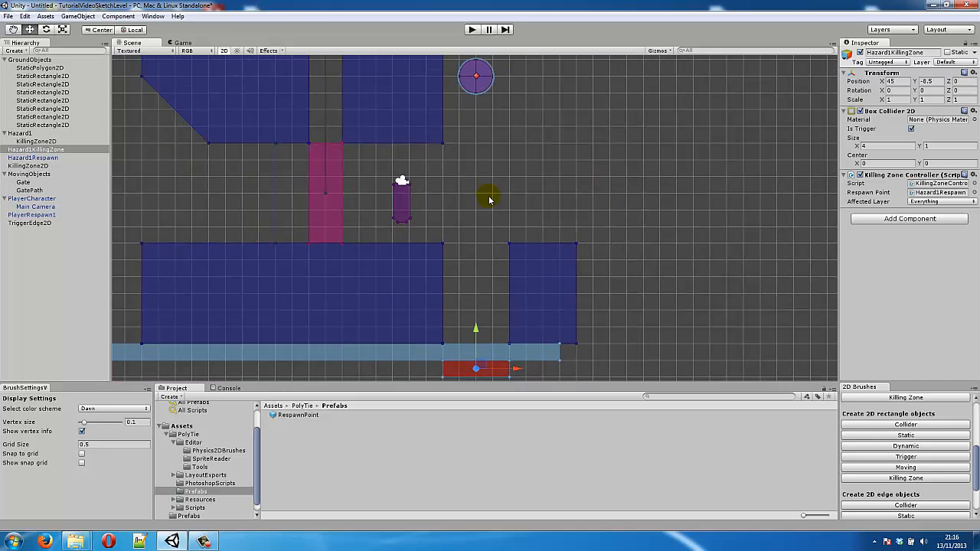
drag(556, 151, 548, 184)
click(36, 133)
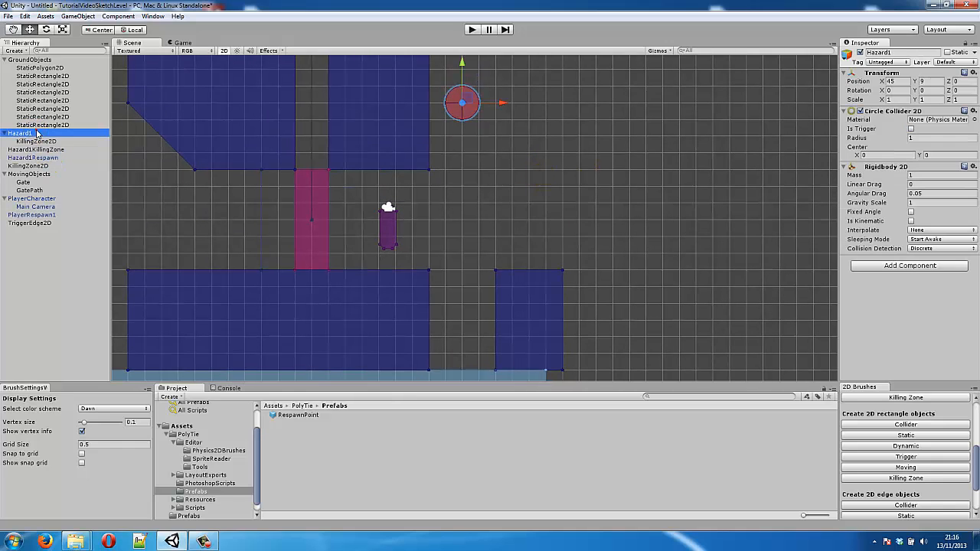
click(948, 62)
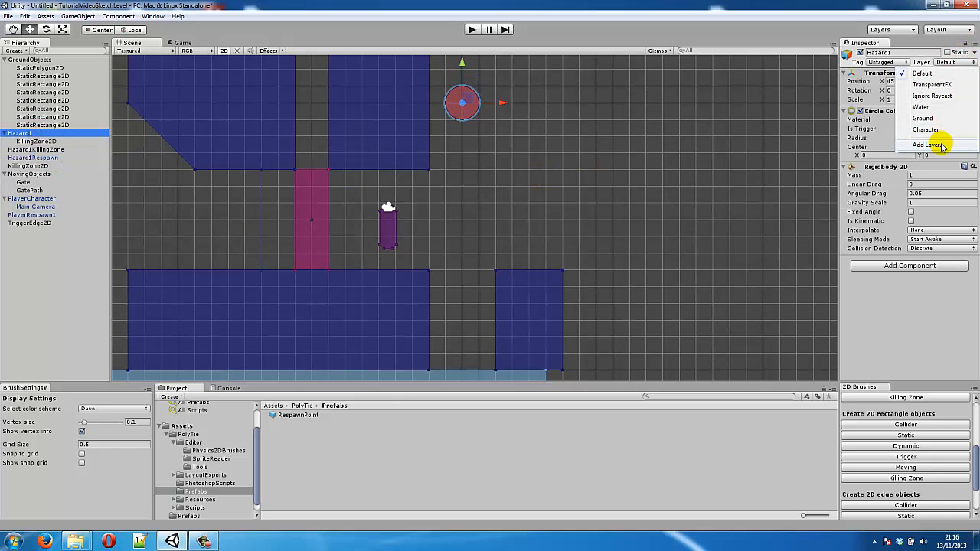
click(940, 145)
click(927, 195)
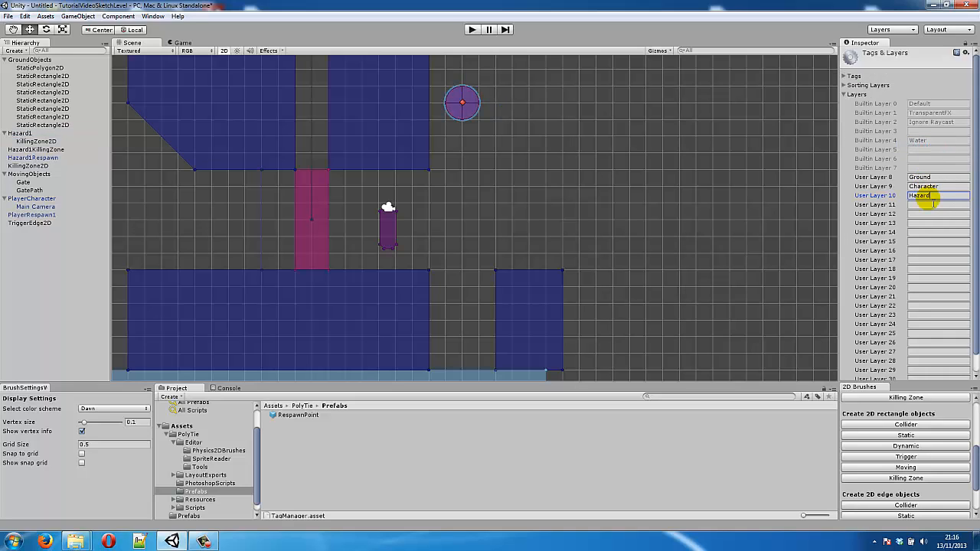
Step: Assign the Hazard layer to the Hazard1 object only, leaving its children out
click(48, 133)
click(942, 62)
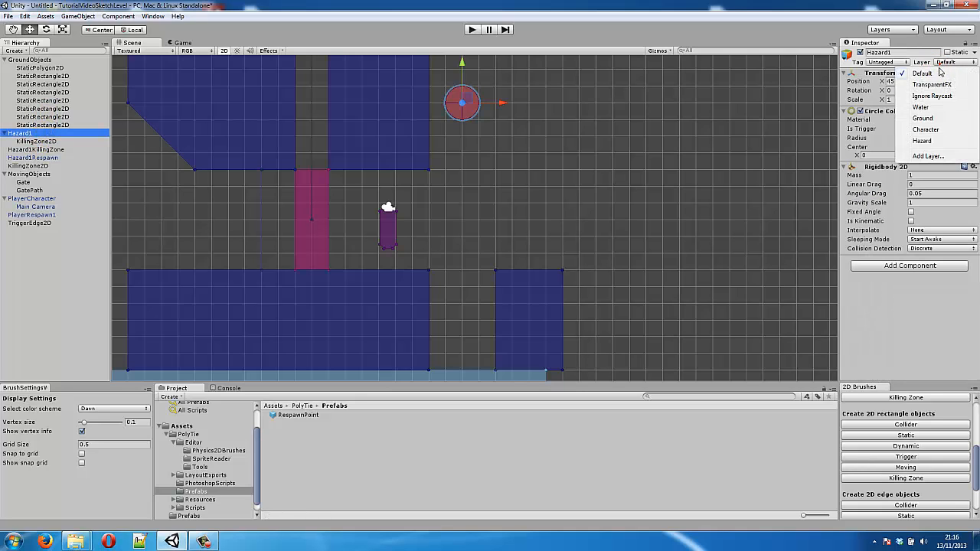
click(939, 142)
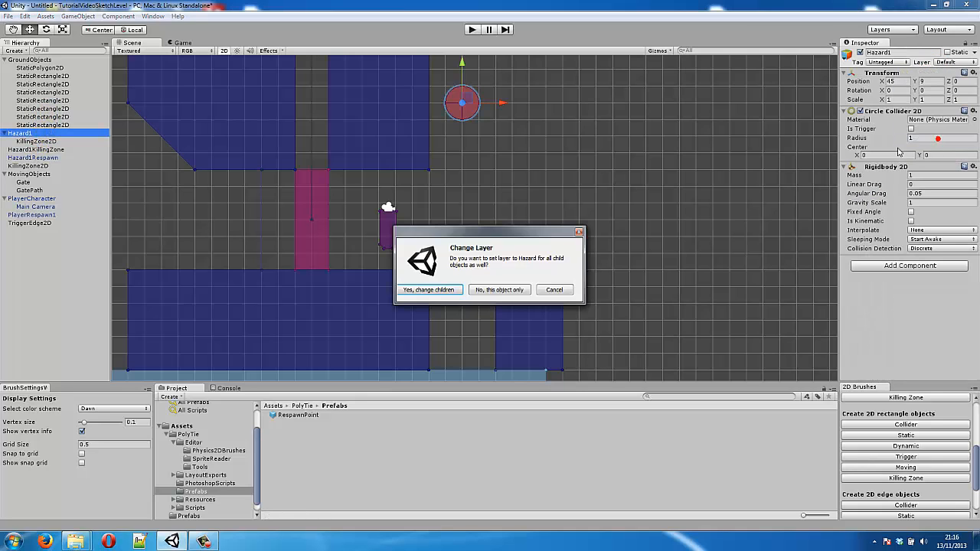
click(490, 290)
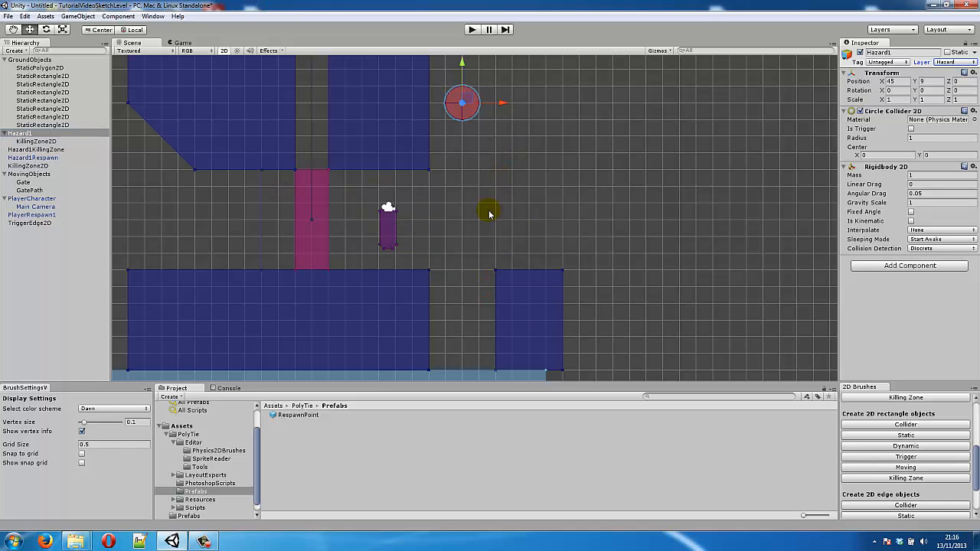
Step: Clear the affected layers of Hazard1KillingZone to Nothing and enable only the Hazard layer
middle_drag(488, 212, 474, 153)
click(461, 340)
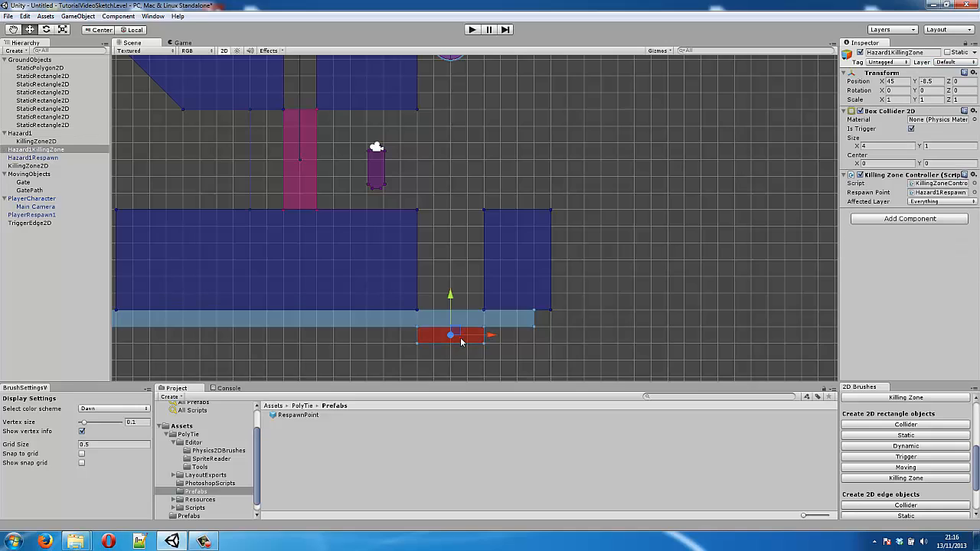
click(937, 203)
click(926, 213)
click(934, 204)
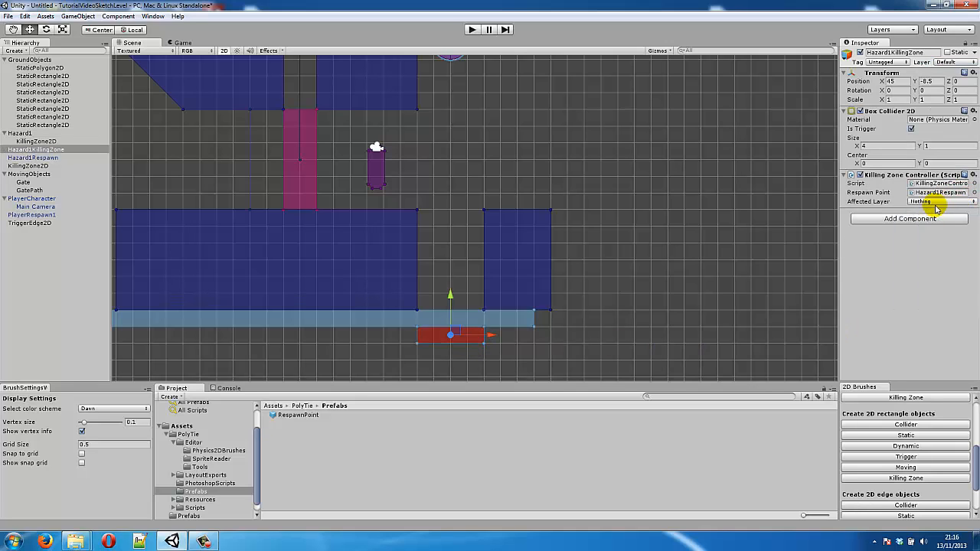
click(923, 302)
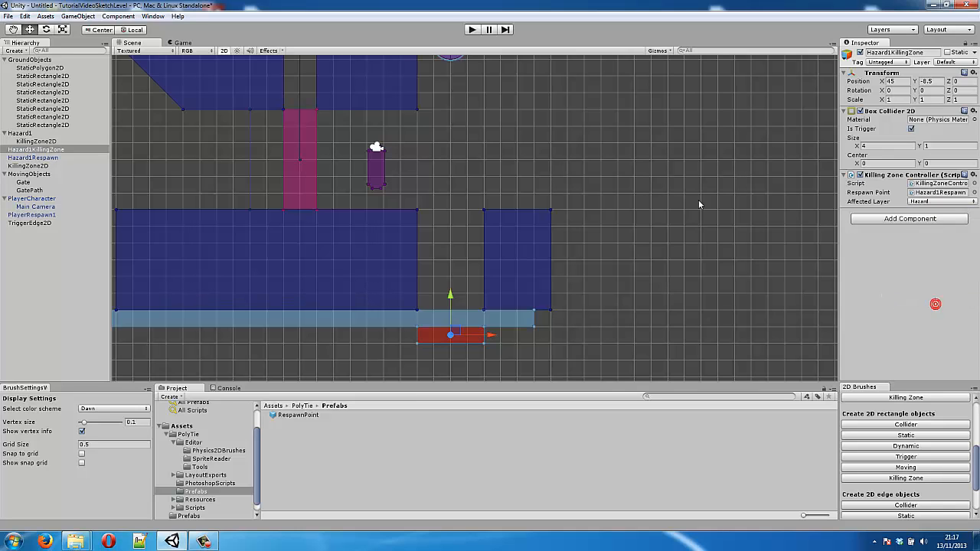
Step: Deselect the killing zone and run the game to watch how the hazard falls and respawns, and stop it
click(700, 199)
scroll(652, 183, down, 2)
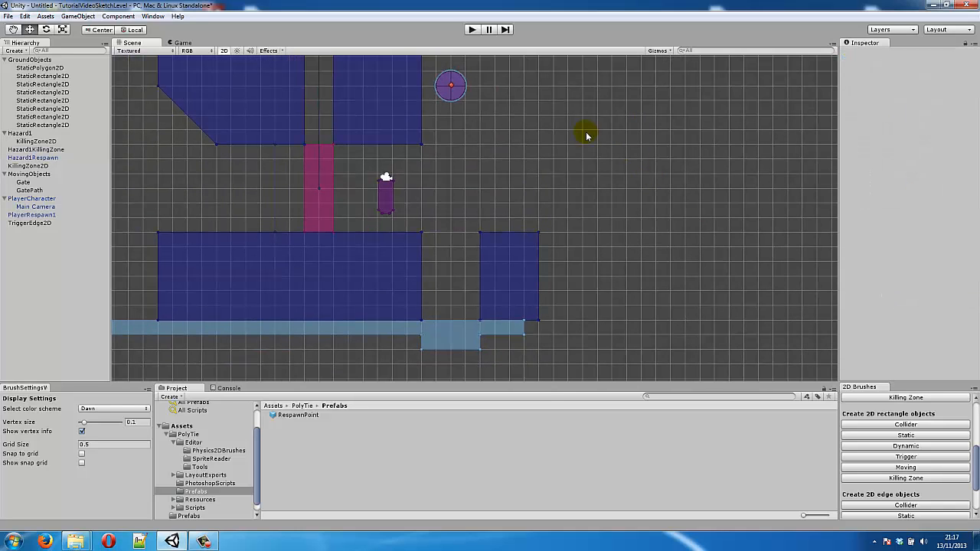
click(470, 29)
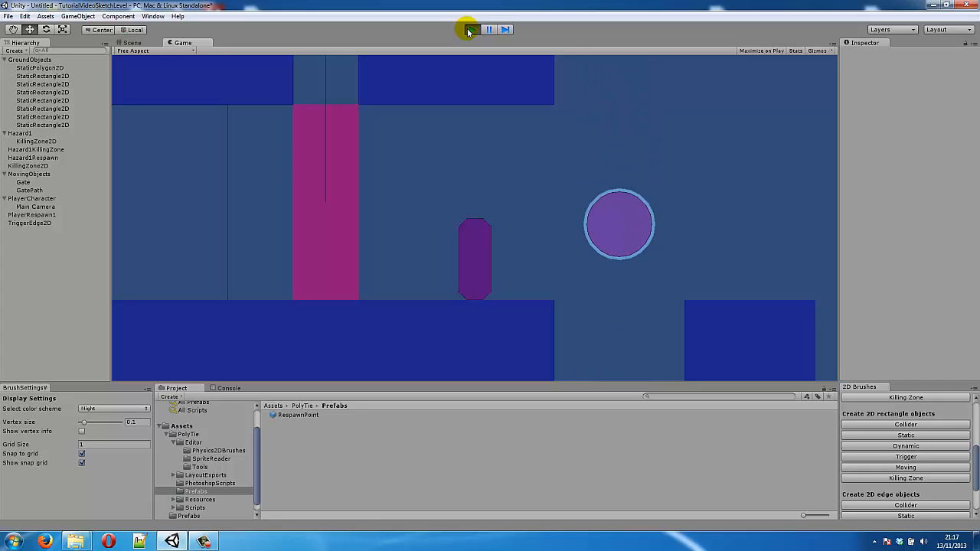
click(470, 29)
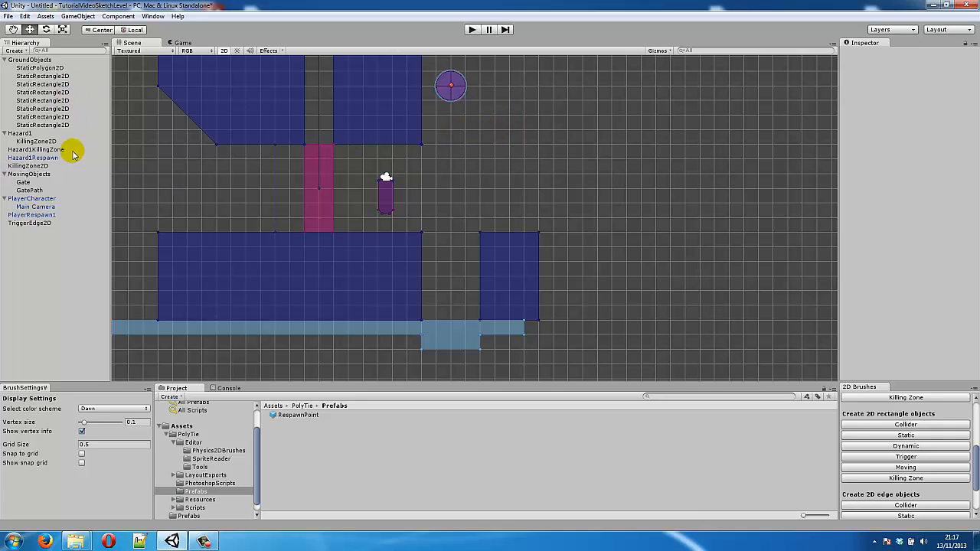
Step: Create an empty game object and name it Hazards
click(81, 17)
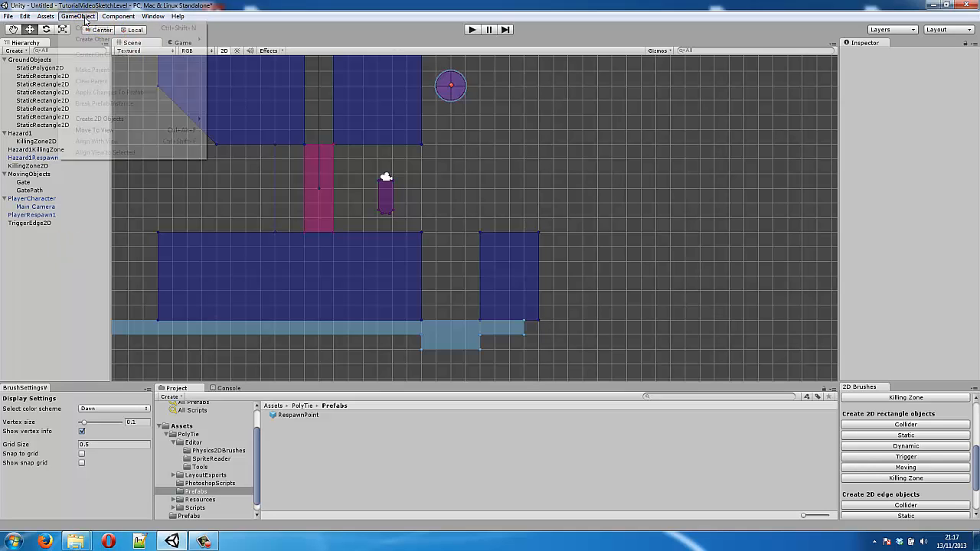
click(89, 28)
key(F2)
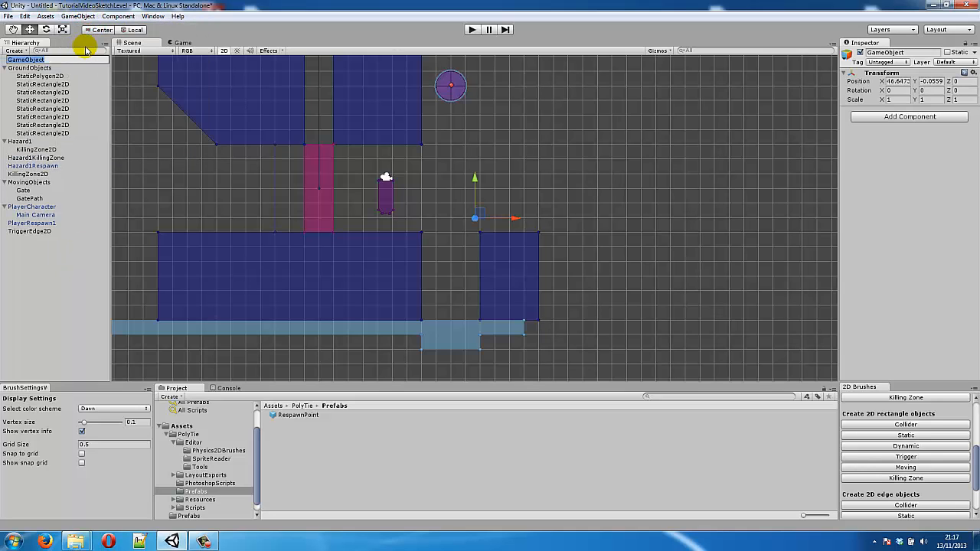
text(Hazards)
key(Return)
Step: Set the Hazards object's position to X 0 and Y 0
click(908, 82)
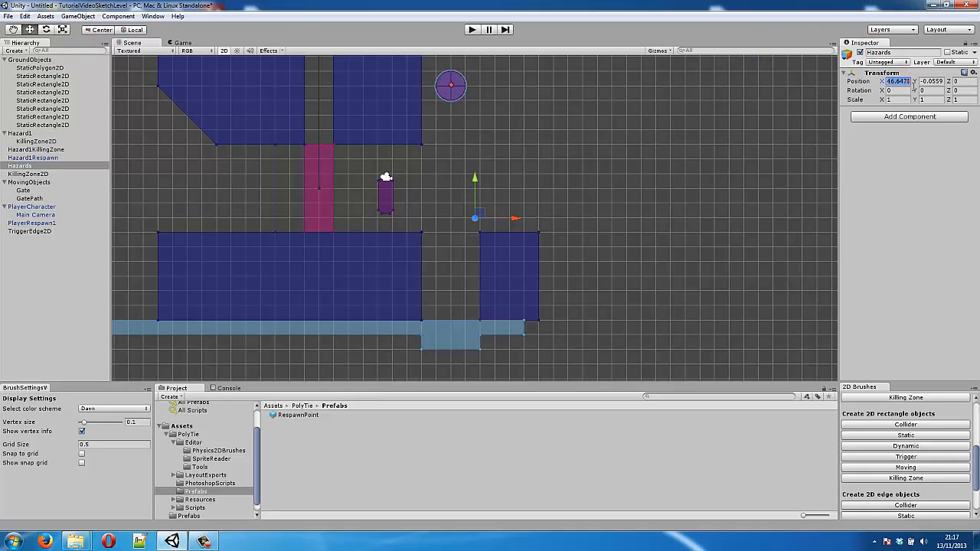
click(911, 83)
text(0)
key(Tab)
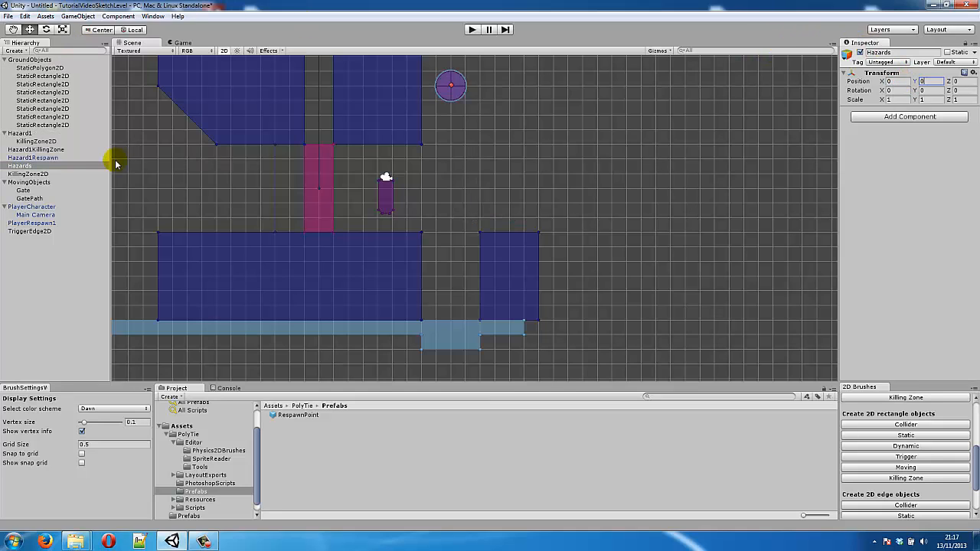
Step: Make Hazard1 a child of the Hazards object, and select Hazard1Respawn
click(5, 133)
mouse_move(17, 134)
mouse_down()
mouse_move(62, 210)
mouse_move(49, 146)
mouse_up()
click(34, 142)
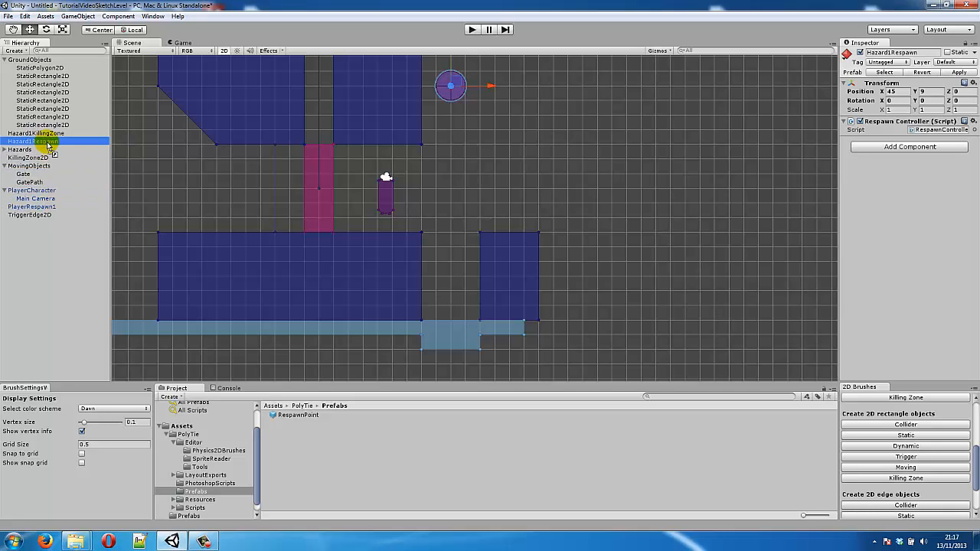
Step: Create an empty game object and name it RespawnPoints
click(78, 16)
click(84, 29)
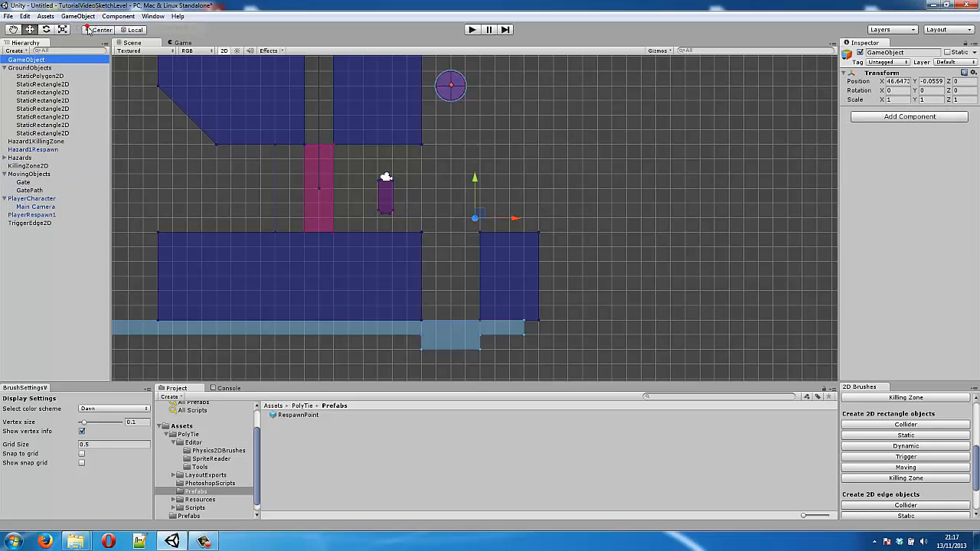
key(F2)
text(Respawn)
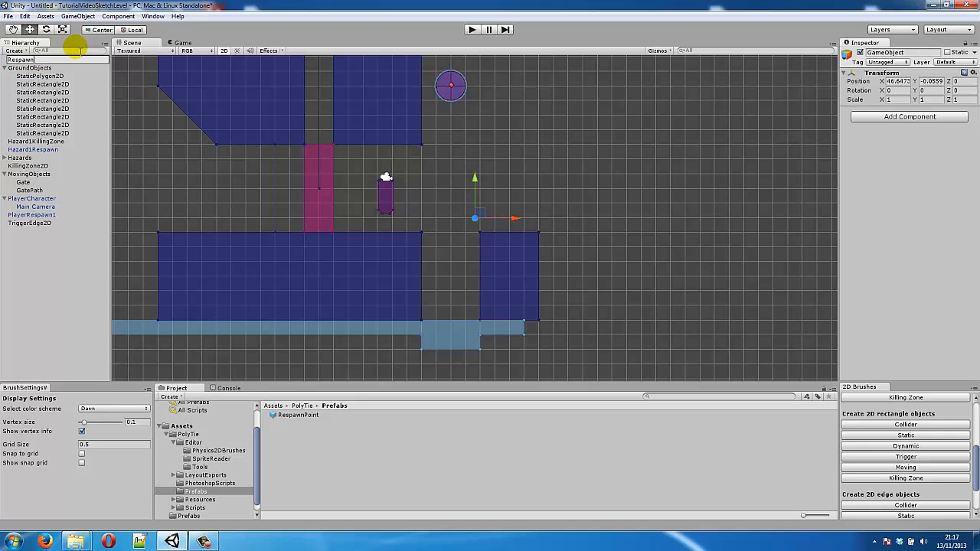
text(Points)
key(Return)
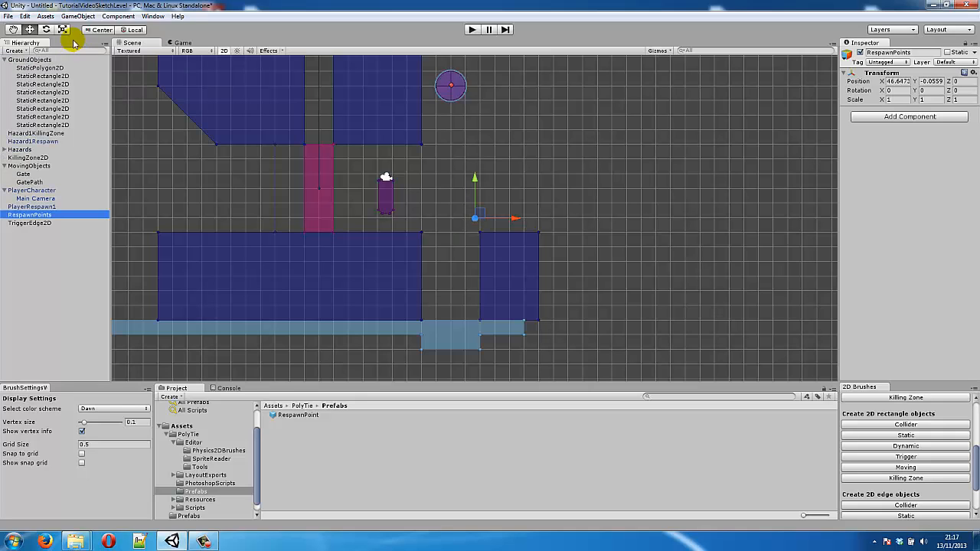
Step: Create another empty game object and name it KillingZones
click(79, 16)
click(71, 29)
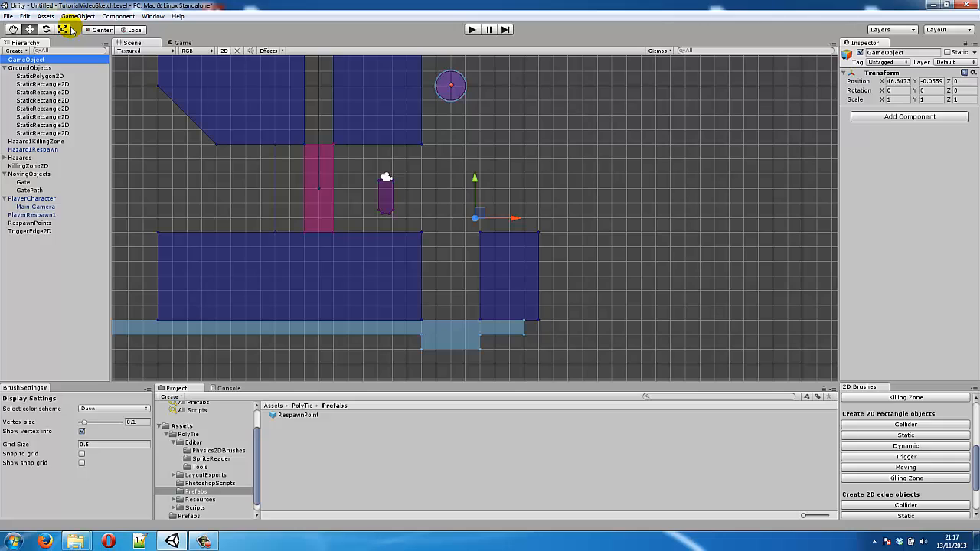
key(F2)
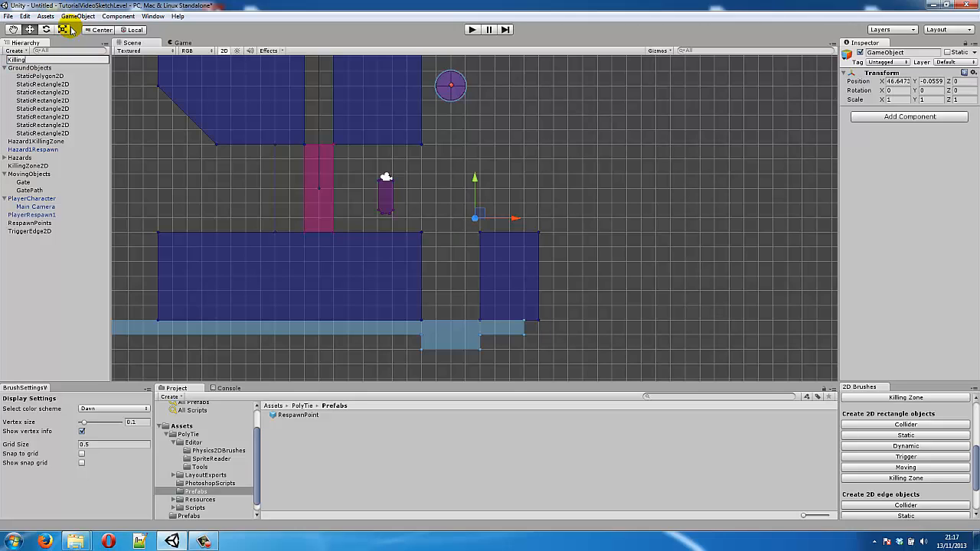
text(KillingZones)
key(Return)
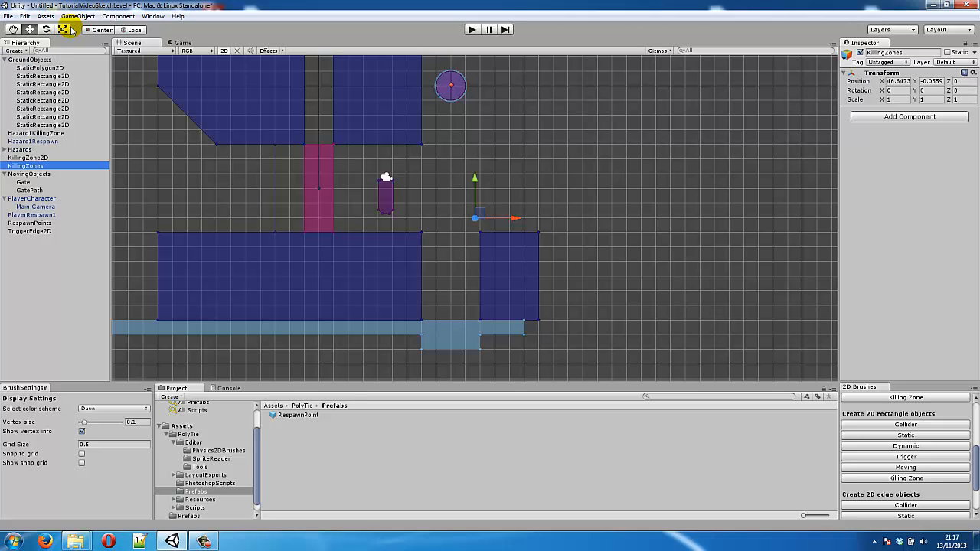
Step: Make the killing zones children of KillingZones and the respawn points children of RespawnPoints
click(36, 158)
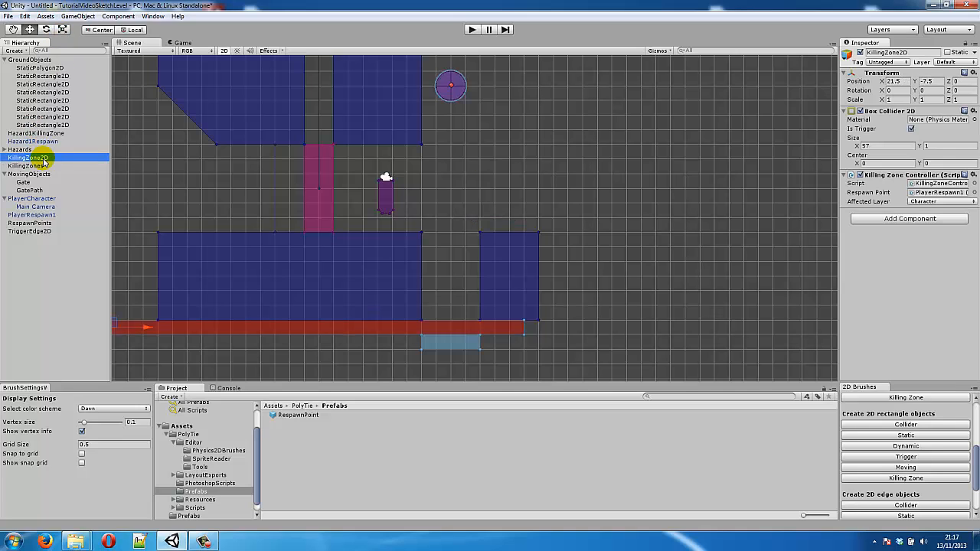
drag(43, 161, 48, 193)
click(596, 193)
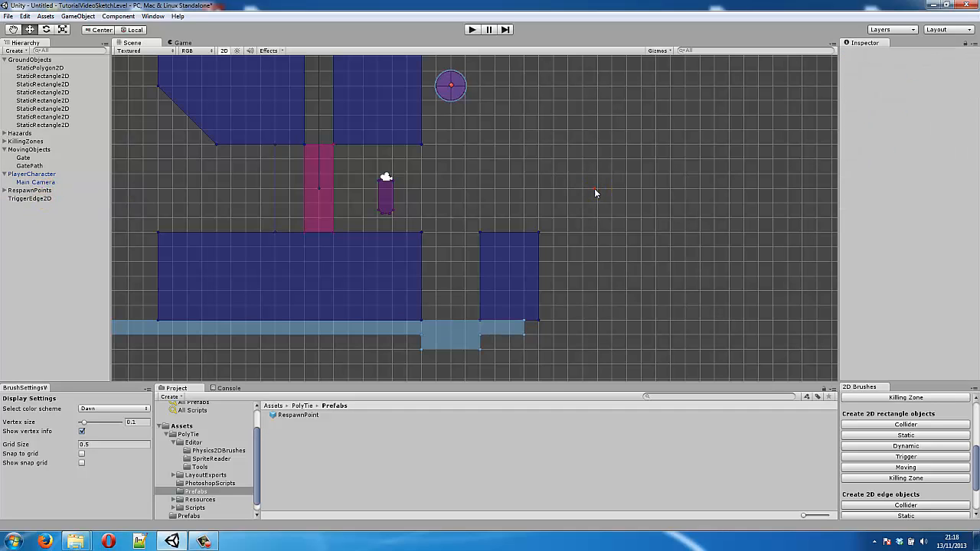
Step: Duplicate the upper ground block beside Hazard1, narrow the copy to 4 units and place it at X 49, Y 9.5
middle_drag(647, 143, 606, 210)
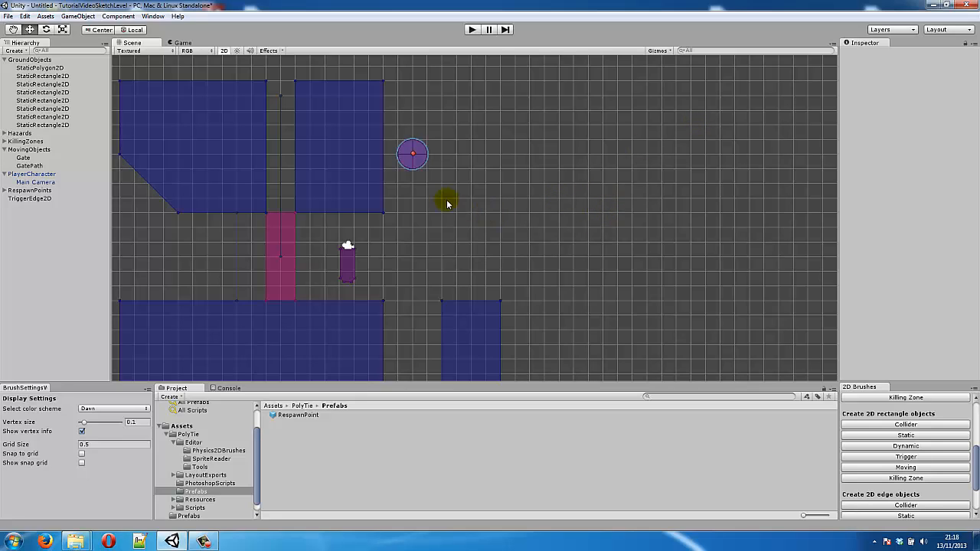
click(346, 170)
key(ctrl+d)
drag(372, 149, 501, 138)
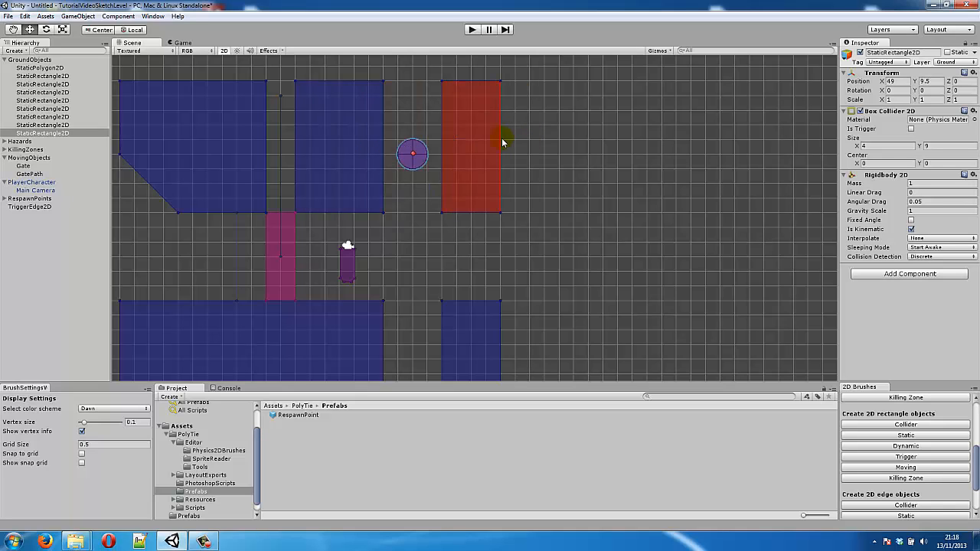
Step: Duplicate the upper and lower ground blocks at X 49 twice, spacing the pairs 8 units apart with the last pair at X 65
middle_drag(564, 202, 533, 154)
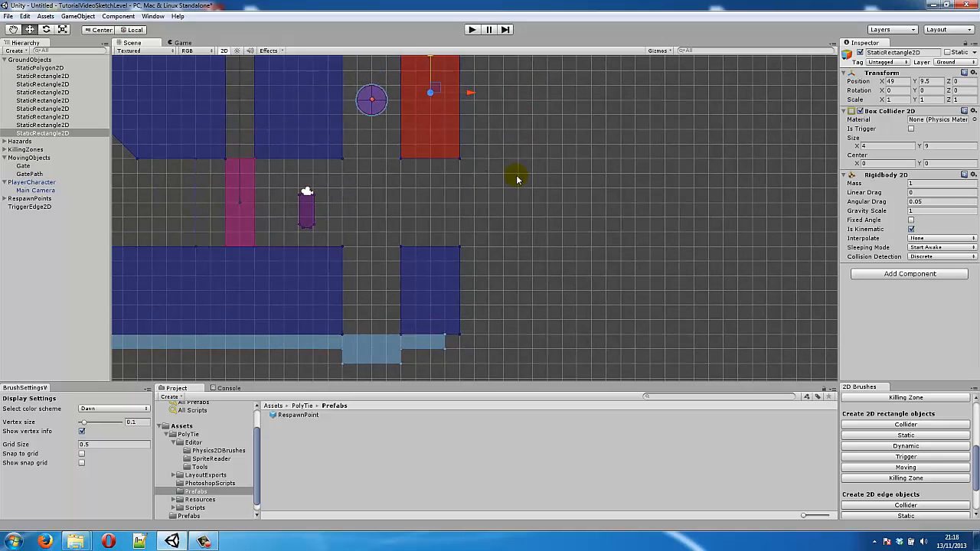
click(428, 284)
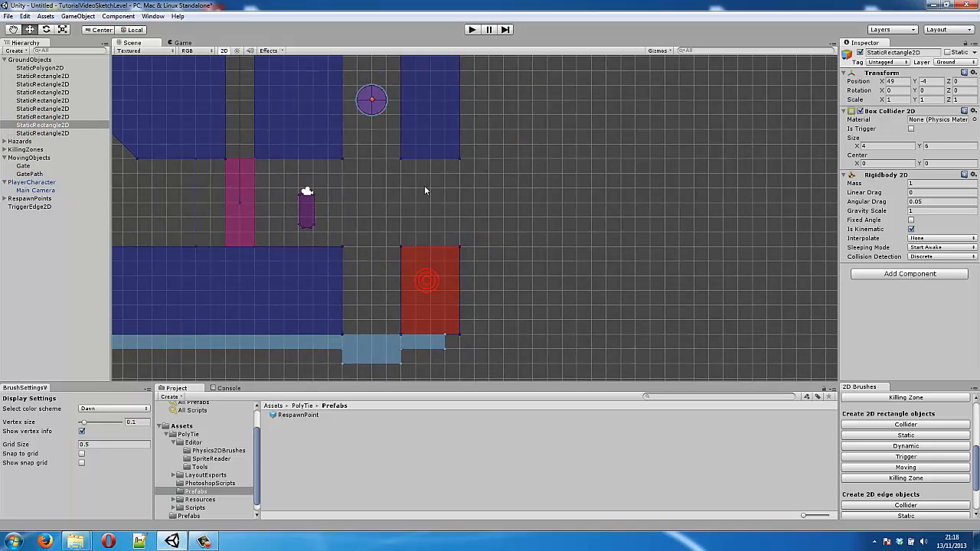
ctrl+click(52, 135)
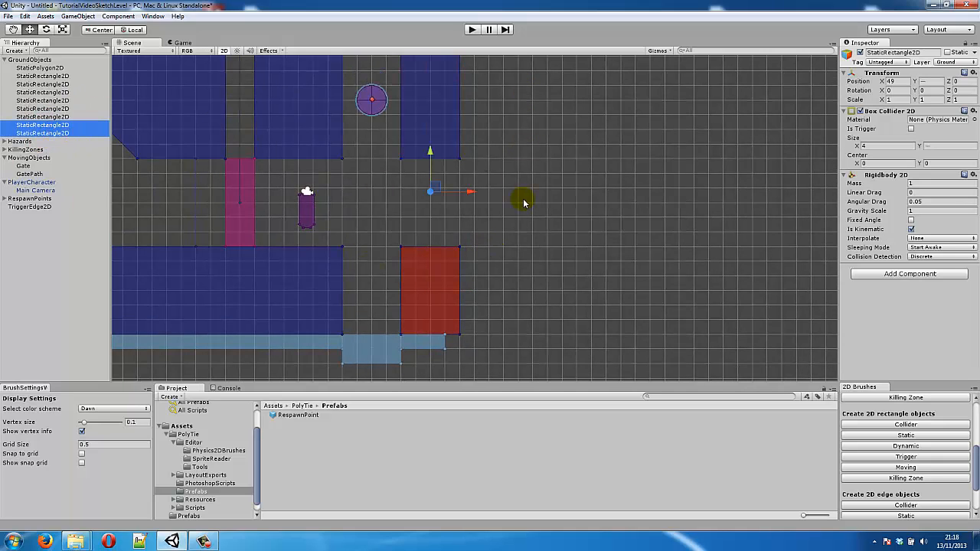
key(ctrl+d)
drag(459, 193, 683, 203)
key(ctrl+d)
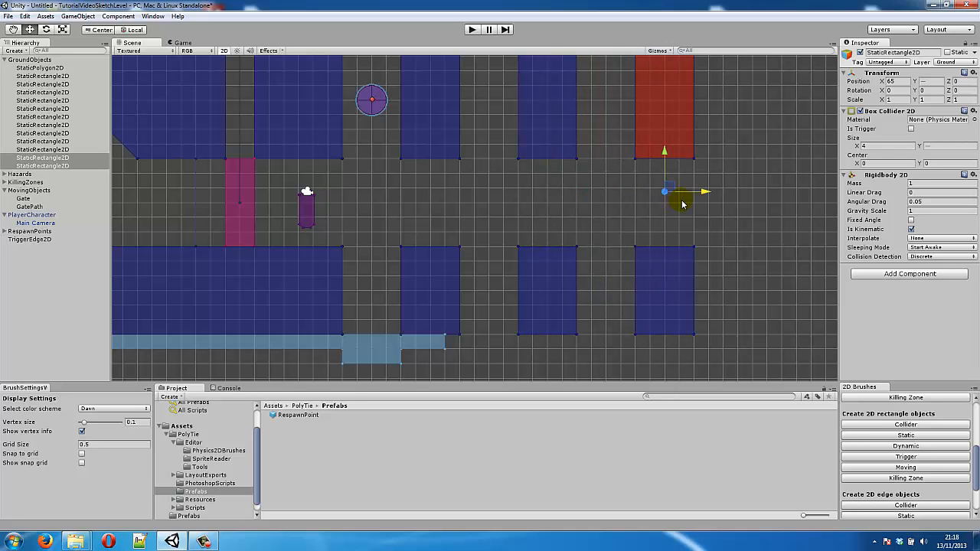
click(583, 227)
Step: Duplicate Hazard1 and place the copy in the second gap at X 53, Y 12
middle_drag(442, 226, 447, 279)
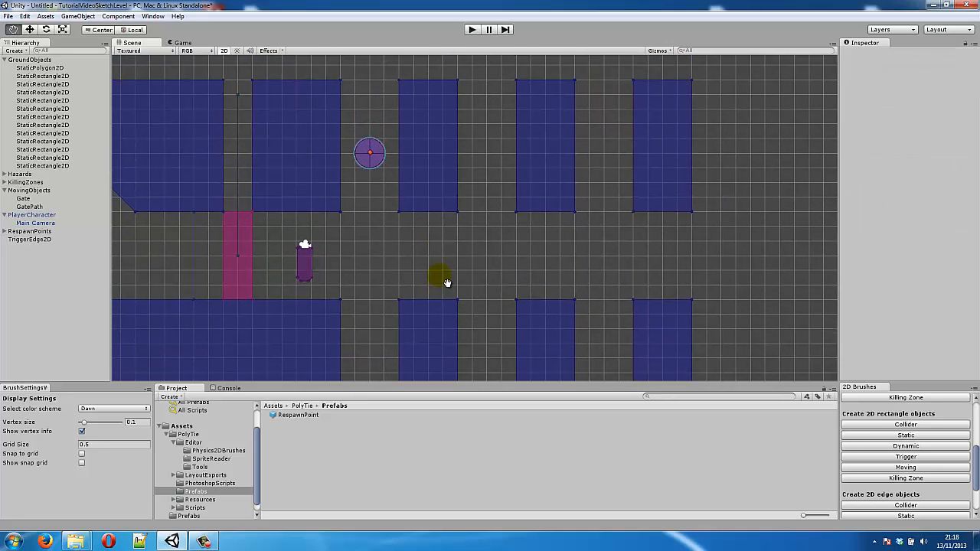
click(5, 174)
click(23, 183)
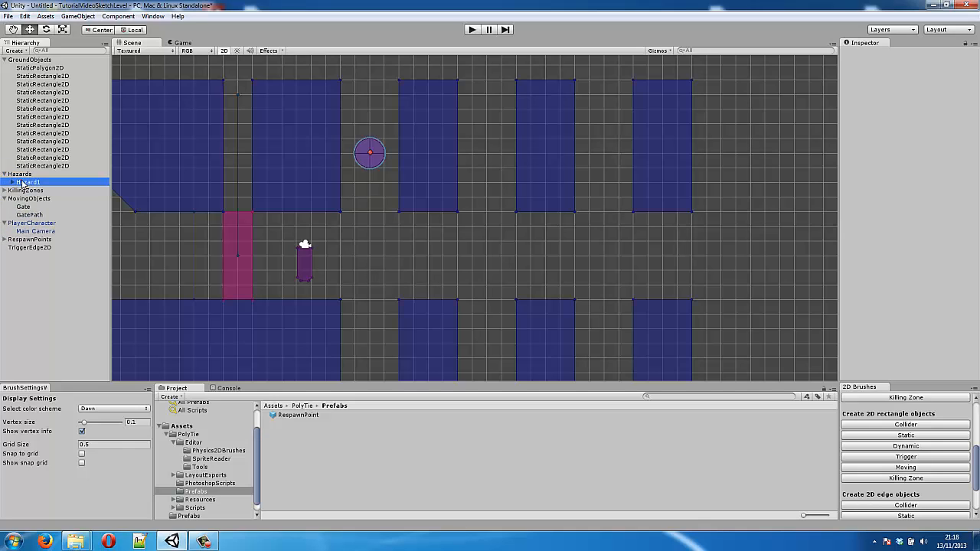
key(ctrl+d)
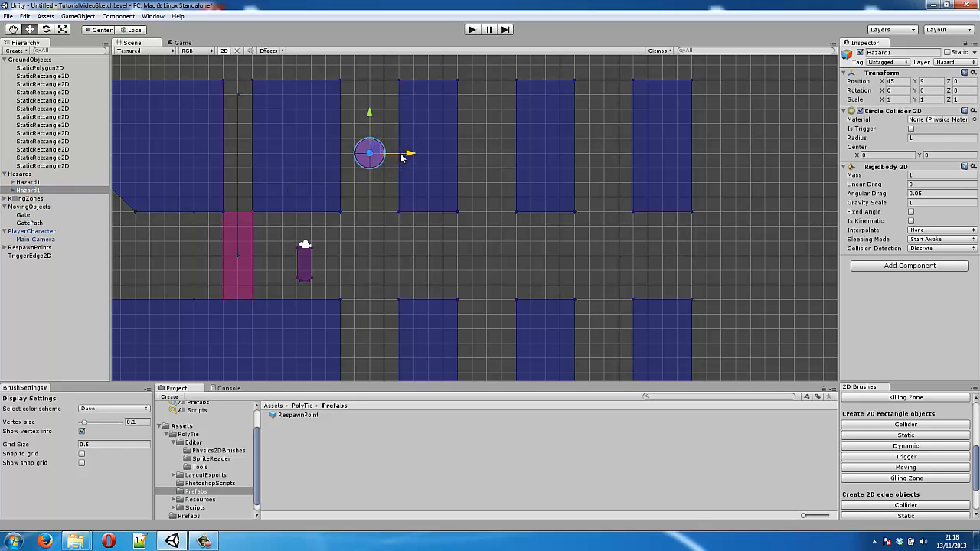
drag(400, 163, 487, 72)
middle_drag(474, 182, 421, 245)
Step: Duplicate the hazard in the second gap and place the new copy in the third gap at X 61, Y 9
key(ctrl+d)
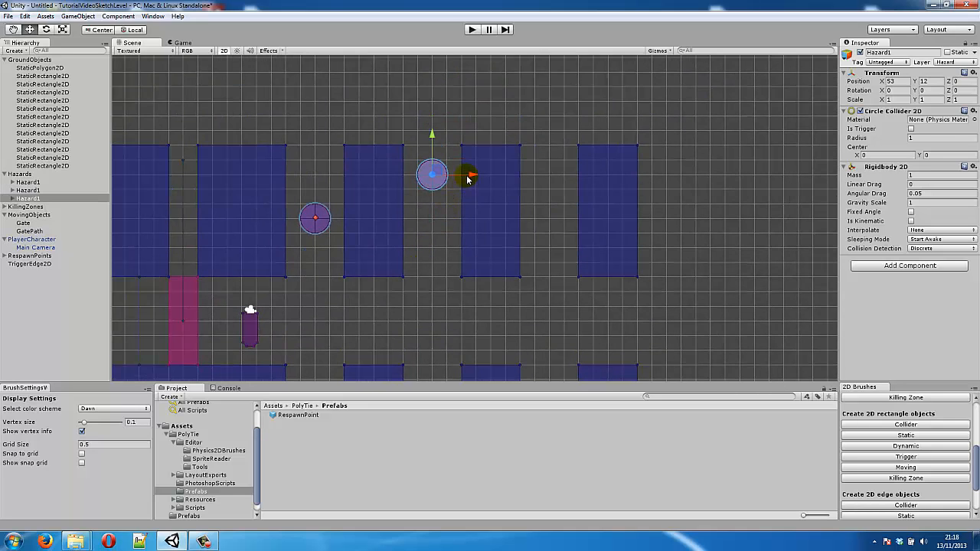
drag(468, 178, 588, 176)
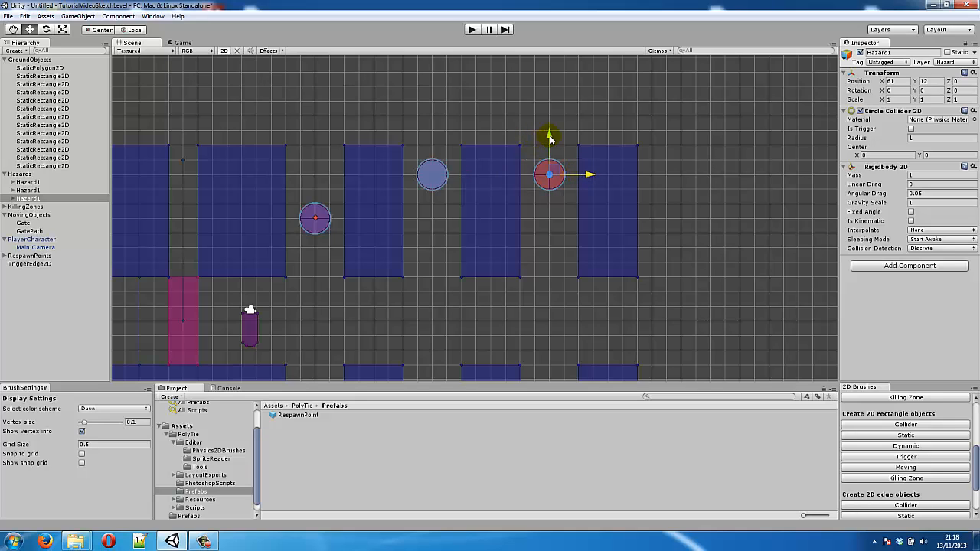
drag(549, 138, 535, 195)
click(534, 124)
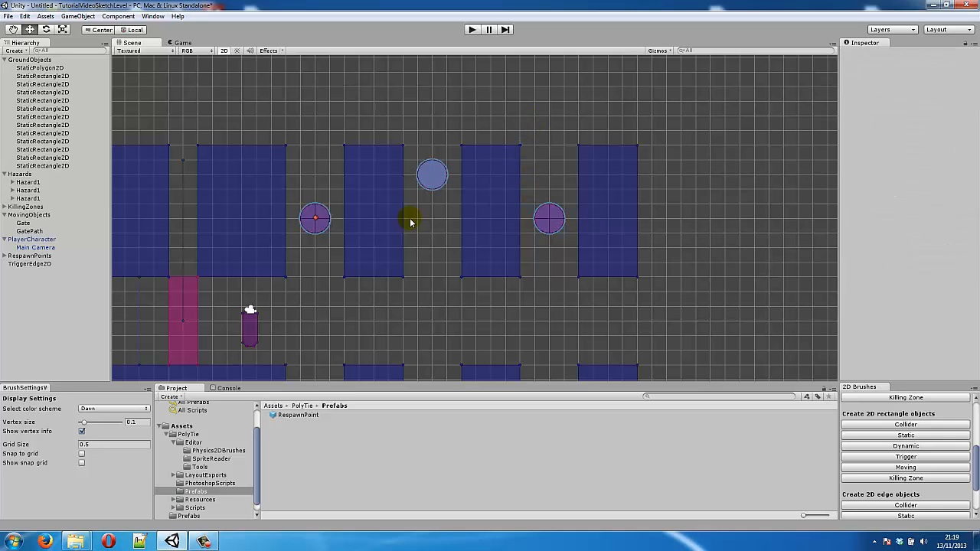
Step: Rename the hazard copy in the second gap as Hazard2
middle_drag(442, 254, 501, 201)
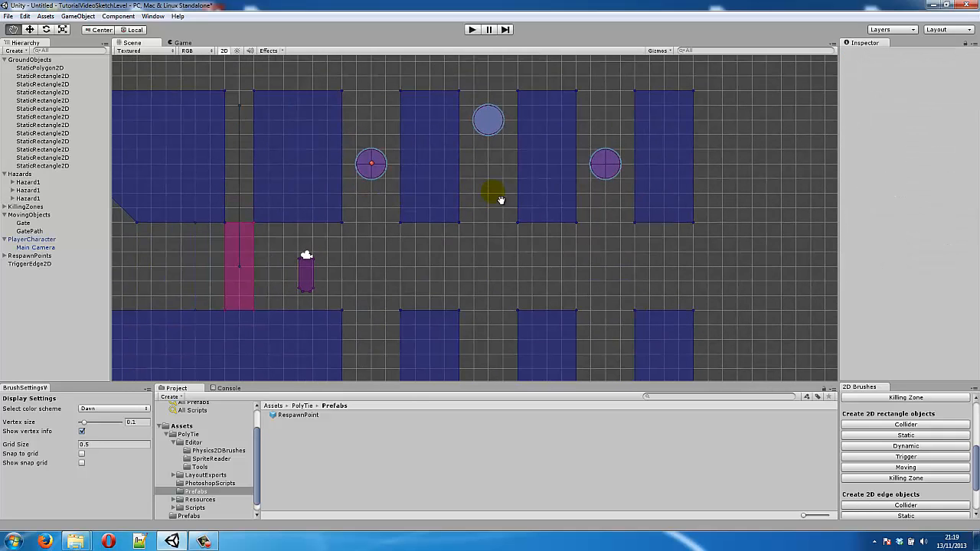
click(492, 124)
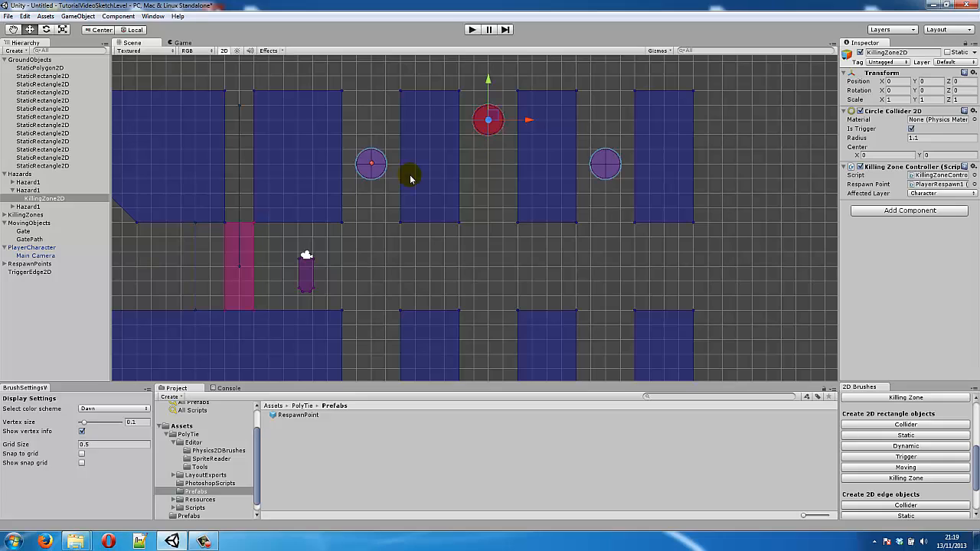
click(27, 190)
click(28, 190)
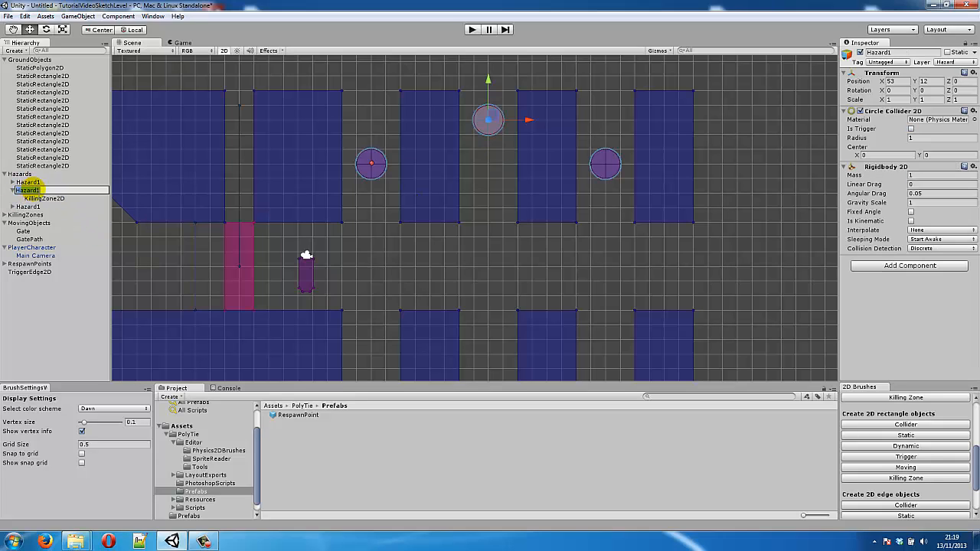
click(45, 190)
key(Return)
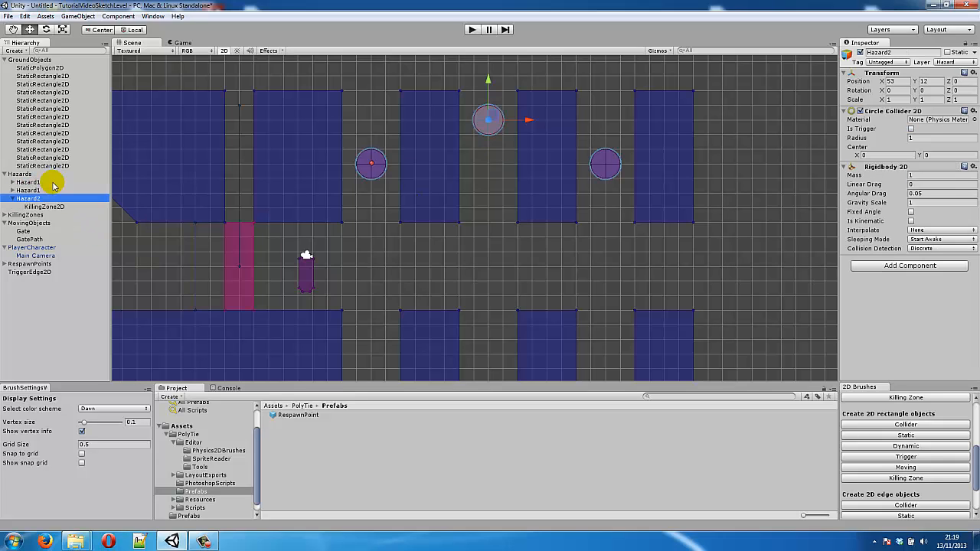
Step: Rename the hazard copy in the third gap as Hazard3
click(54, 187)
click(53, 187)
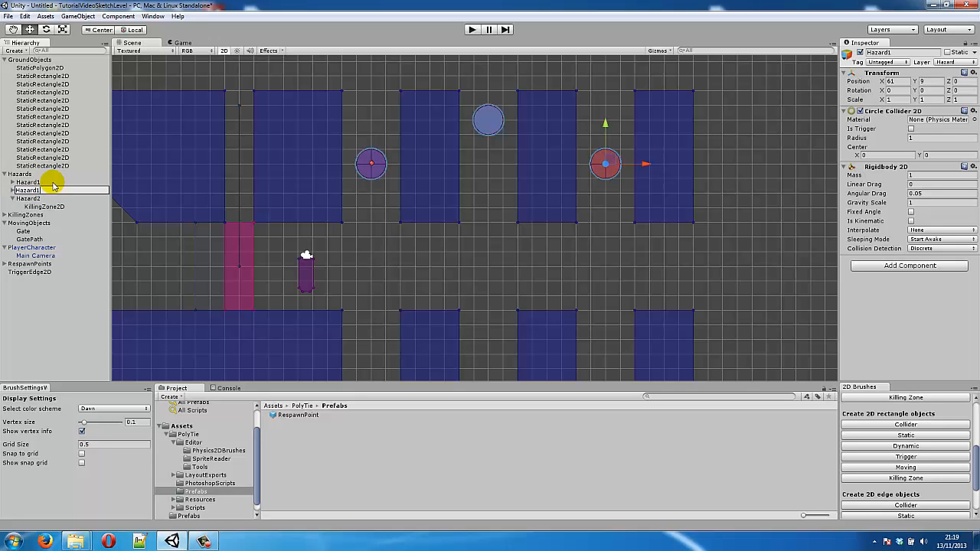
text(3)
key(Return)
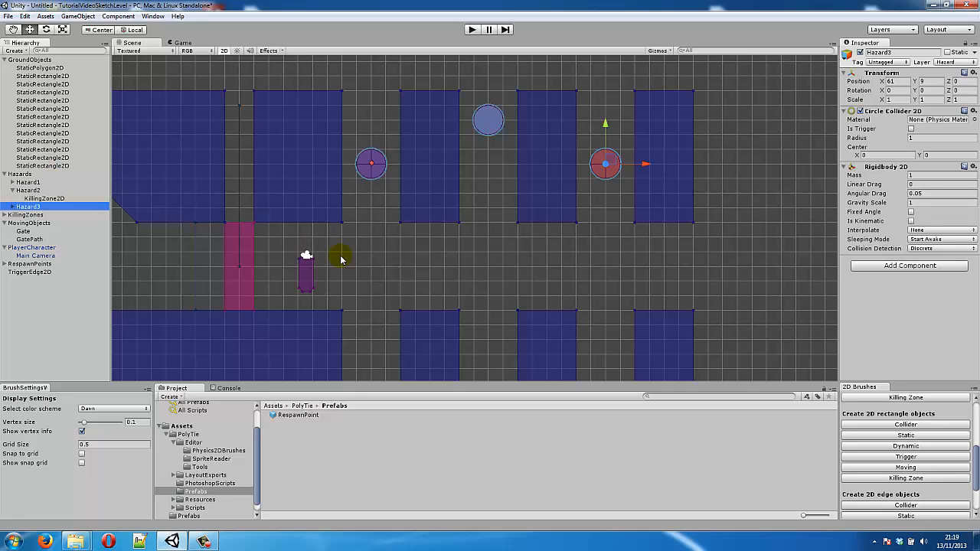
Step: Extend the long KillingZone2D beneath the ground to 74 units wide, reaching the far edge of the last block
middle_drag(444, 279, 429, 129)
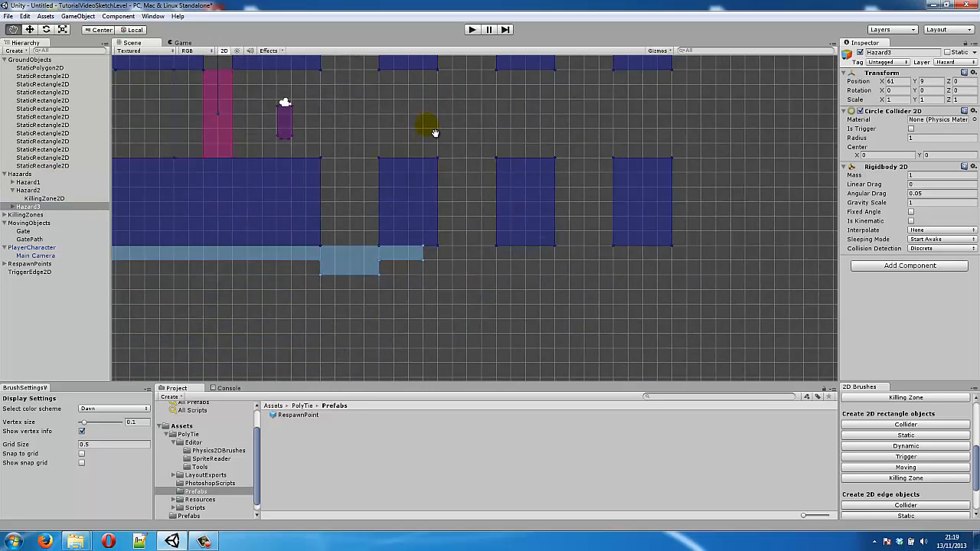
click(369, 259)
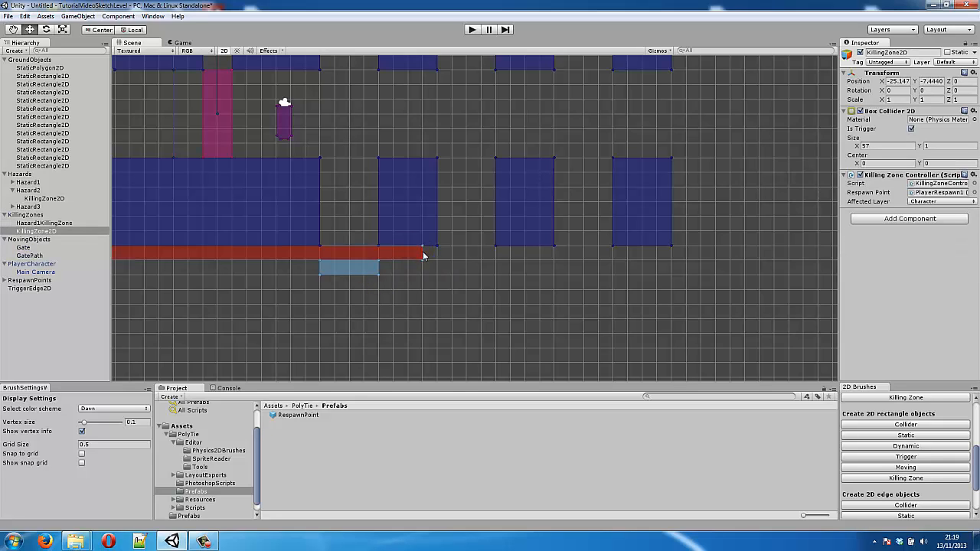
drag(423, 254, 668, 258)
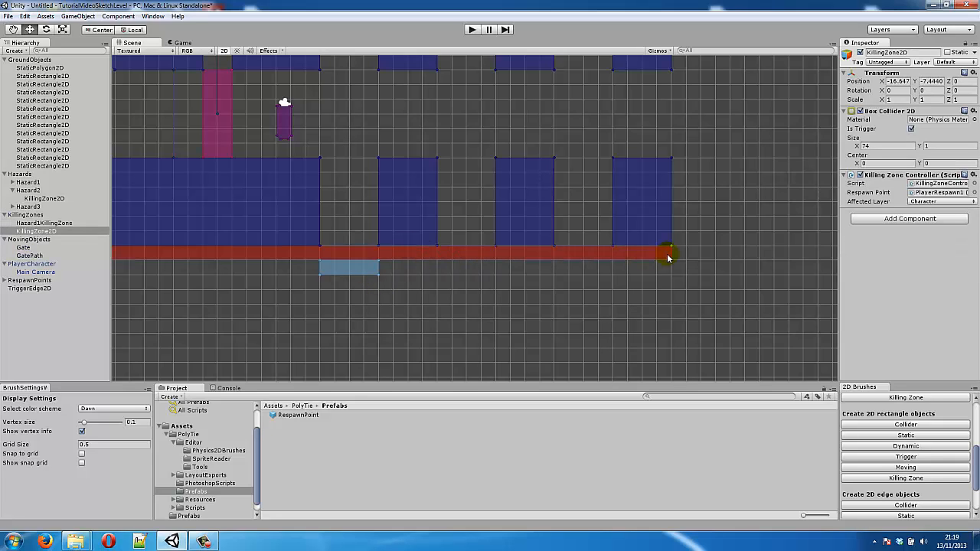
Step: Duplicate Hazard1KillingZone twice and place the copies beneath the second and third gaps
click(341, 268)
key(ctrl+d)
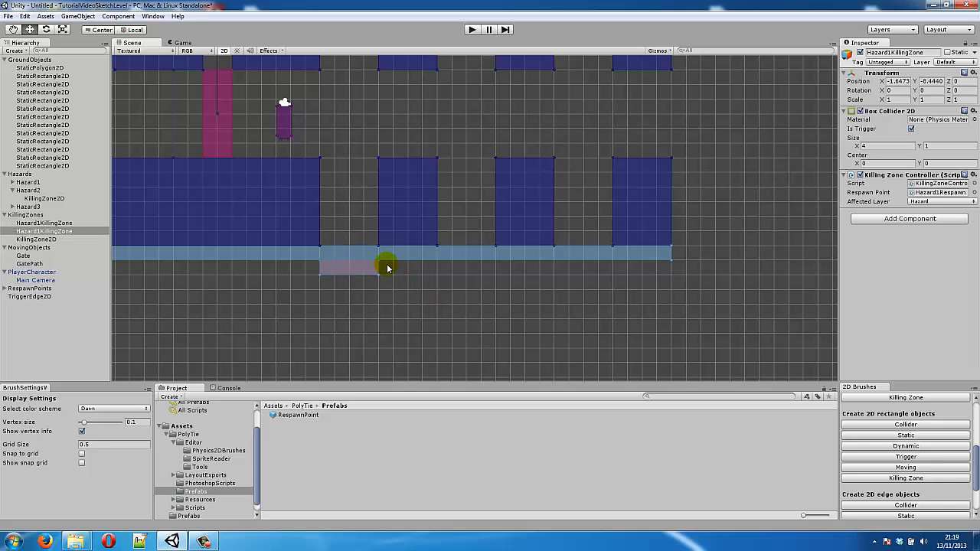
middle_drag(430, 304, 414, 277)
drag(372, 243, 598, 250)
key(ctrl+d)
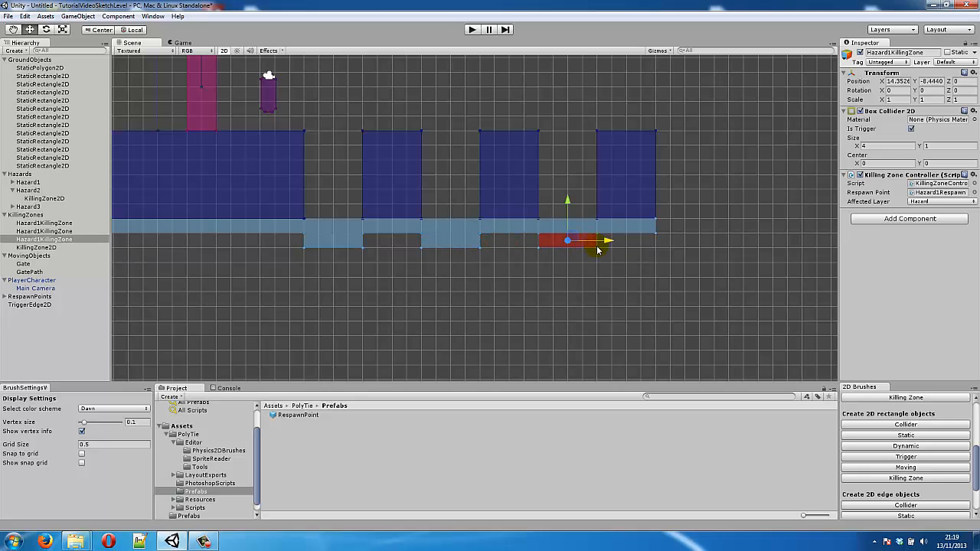
Step: Rename the killing zone under the second gap Hazard2KillingZone and the one under the third gap Hazard3KillingZone
click(53, 231)
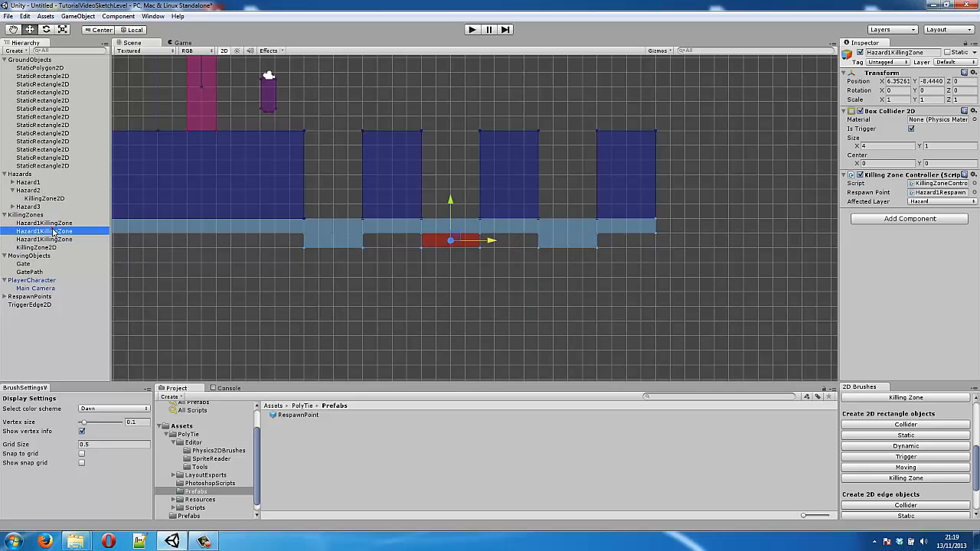
click(51, 232)
click(44, 232)
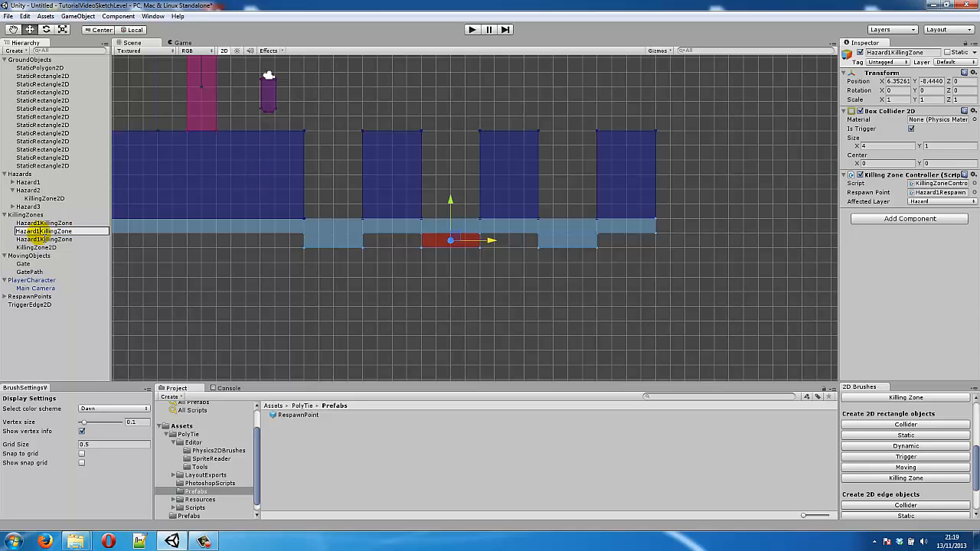
key(Return)
click(42, 231)
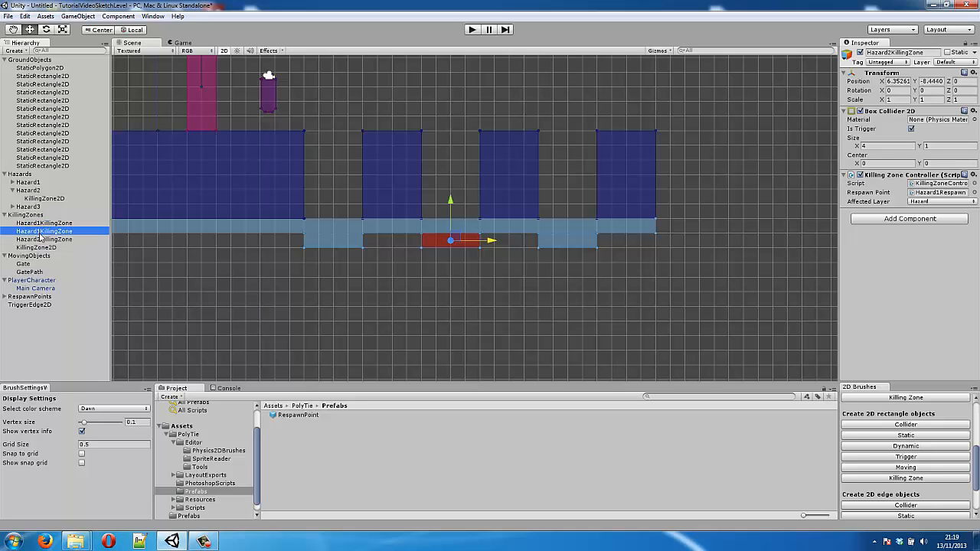
click(41, 231)
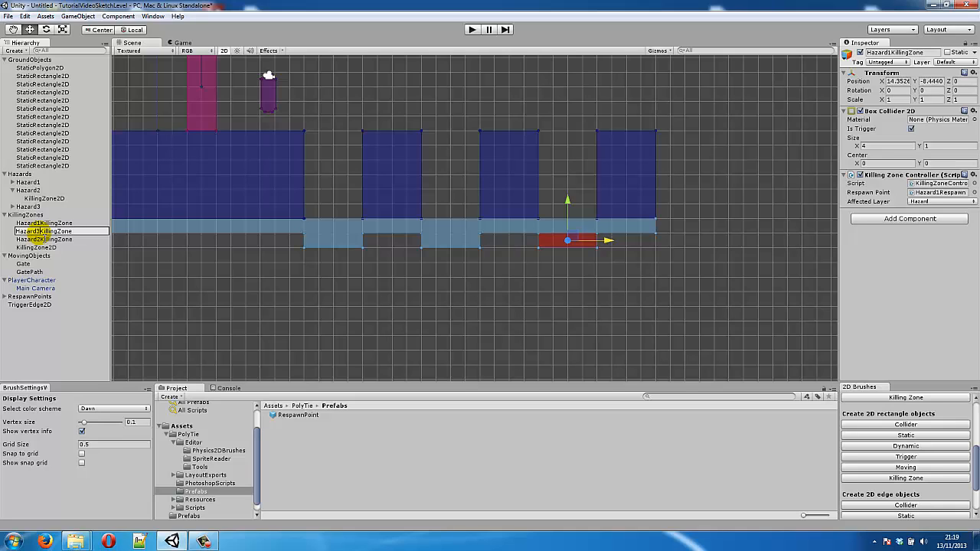
key(Return)
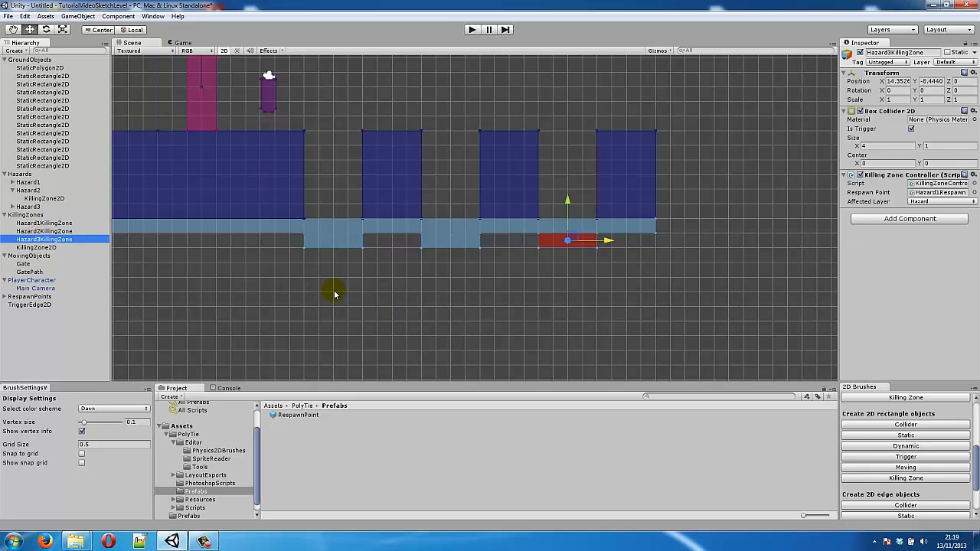
Step: Duplicate Hazard1Respawn, place the copy on the hazard in the second gap, and rename it Hazard2Respawn
click(36, 231)
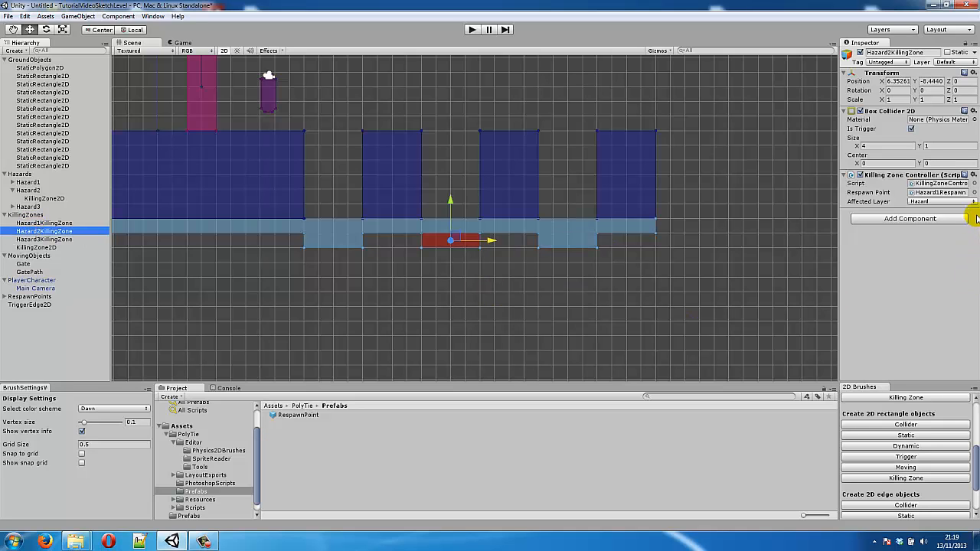
middle_drag(556, 99, 541, 181)
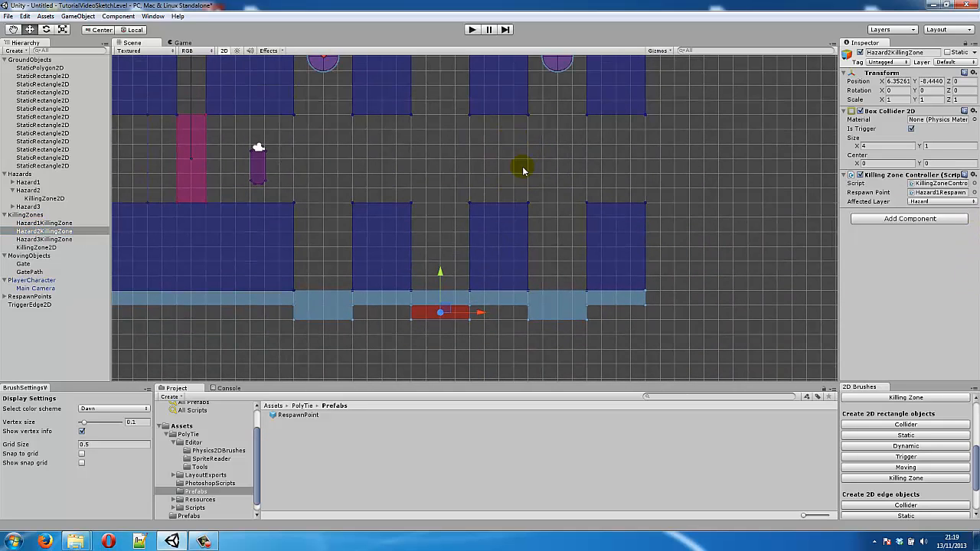
middle_drag(306, 166, 280, 275)
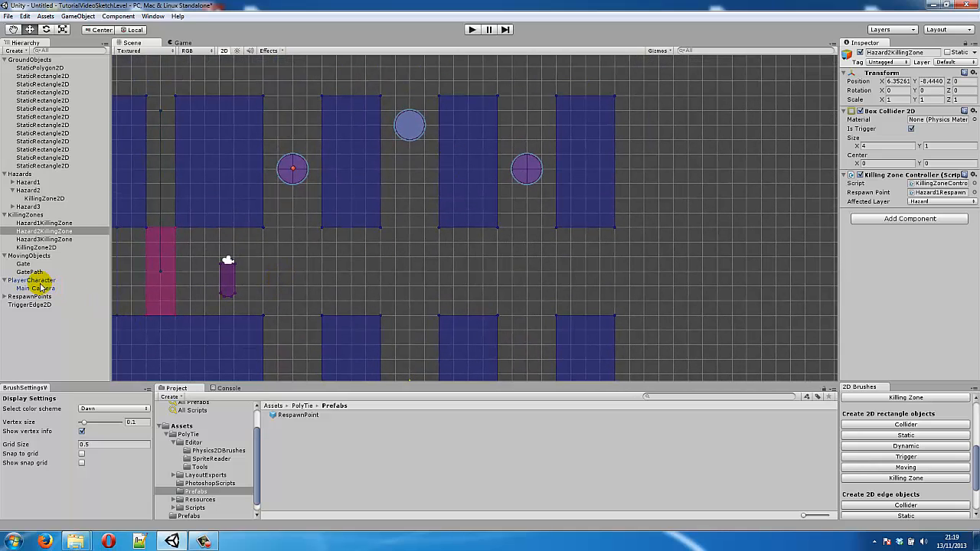
click(5, 297)
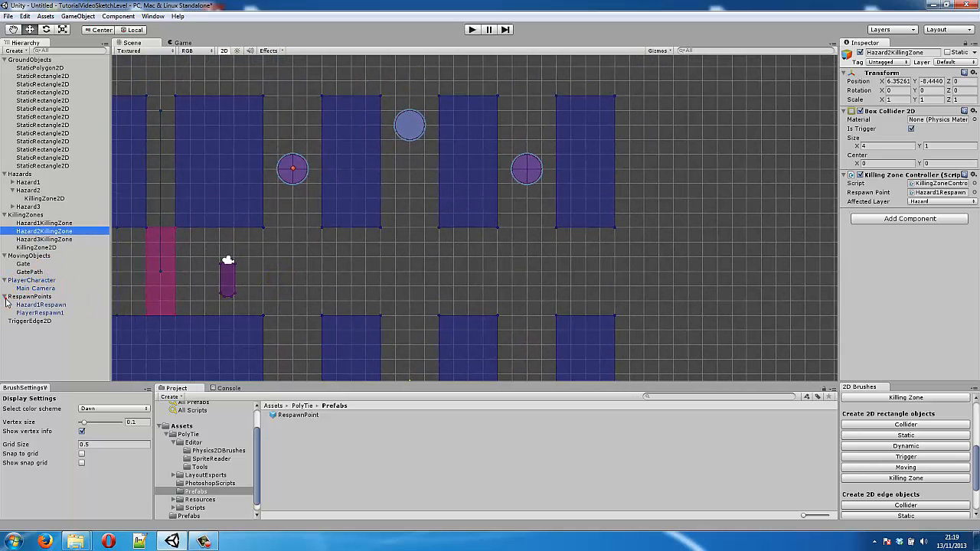
click(14, 305)
key(ctrl+d)
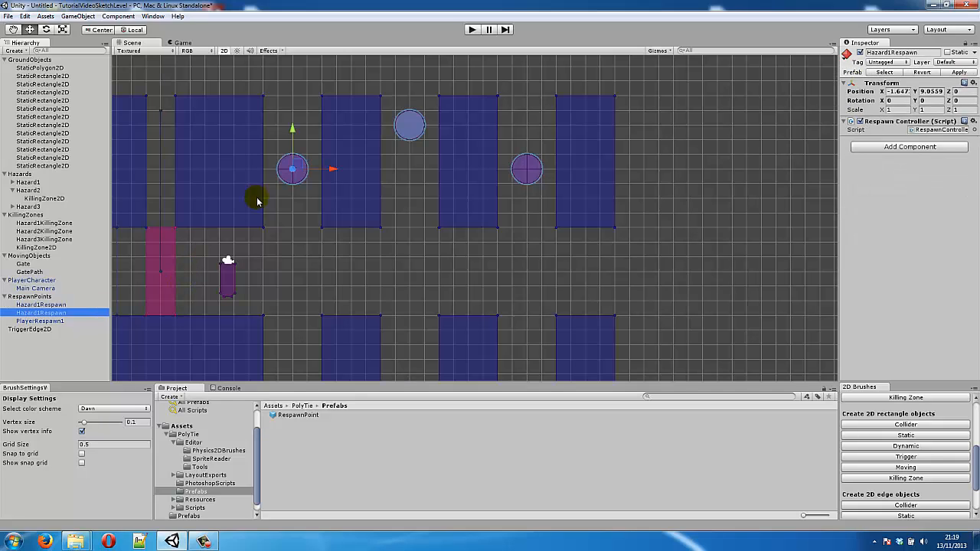
drag(308, 170, 410, 109)
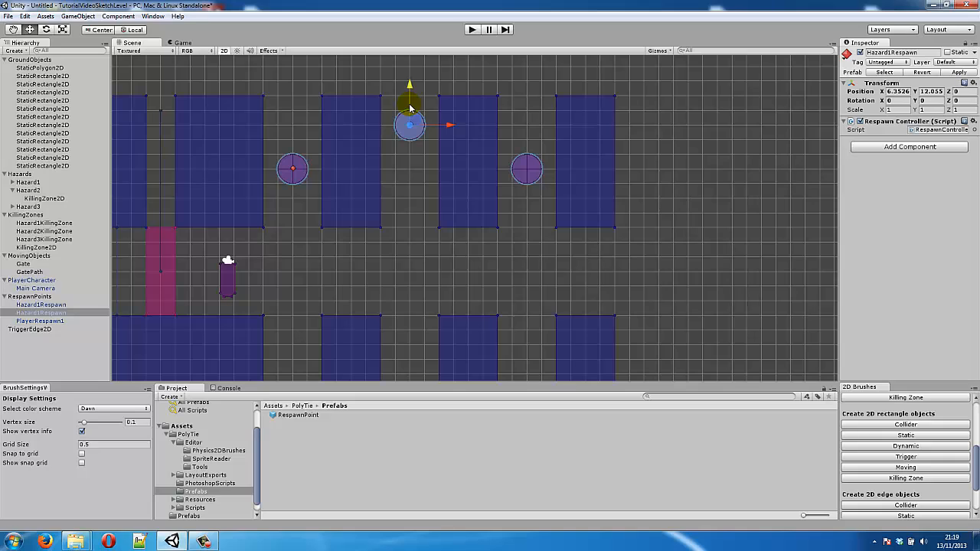
click(50, 313)
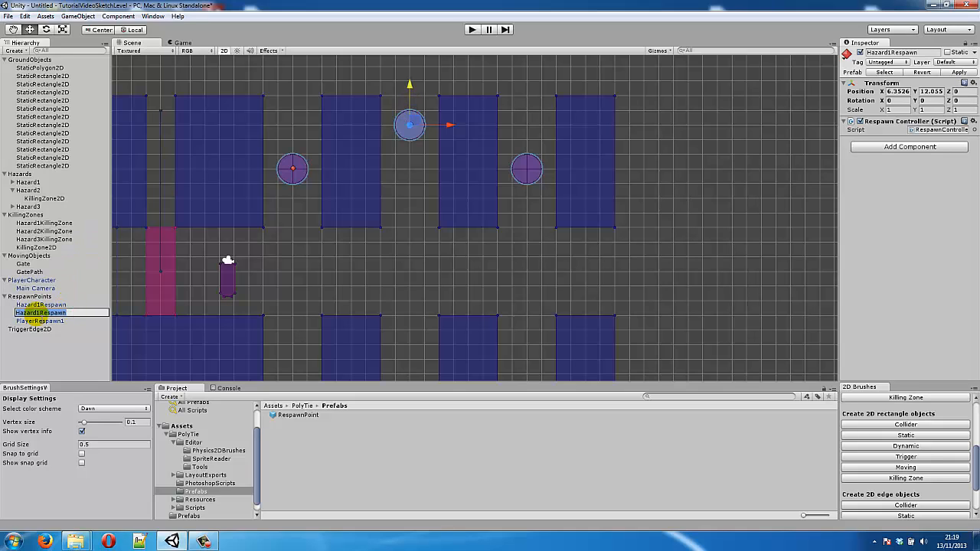
text(Hazard2Respawn)
key(Return)
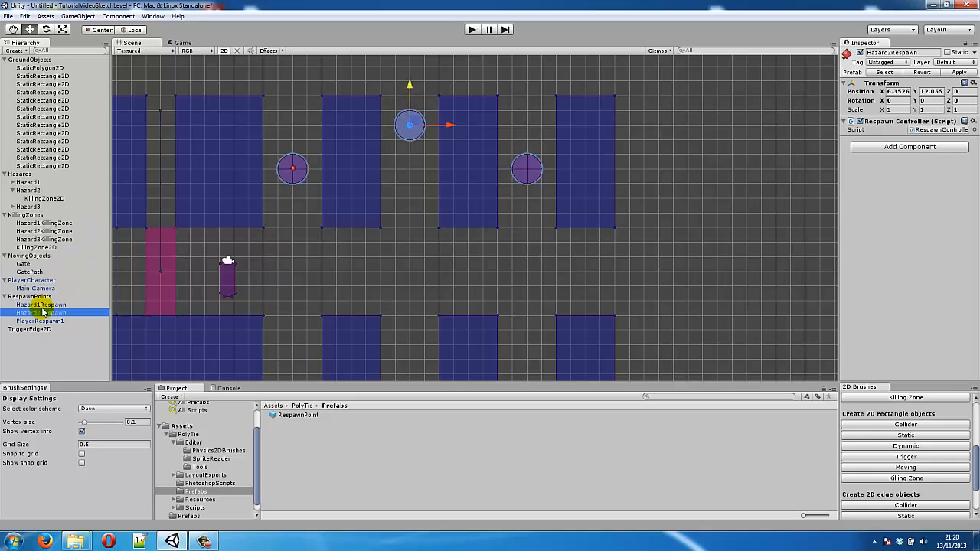
Step: Duplicate Hazard2Respawn, place the copy on the hazard in the third gap, and rename it Hazard3Respawn
key(ctrl+d)
ctrl+drag(448, 125, 556, 130)
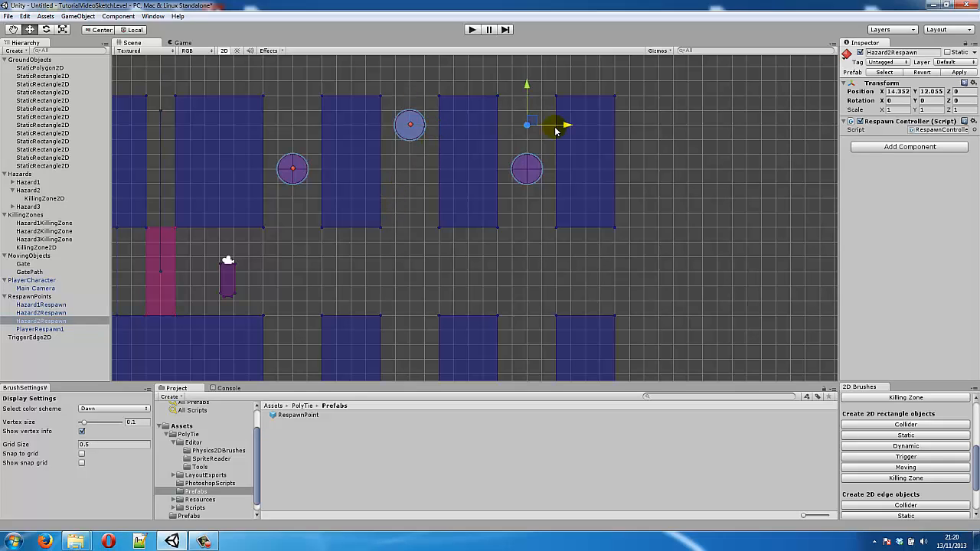
ctrl+drag(527, 88, 529, 135)
click(41, 321)
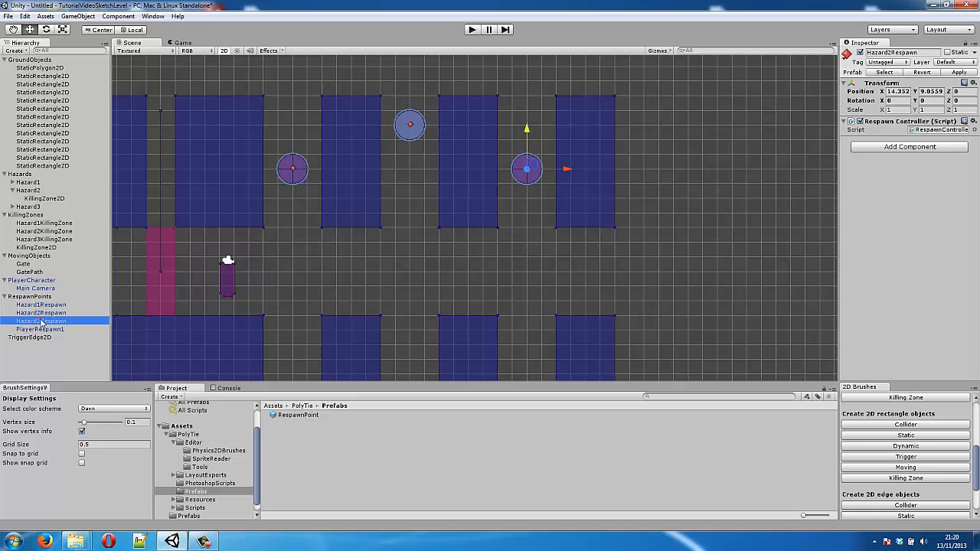
click(41, 322)
click(40, 320)
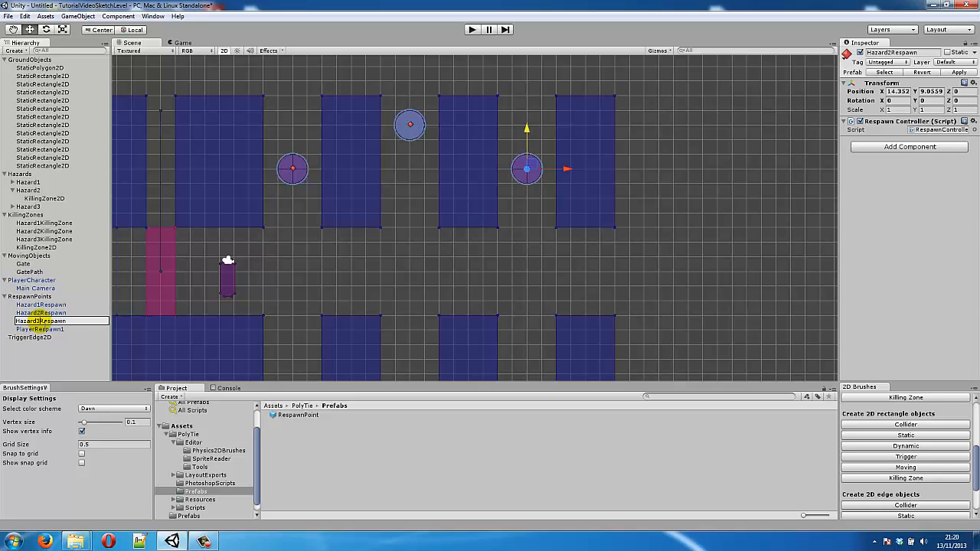
key(Return)
Step: Set the respawn point of Hazard2KillingZone to Hazard2Respawn
middle_drag(370, 267, 392, 176)
click(444, 333)
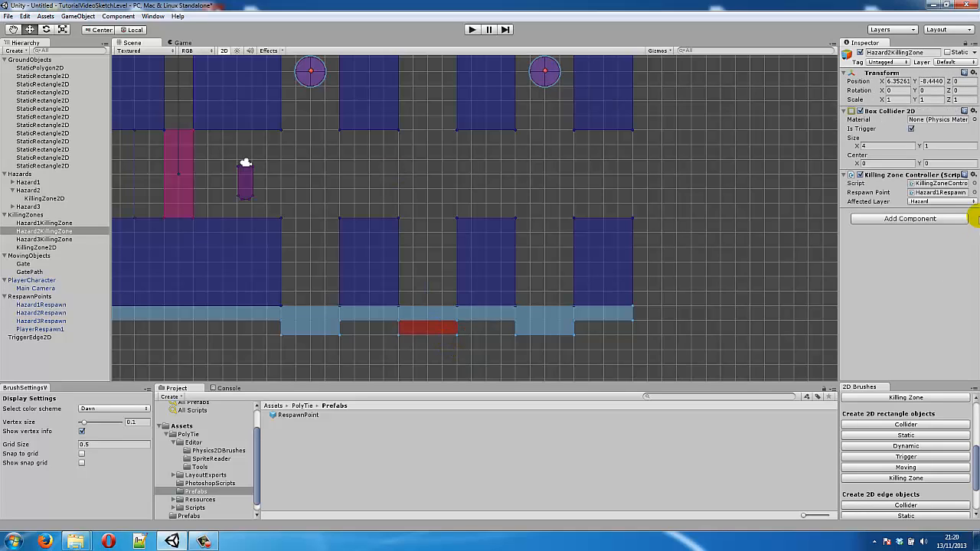
click(941, 192)
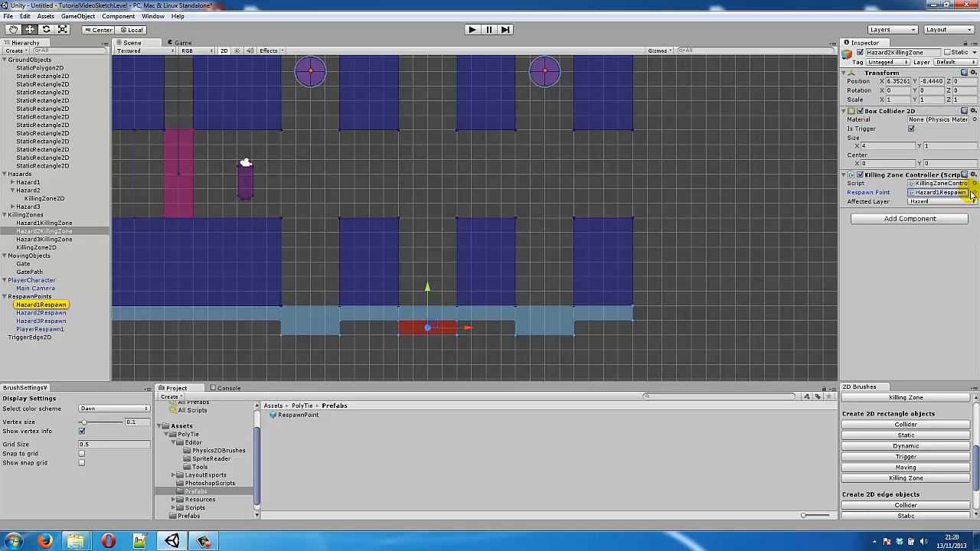
click(973, 192)
double_click(783, 174)
Step: Set the respawn point of Hazard3KillingZone to Hazard3Respawn and deselect it
click(543, 326)
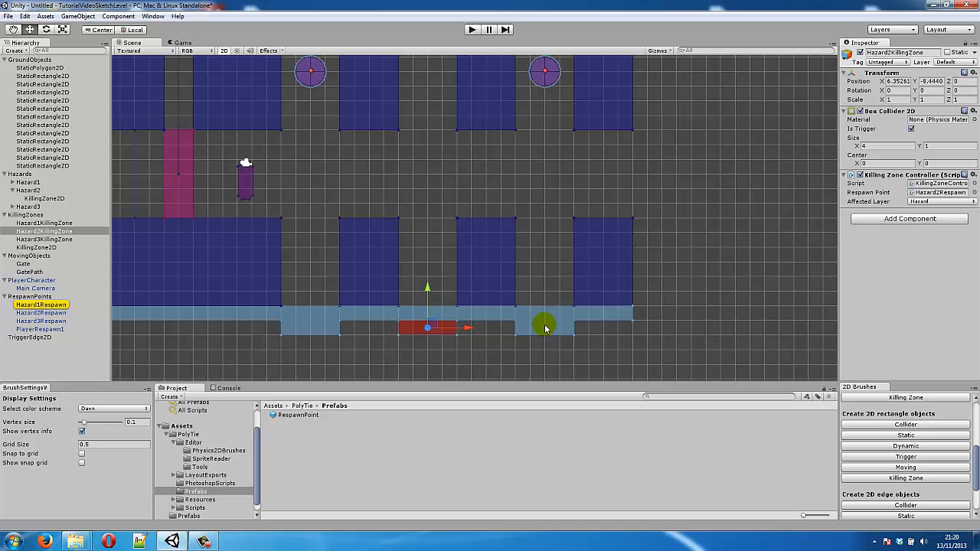
click(973, 193)
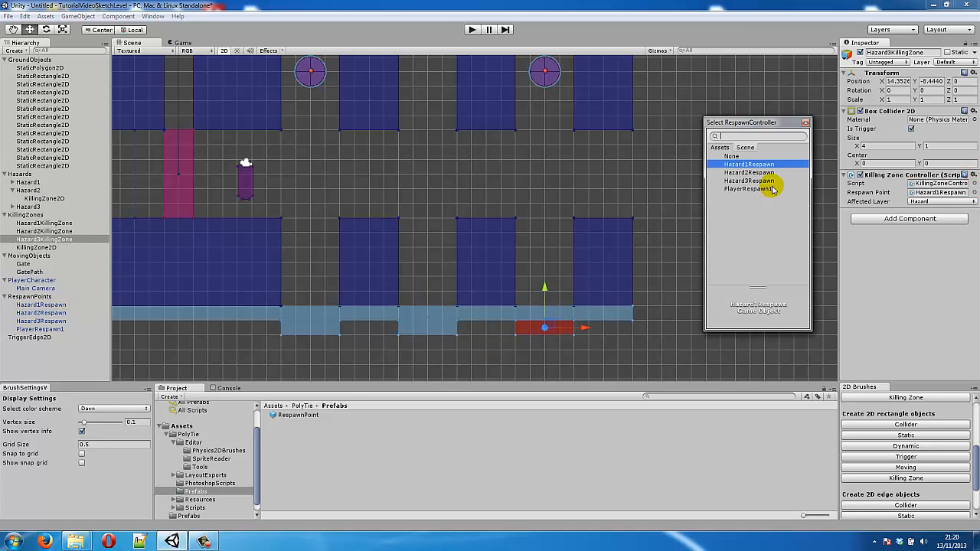
double_click(774, 185)
click(769, 183)
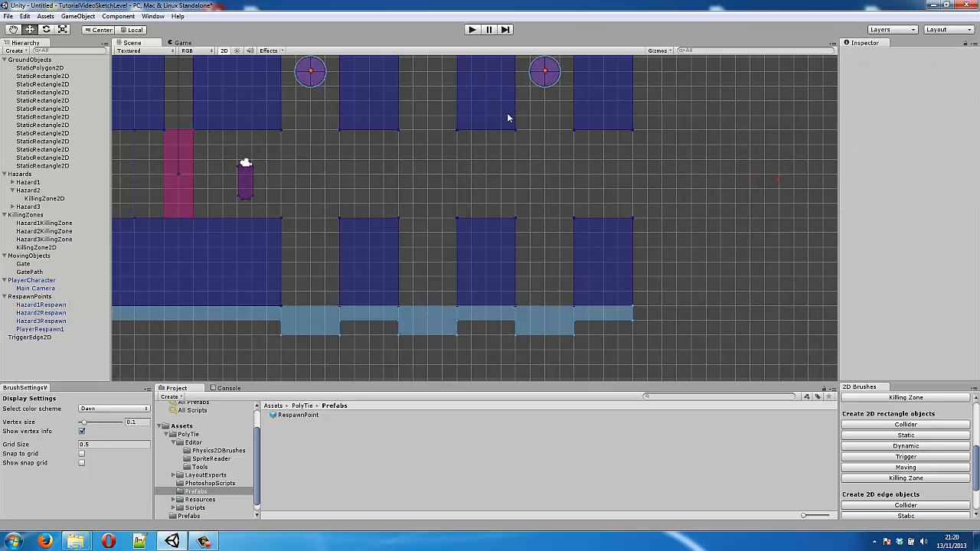
Step: Play-test the level by running the player character past the falling hazards, and stop the game
middle_drag(421, 107, 420, 128)
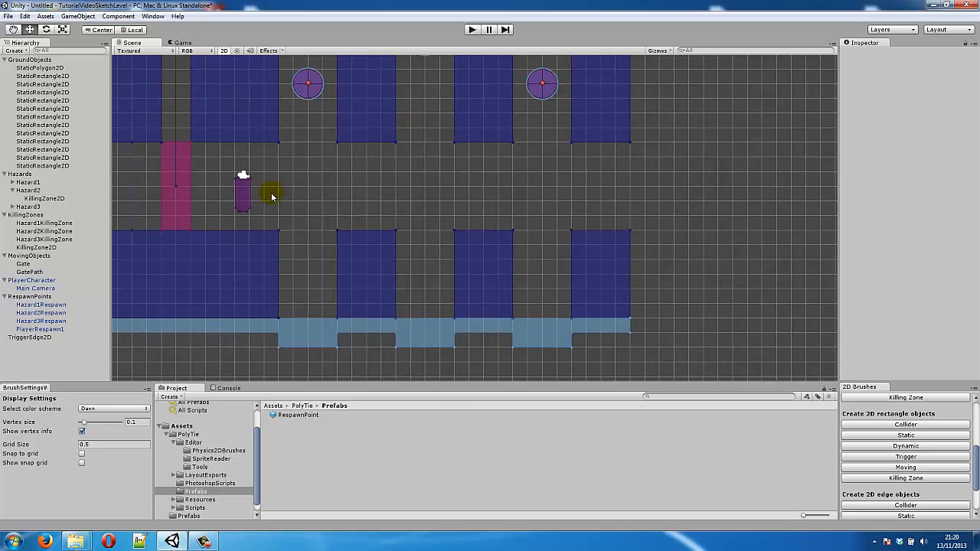
click(471, 30)
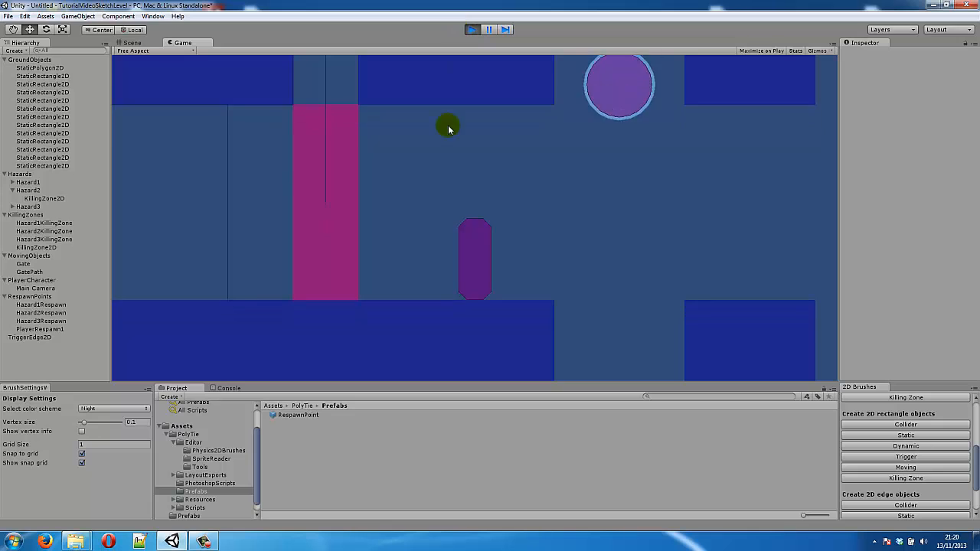
key(Right)
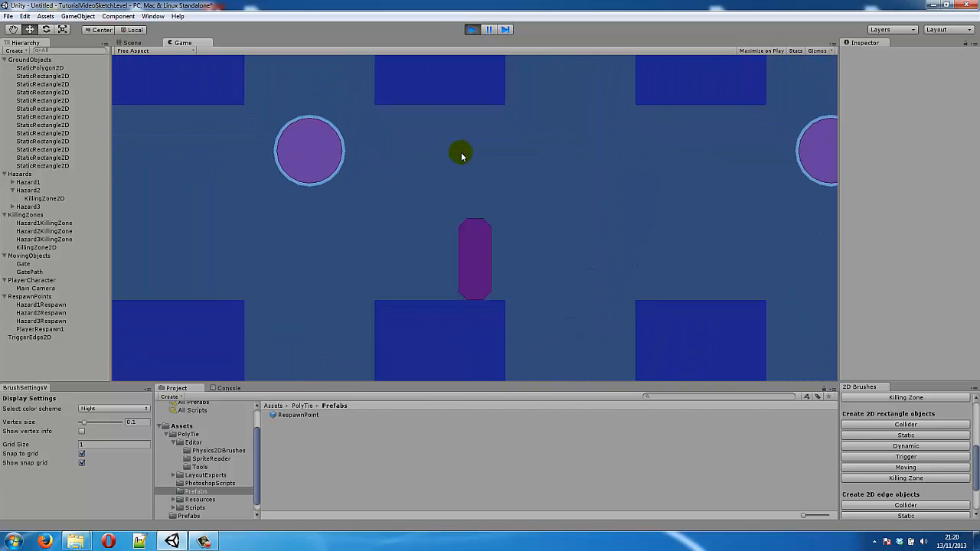
click(468, 29)
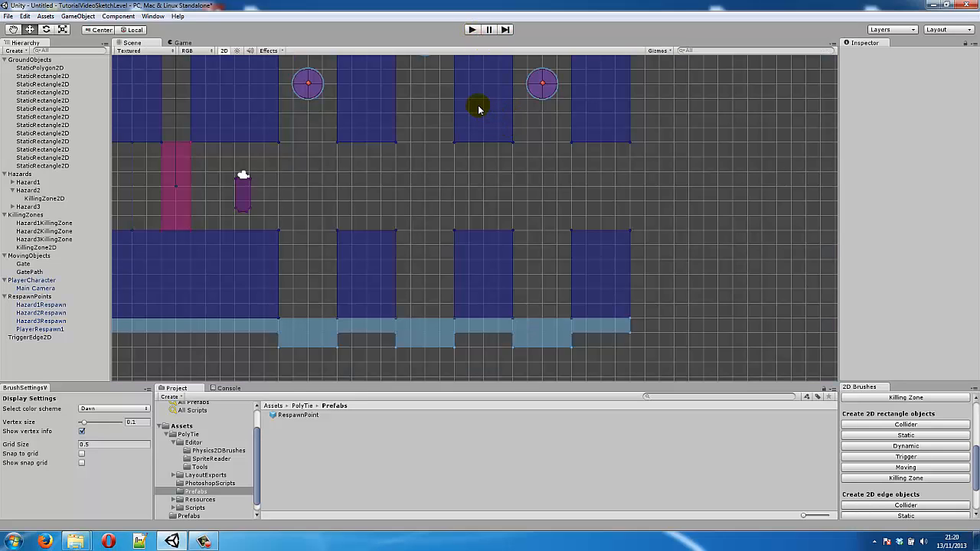
Step: Widen the last lower ground block to 8 units by extending its far edge outward
key(q)
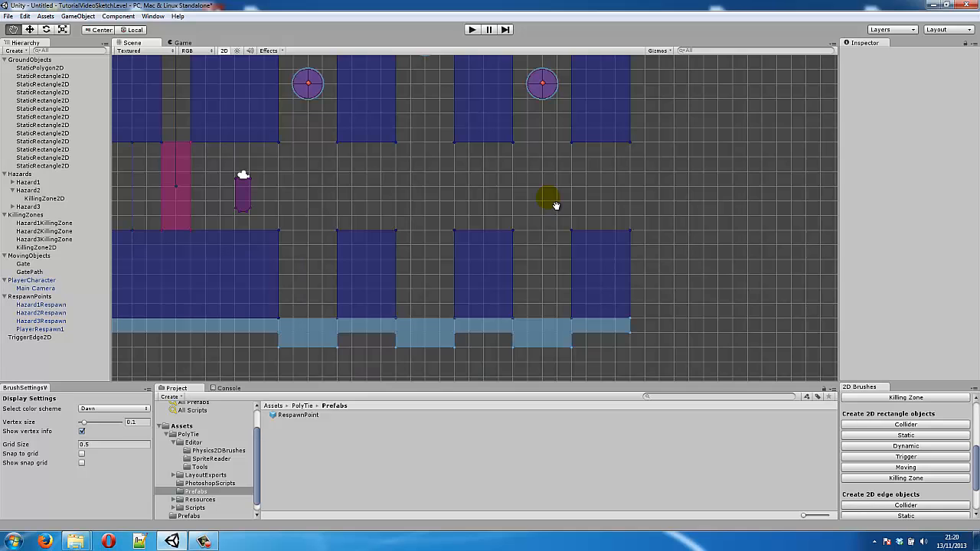
drag(554, 208, 376, 222)
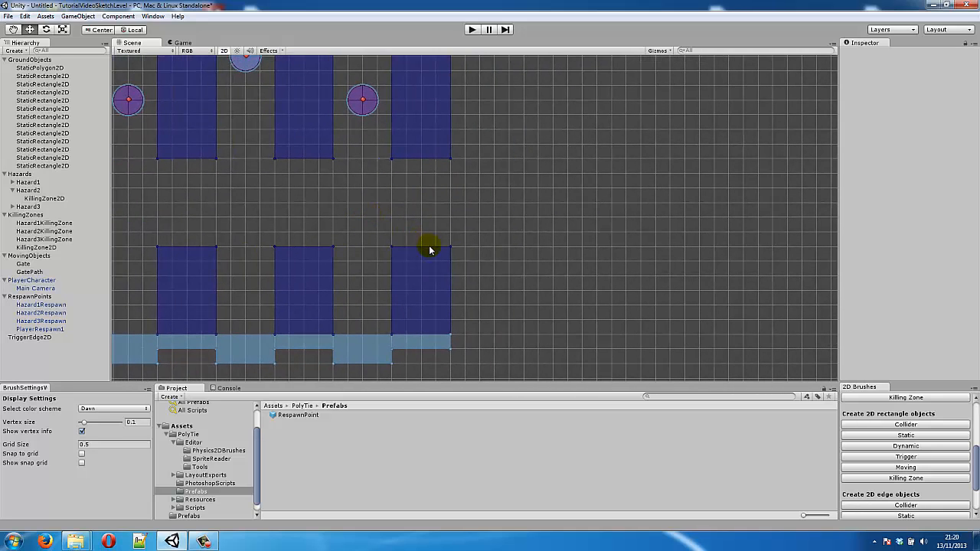
middle_drag(584, 308, 486, 277)
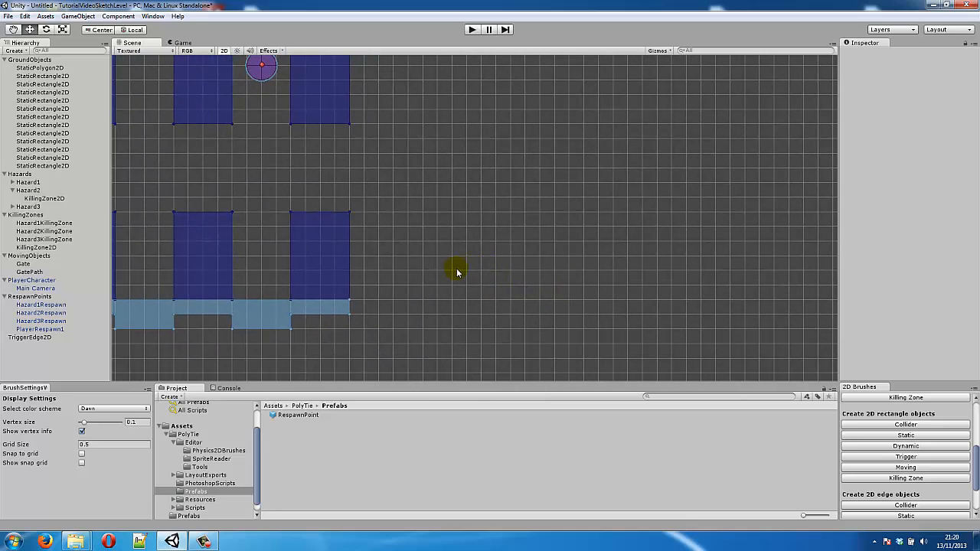
middle_drag(477, 235, 392, 213)
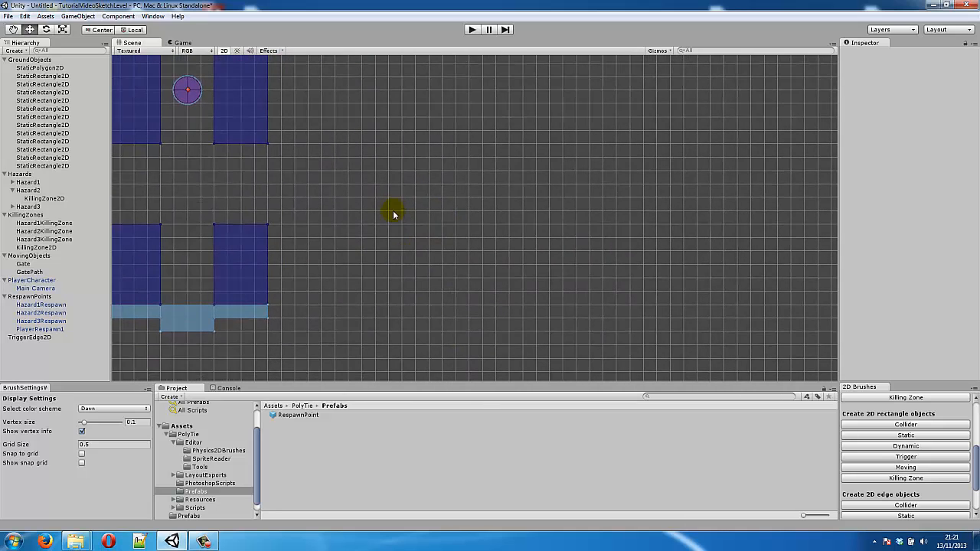
click(258, 258)
drag(279, 250, 322, 252)
Step: Duplicate the widened lower ground block and move the copy along the X axis to X 90, leaving a wide gap
key(ctrl+d)
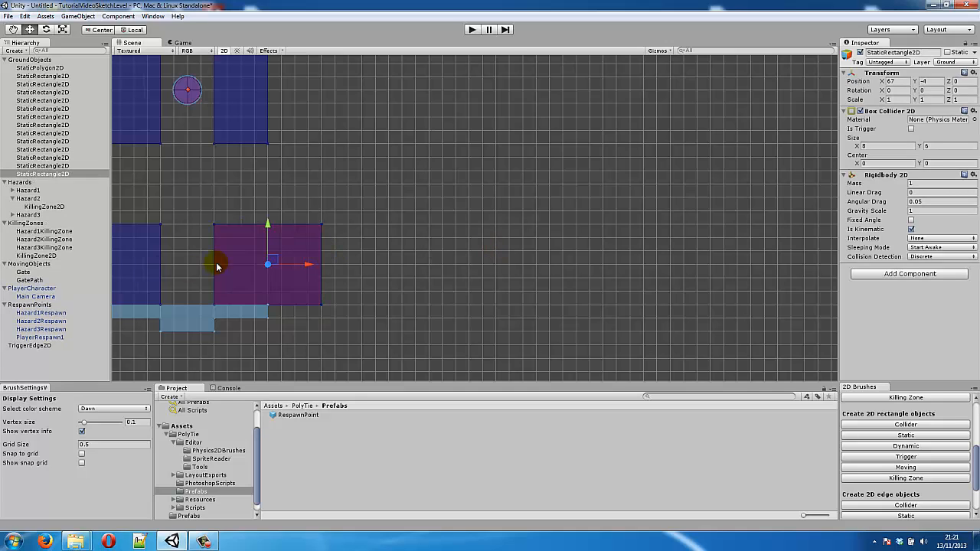
middle_drag(338, 269, 340, 239)
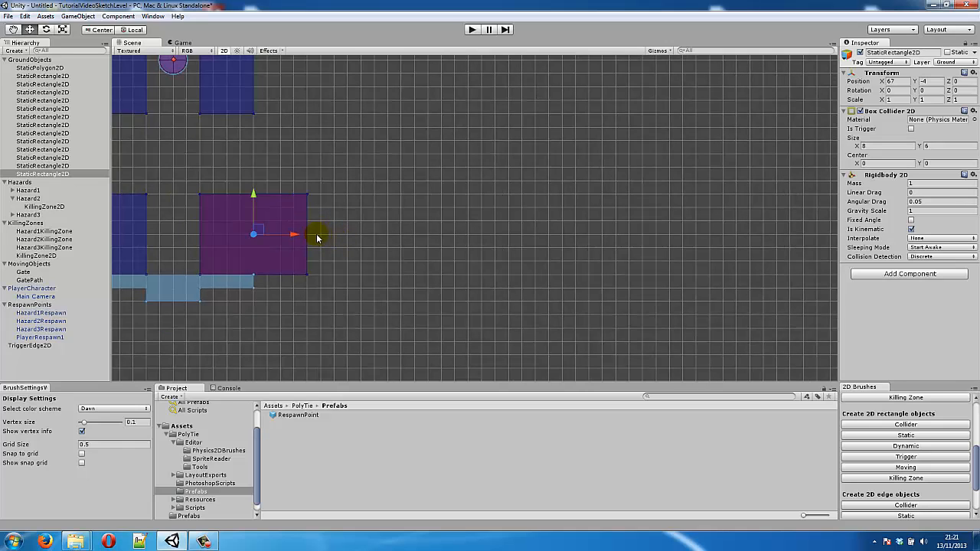
middle_drag(284, 225, 272, 205)
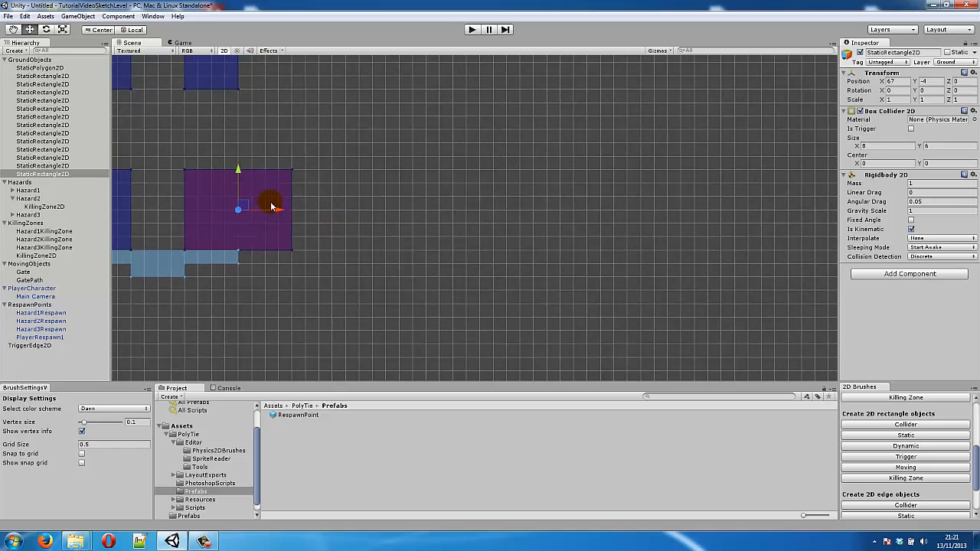
drag(267, 213, 572, 221)
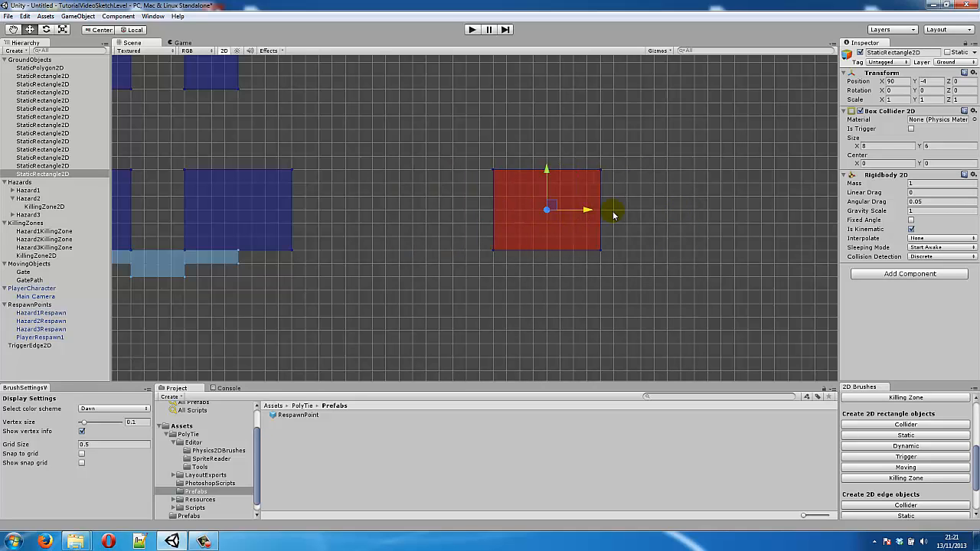
Step: Stretch the last upper block to 31 units wide, ending level with the far edge of the new ground block
middle_drag(640, 172, 629, 241)
click(221, 116)
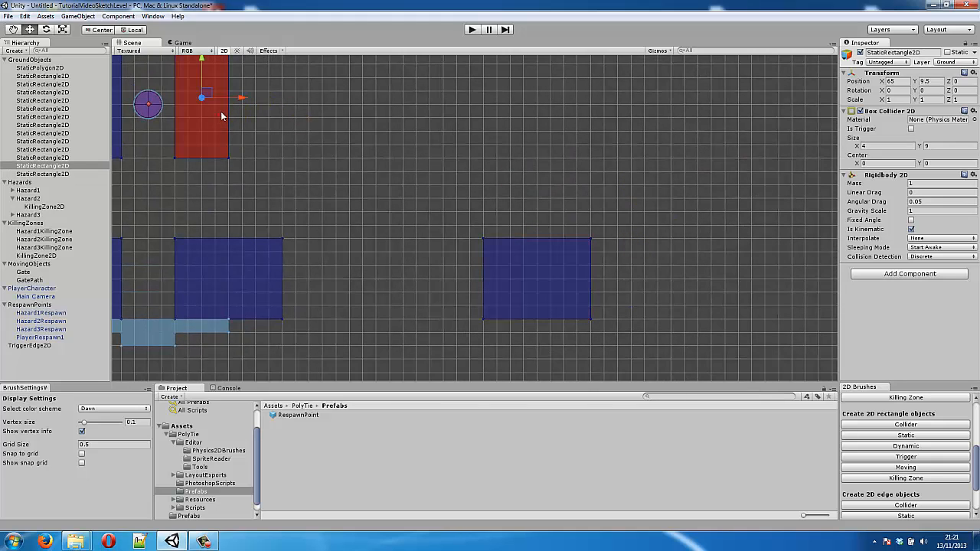
drag(226, 112, 599, 118)
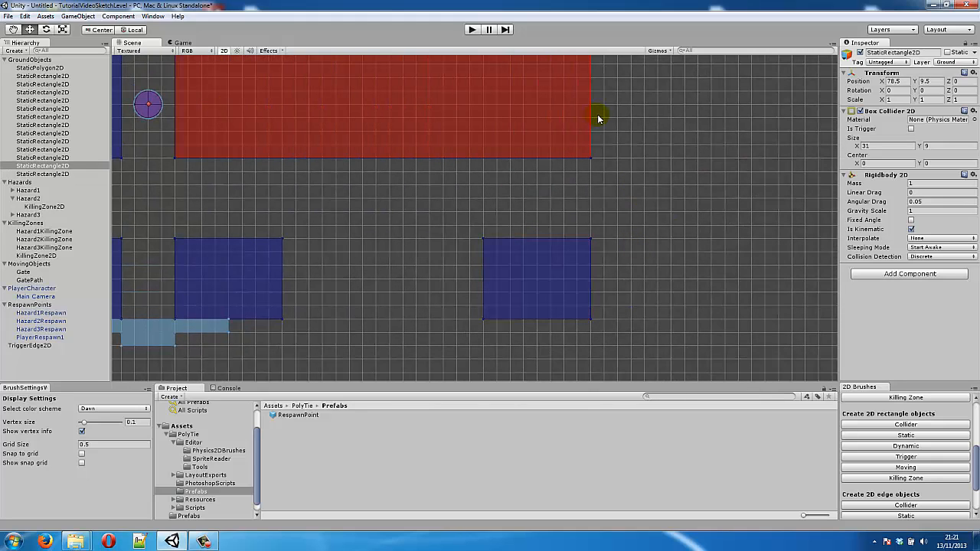
click(635, 216)
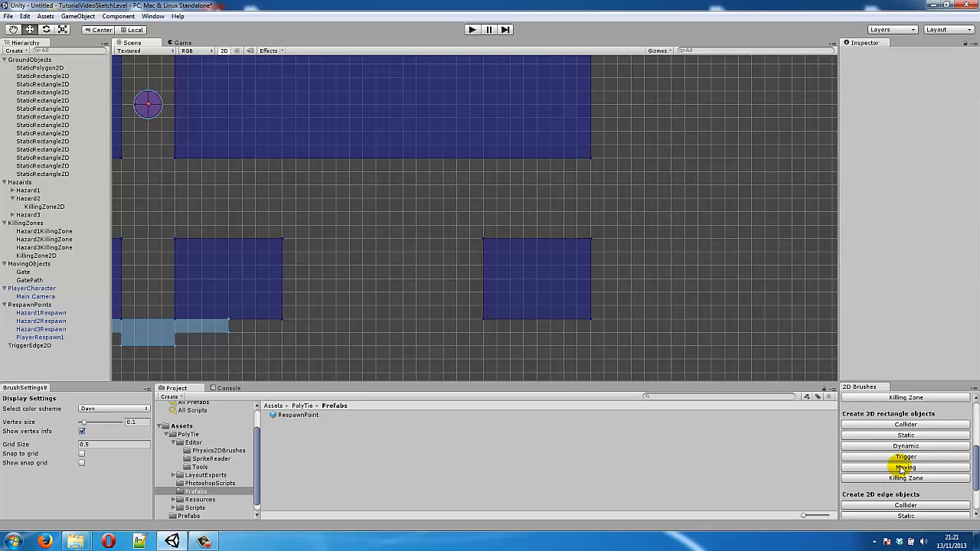
Step: Draw a moving rectangle 4 by 2 units in the wide gap, its upper edge level with the ground blocks
scroll(908, 456, down, 2)
scroll(906, 459, up, 2)
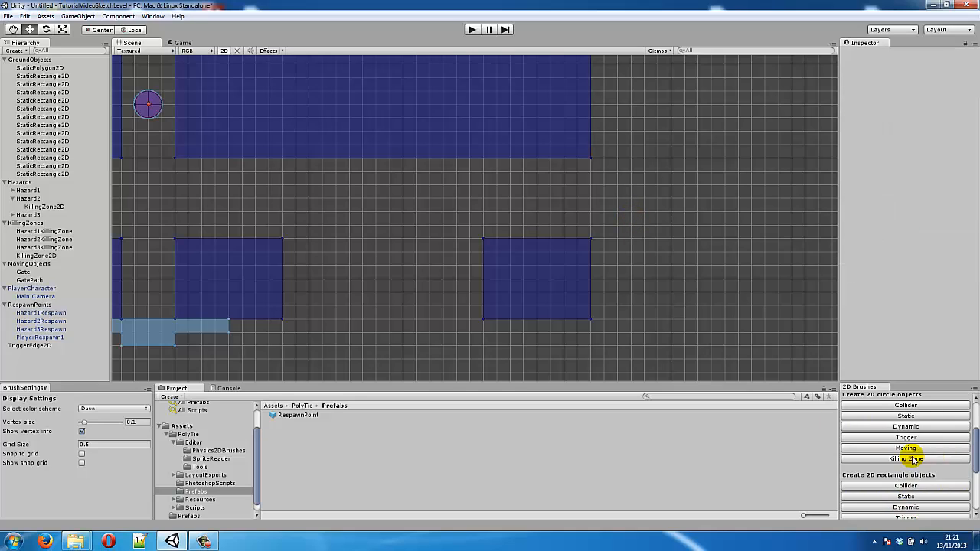
click(908, 466)
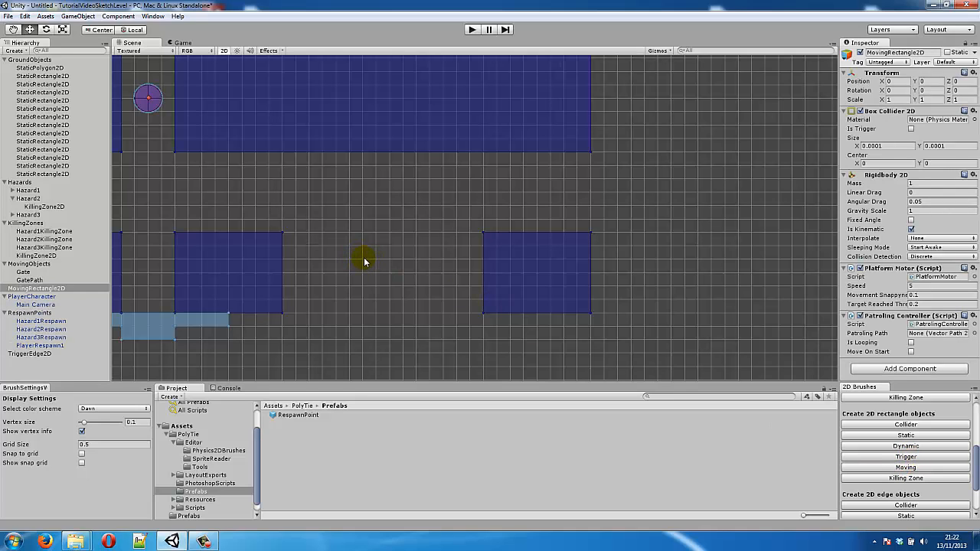
drag(364, 262, 421, 230)
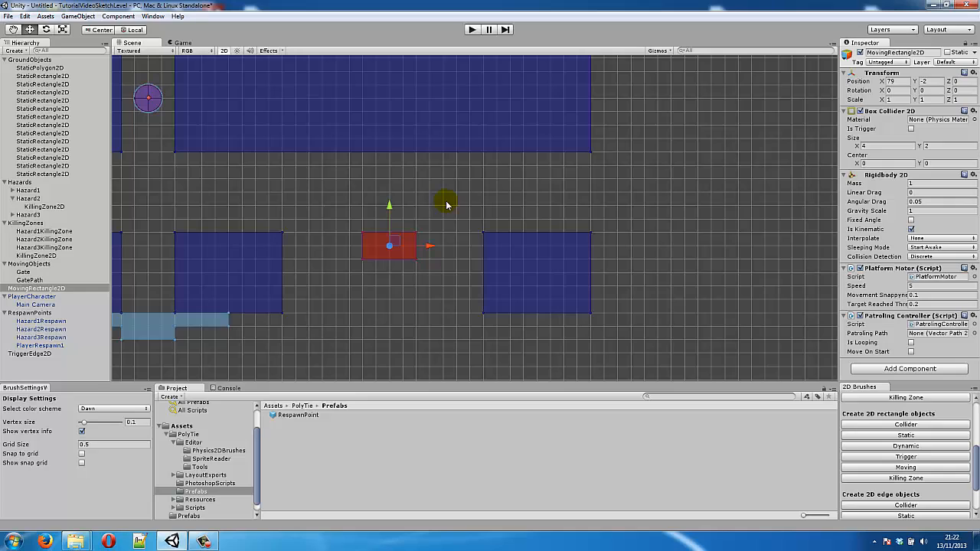
Step: Move the ground block beyond the wide gap farther out along the X axis to X 94
click(447, 205)
click(534, 264)
drag(563, 276, 614, 281)
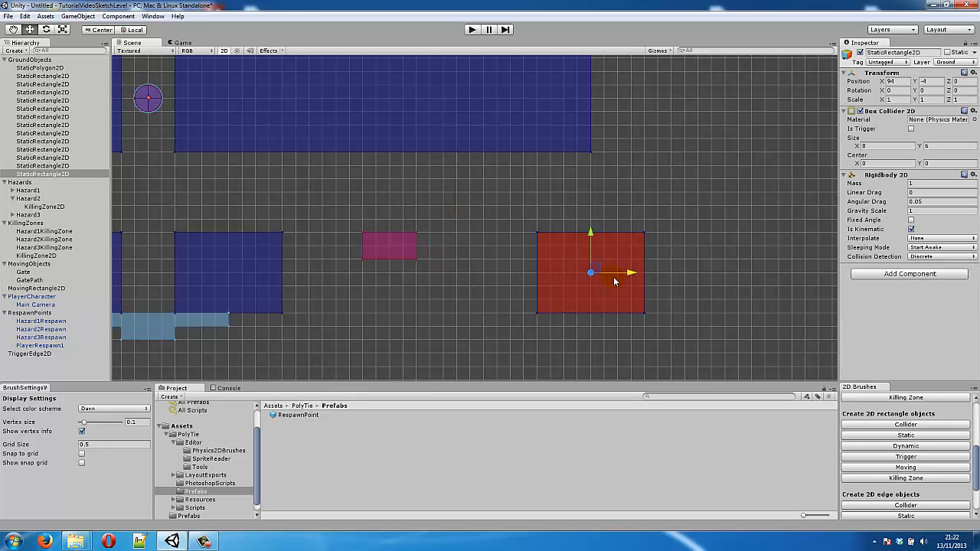
Step: Move the moving rectangle in the wide gap along the X axis to X 81
click(408, 247)
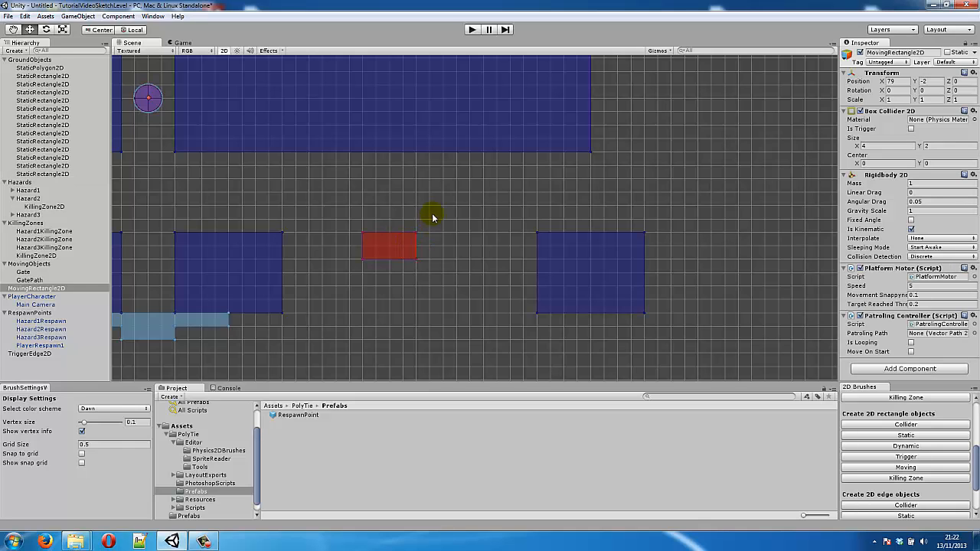
key(w)
drag(432, 218, 456, 245)
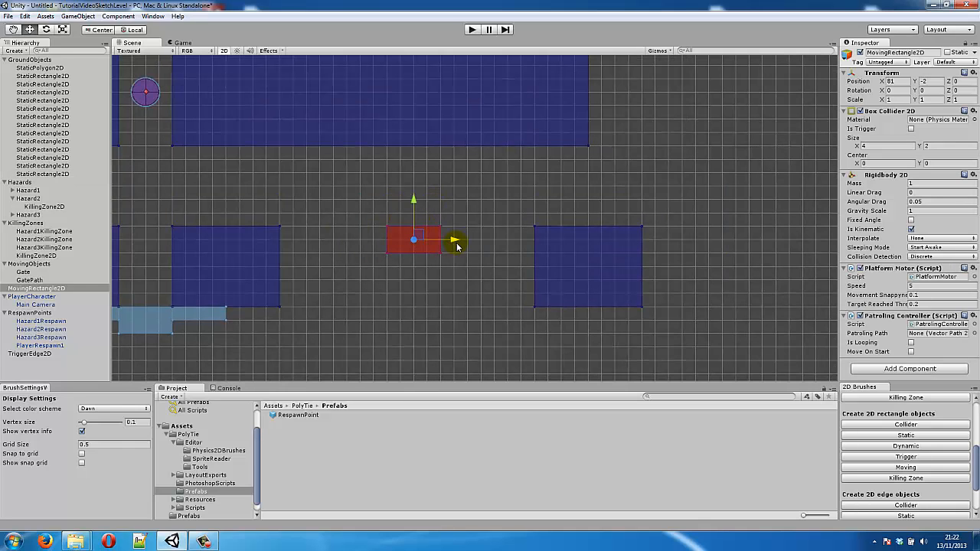
click(442, 302)
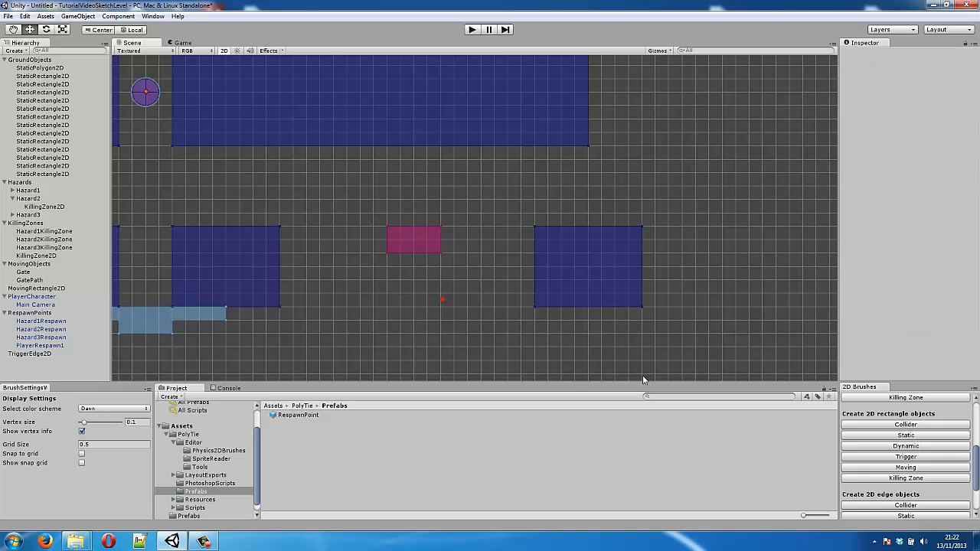
Step: Draw a horizontal 2D path about 15 units long through the middle of the moving rectangle, staying inside the wide gap
scroll(902, 452, down, 3)
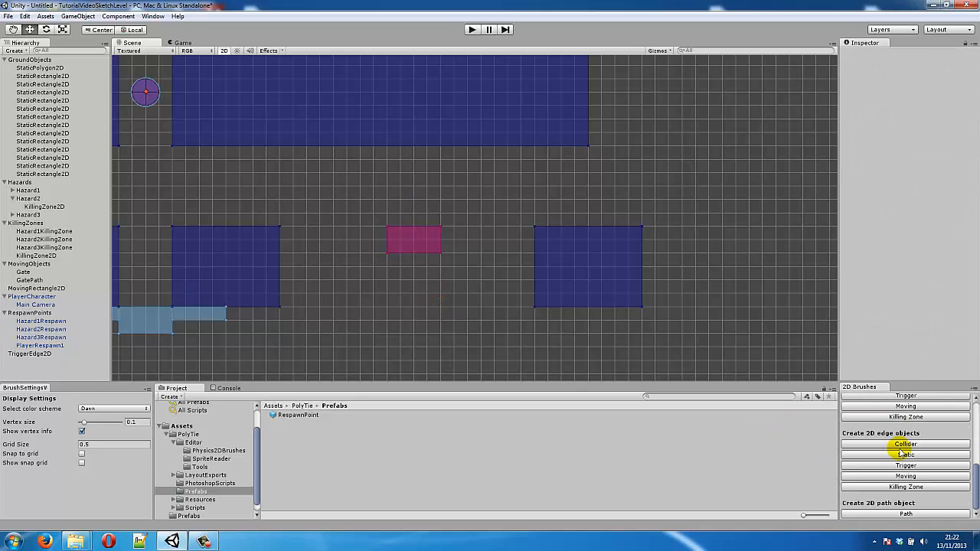
click(914, 513)
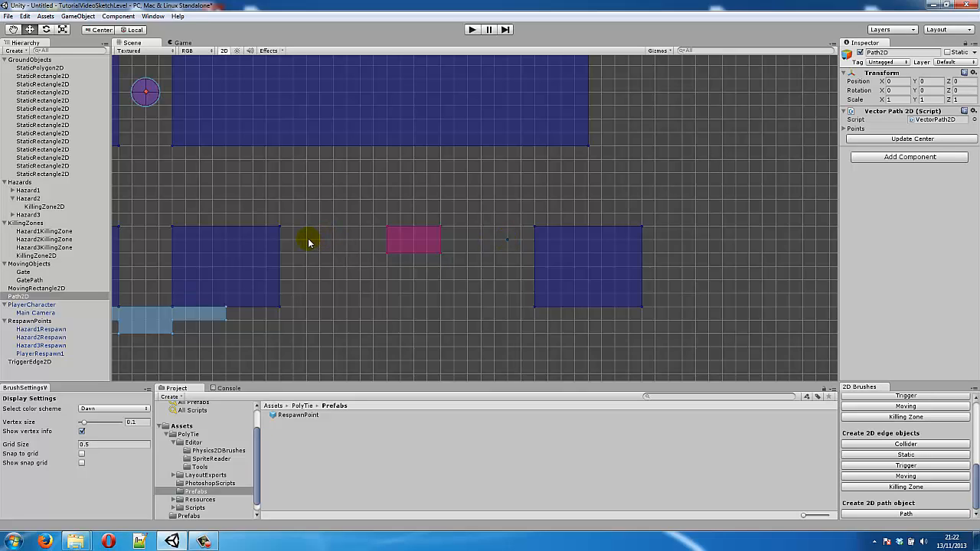
click(435, 289)
click(435, 288)
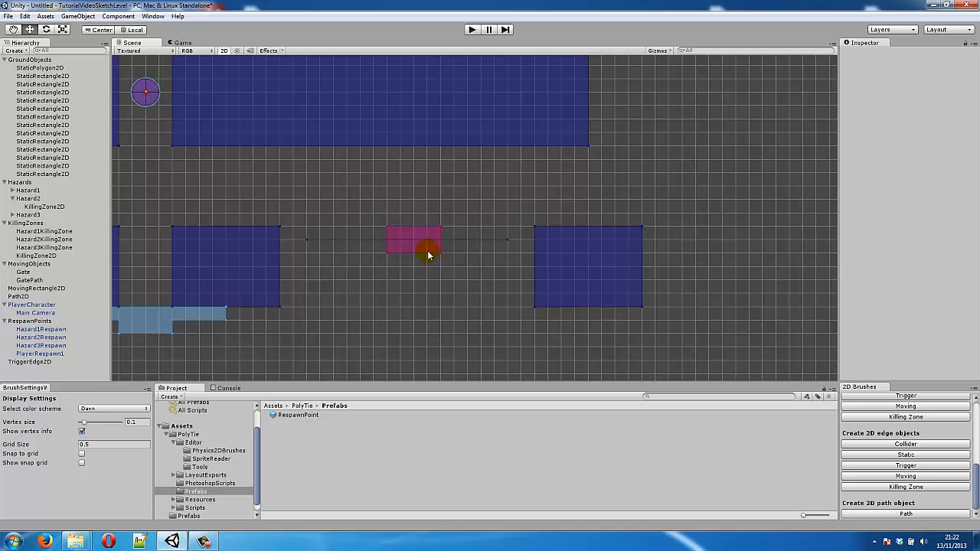
Step: Rename the moving rectangle as Platform
click(424, 234)
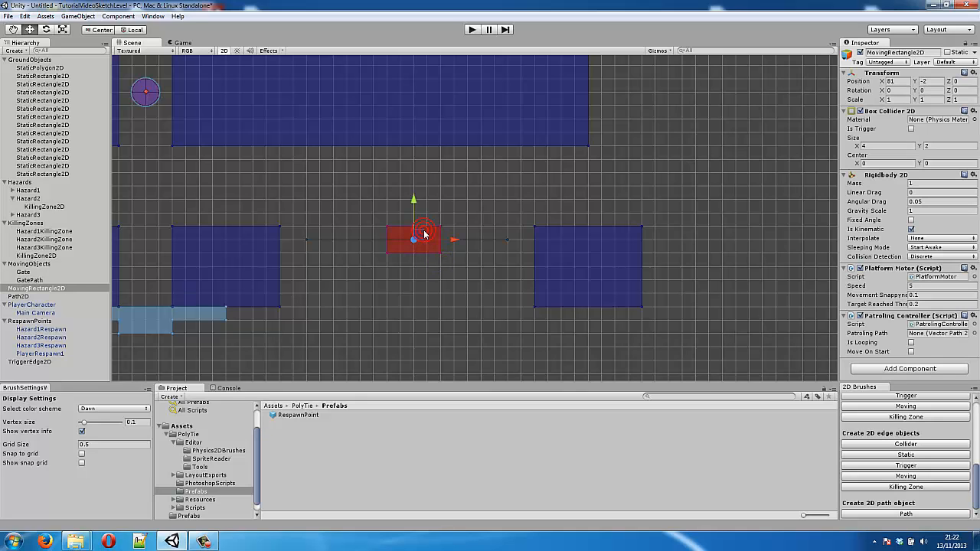
click(40, 289)
text(P)
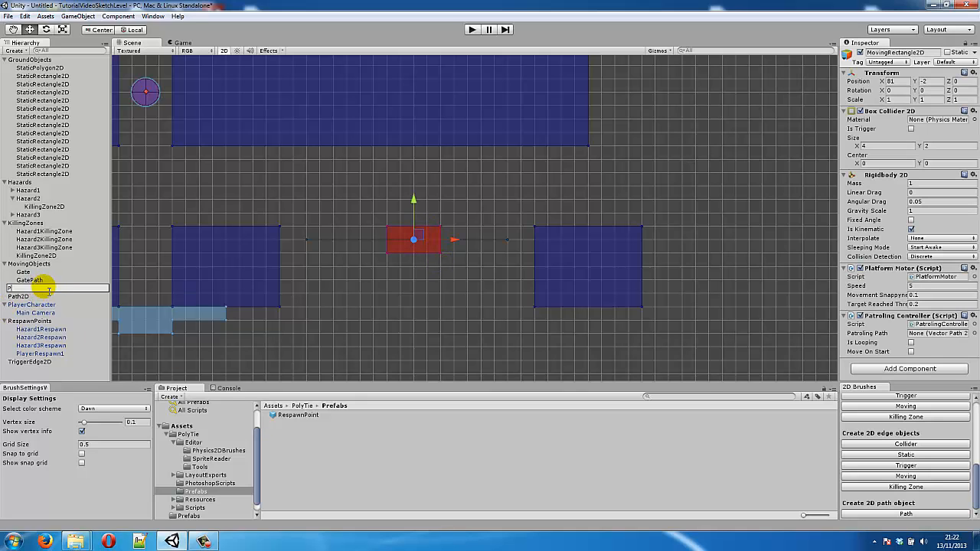
text(latform)
key(Return)
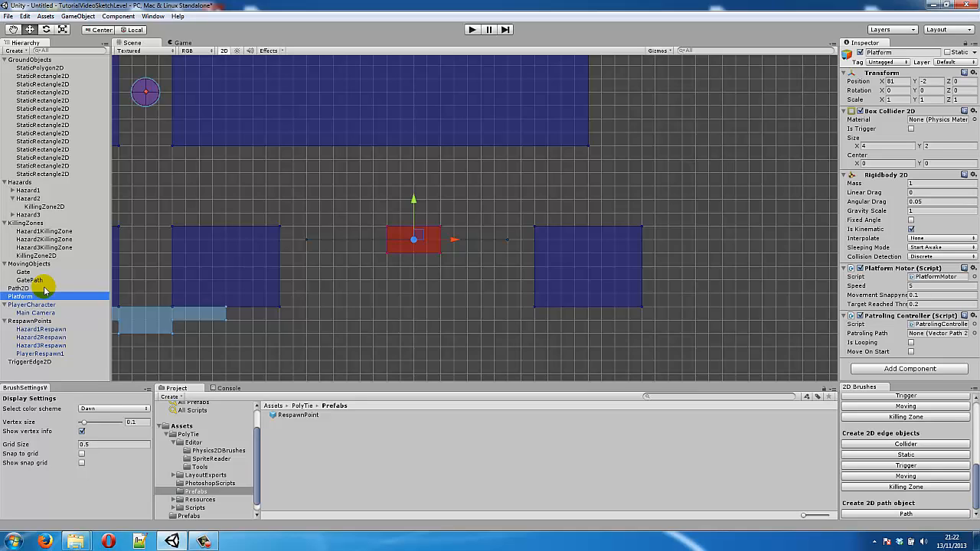
Step: Rename the new path as PlatformPath and place it together with Platform in the MovingObjects group
click(45, 289)
click(46, 289)
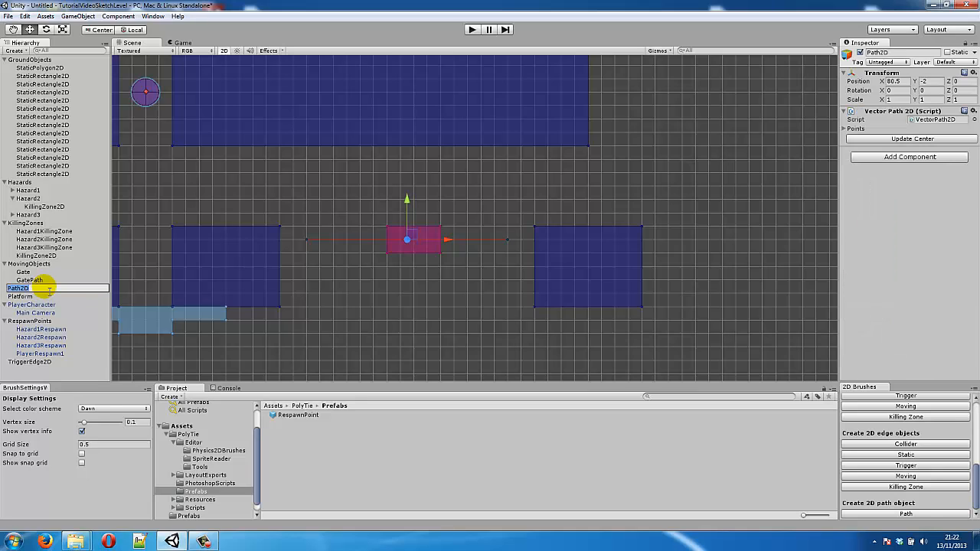
text(PlatformPath)
key(Return)
ctrl+click(44, 289)
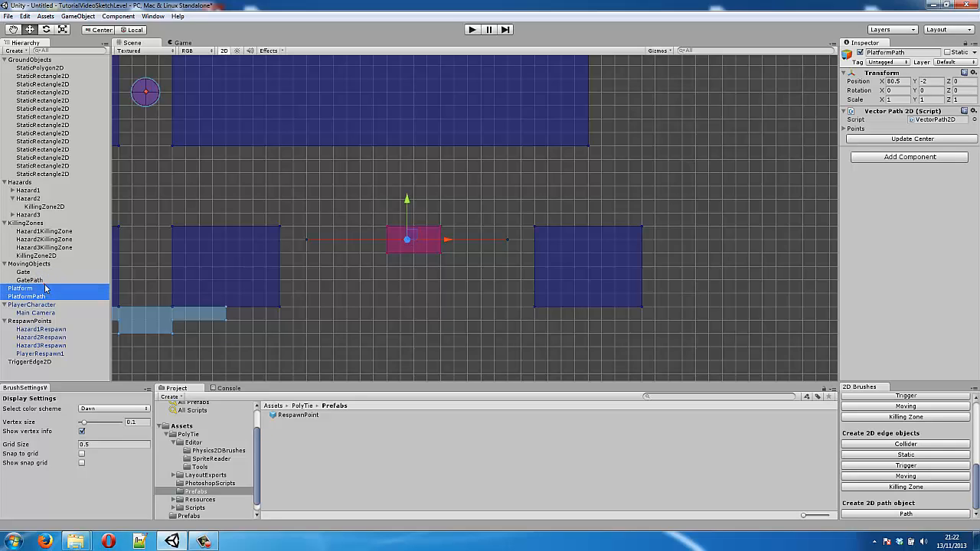
drag(44, 285, 42, 268)
Step: Assign PlatformPath as the patrolling path of Platform, and enable Is Looping and Move On Start
click(32, 287)
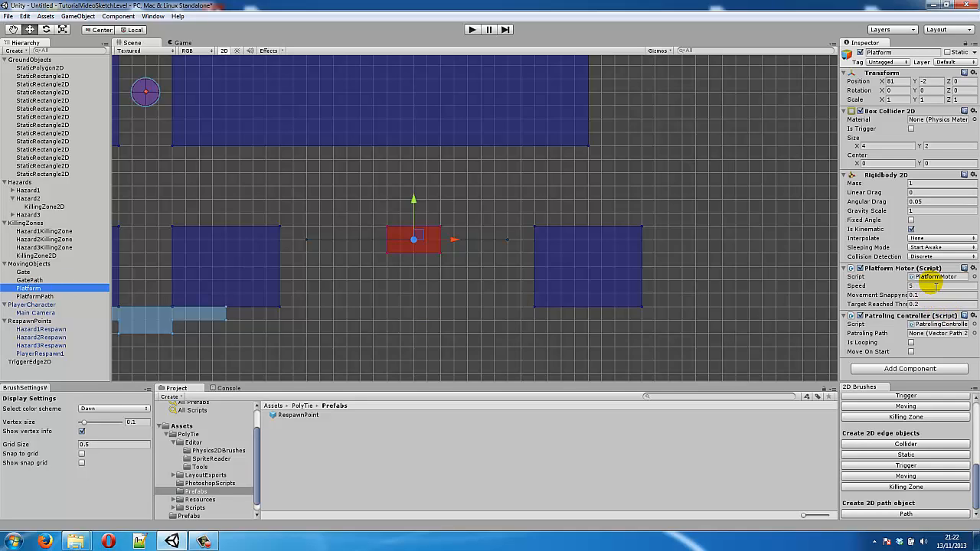
click(974, 335)
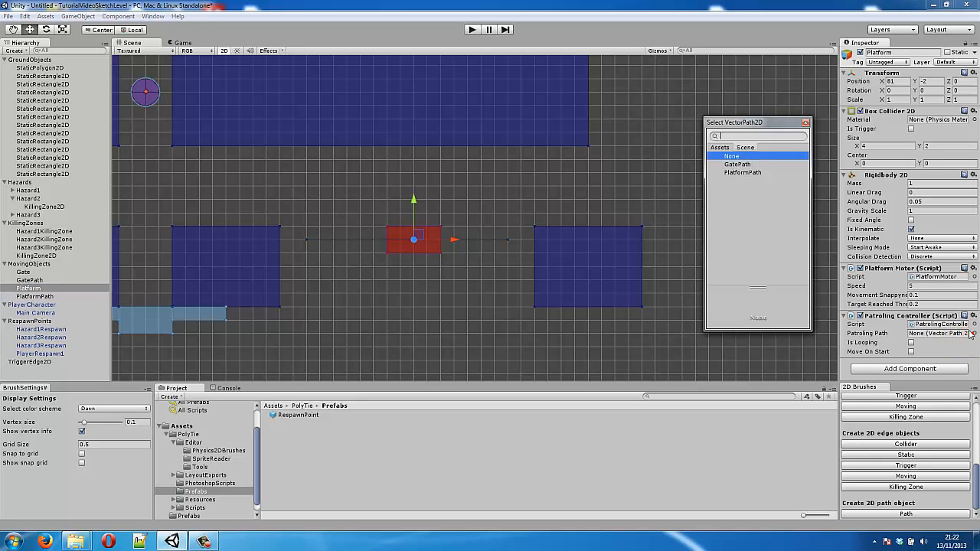
double_click(735, 170)
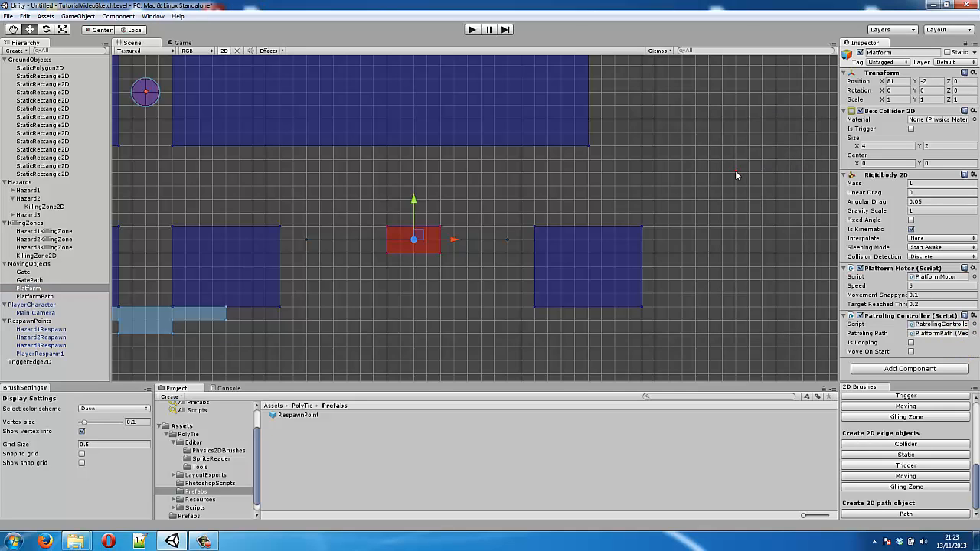
click(911, 344)
click(911, 352)
click(495, 269)
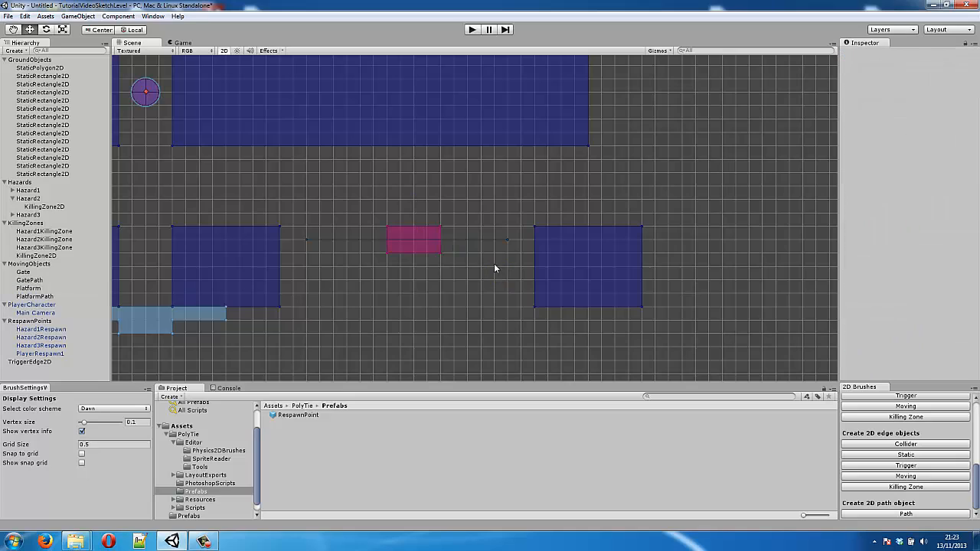
Step: Shorten PlatformPath to about 10 units by moving both end points inward, away from the ground blocks
click(493, 242)
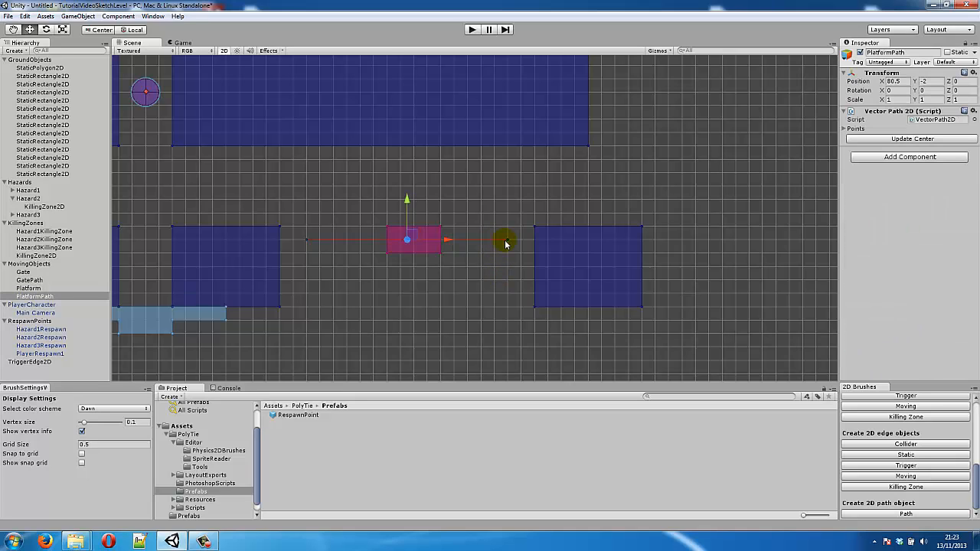
click(509, 240)
drag(508, 242, 498, 242)
click(314, 243)
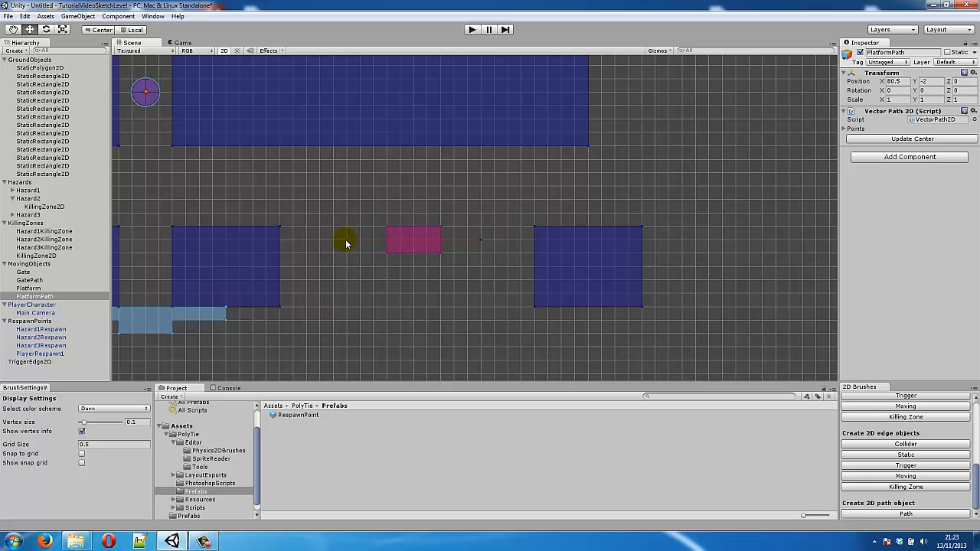
click(372, 298)
Step: Stretch the long KillingZone2D below the ground so it ends level with the far edge of the last ground block
click(220, 313)
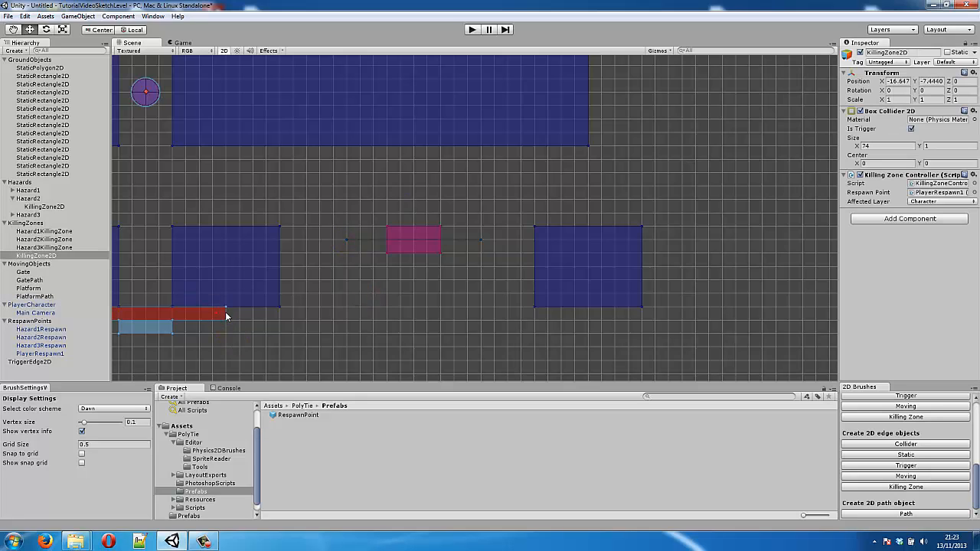
drag(227, 316, 635, 321)
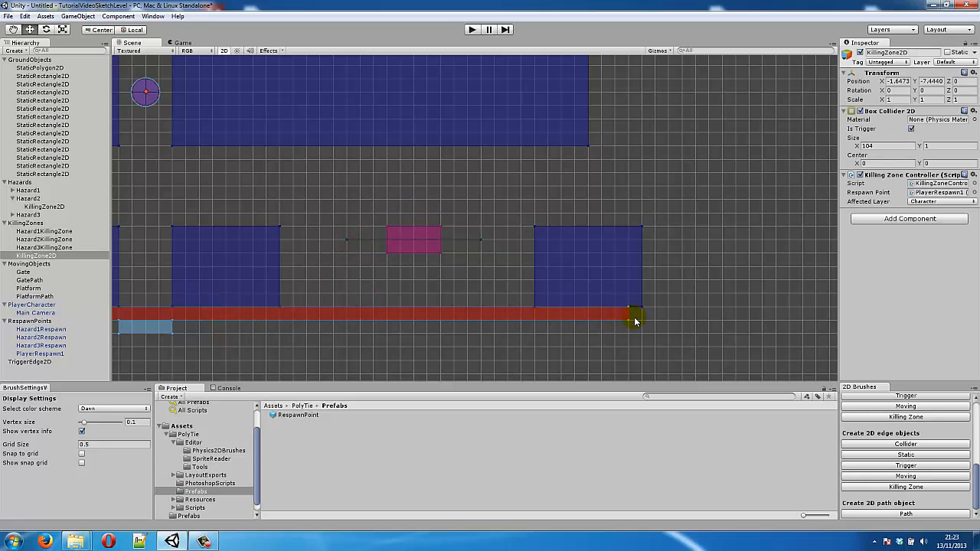
click(591, 362)
Step: Assign Platform to the Ground layer
middle_drag(376, 177, 621, 181)
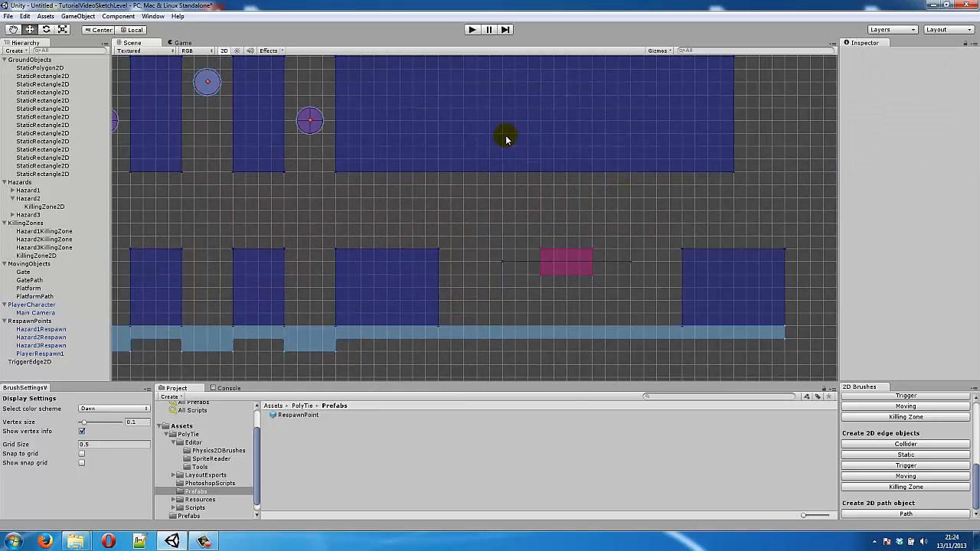
click(576, 250)
click(569, 256)
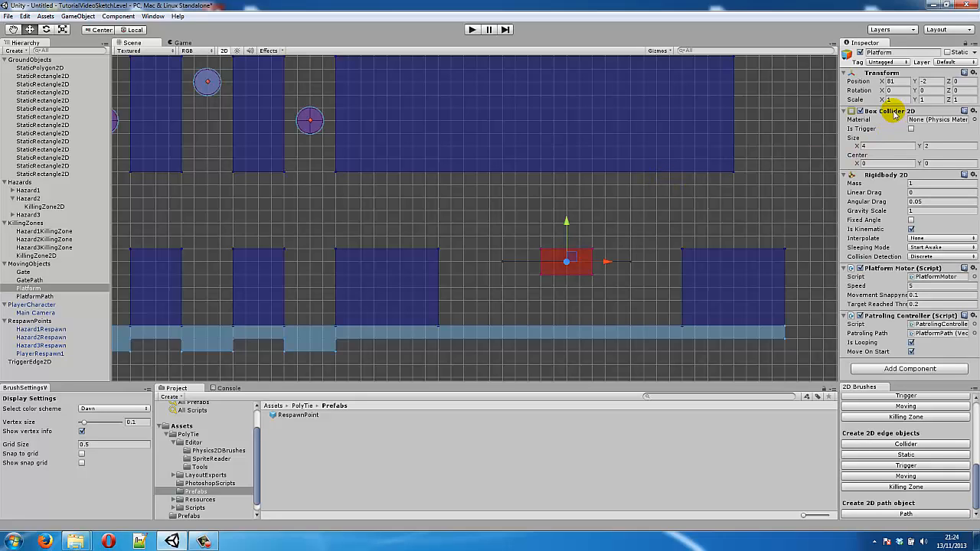
click(938, 63)
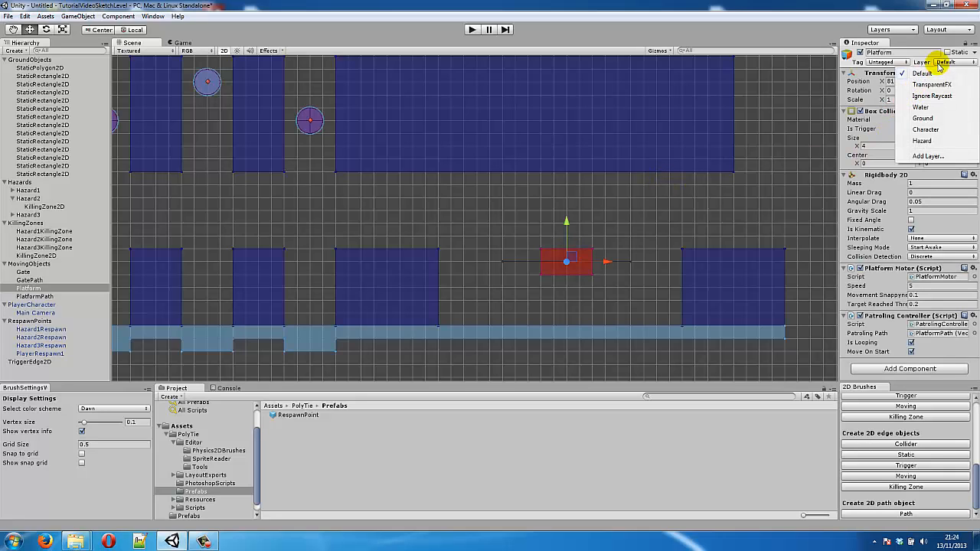
click(923, 118)
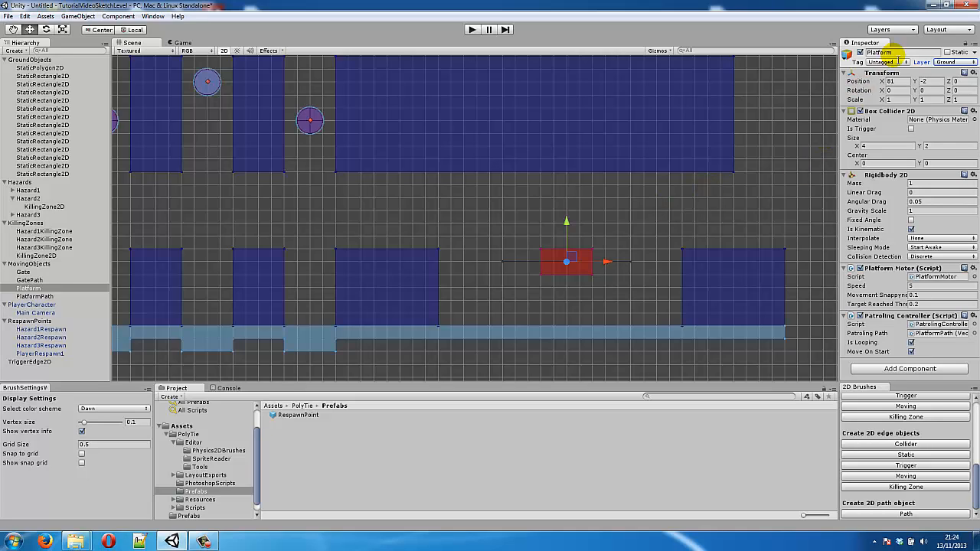
Step: Create a MovingPlatform tag and assign it to Platform
click(885, 62)
click(896, 156)
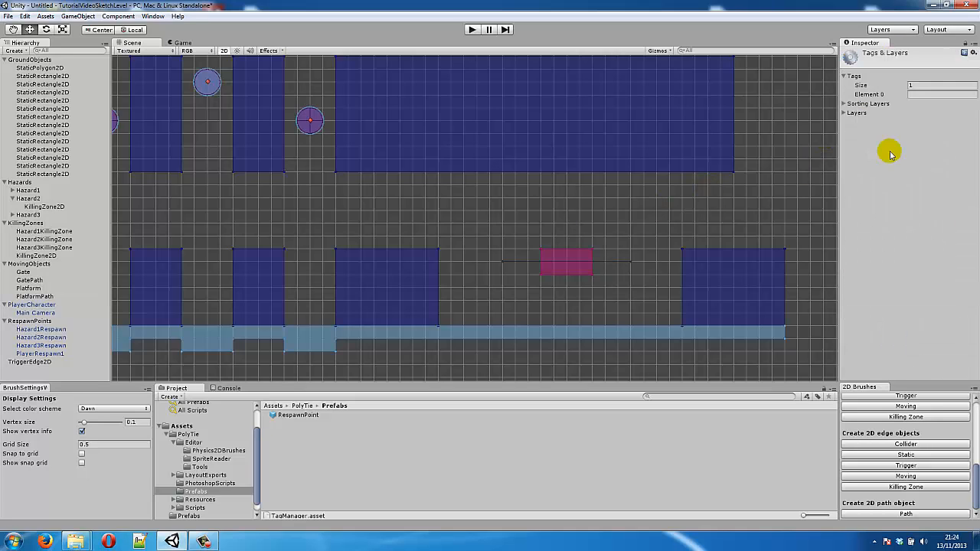
click(923, 96)
text(MovingPlatform)
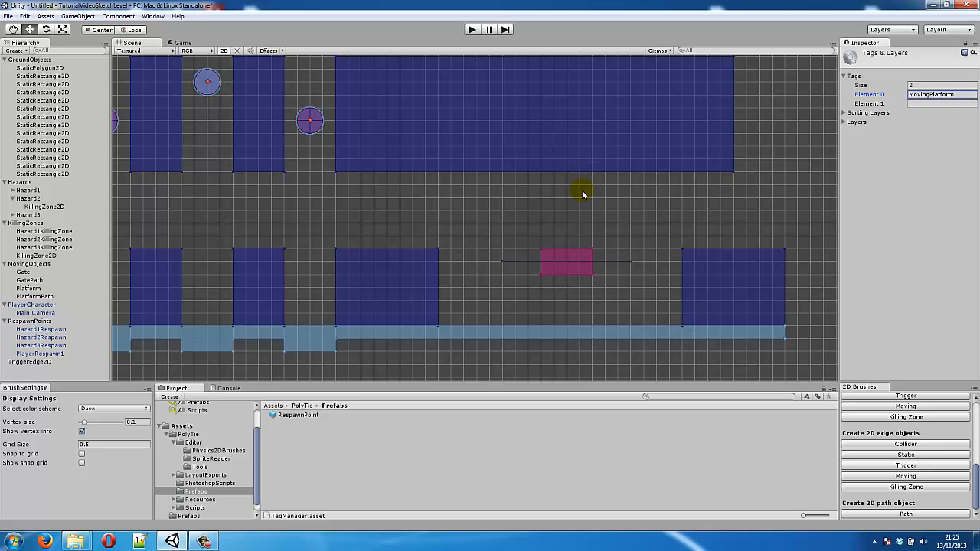
click(585, 264)
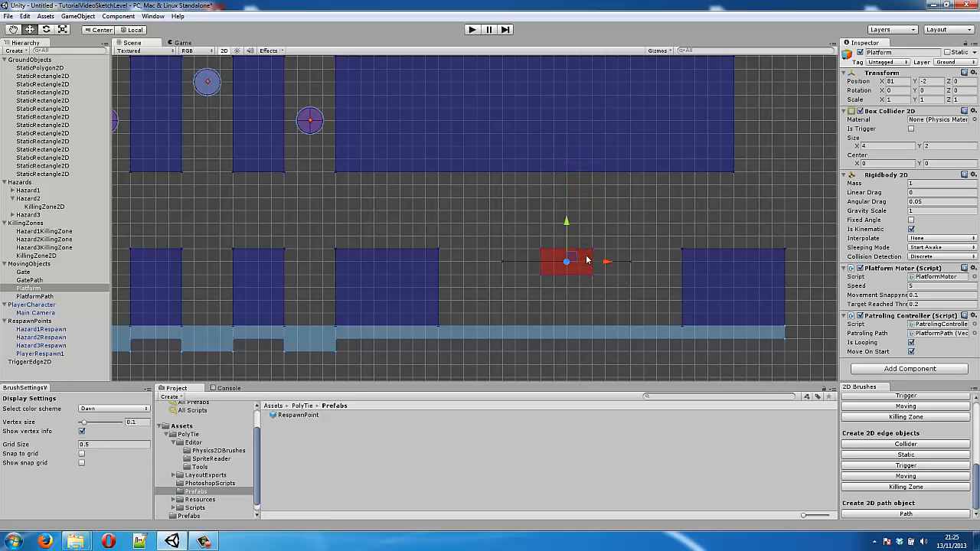
click(881, 61)
click(908, 147)
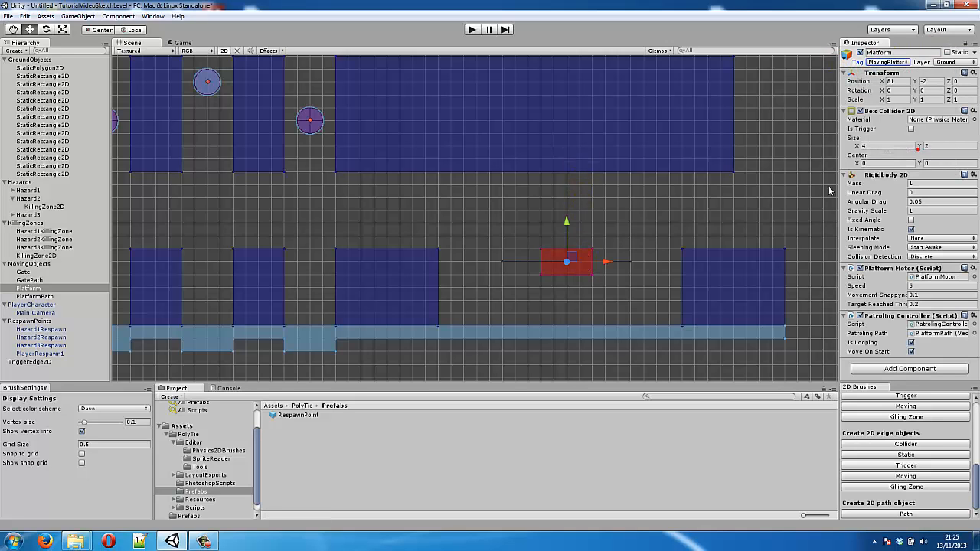
Step: Move the player character along the X axis to about X 68, above the ground block just before the wide gap
click(768, 200)
middle_drag(431, 165, 557, 170)
click(183, 216)
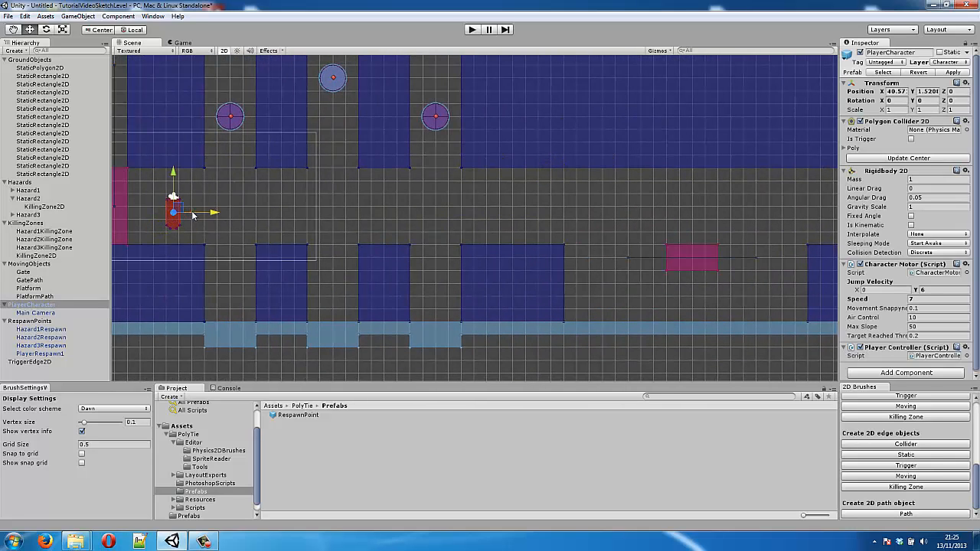
drag(193, 216, 547, 210)
Step: Play-test crossing the wide gap on the moving platform and jumping to the far ground block, and stop the game
click(471, 31)
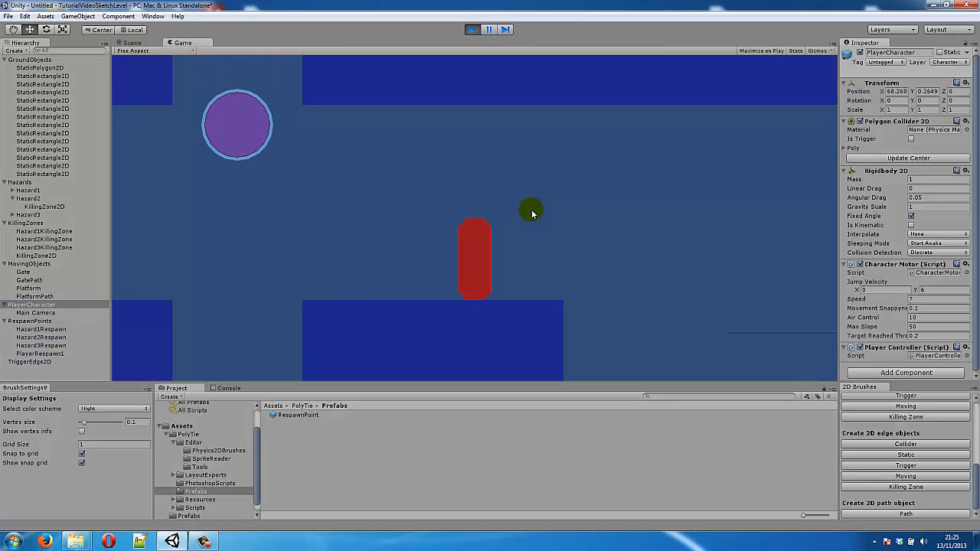
key(Right)
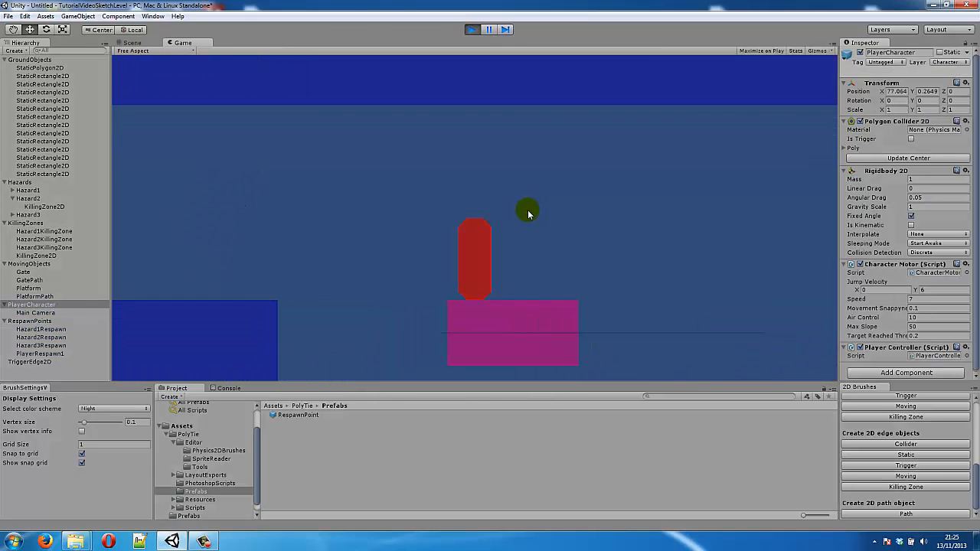
key(space)
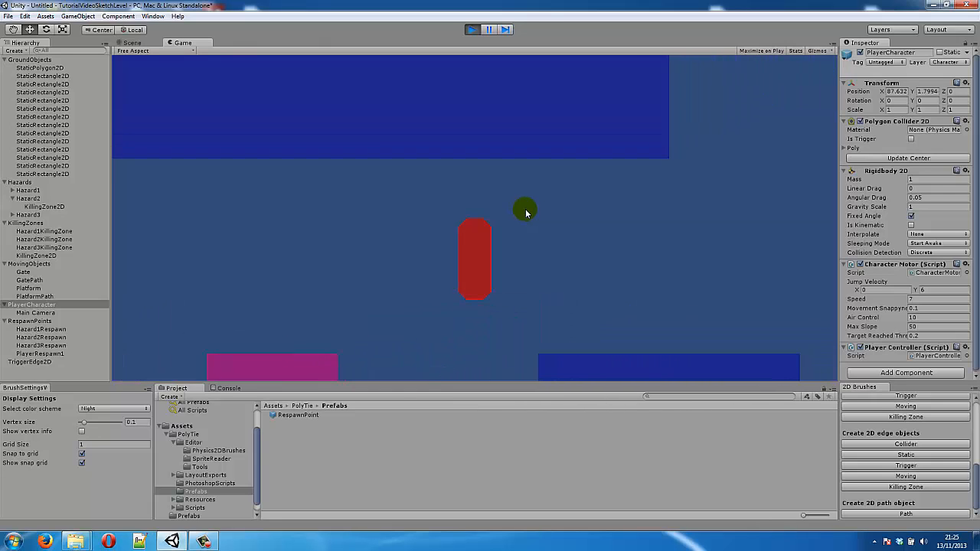
click(471, 31)
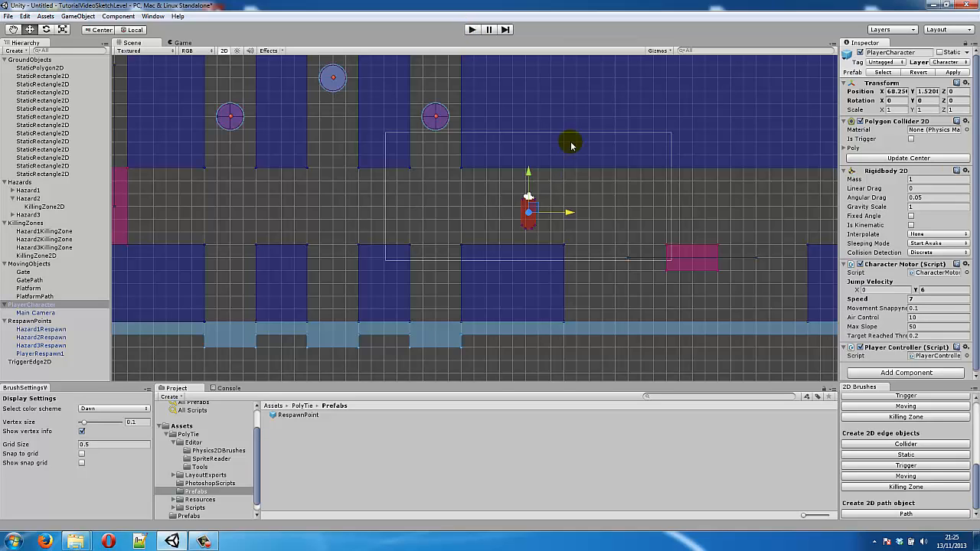
Step: Stretch the ground block beyond the wide gap outward to 18 units wide
middle_drag(715, 196, 352, 201)
click(541, 251)
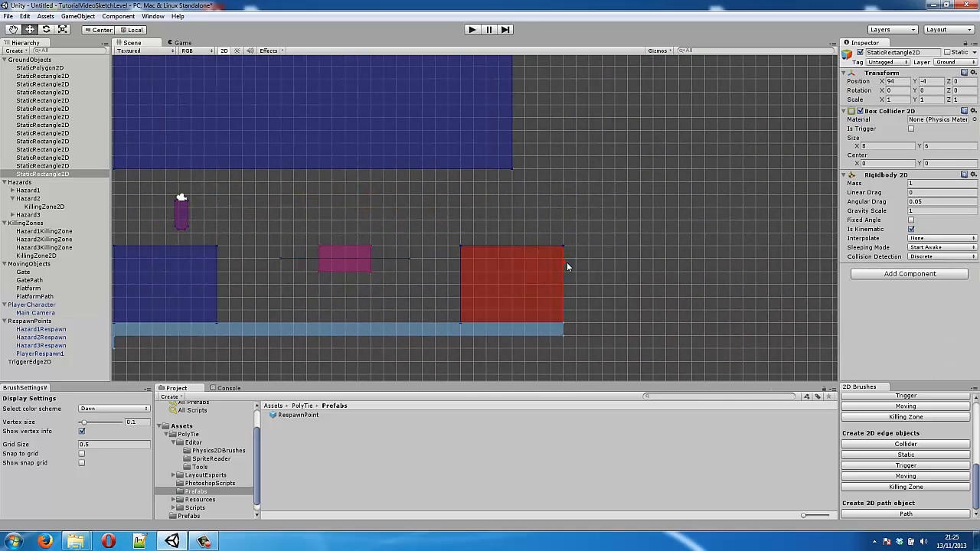
drag(567, 266, 672, 263)
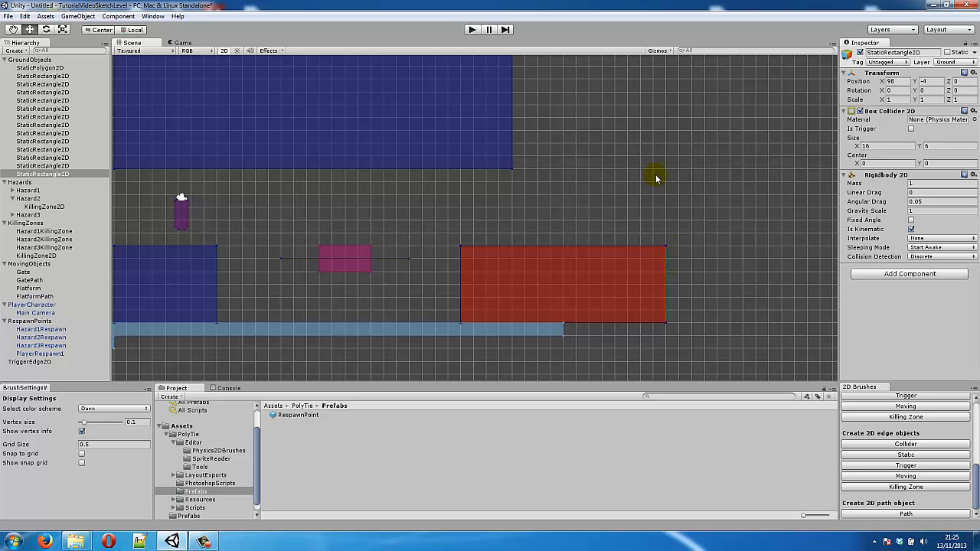
scroll(655, 175, down, 1)
middle_drag(655, 175, 588, 207)
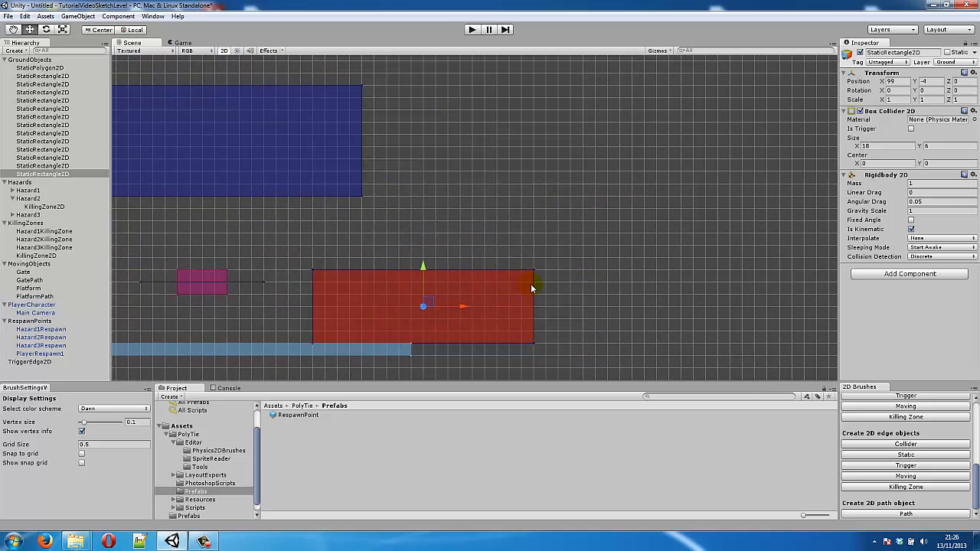
Step: Draw a static polygon attached to the far ground block, sloping up to a flat ledge and a steep outer peak
click(565, 265)
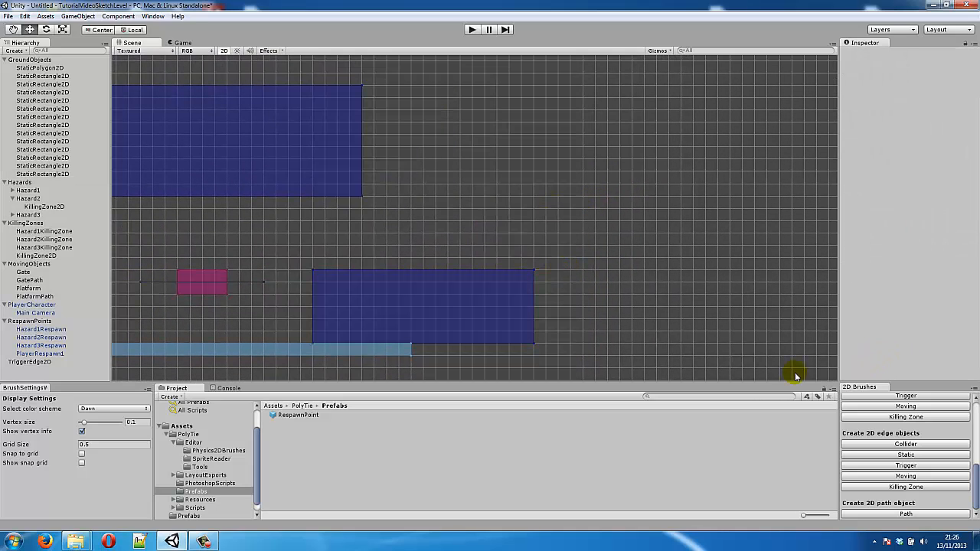
scroll(889, 432, up, 3)
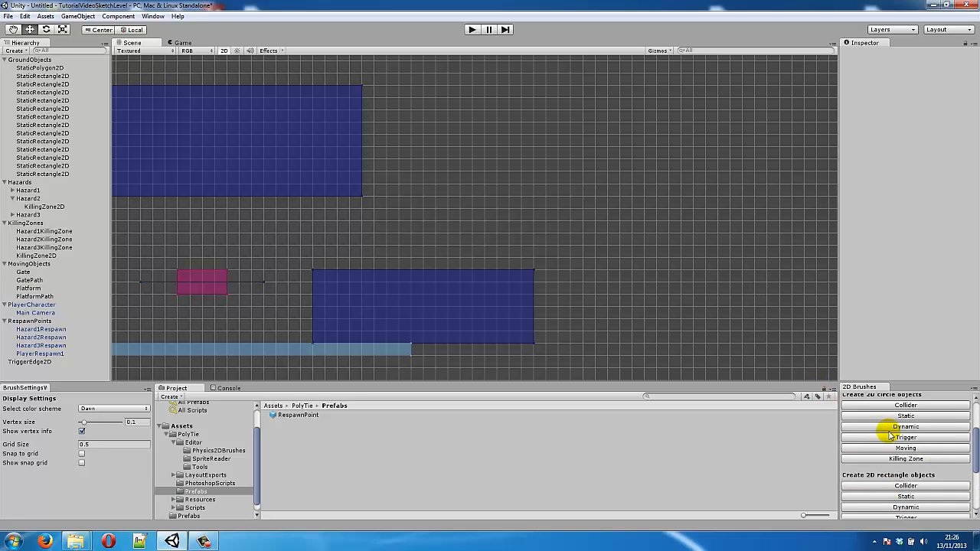
scroll(891, 435, up, 3)
click(903, 418)
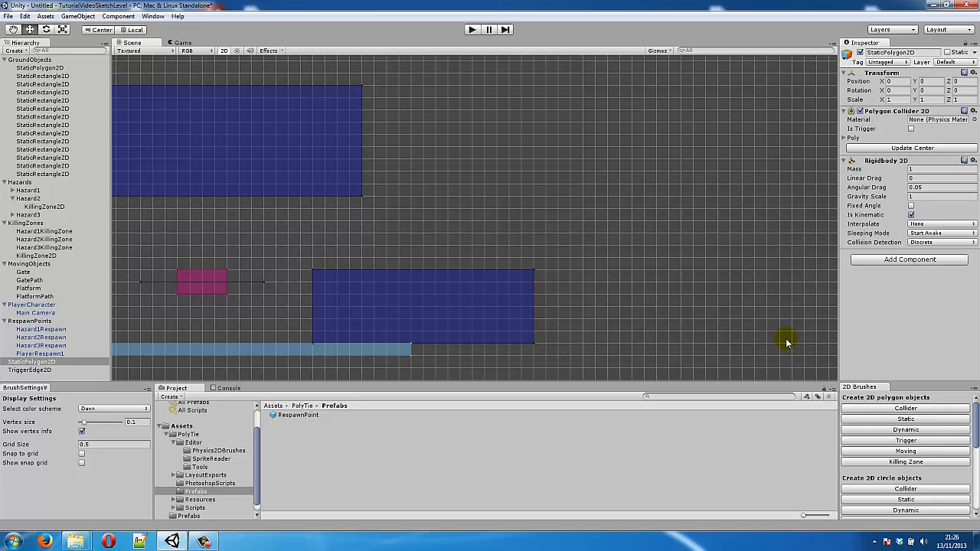
click(825, 331)
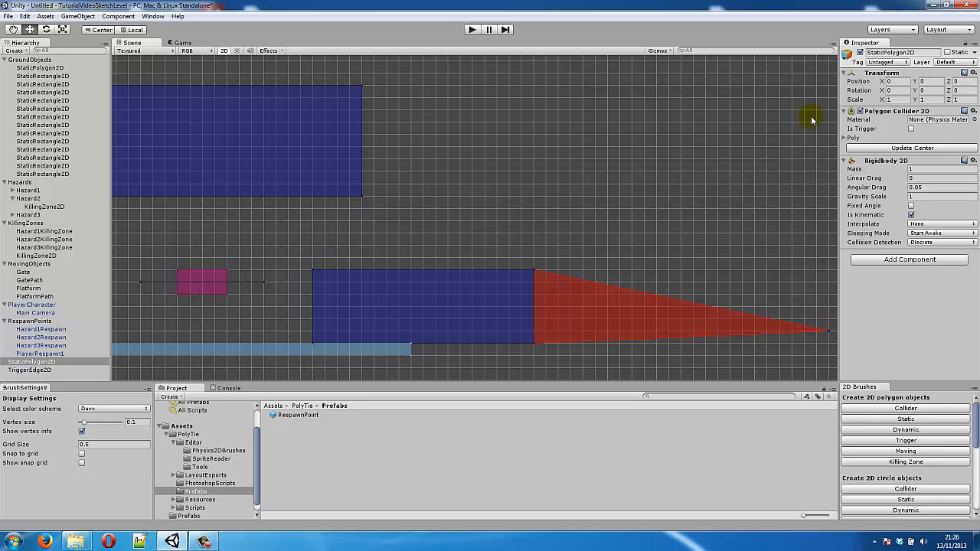
click(813, 78)
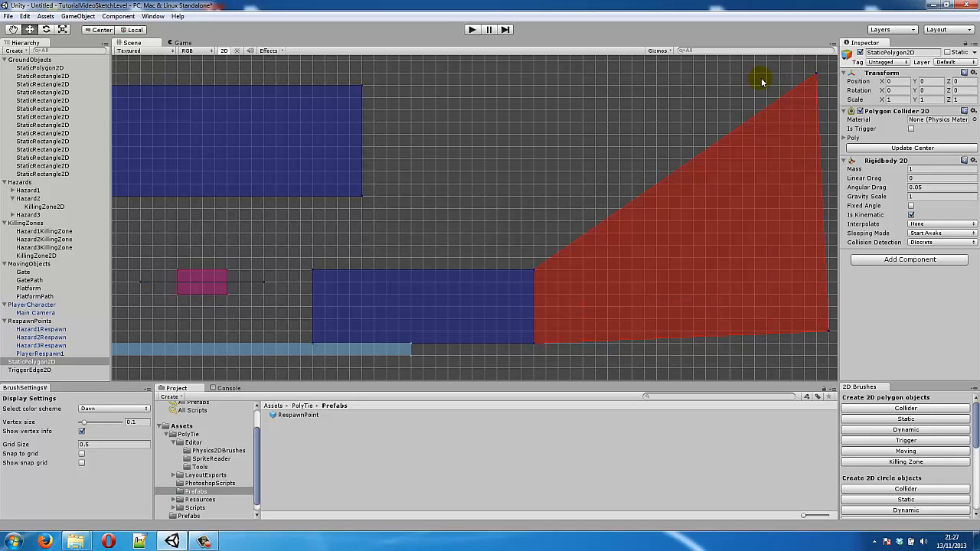
click(733, 164)
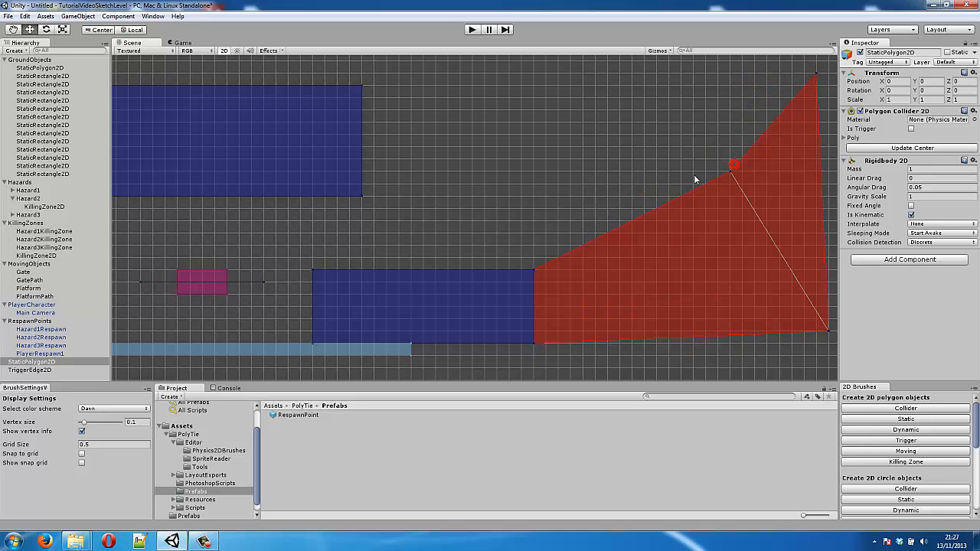
click(646, 173)
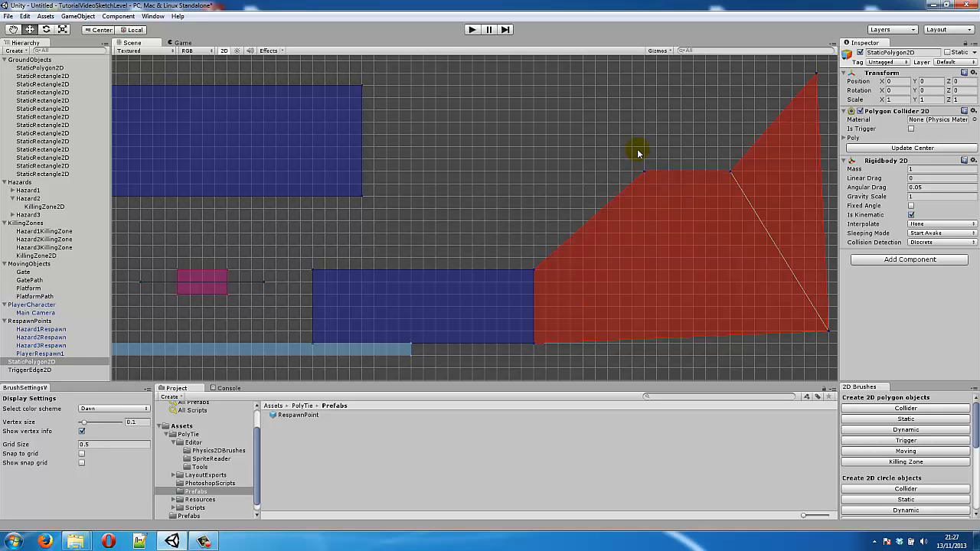
right_click(637, 150)
Step: Adjust the polygon's vertices to level its base with the neighbouring block, make its outer side vertical and shift the ledge outward
middle_drag(655, 138, 576, 132)
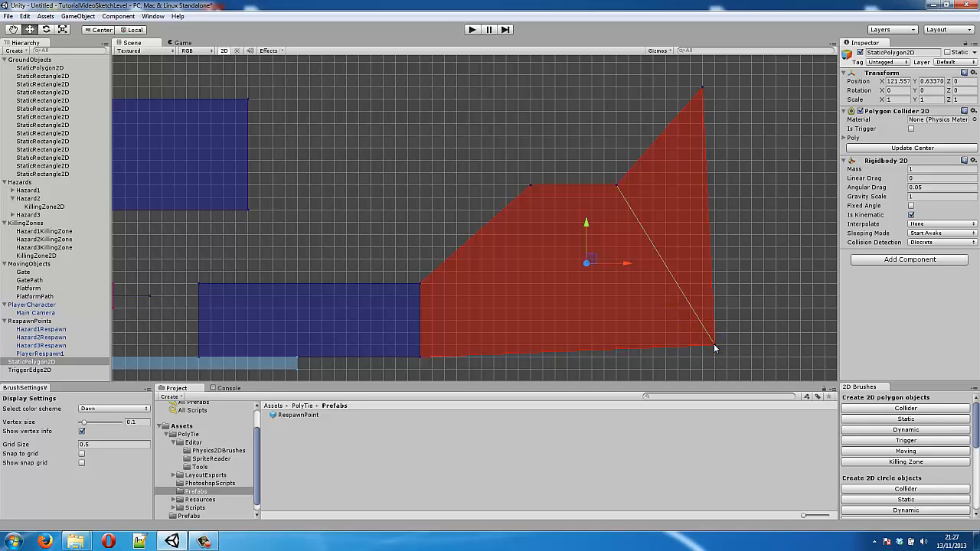
drag(714, 344, 715, 355)
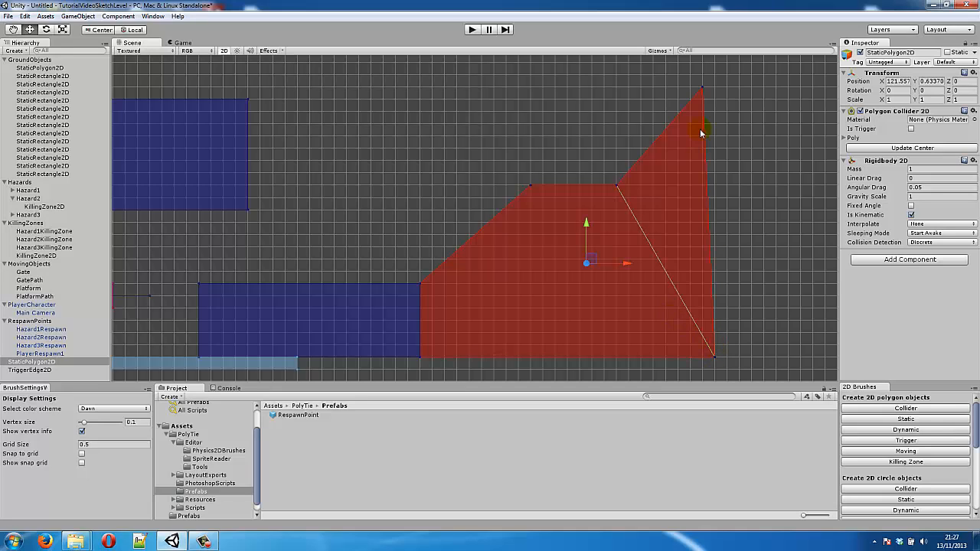
shift+click(703, 87)
drag(703, 86, 714, 89)
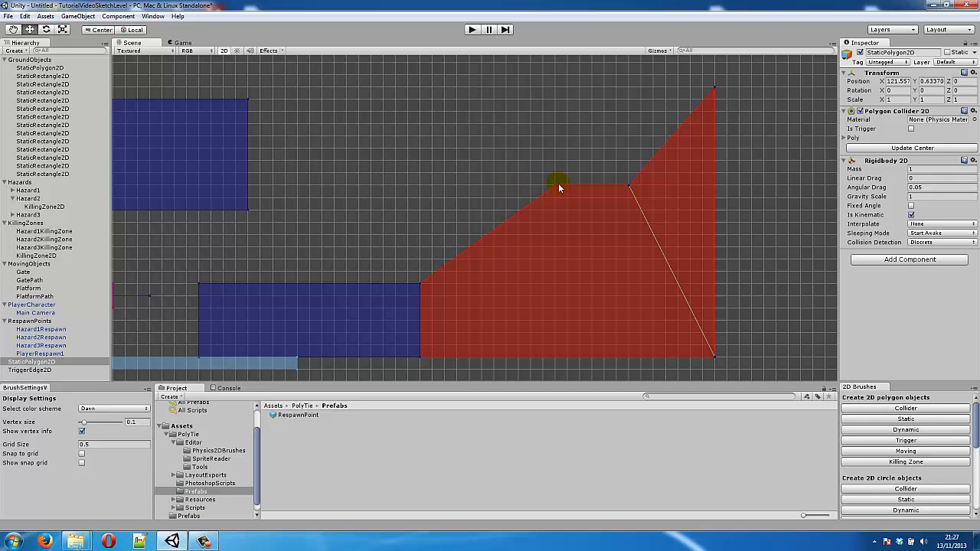
drag(558, 186, 571, 189)
click(572, 145)
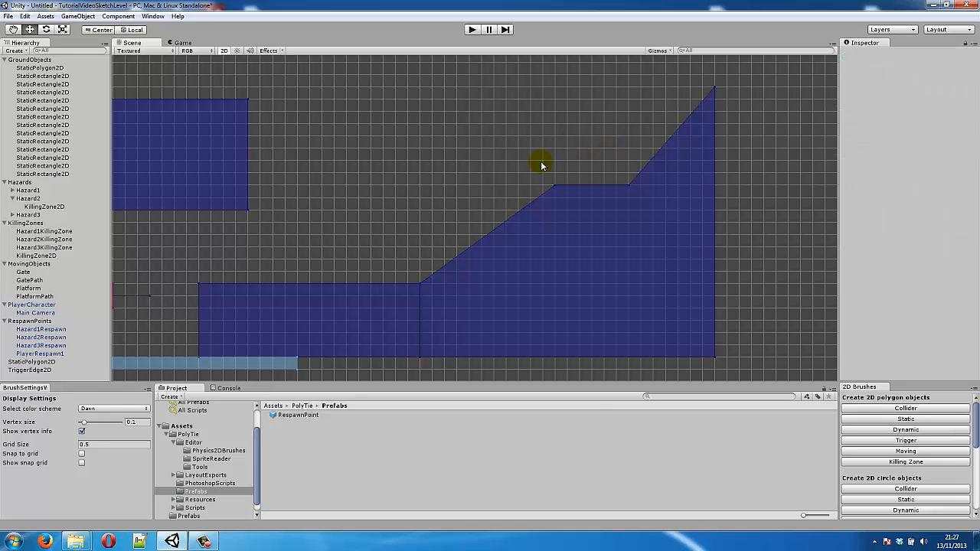
Step: Stretch the upper ground block toward the slope to 40 units wide
middle_drag(368, 159, 392, 153)
click(261, 156)
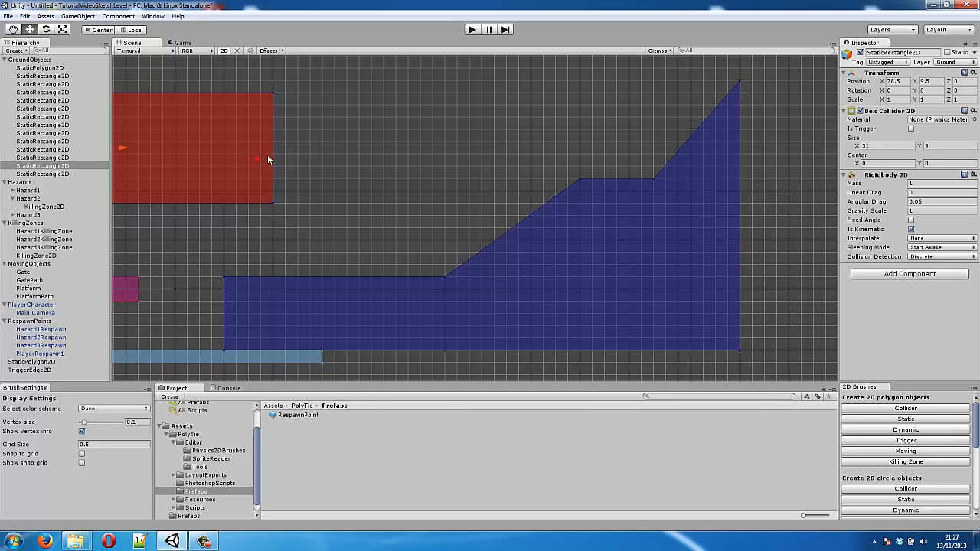
drag(274, 154, 389, 165)
click(518, 145)
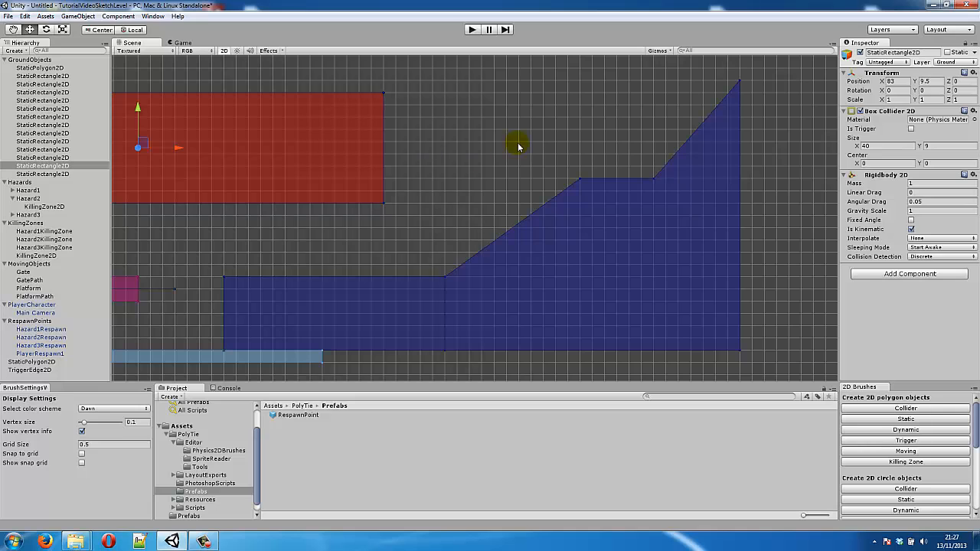
middle_drag(518, 145, 482, 159)
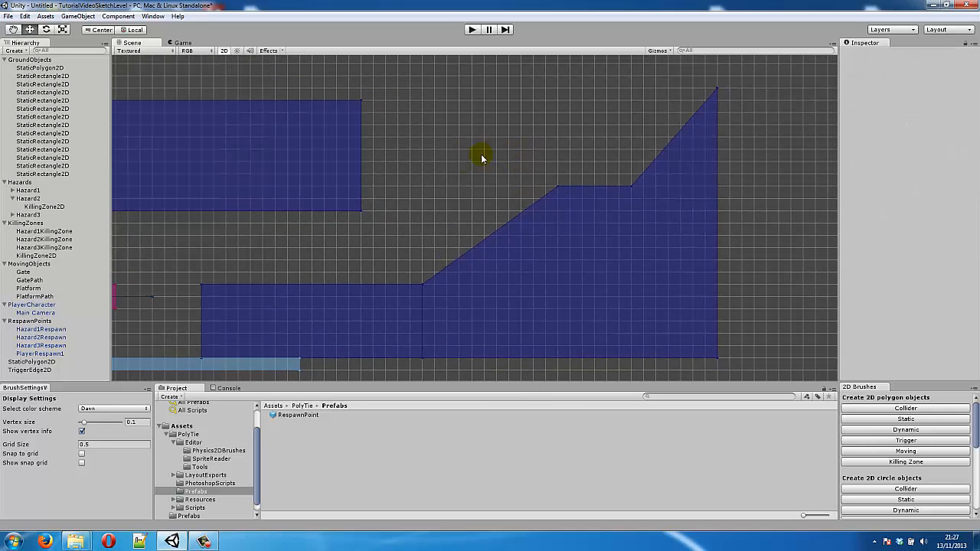
Step: Assign the sloped static polygon to the Ground layer and group it under GroundObjects
click(542, 296)
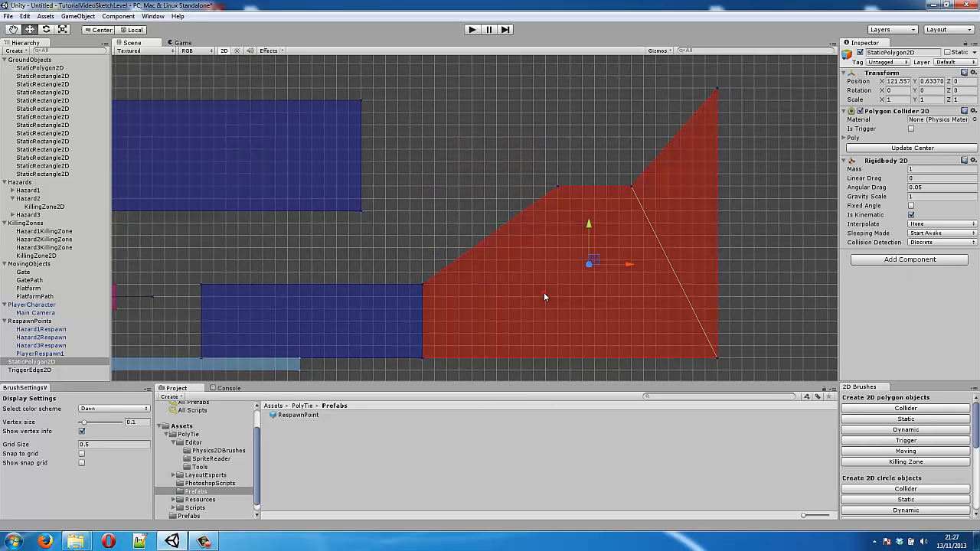
click(951, 62)
click(935, 118)
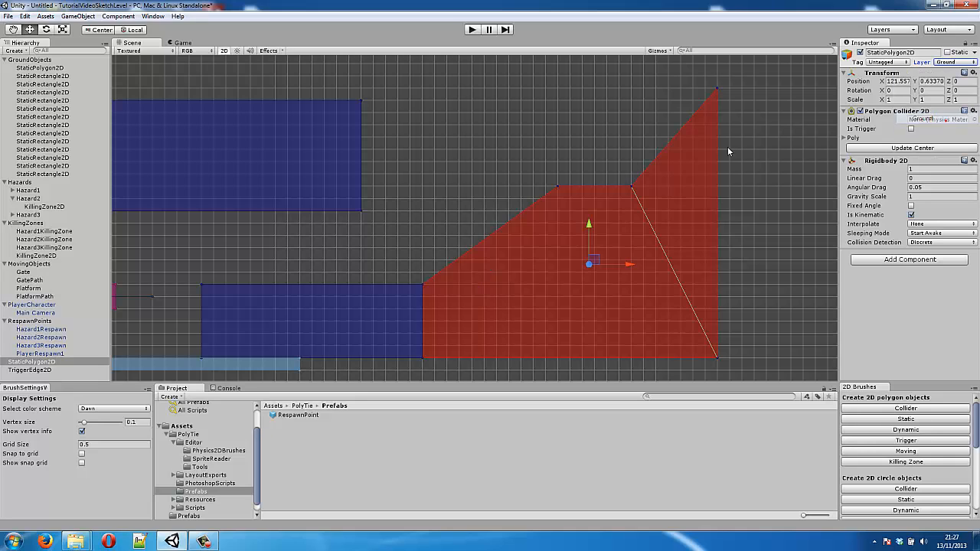
drag(13, 369, 42, 60)
click(520, 126)
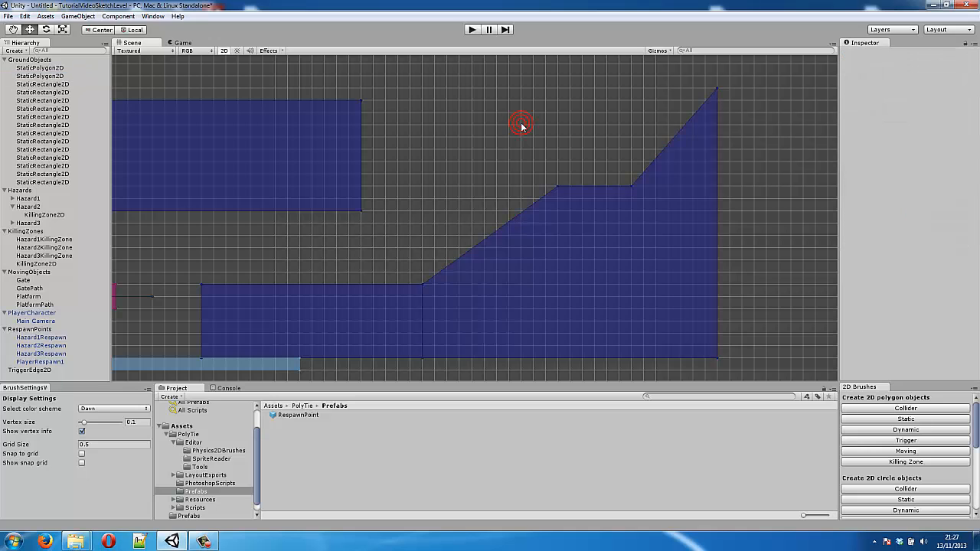
Step: Draw a trigger circle with radius 1 above the slope's flat ledge, at X 122, Y 9
middle_drag(526, 146, 444, 160)
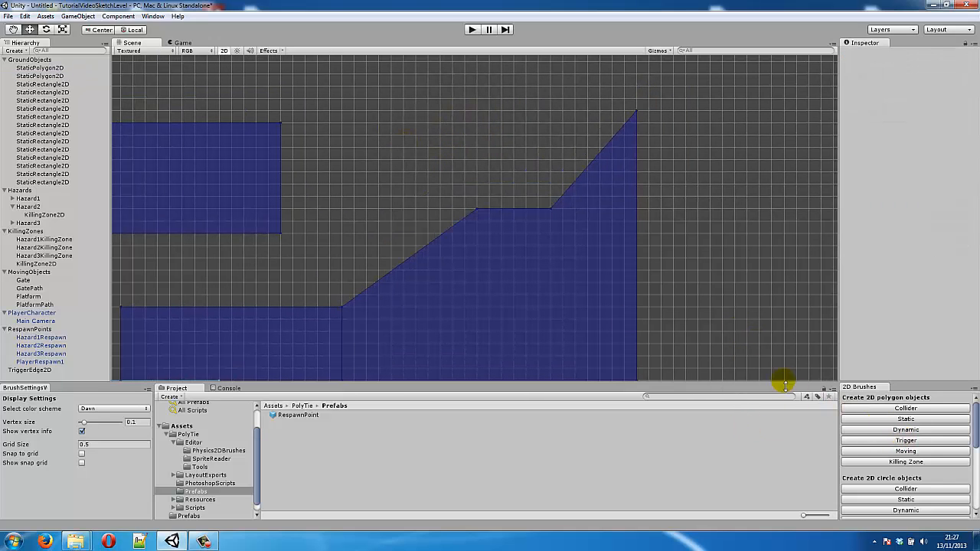
scroll(856, 445, down, 1)
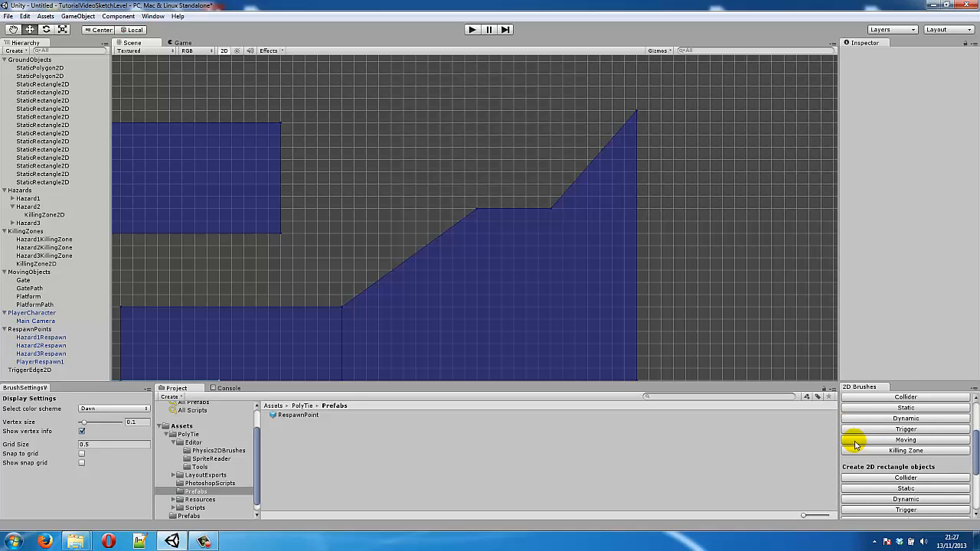
scroll(856, 444, down, 2)
scroll(855, 444, down, 3)
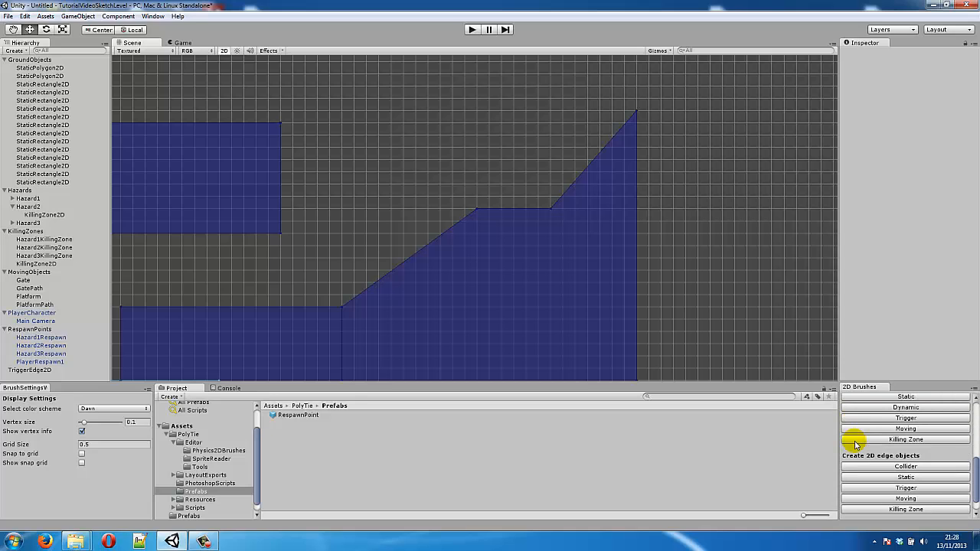
scroll(855, 444, up, 2)
scroll(855, 445, up, 3)
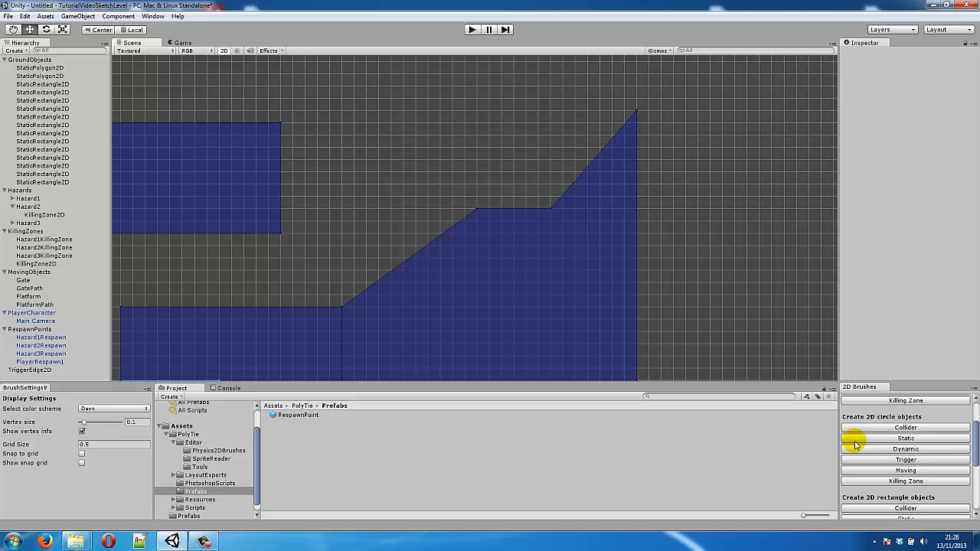
click(903, 459)
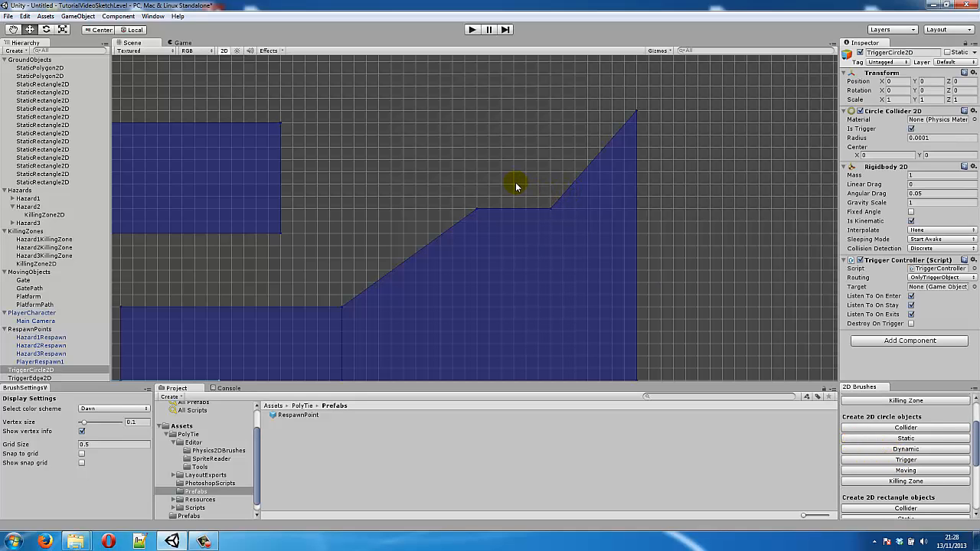
drag(514, 184, 523, 179)
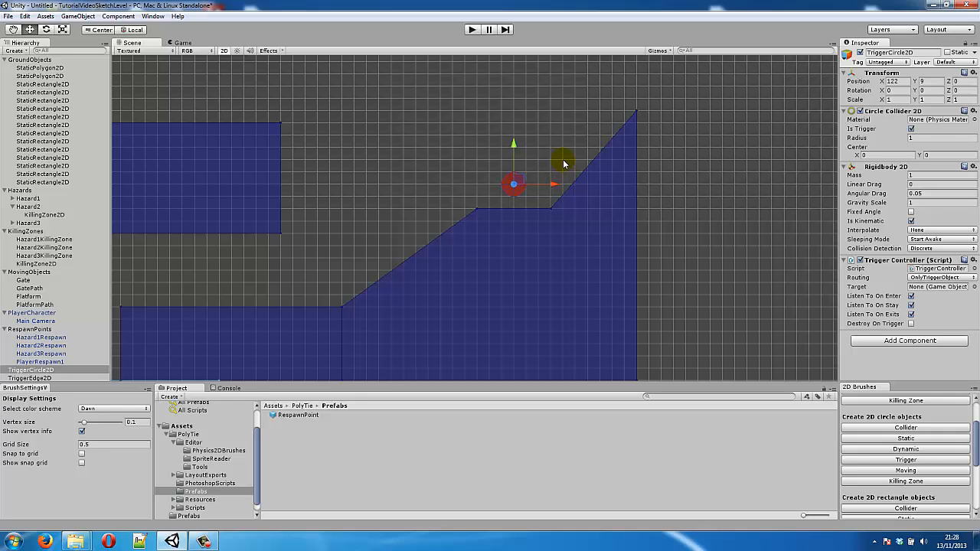
middle_drag(563, 163, 562, 153)
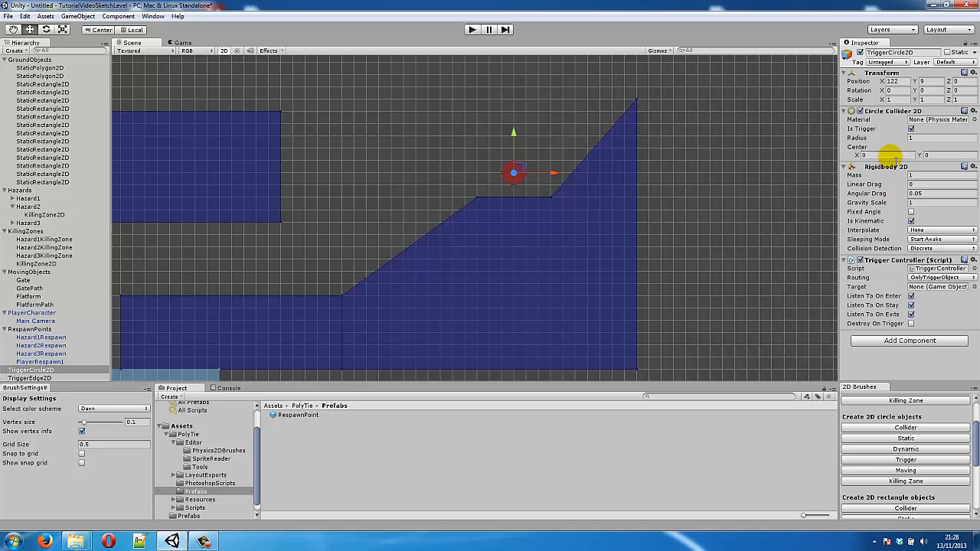
Step: Reduce the trigger circle's radius to 0.59 and move it along the X axis to X 123
mouse_move(879, 142)
mouse_down()
mouse_move(862, 142)
mouse_move(873, 142)
mouse_up()
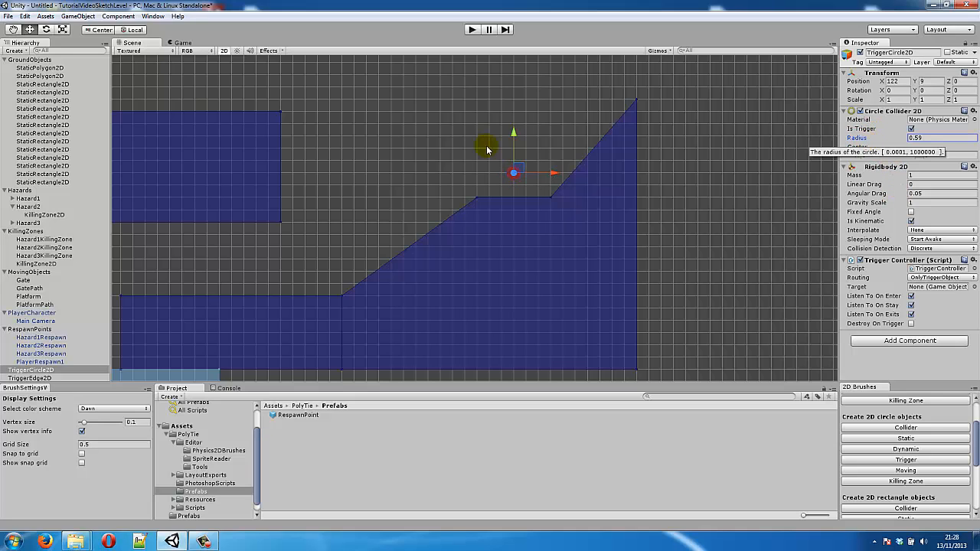
click(542, 174)
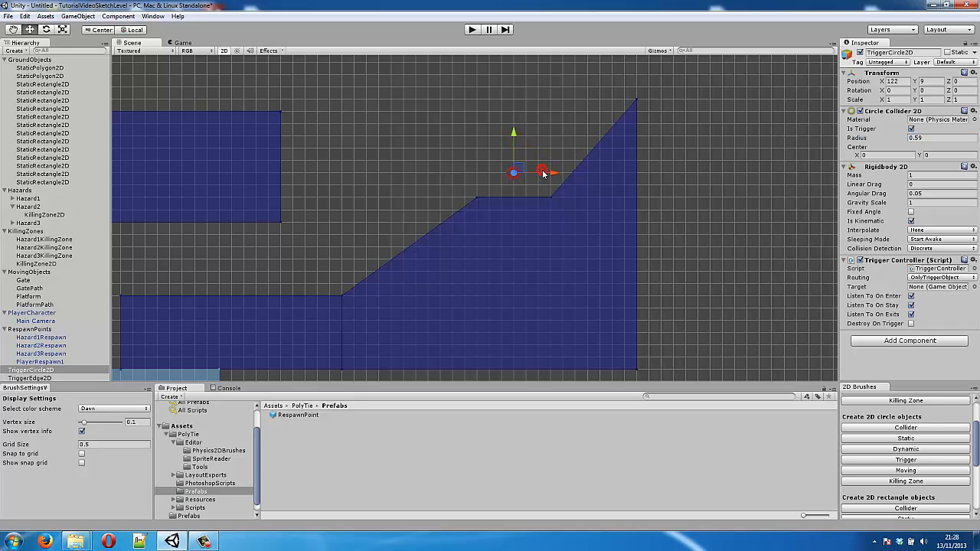
drag(542, 179, 549, 177)
click(550, 149)
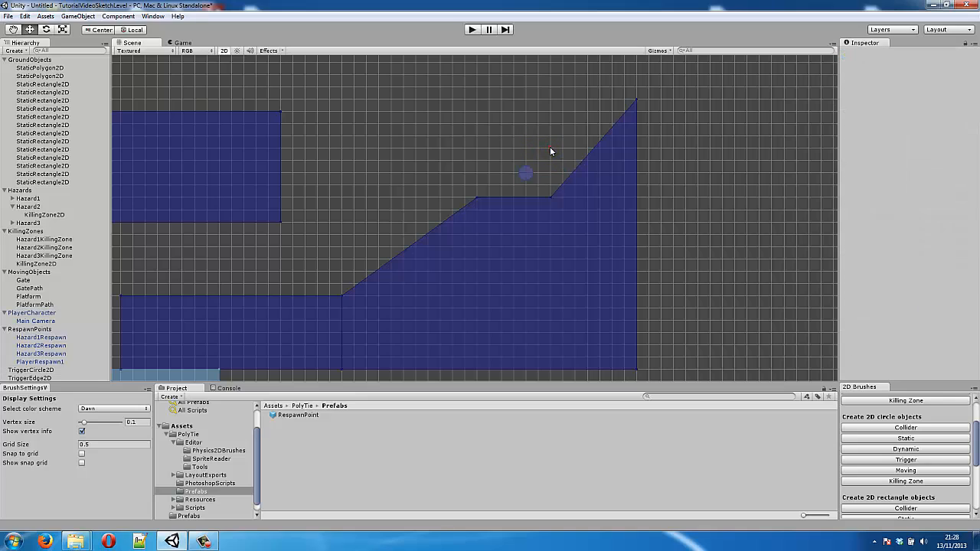
Step: Disable Listen To On Stay and Listen To On Exits for the trigger circle, and enable Destroy On Trigger
click(527, 173)
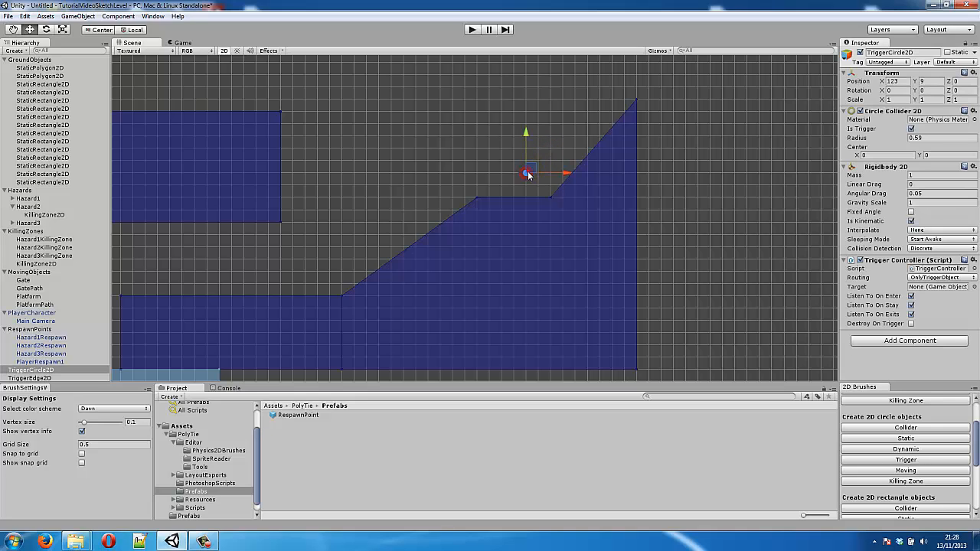
click(912, 305)
click(911, 314)
click(911, 323)
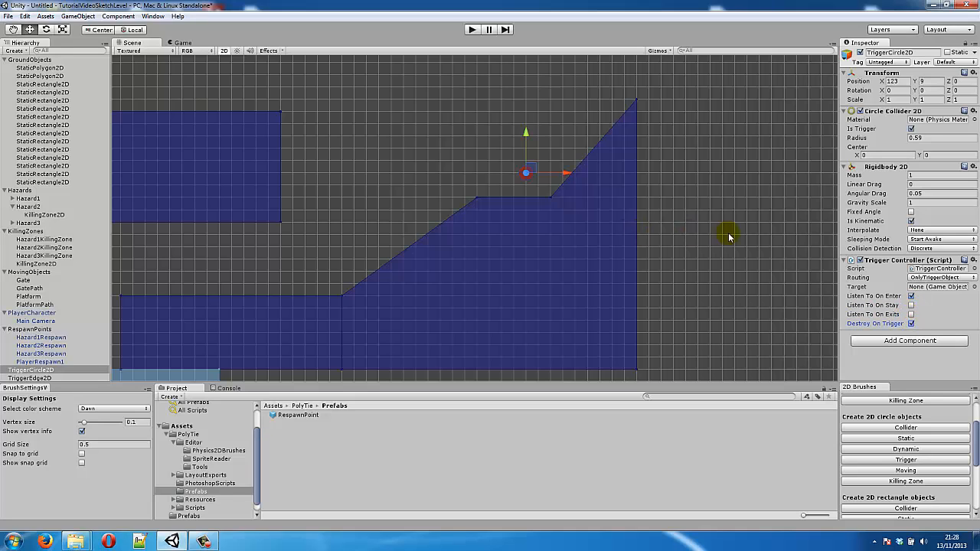
middle_drag(735, 175, 703, 226)
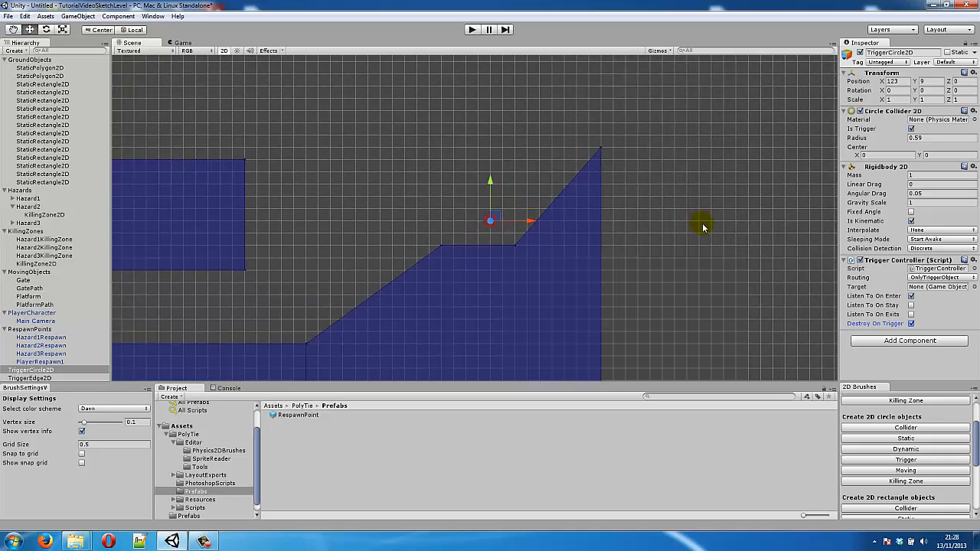
Step: Rename the trigger circle as Collectible and keep it selected
click(52, 371)
click(53, 373)
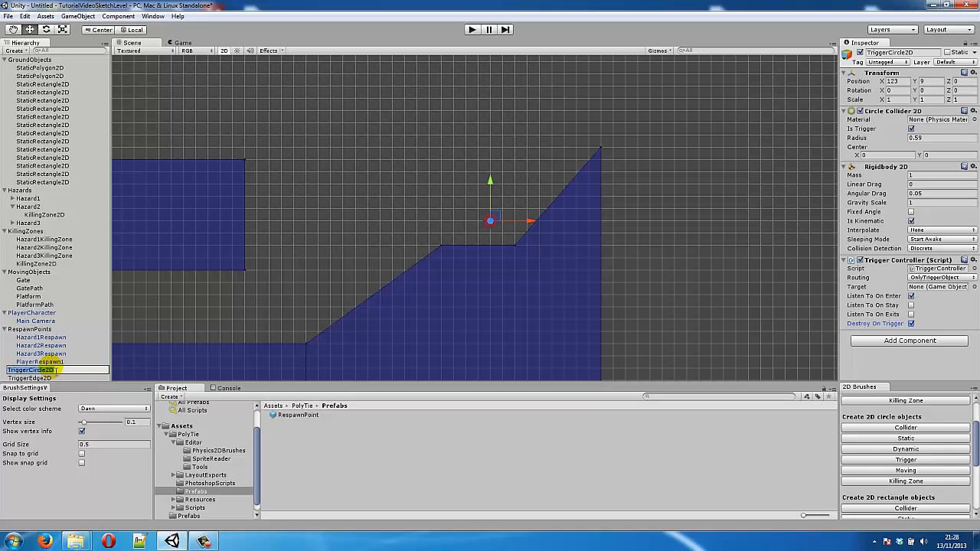
text(Collectible)
key(Return)
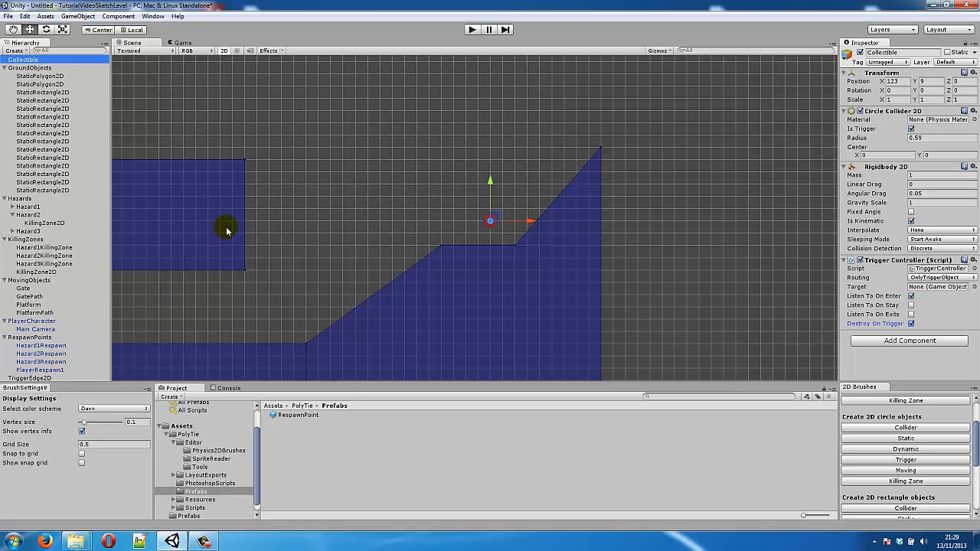
middle_drag(407, 208, 388, 186)
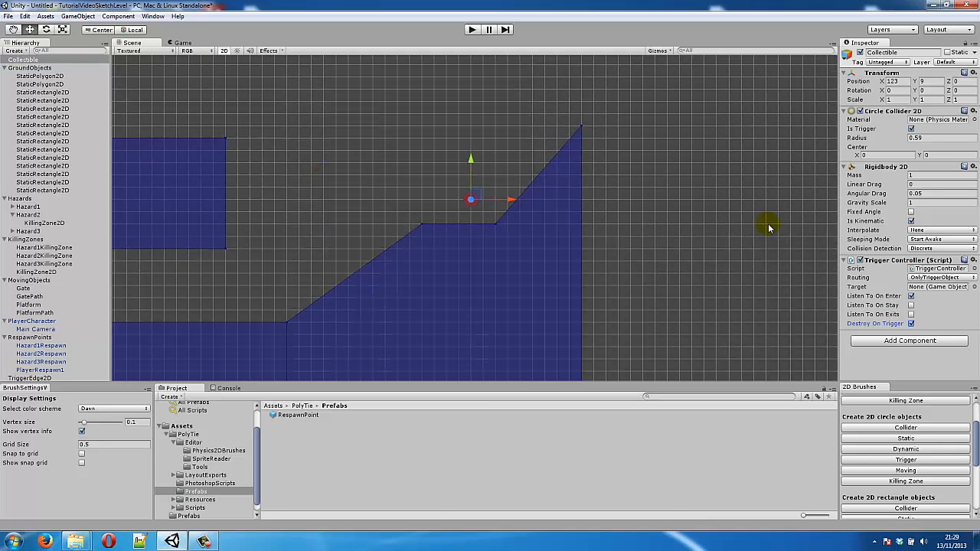
click(729, 218)
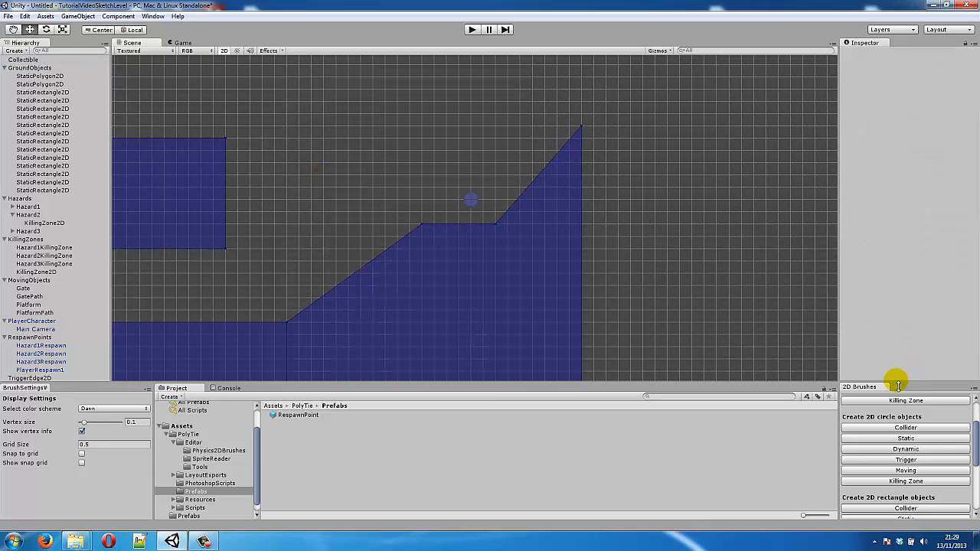
click(21, 59)
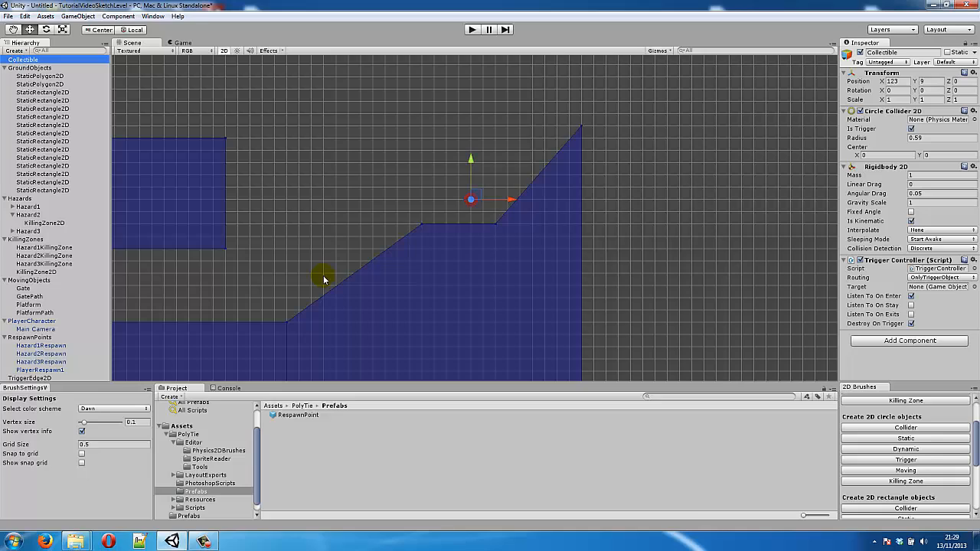
Step: Duplicate Hazard3 and move the copy above the upper slope beyond the collectible, at X 127, Y 13
mouse_move(376, 158)
middle_down()
mouse_move(422, 163)
mouse_move(412, 176)
mouse_move(589, 186)
mouse_move(592, 173)
mouse_move(579, 182)
middle_up()
scroll(422, 166, down, 4)
scroll(579, 182, down, 2)
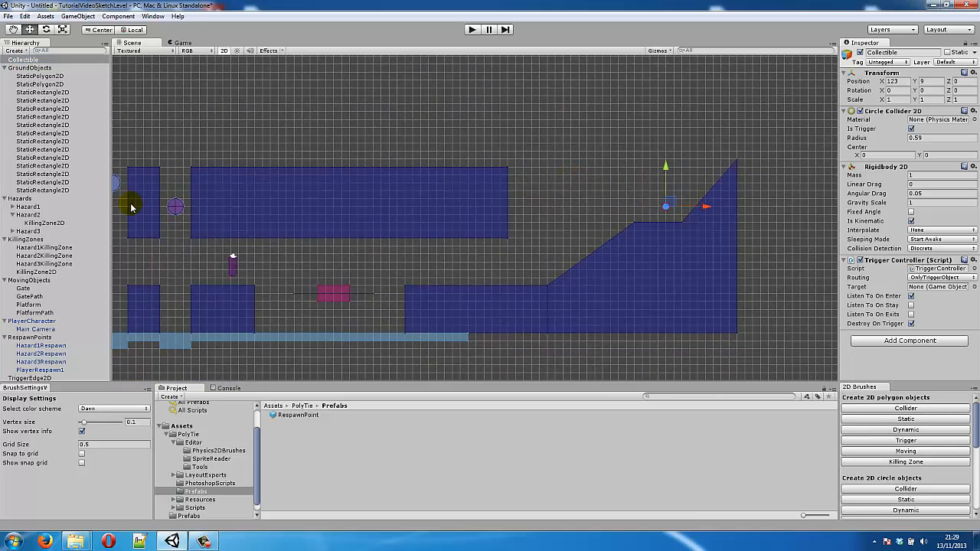
click(45, 231)
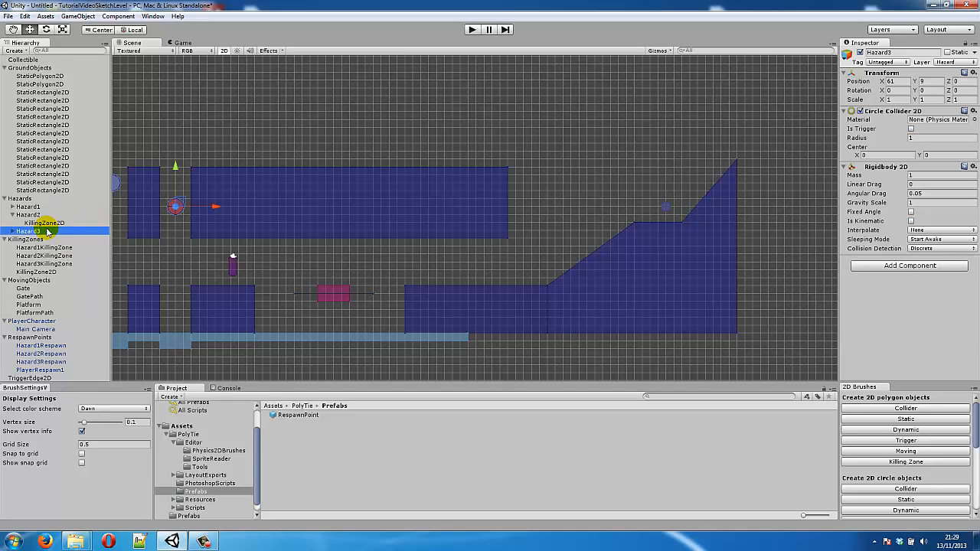
key(ctrl+d)
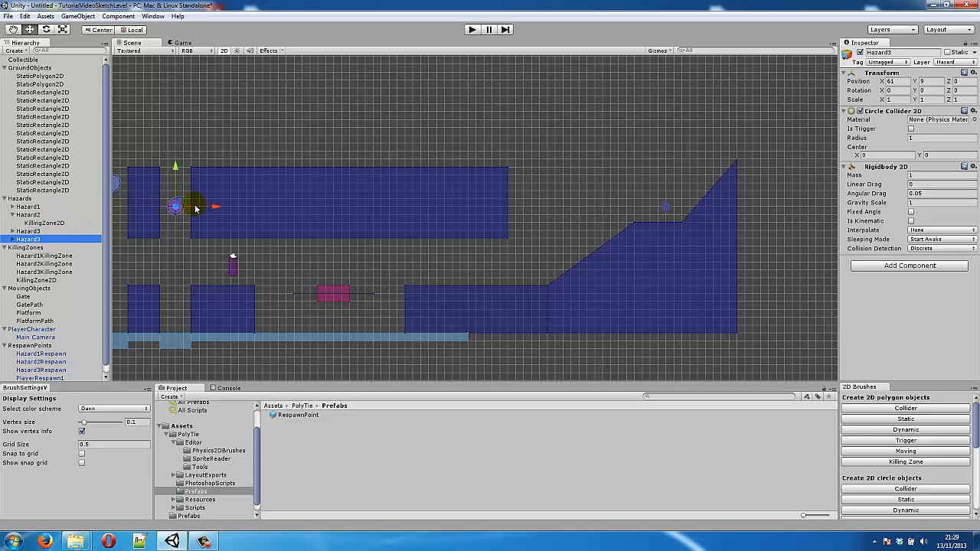
drag(215, 210, 733, 211)
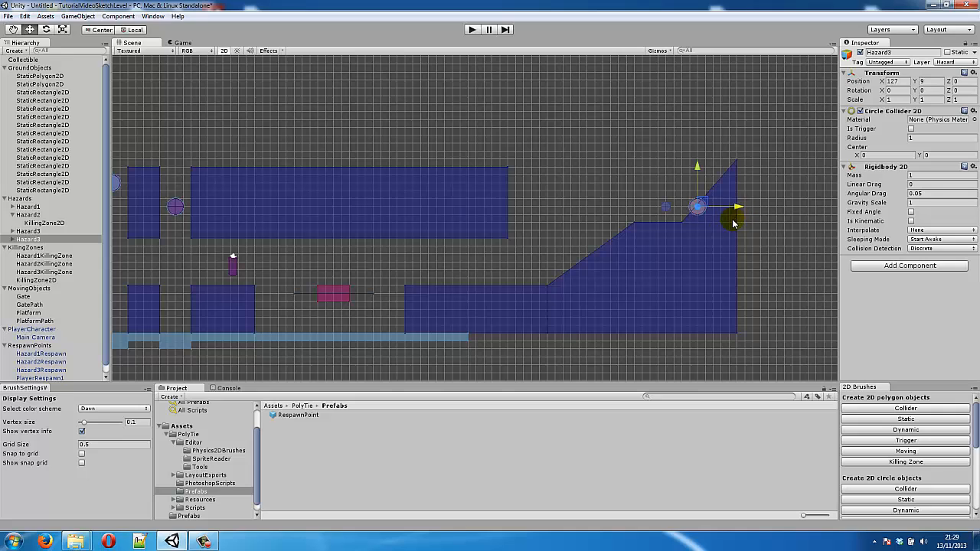
drag(698, 182, 696, 149)
Step: Enlarge the duplicated hazard's circle collider to a radius of 2.72
middle_drag(697, 149, 392, 185)
scroll(597, 150, up, 4)
scroll(392, 186, up, 1)
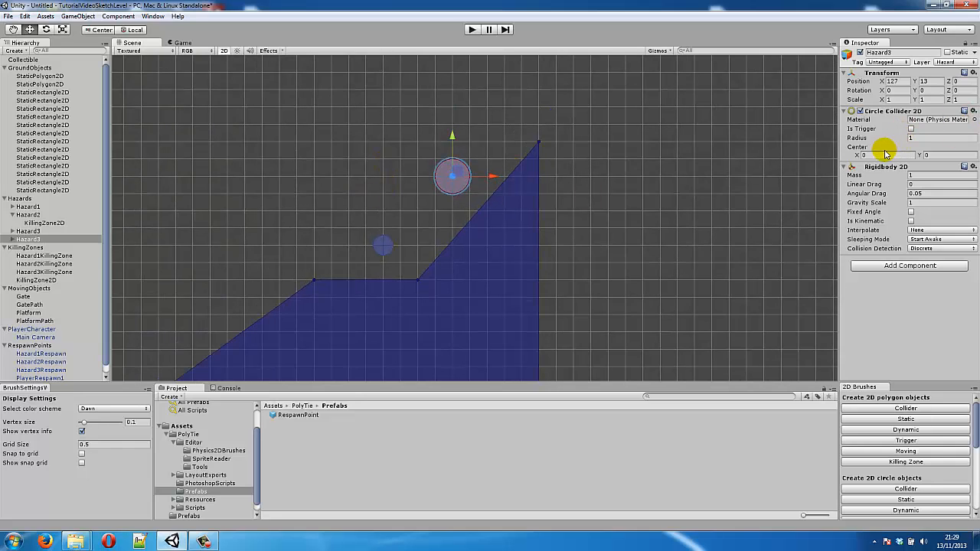
drag(902, 139, 925, 128)
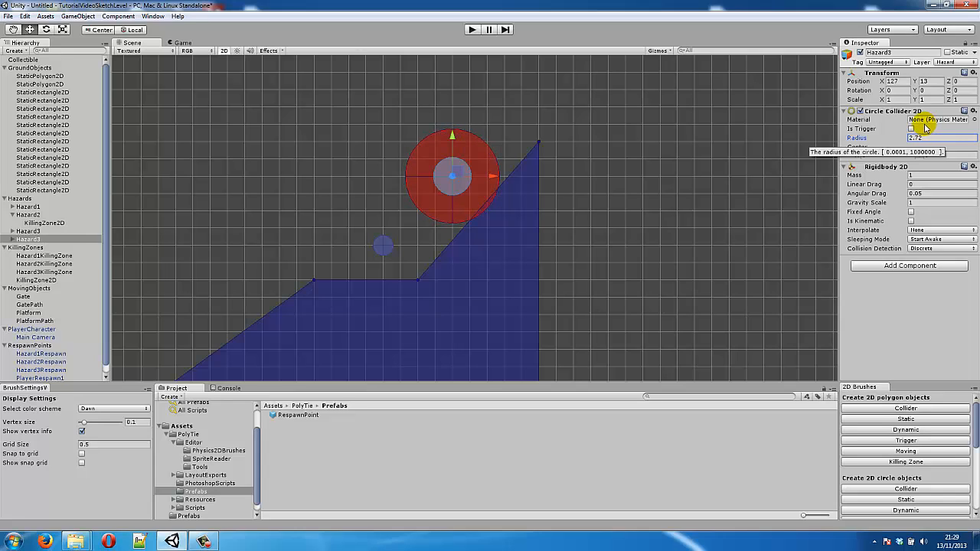
Step: Enlarge the killing zone inside the duplicated hazard to a radius of about 2.8, slightly larger than the hazard circle
click(12, 239)
click(44, 247)
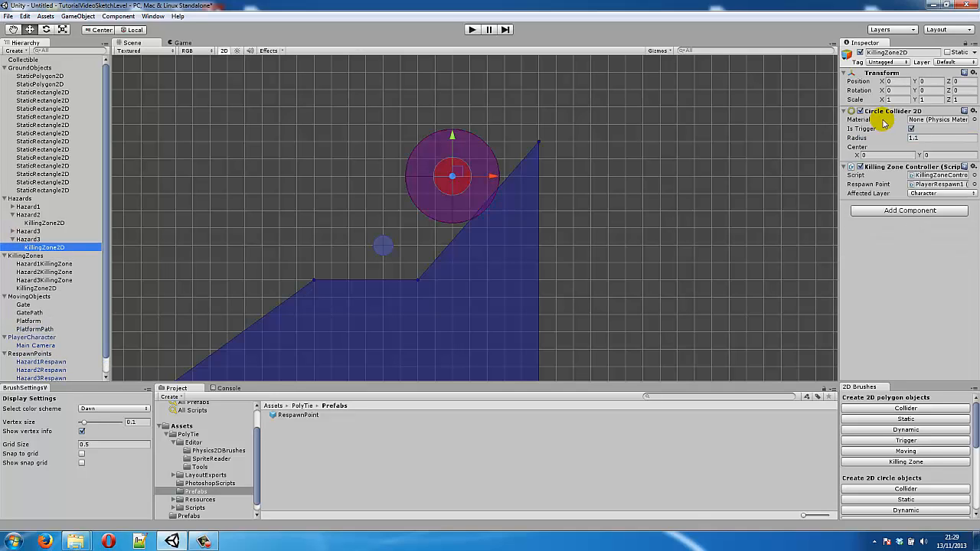
drag(896, 143, 915, 130)
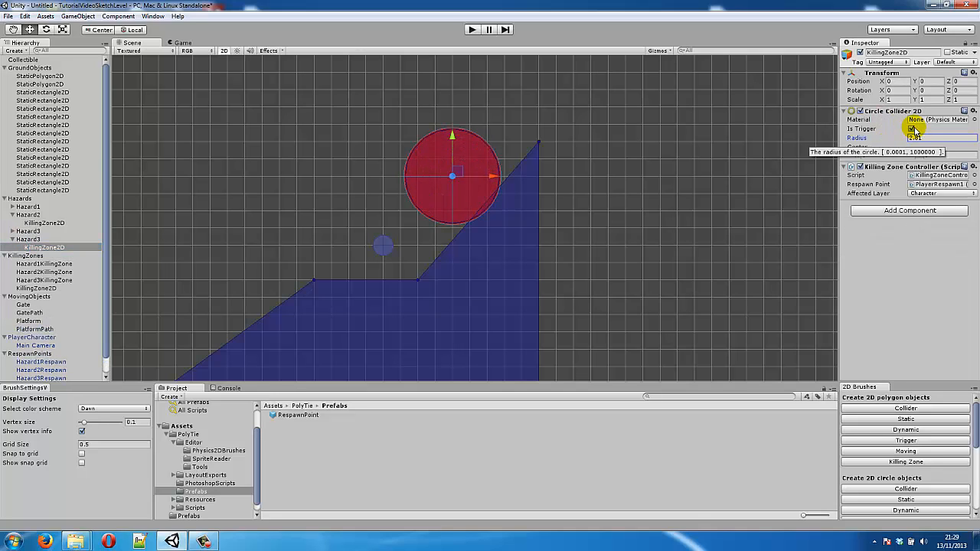
click(724, 119)
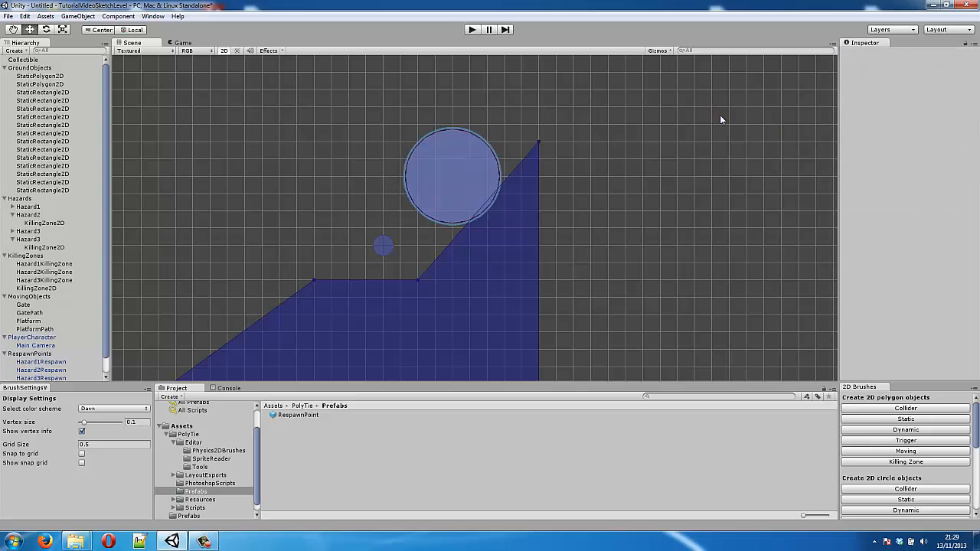
Step: Rename the enlarged Hazard3 copy as Boulder
click(45, 239)
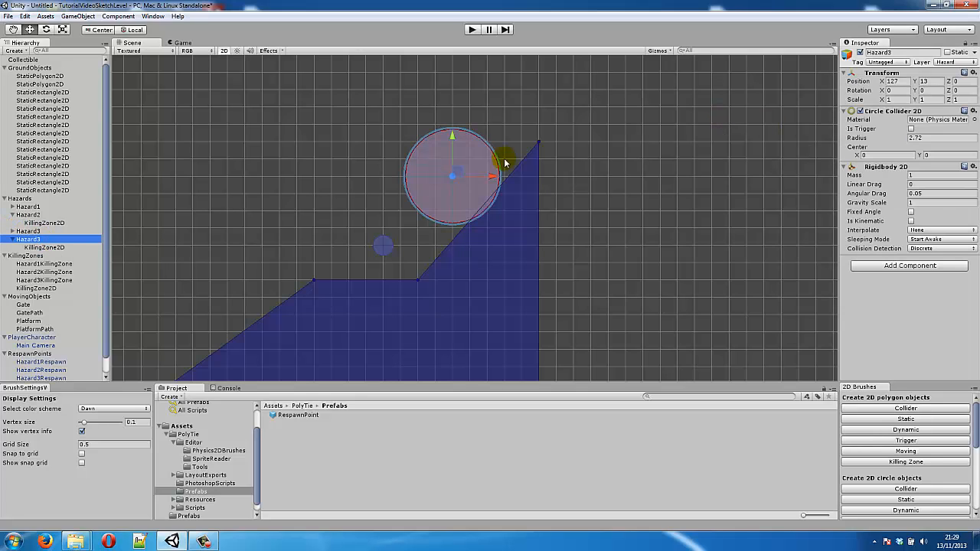
click(55, 240)
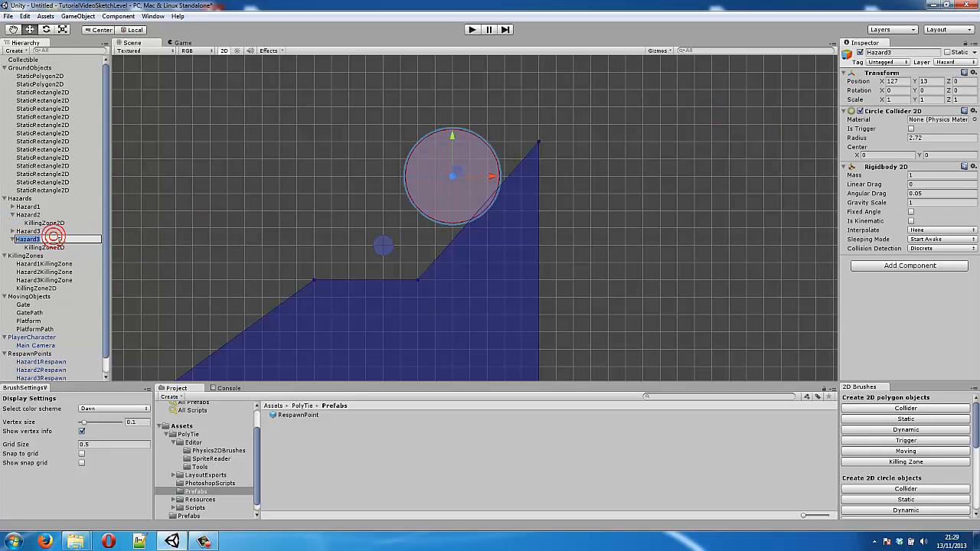
text(bou)
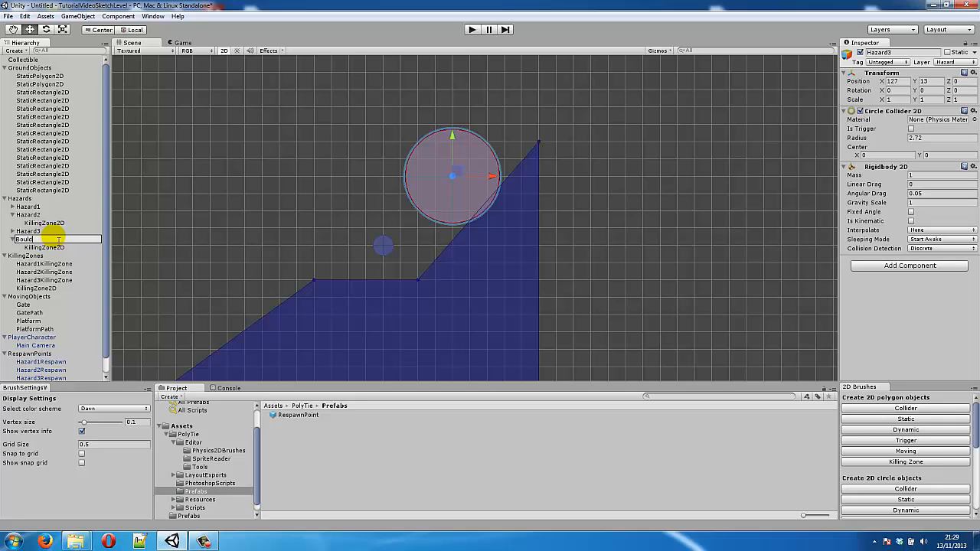
key(Return)
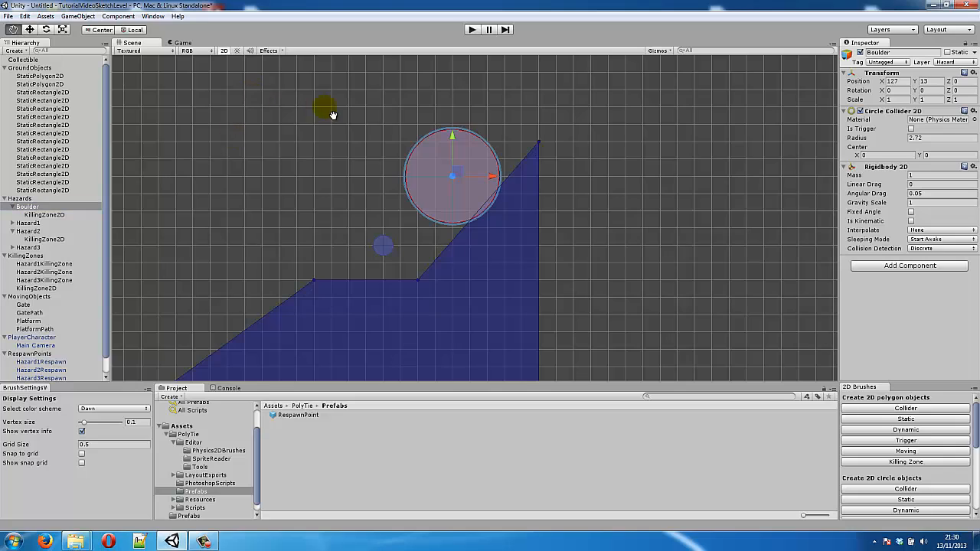
Step: Move the Boulder up the slope so it rests near the peak, at about X 128.95, Y 15.98
middle_drag(465, 156, 457, 166)
drag(454, 184, 487, 131)
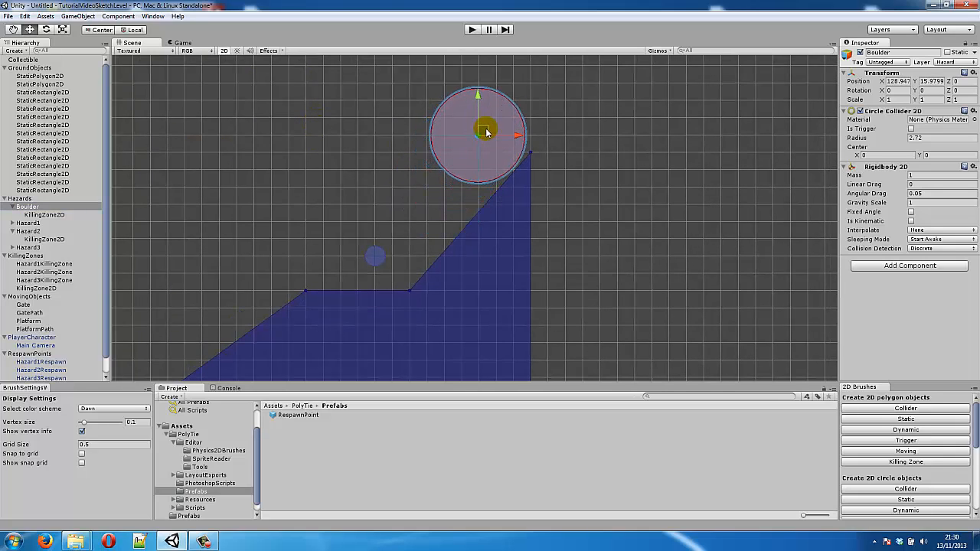
click(601, 221)
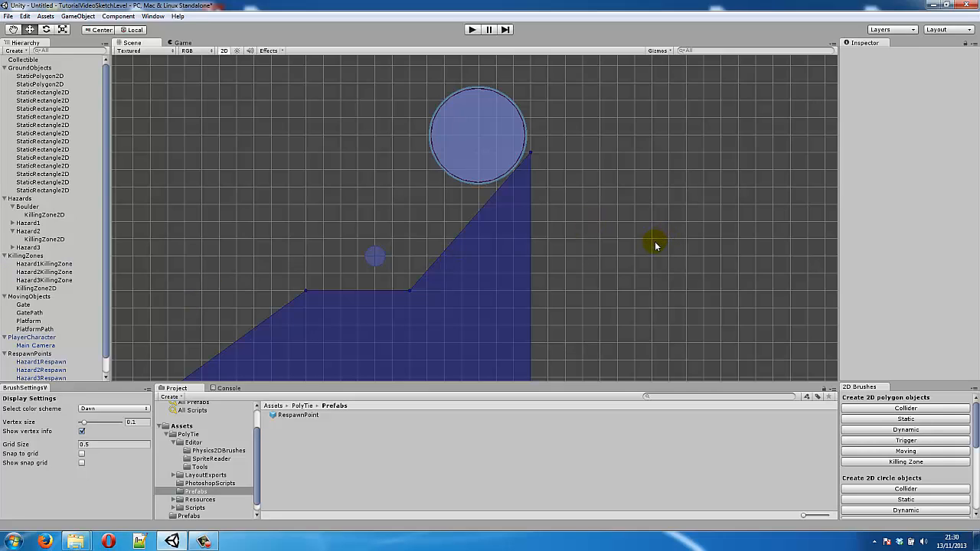
Step: Draw a moving rectangle 2 wide and 6 high beside the Boulder on its downhill side, at X 124, Y 17
scroll(926, 453, down, 2)
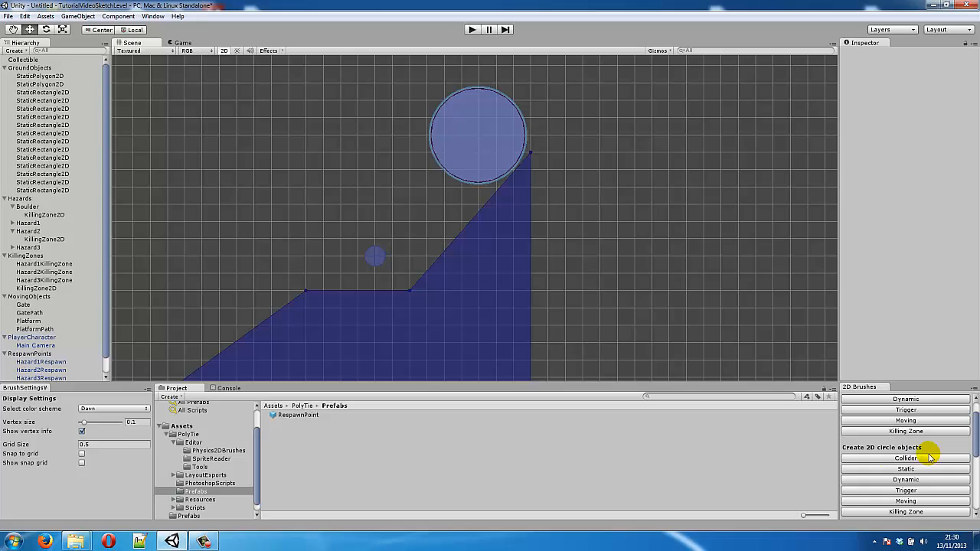
scroll(929, 456, down, 4)
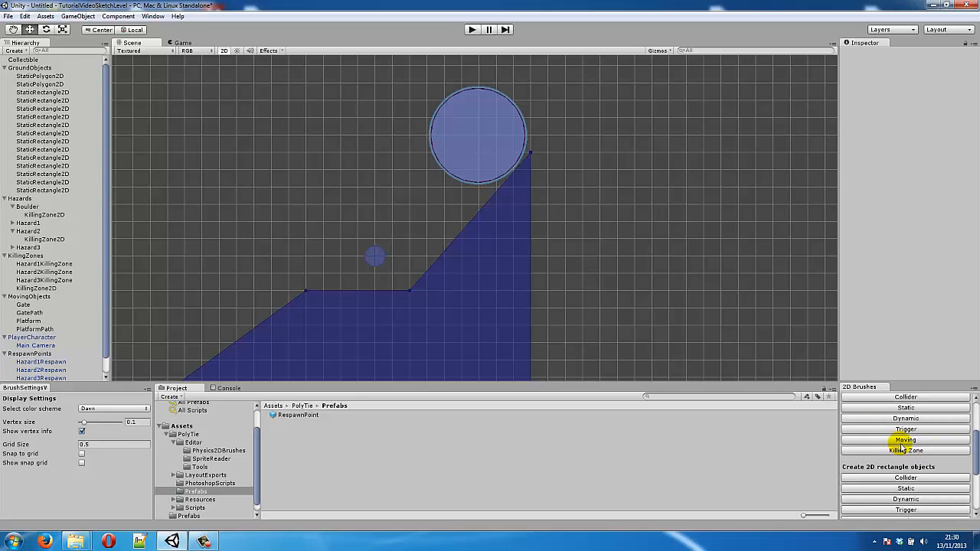
scroll(900, 462, down, 2)
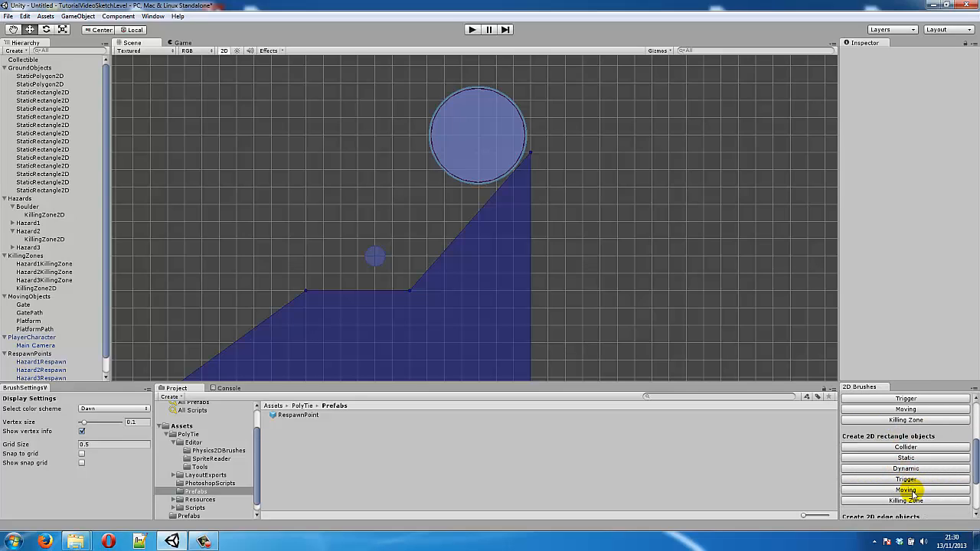
click(911, 491)
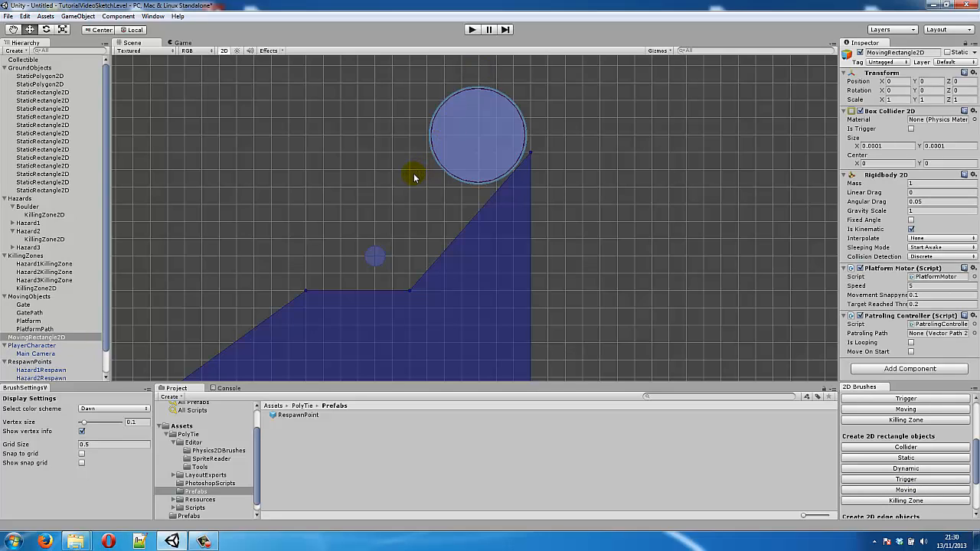
drag(410, 170, 371, 89)
drag(367, 72, 378, 63)
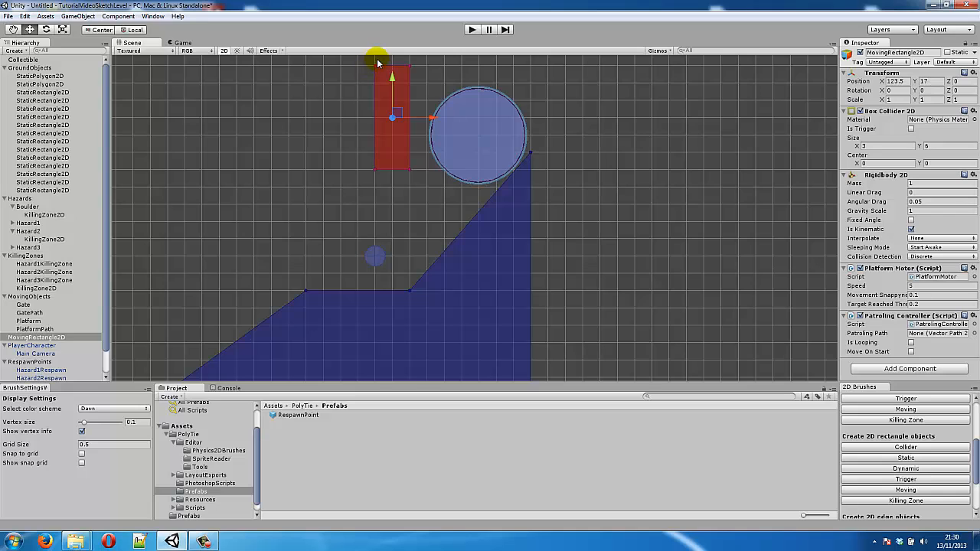
Step: Move the moving rectangle along the X axis to X 125, right next to the Boulder
middle_drag(358, 112, 348, 131)
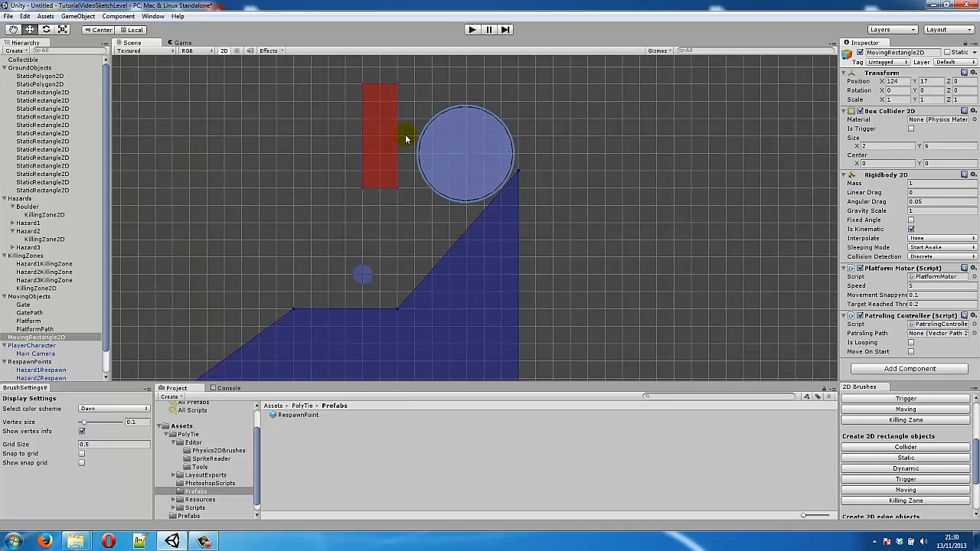
middle_drag(406, 126, 403, 121)
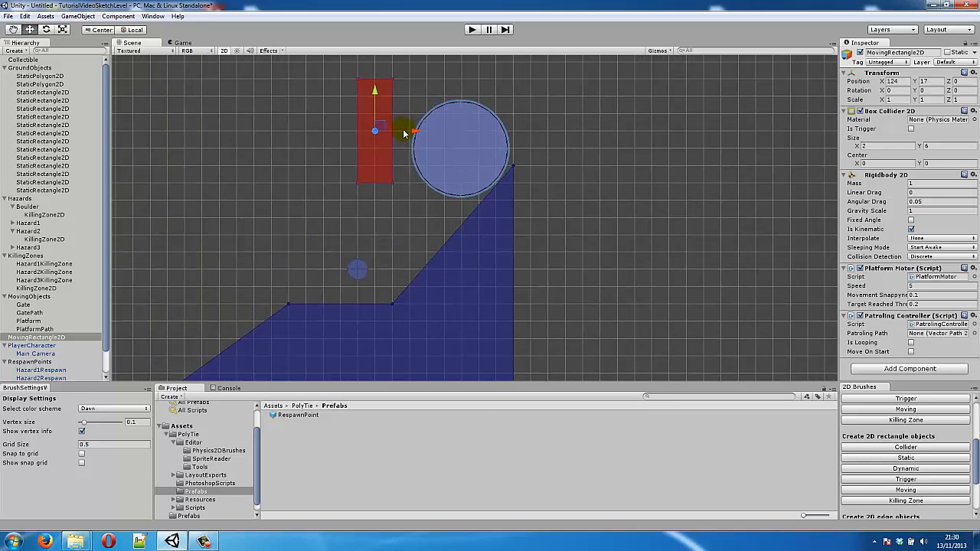
drag(405, 134, 423, 135)
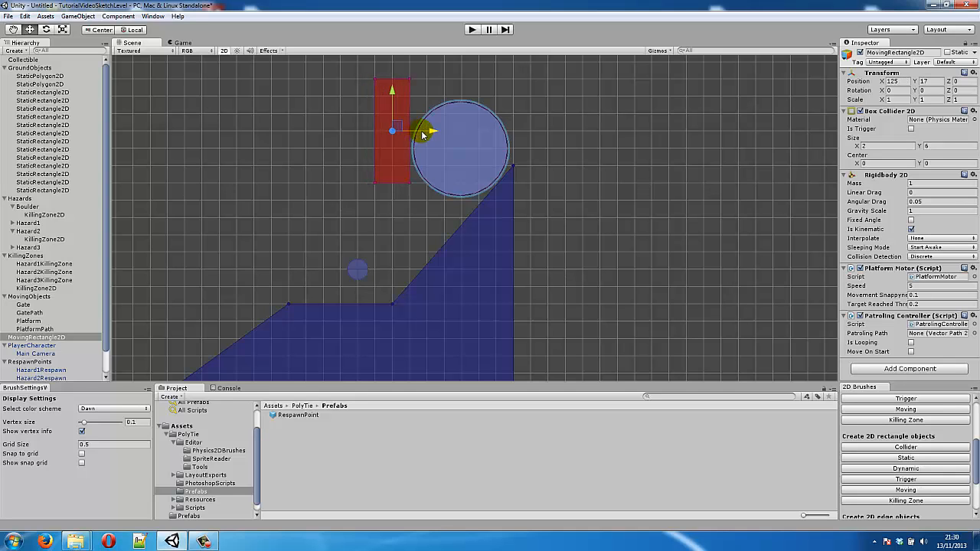
click(567, 142)
Step: Draw a vertical 2D path from the moving rectangle's centre straight up, with the path centred at X 125, Y 22.5
middle_drag(567, 142, 624, 178)
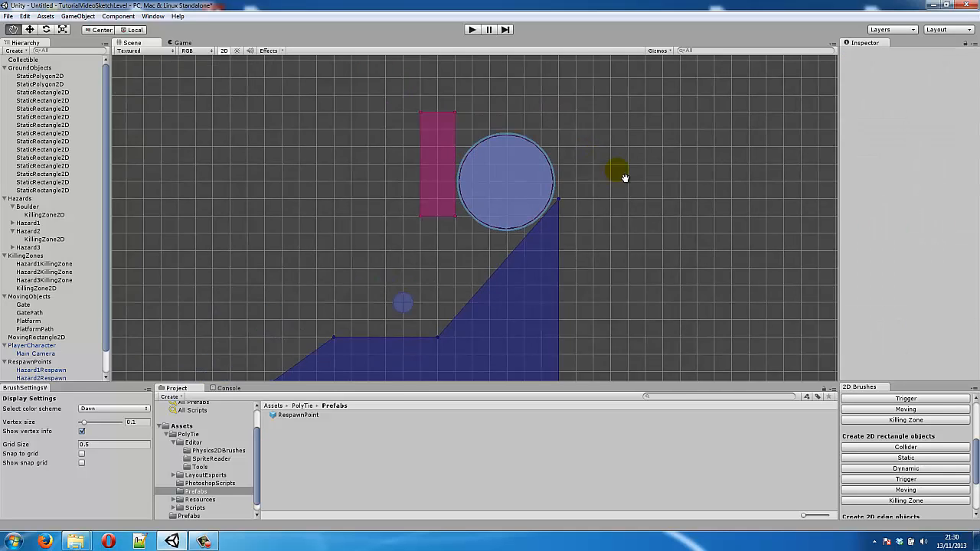
scroll(865, 475, down, 3)
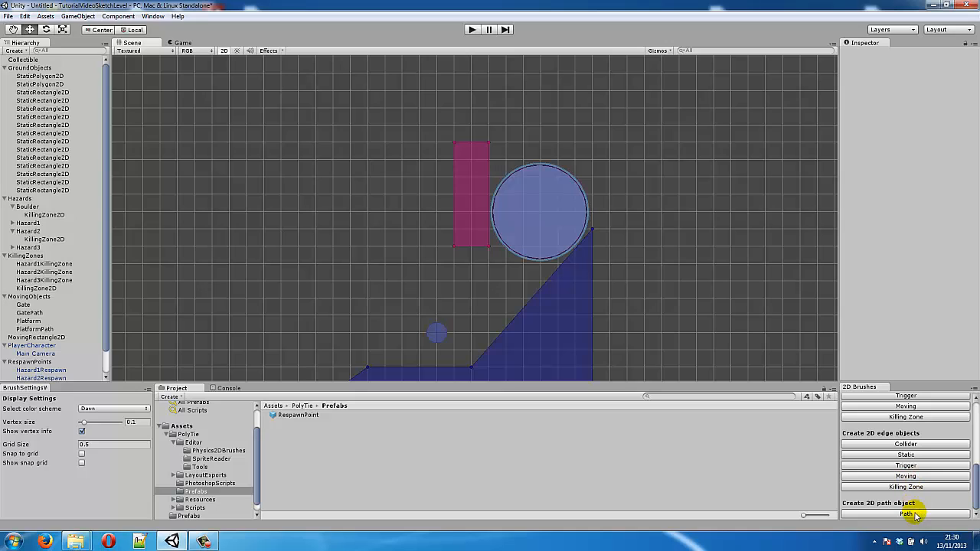
click(908, 514)
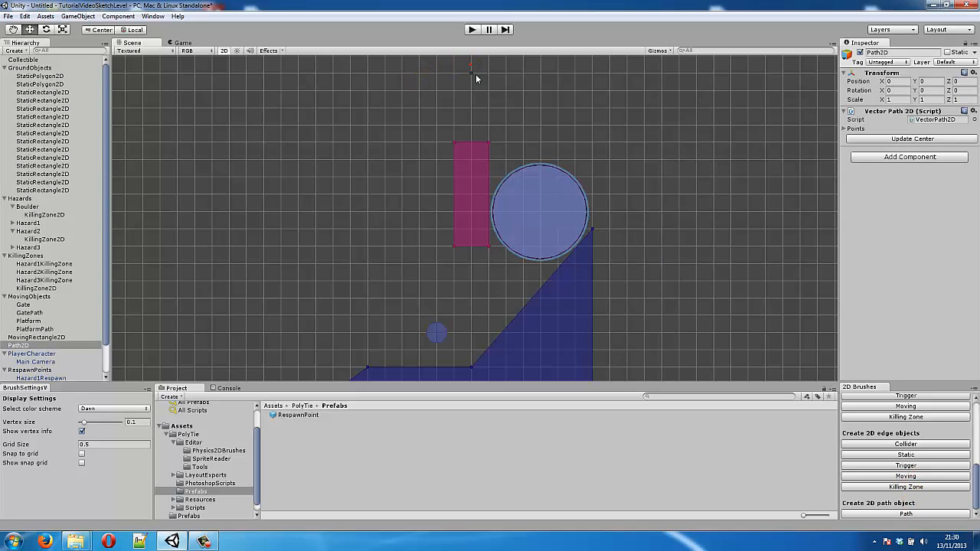
middle_drag(477, 132, 460, 184)
drag(455, 184, 457, 248)
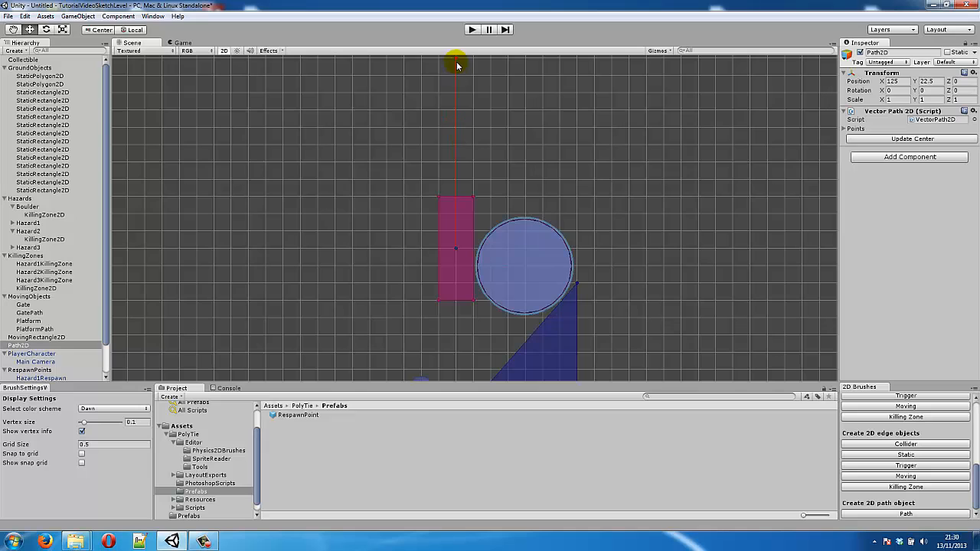
middle_drag(569, 147, 562, 92)
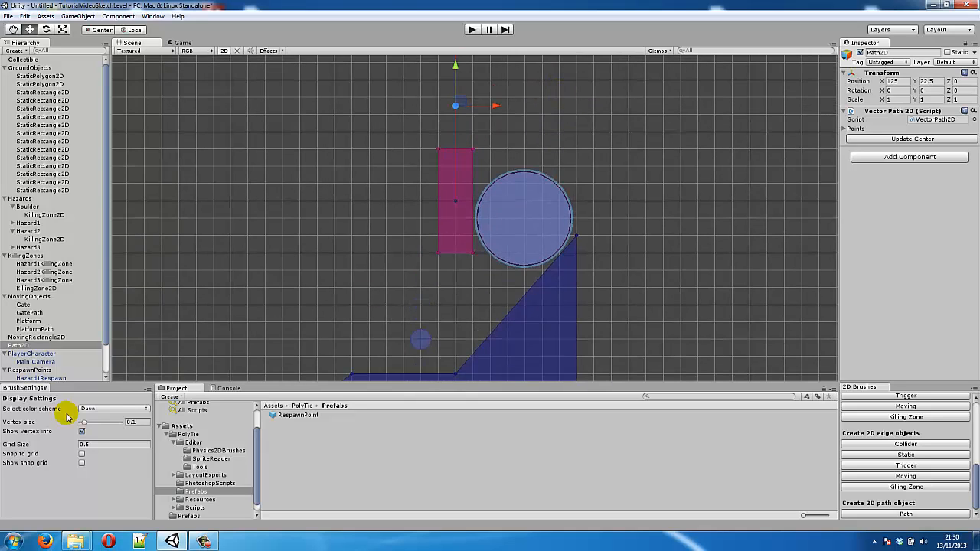
Step: Rename the moving rectangle as Trap and its new path as TrapPath
click(44, 339)
click(46, 341)
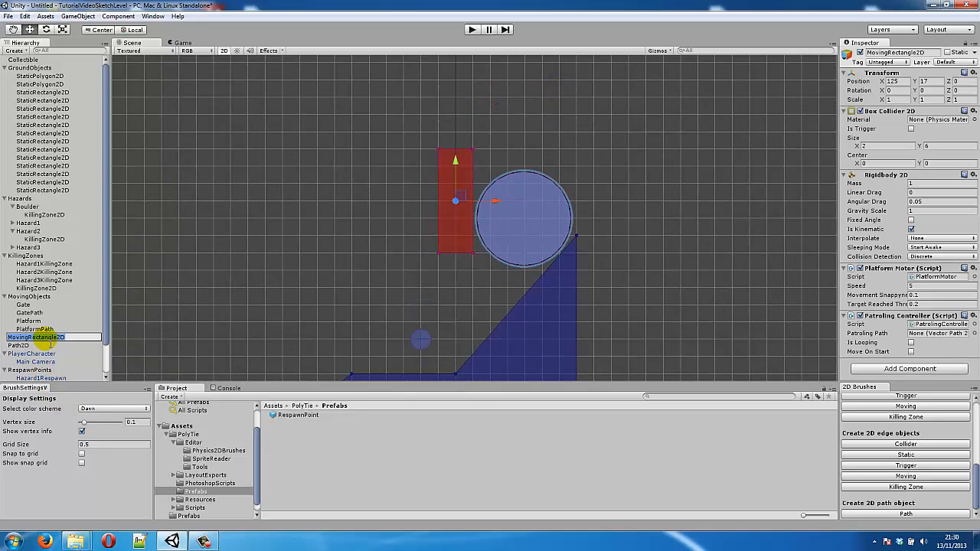
text(Trap)
key(Return)
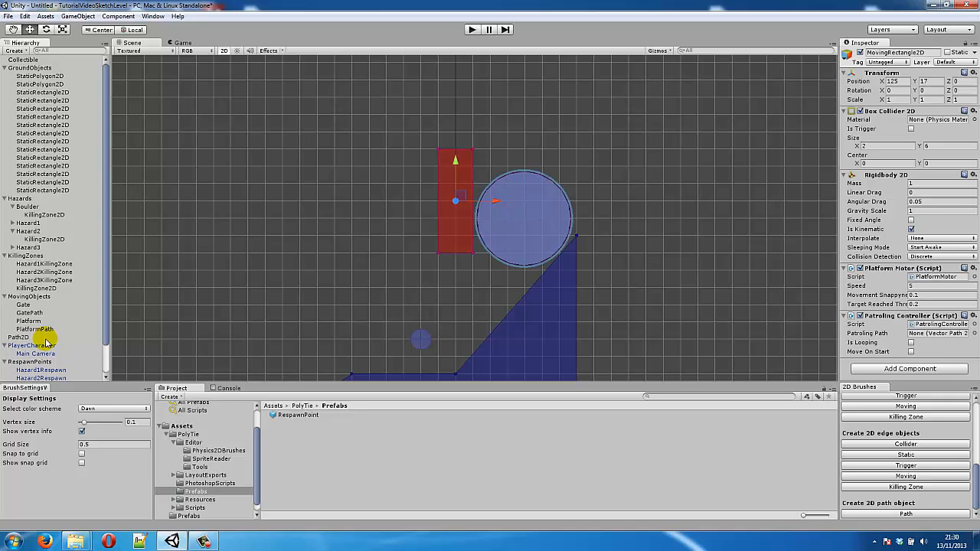
click(23, 338)
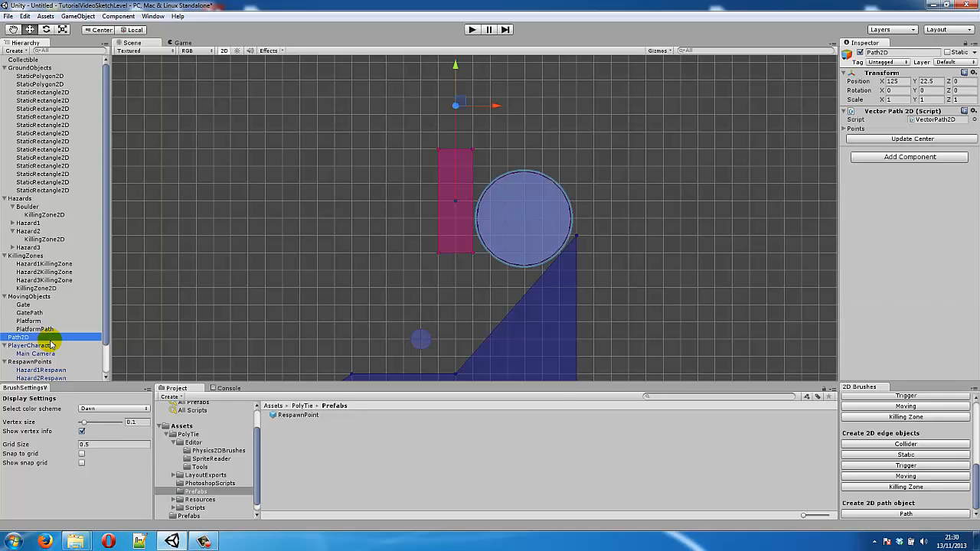
click(49, 341)
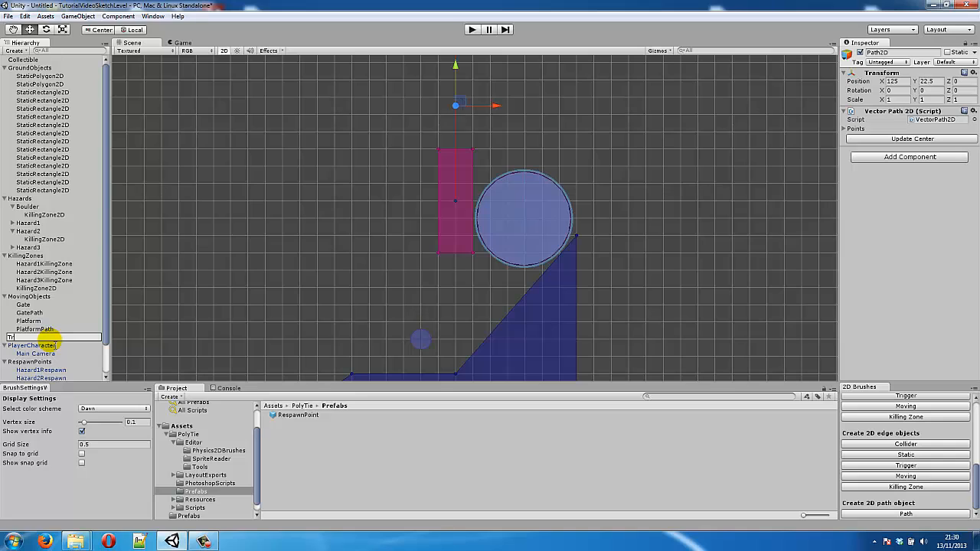
text(TrapPath)
key(Return)
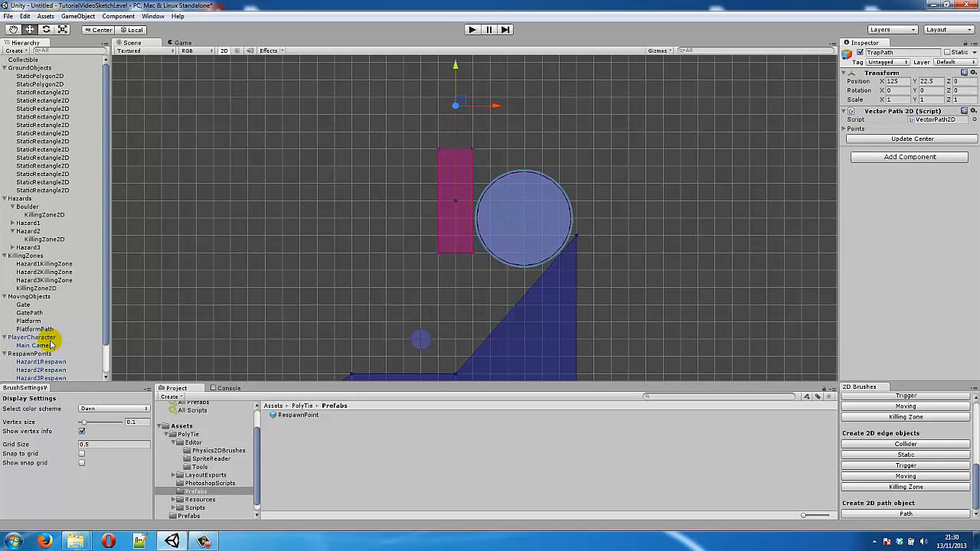
Step: Group TrapPath and TriggerEdge2D under MovingObjects, and select the Trap rectangle
ctrl+click(46, 377)
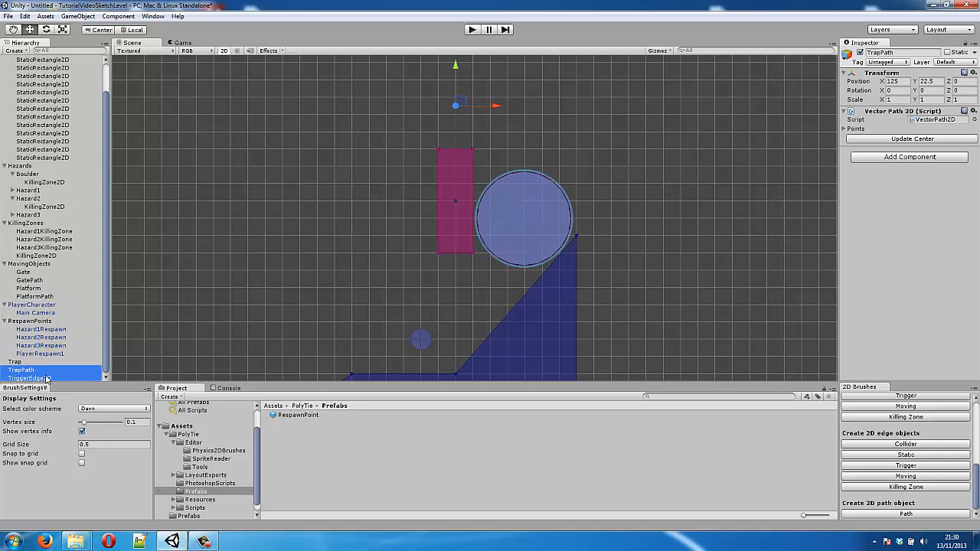
drag(45, 378, 36, 268)
click(448, 233)
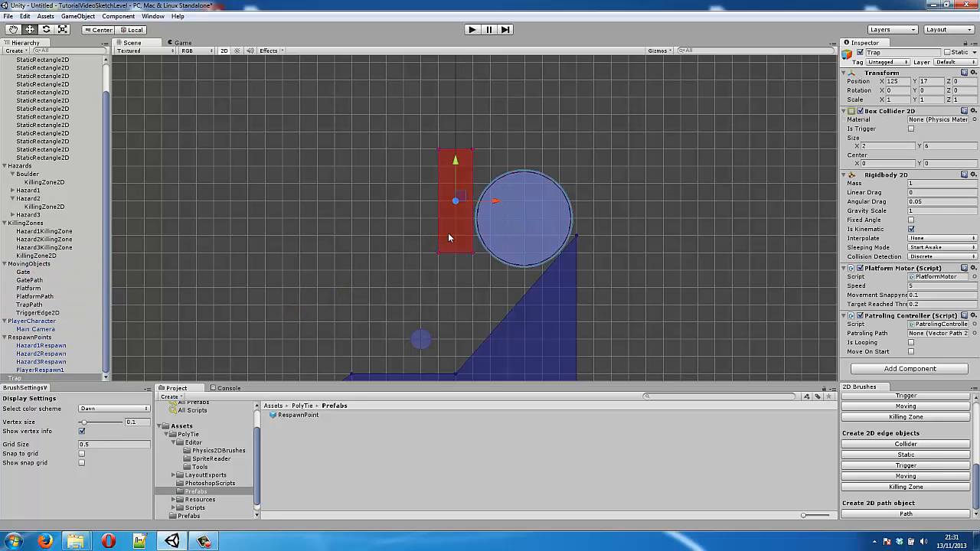
Step: Assign TrapPath as the Trap's patrolling path
click(973, 334)
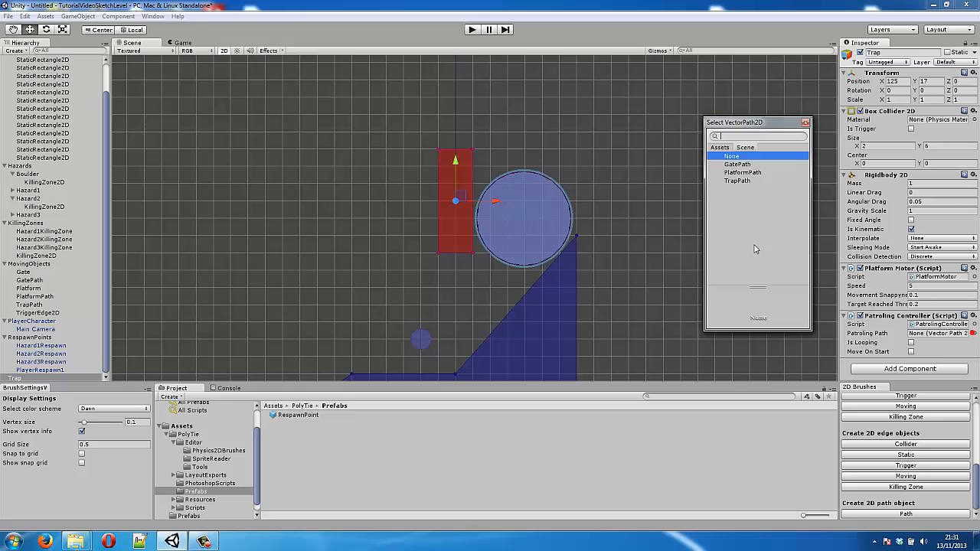
double_click(750, 181)
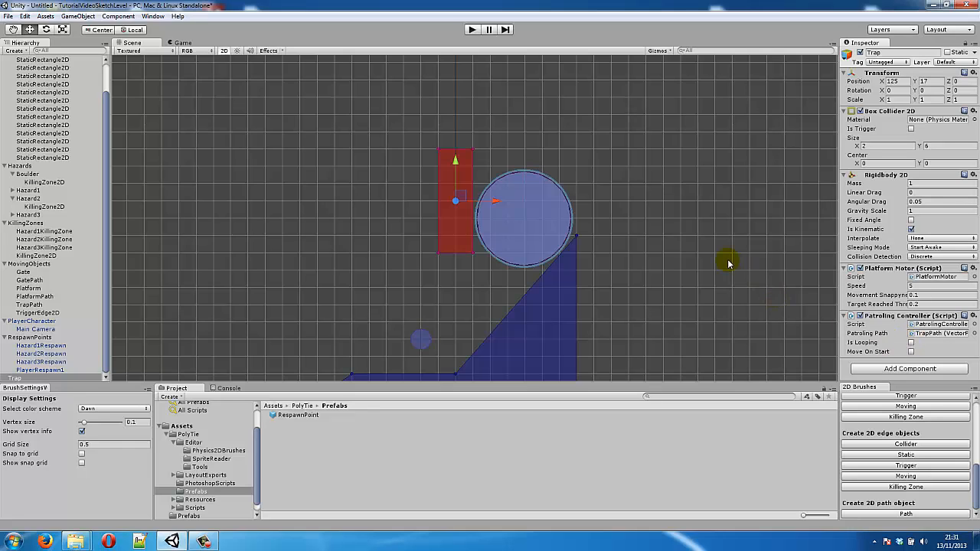
middle_drag(728, 263, 727, 234)
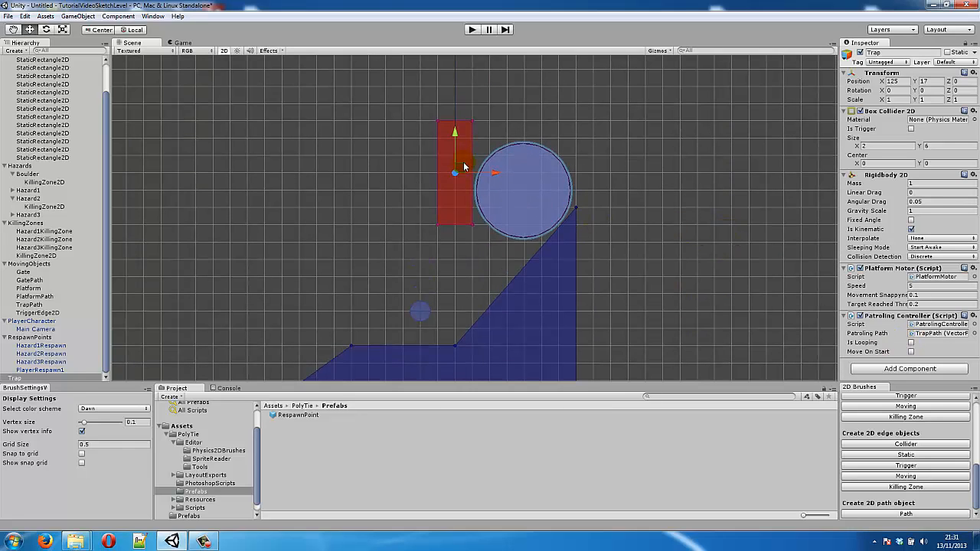
Step: Set the Collectible's Trigger Controller target to the Trap scene object with routing OnlyTarget
click(422, 315)
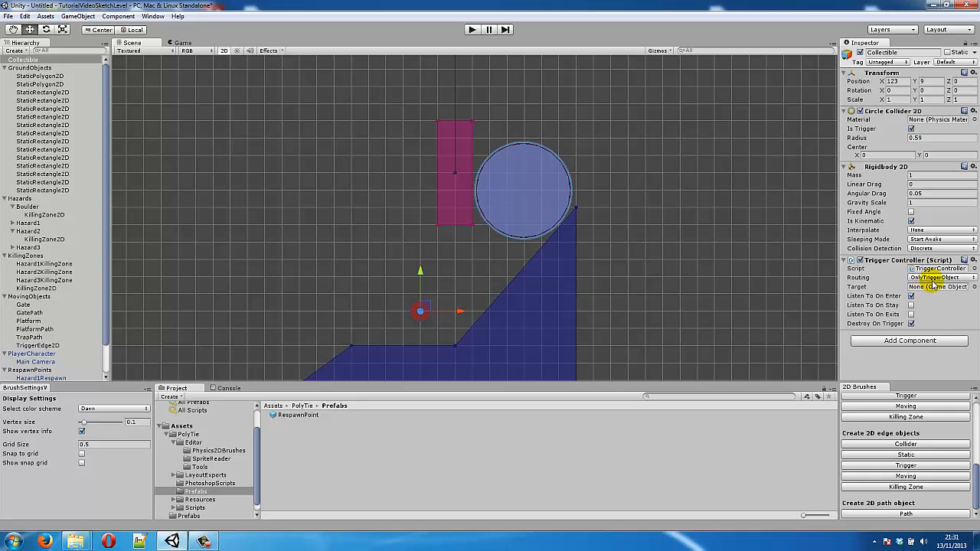
click(974, 288)
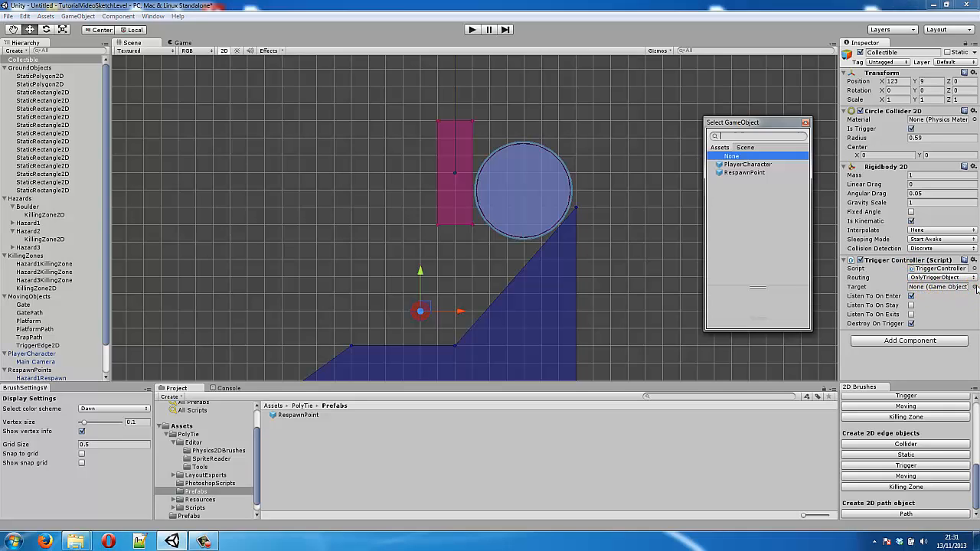
click(745, 147)
drag(804, 186, 821, 265)
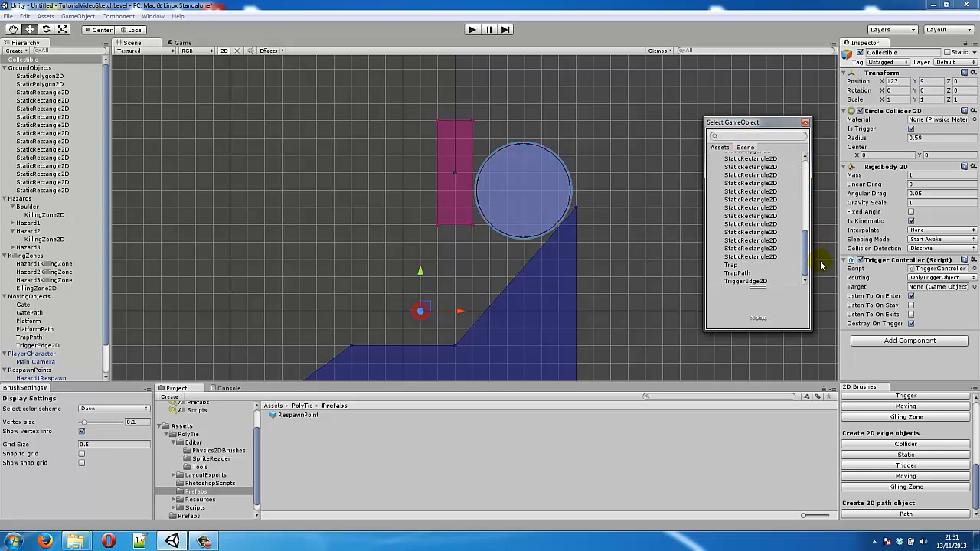
double_click(781, 265)
click(940, 278)
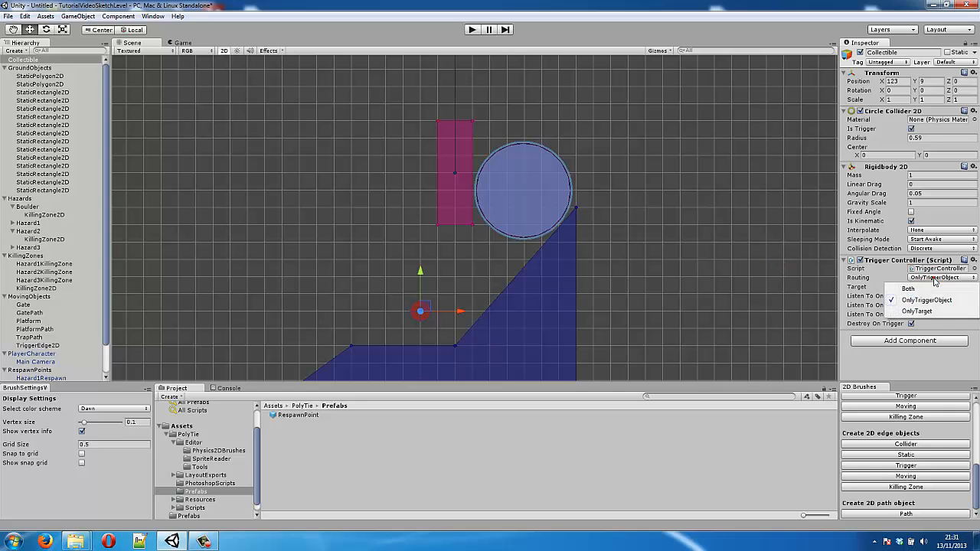
click(937, 313)
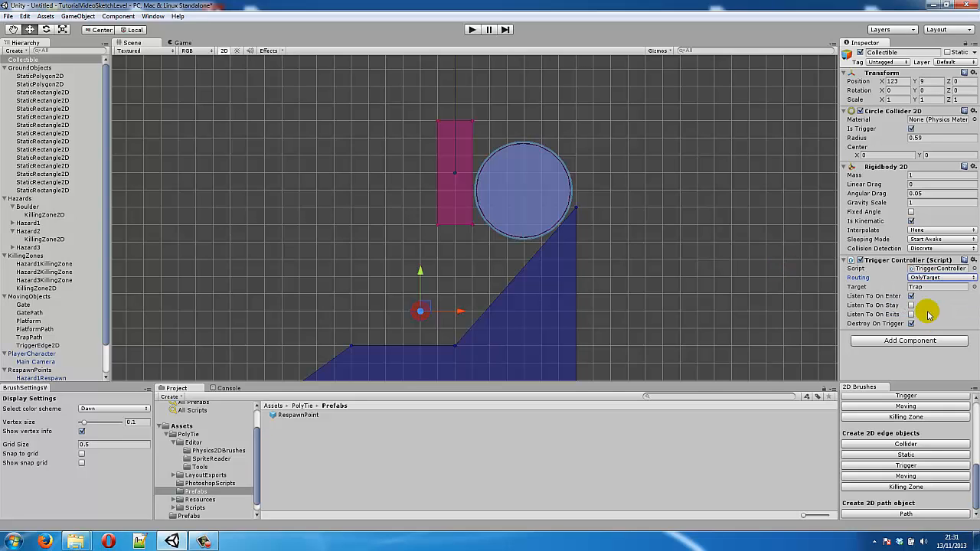
click(671, 278)
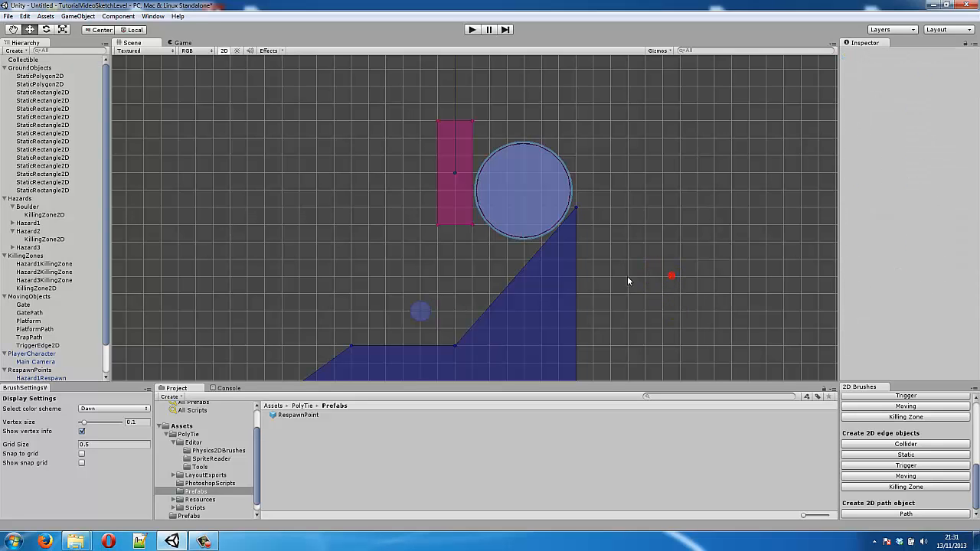
Step: Move the PlayerCharacter above the foot of the slope before the collectible, at about X 110.6, Y 4.6
middle_drag(310, 272, 482, 143)
scroll(429, 195, down, 1)
scroll(367, 203, down, 5)
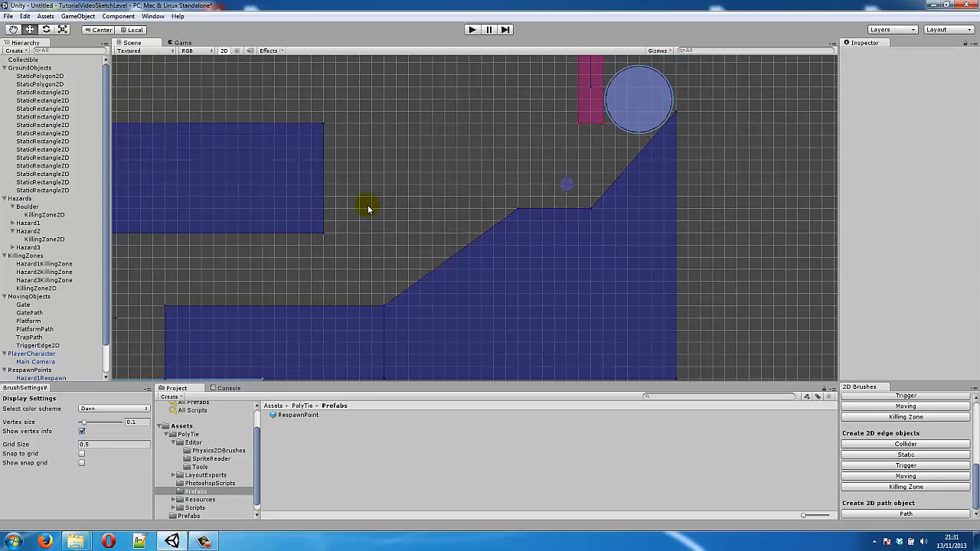
middle_drag(350, 204, 470, 214)
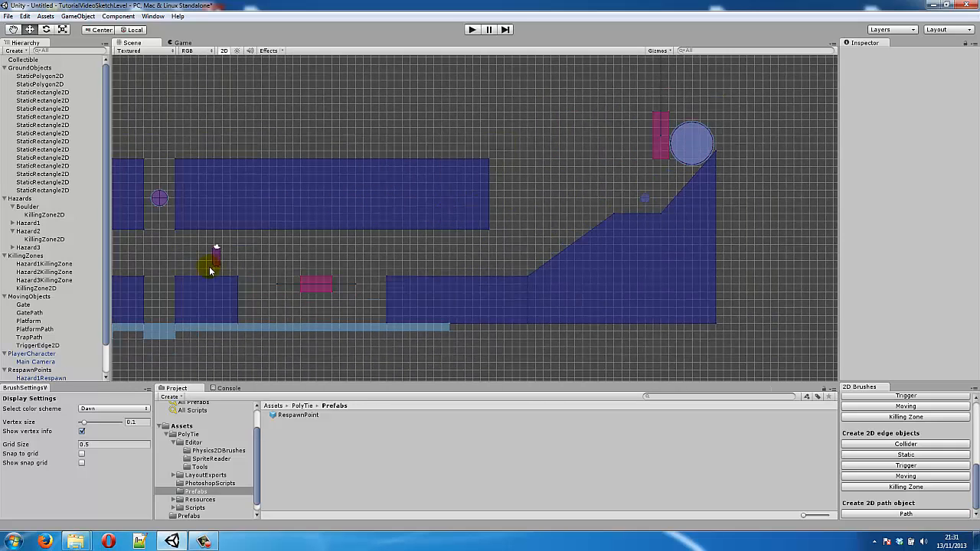
click(216, 260)
drag(221, 255, 554, 228)
Step: Playtest the boulder trap by running up to the collectible and fleeing back down the slope, and end the test
key(ctrl+p)
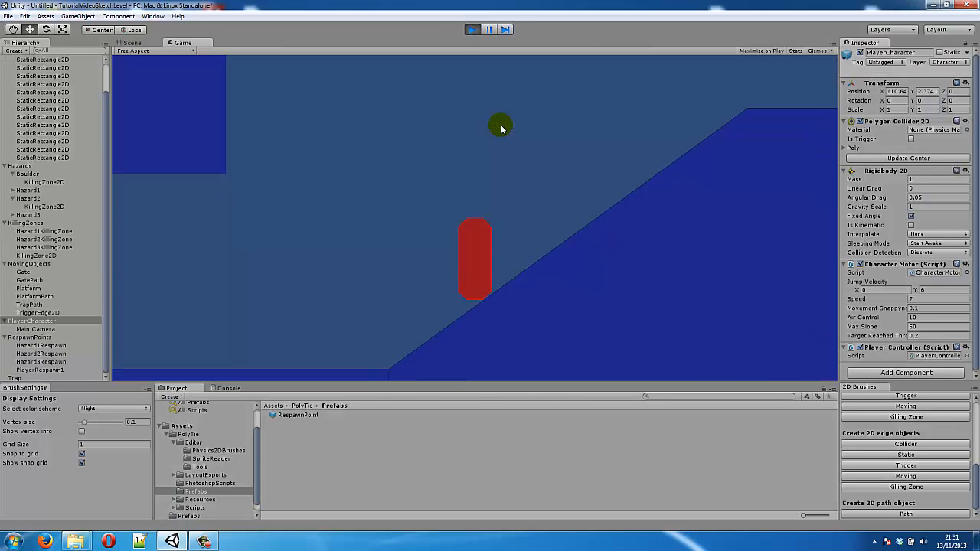
key(Right)
key(Right)
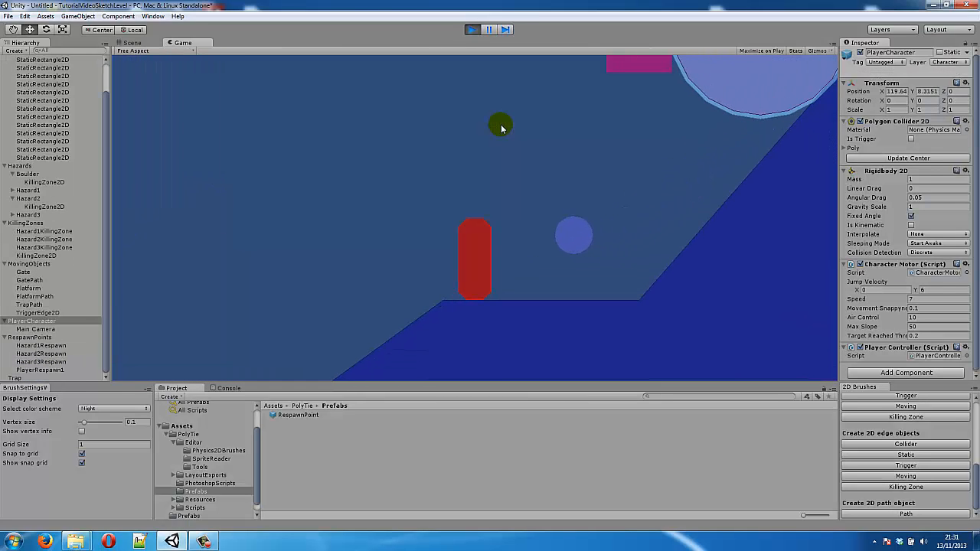
key(Left)
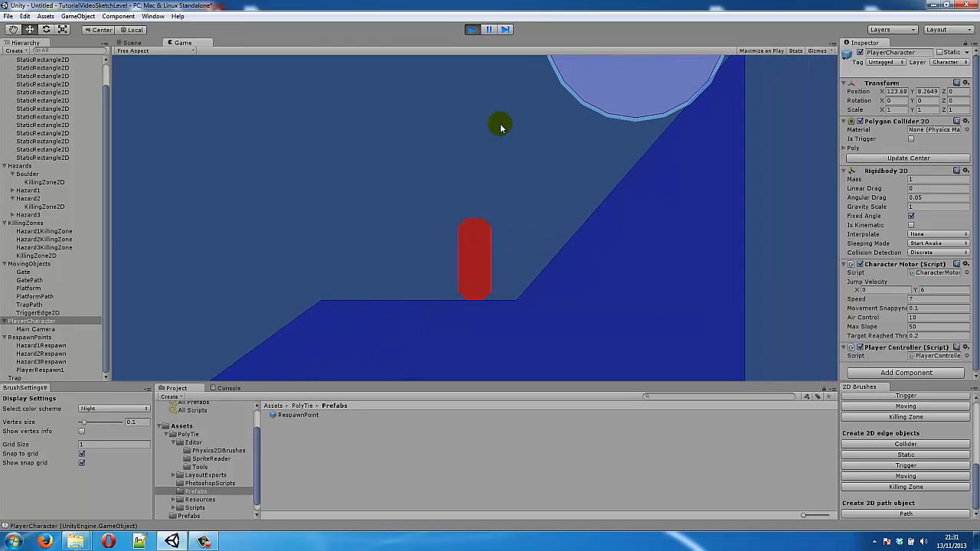
key(Left)
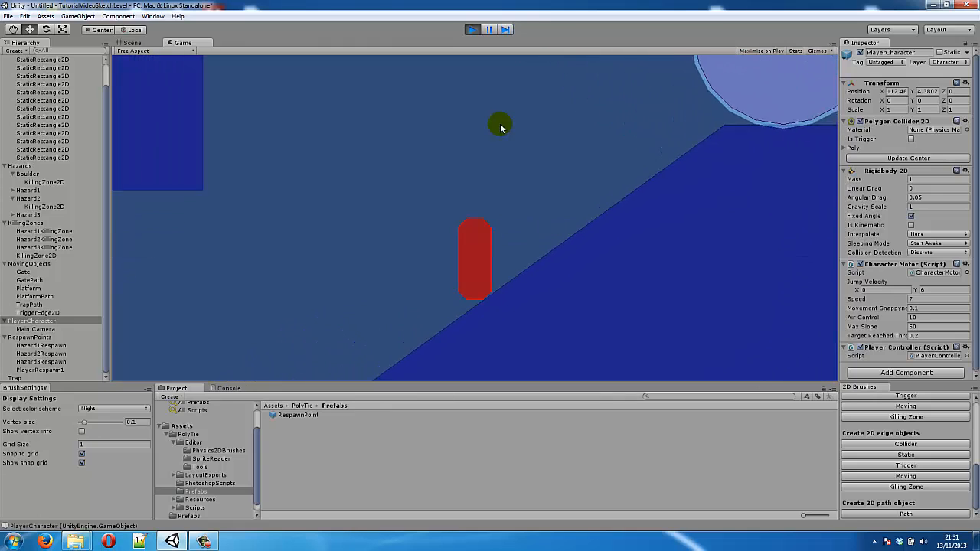
key(Left)
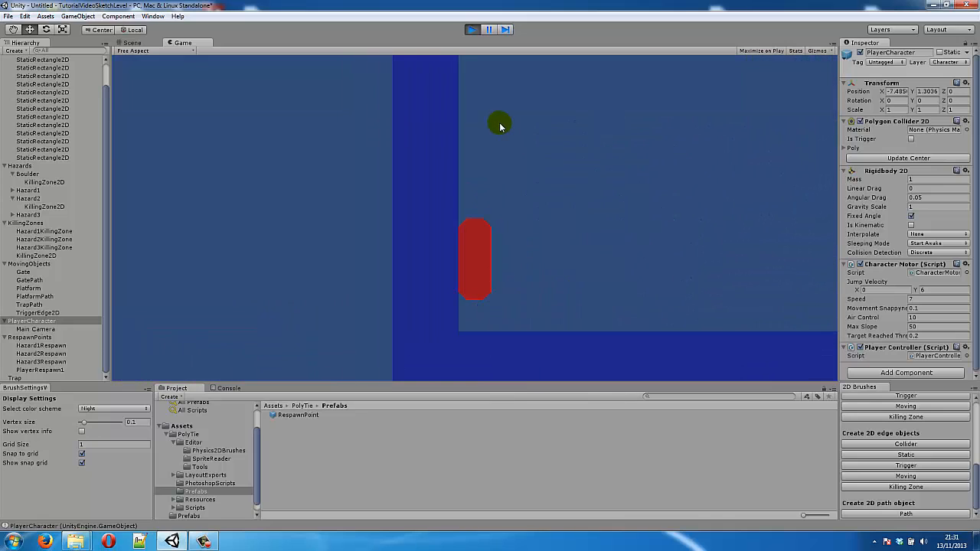
click(489, 32)
click(471, 30)
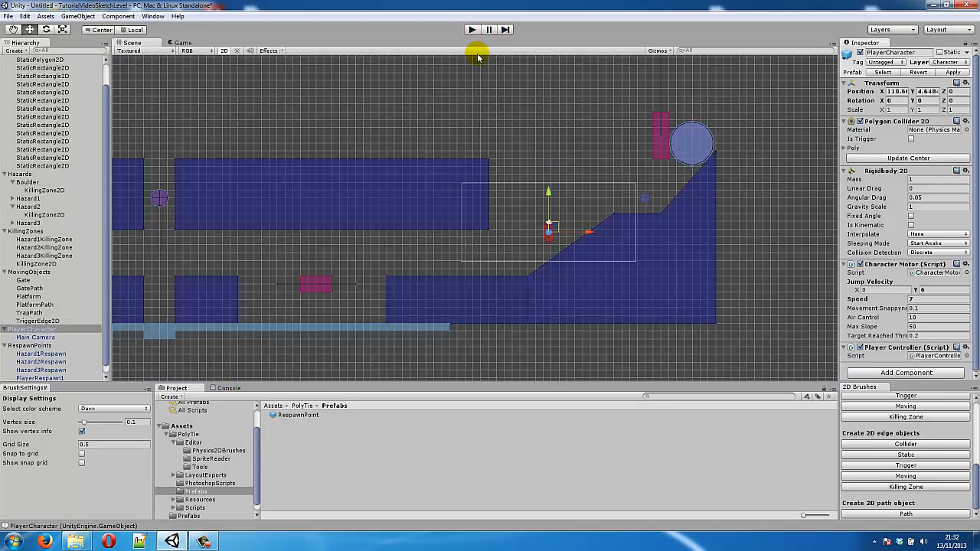
Step: Move the PlayerCharacter back to the level's starting ground beside the first wall, at about X 3.35, Y 1.72
click(382, 149)
middle_drag(381, 138, 507, 109)
click(677, 205)
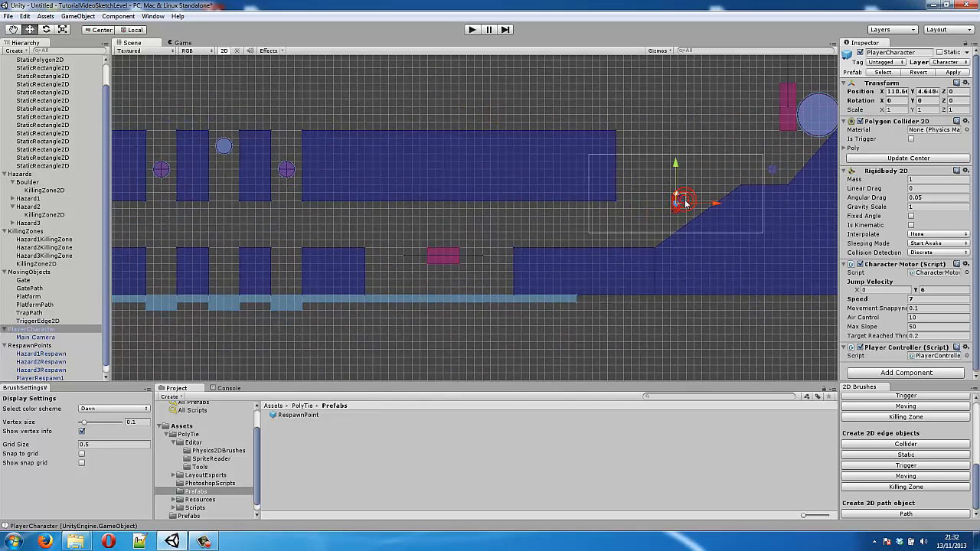
drag(686, 203, 298, 206)
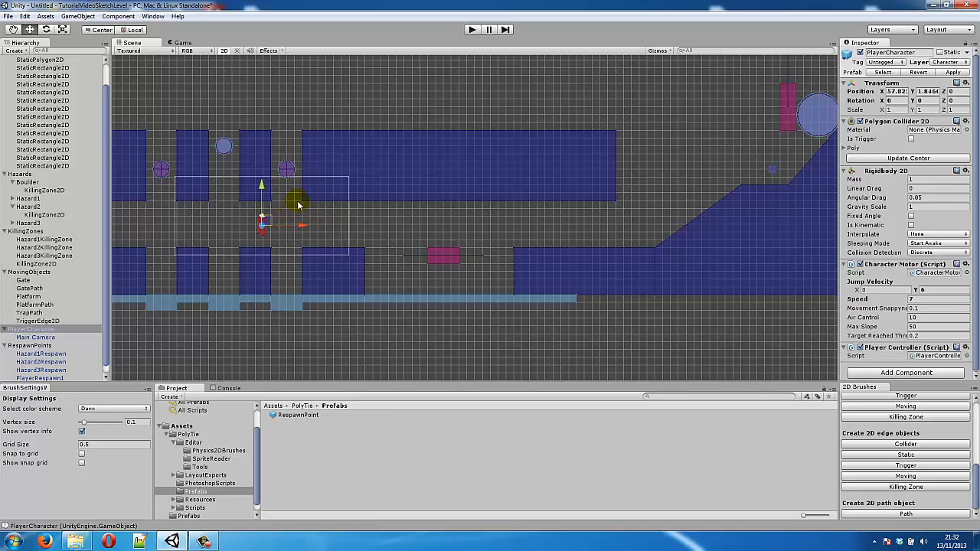
middle_drag(299, 205, 686, 218)
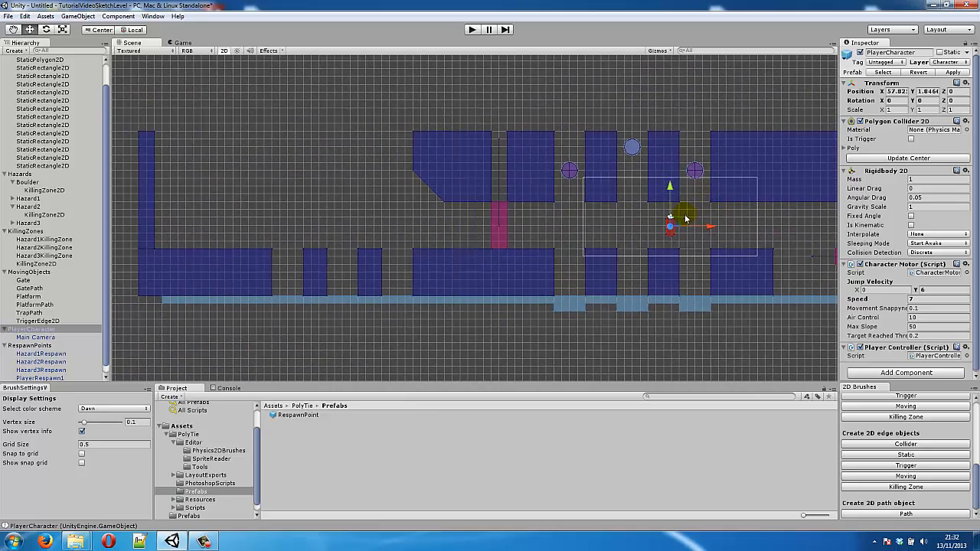
drag(678, 224, 251, 225)
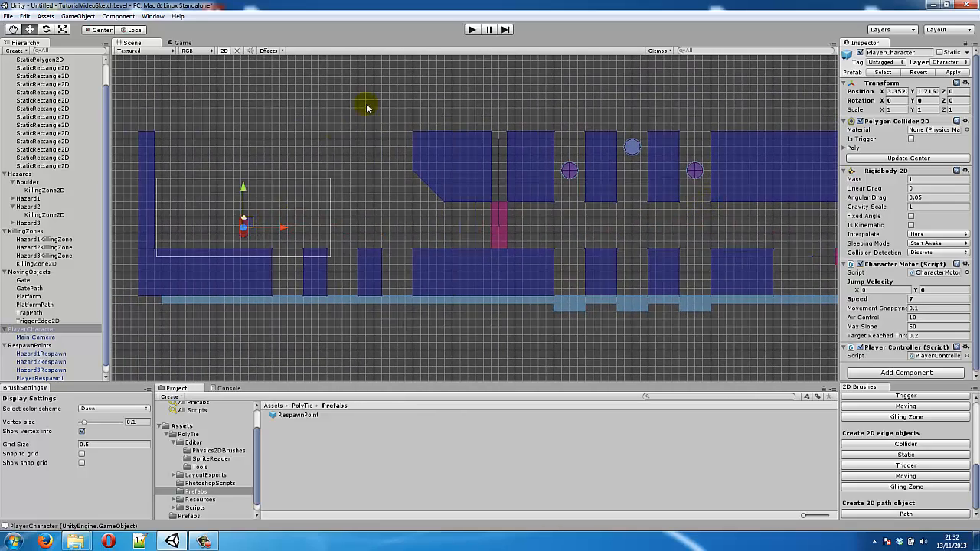
Step: Playtest the level from the start, jumping the first gaps and running up to the gate's trigger edge
click(470, 30)
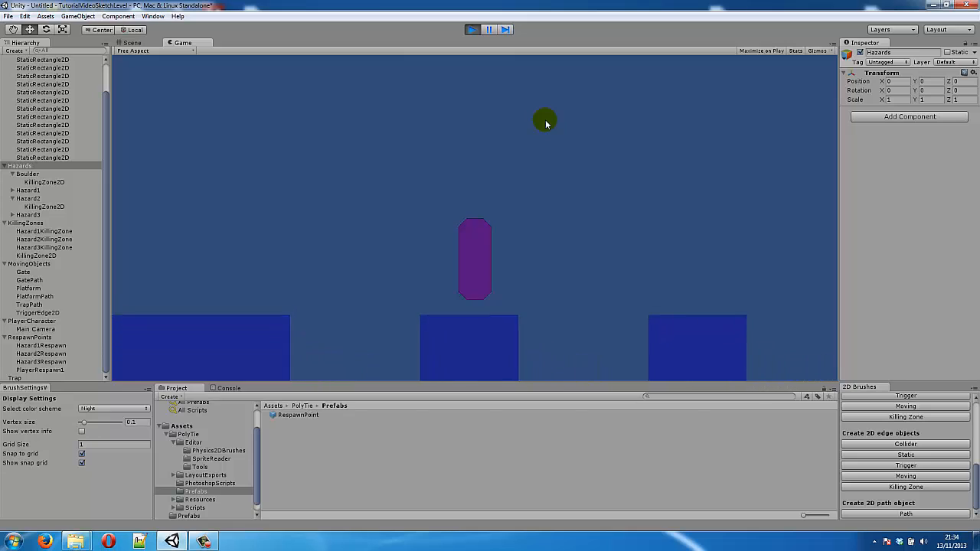
key(Right)
key(space)
key(Right)
key(space)
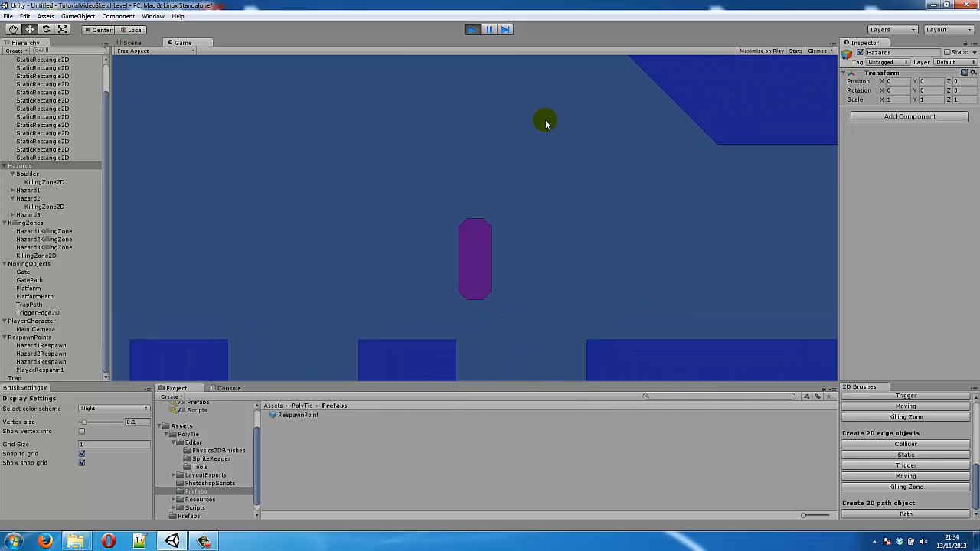
key(Right)
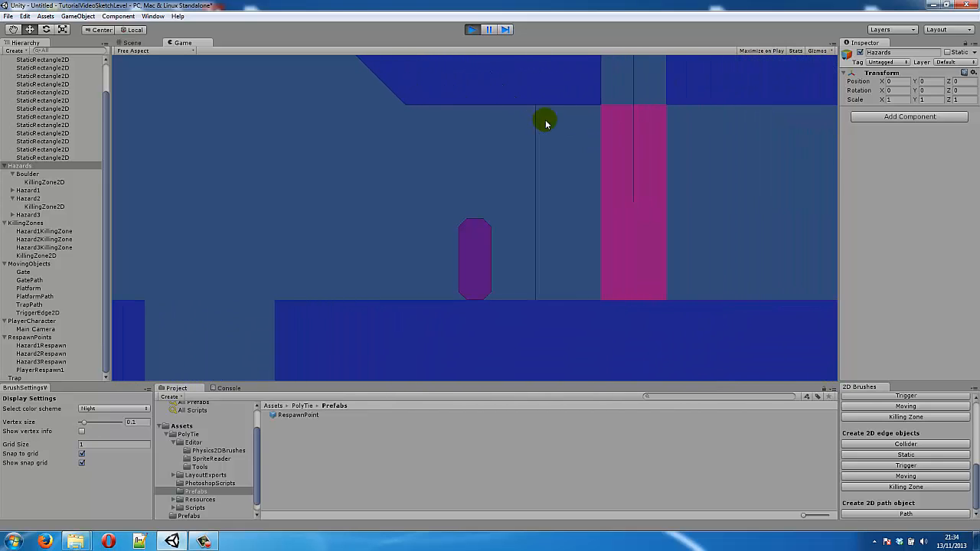
key(Right)
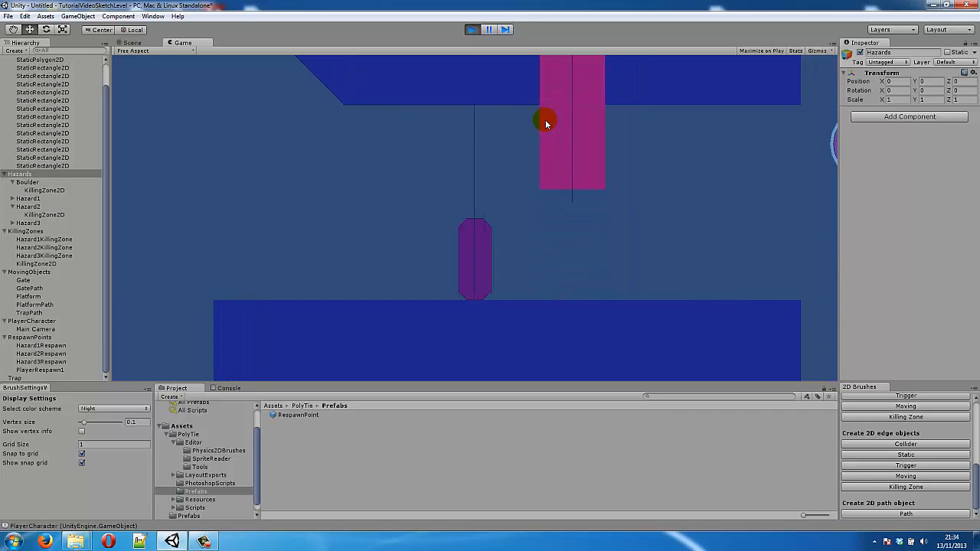
Step: Continue the playtest through the raised gate and across the three gaps with the moving round hazards
key(Right)
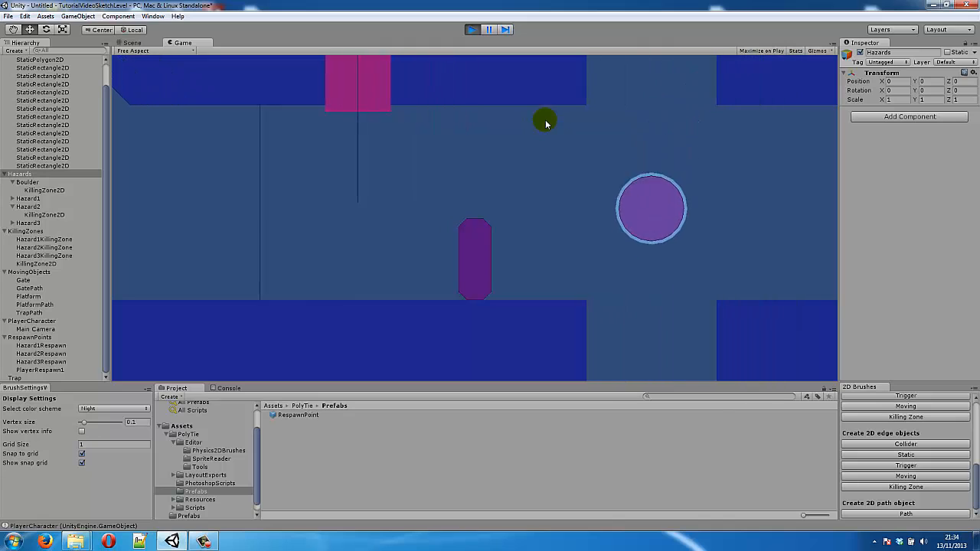
key(Right)
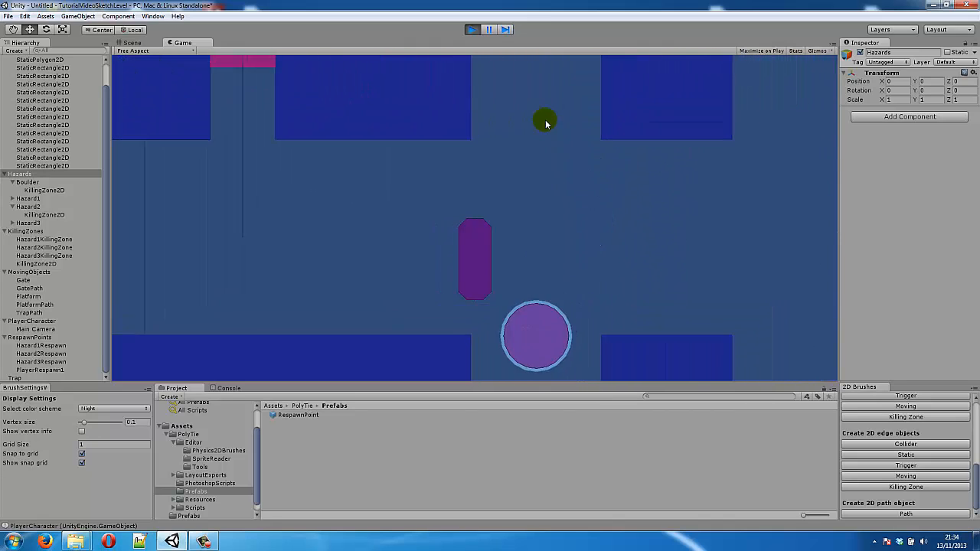
key(Right)
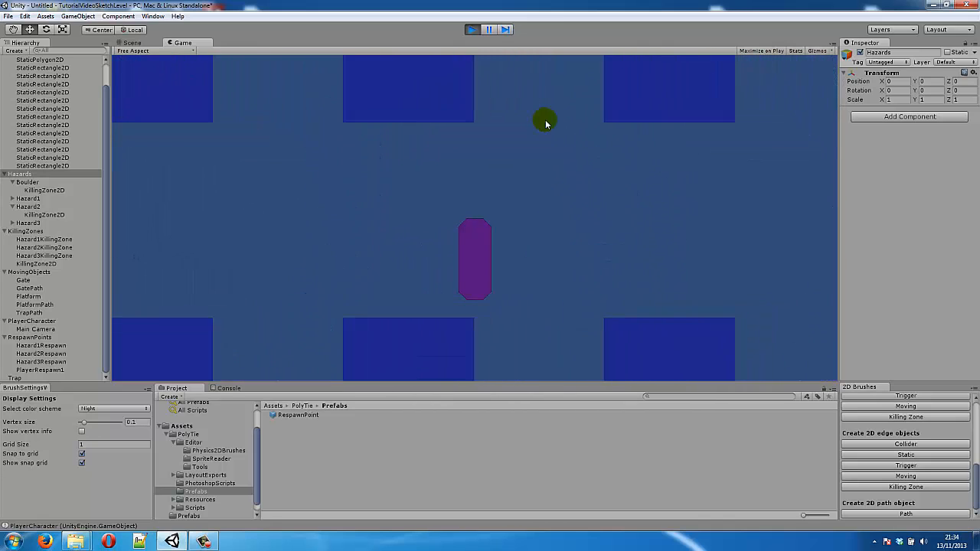
key(Right)
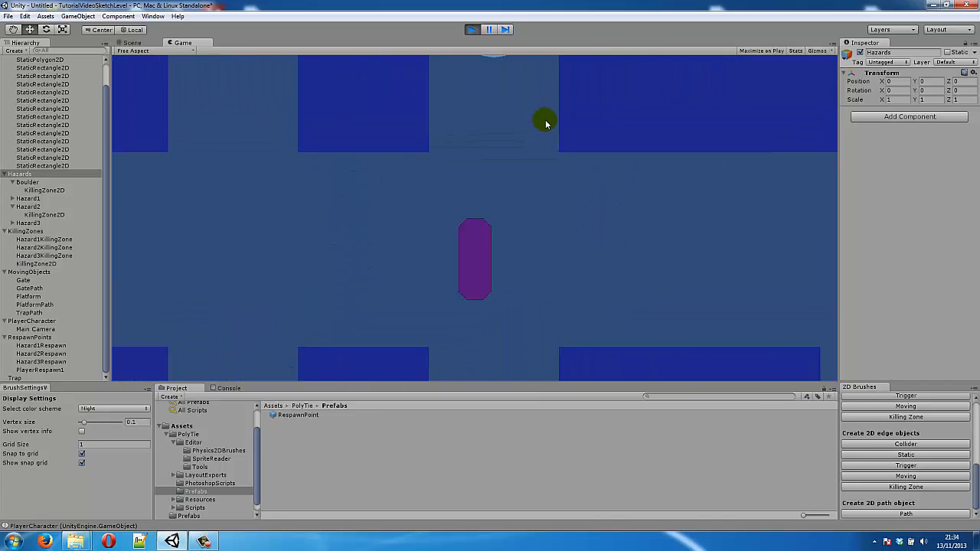
key(Right)
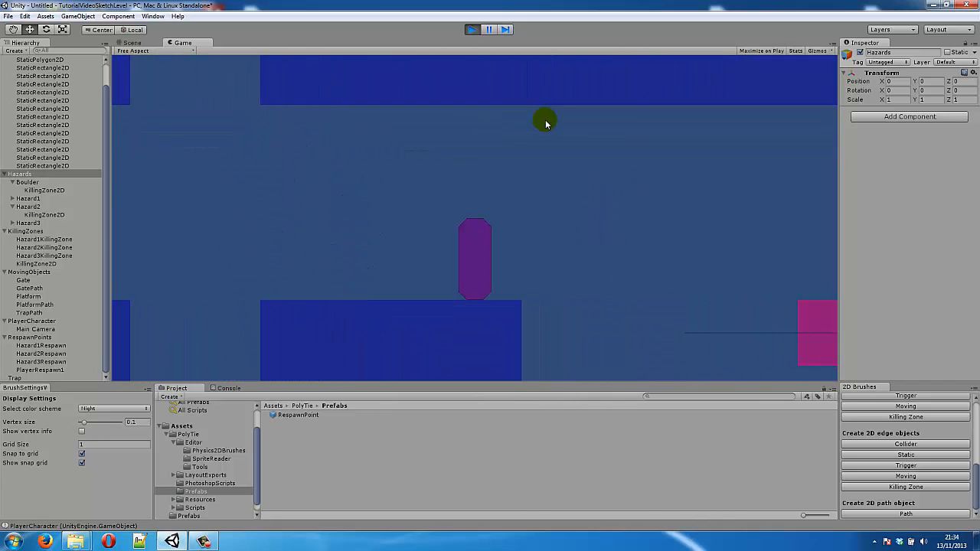
Step: Wait at the ledge for the moving platform, ride it over the wide gap and jump to the ground beyond
key(Right)
key(Left)
key(Right)
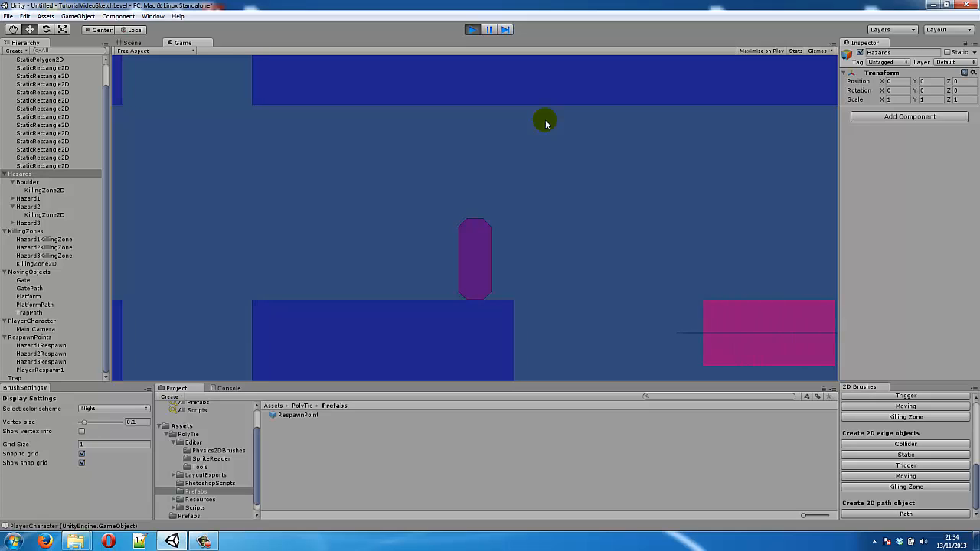
key(Left)
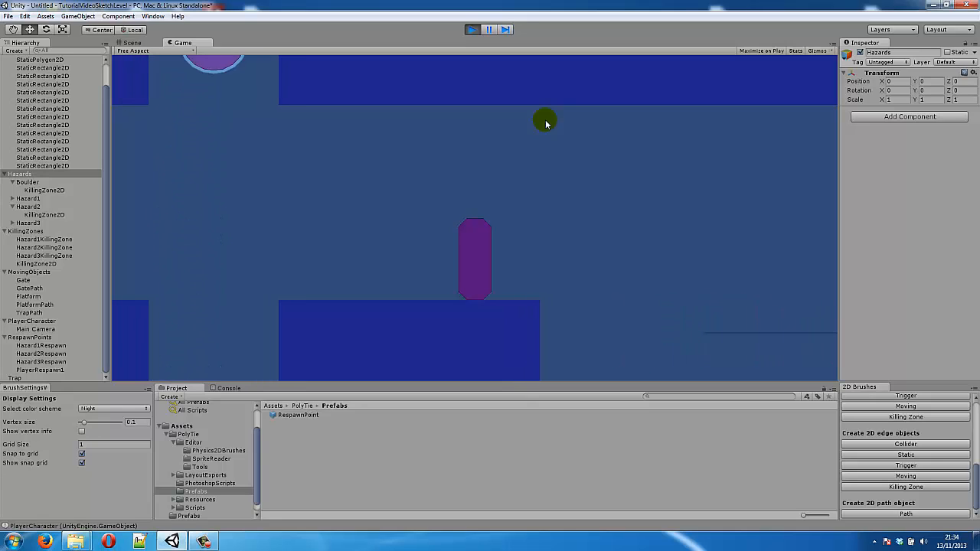
key(Right)
key(Right)
key(Left)
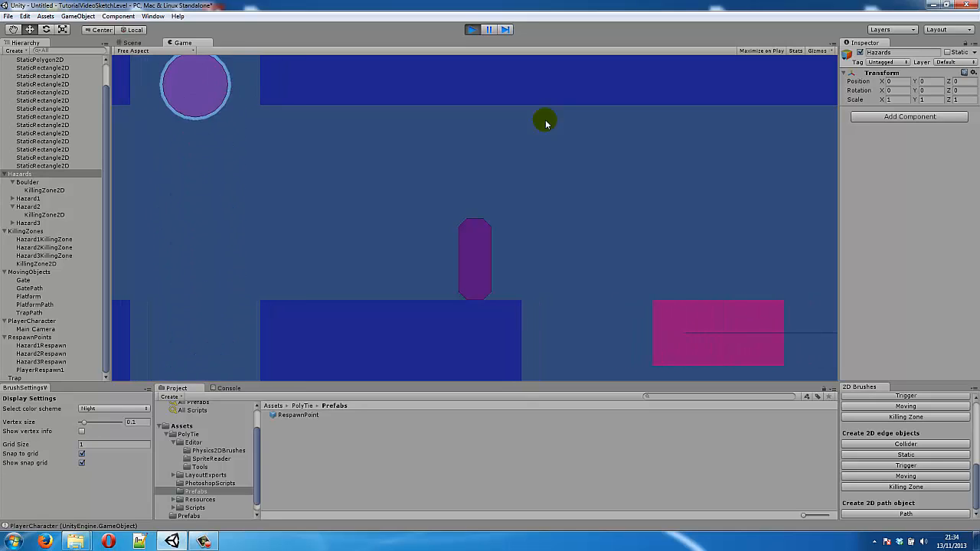
key(Right)
key(space)
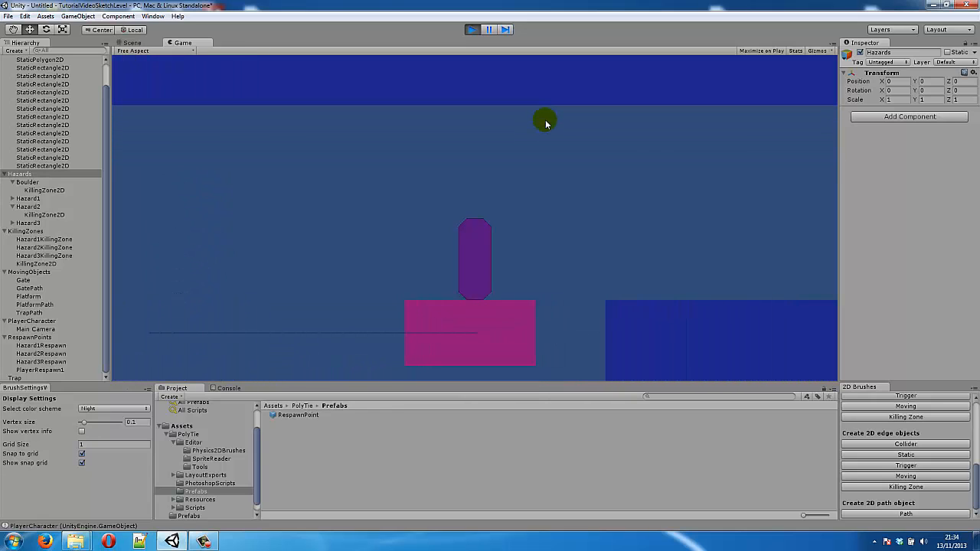
key(space)
key(Right)
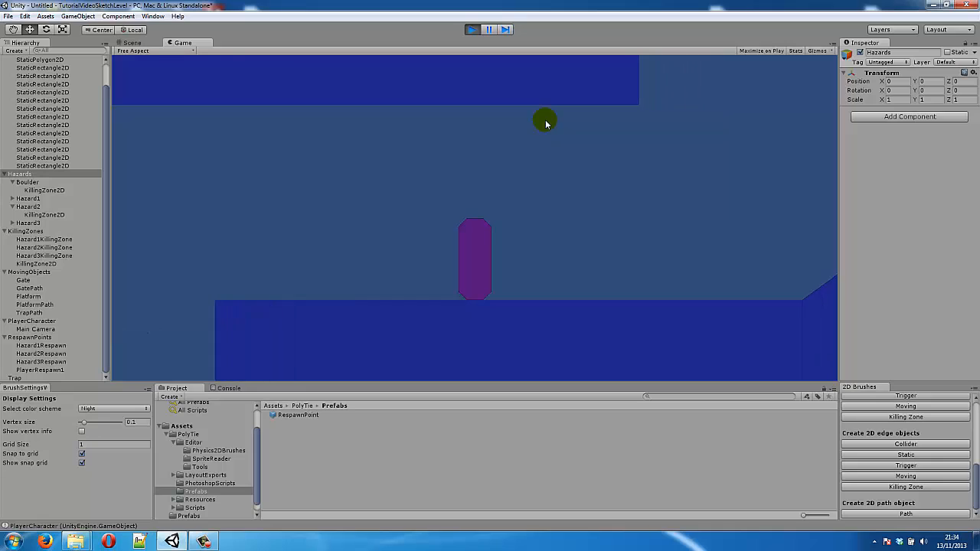
Step: Continue the playtest up the slope to the small ledge and pick up the round collectible that triggers the boulder trap
key(Right)
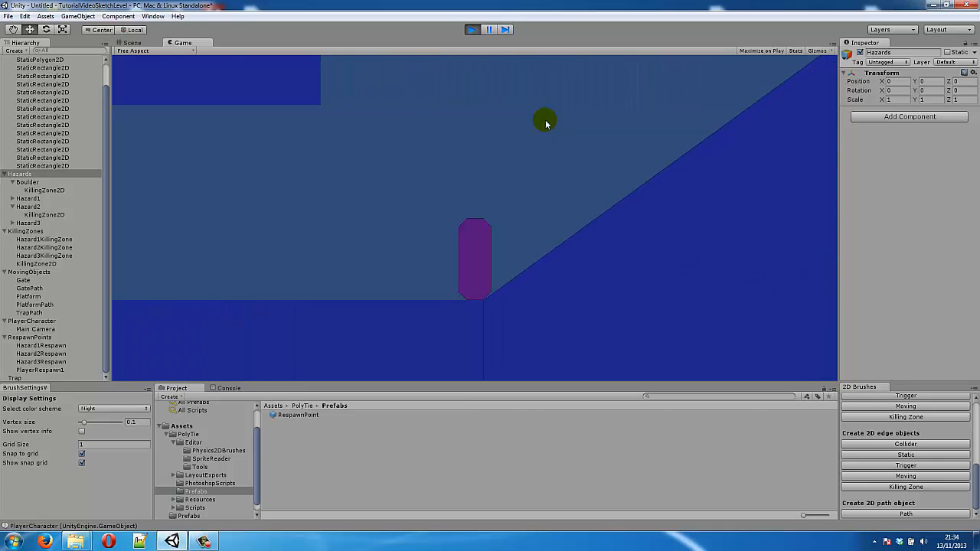
key(Right)
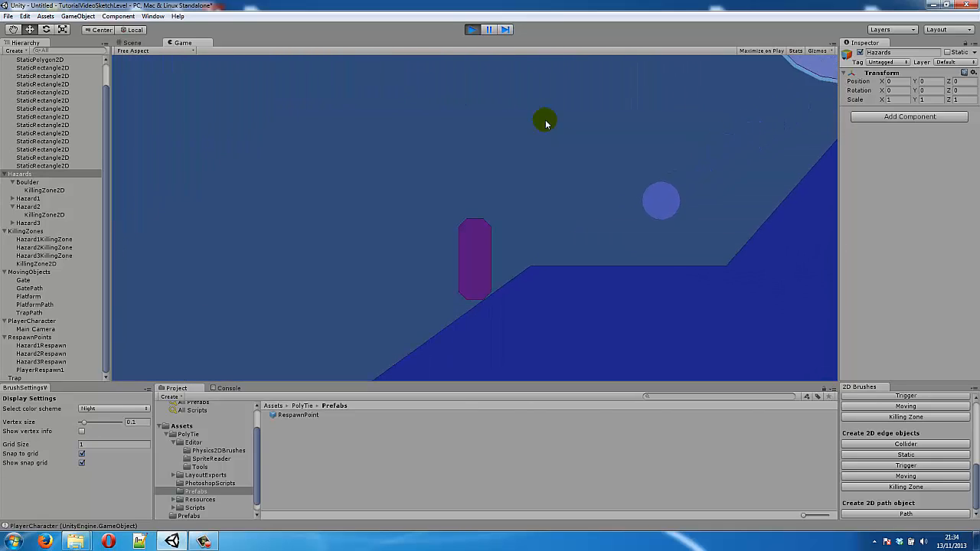
key(Right)
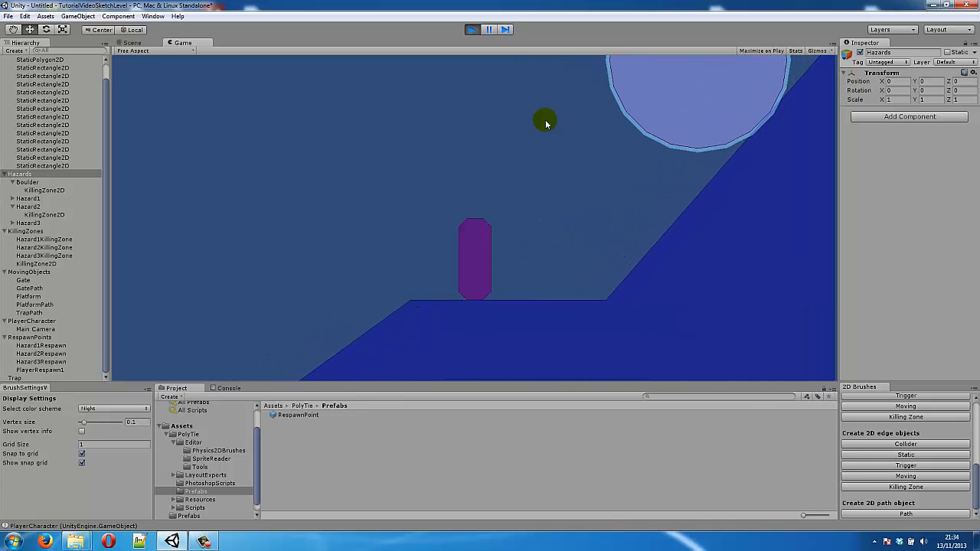
Step: Flee from the rolling boulder back down the slope, jump off the ground's far edge over the wide gap, and end the playtest
key(Left)
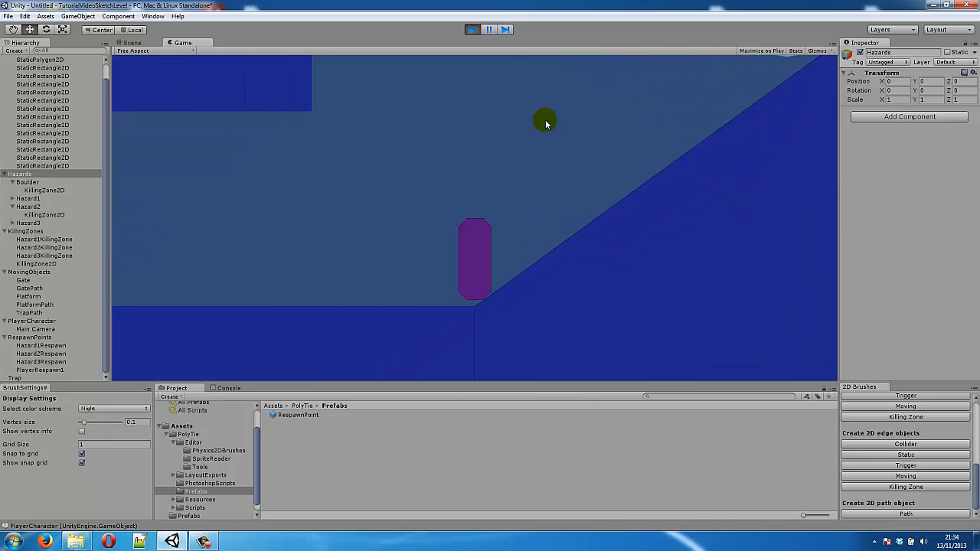
key(Left)
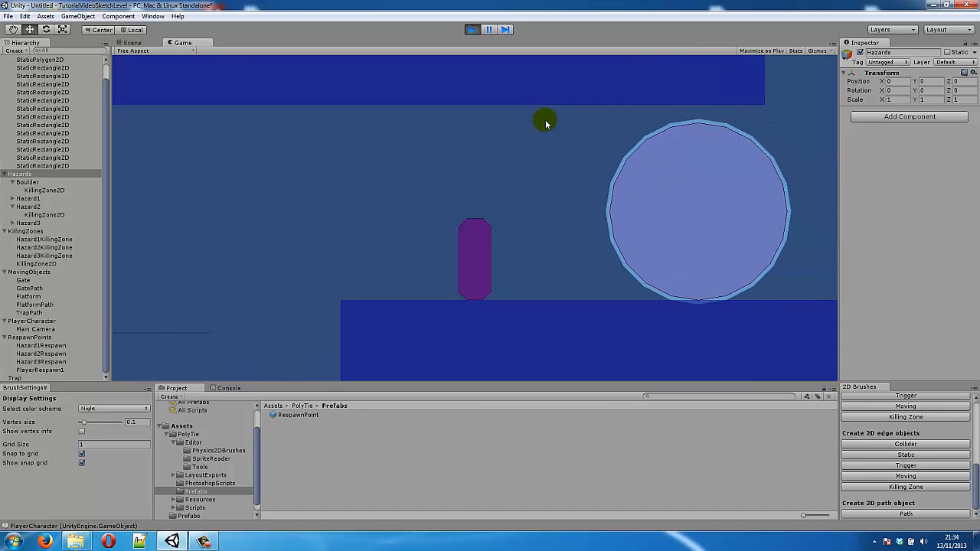
key(Left)
key(space)
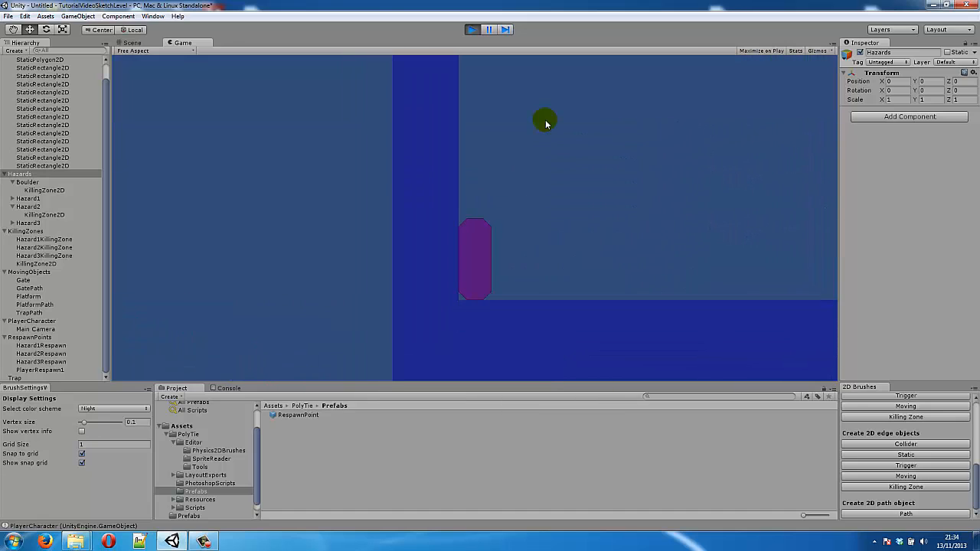
click(470, 29)
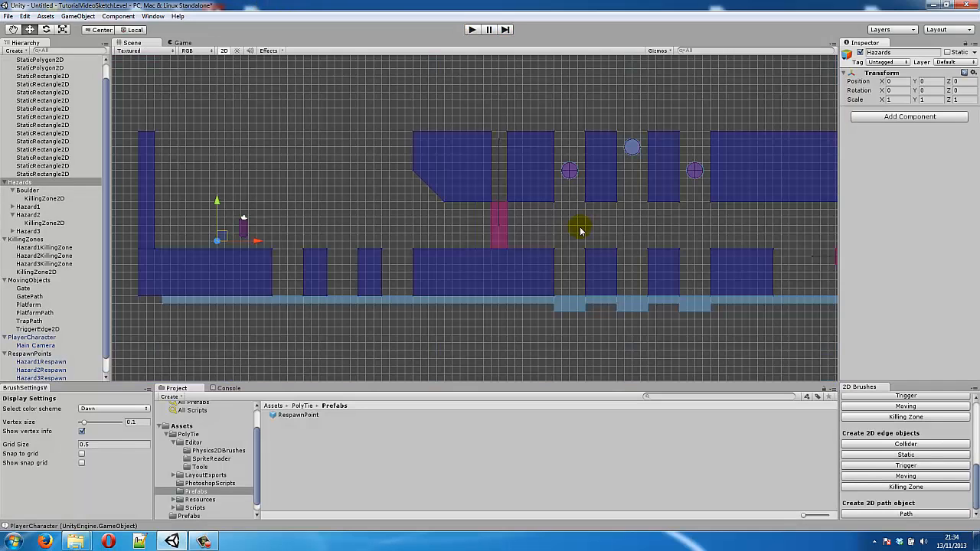